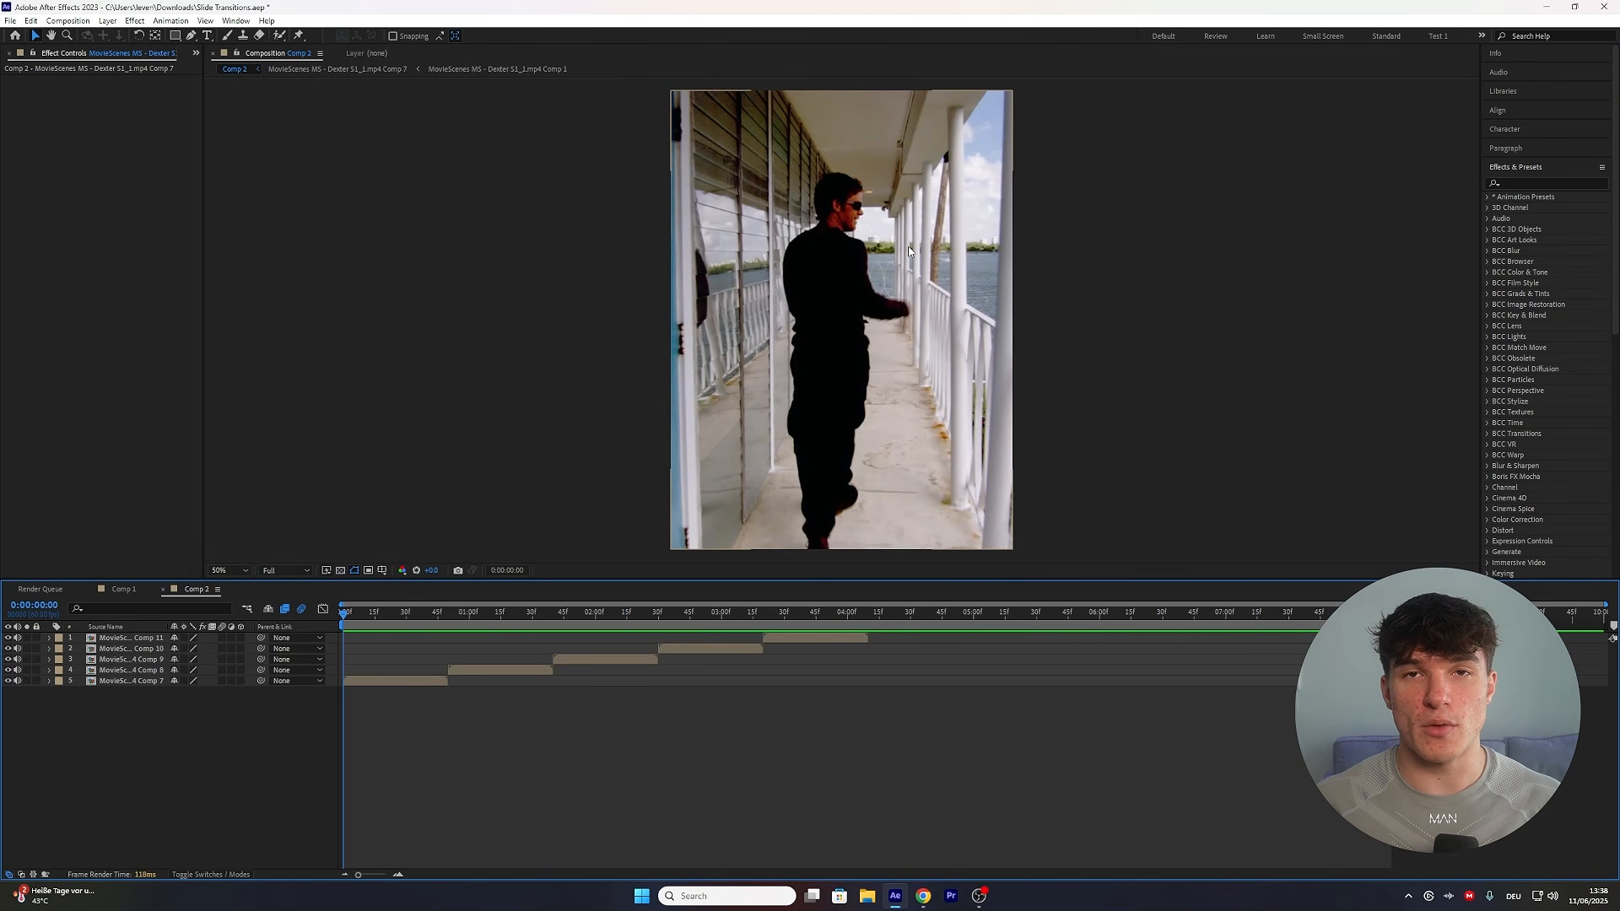
Find the S_BlurMoCurves effect and apply it to the first clip, layer 5.
left_click(1594, 183)
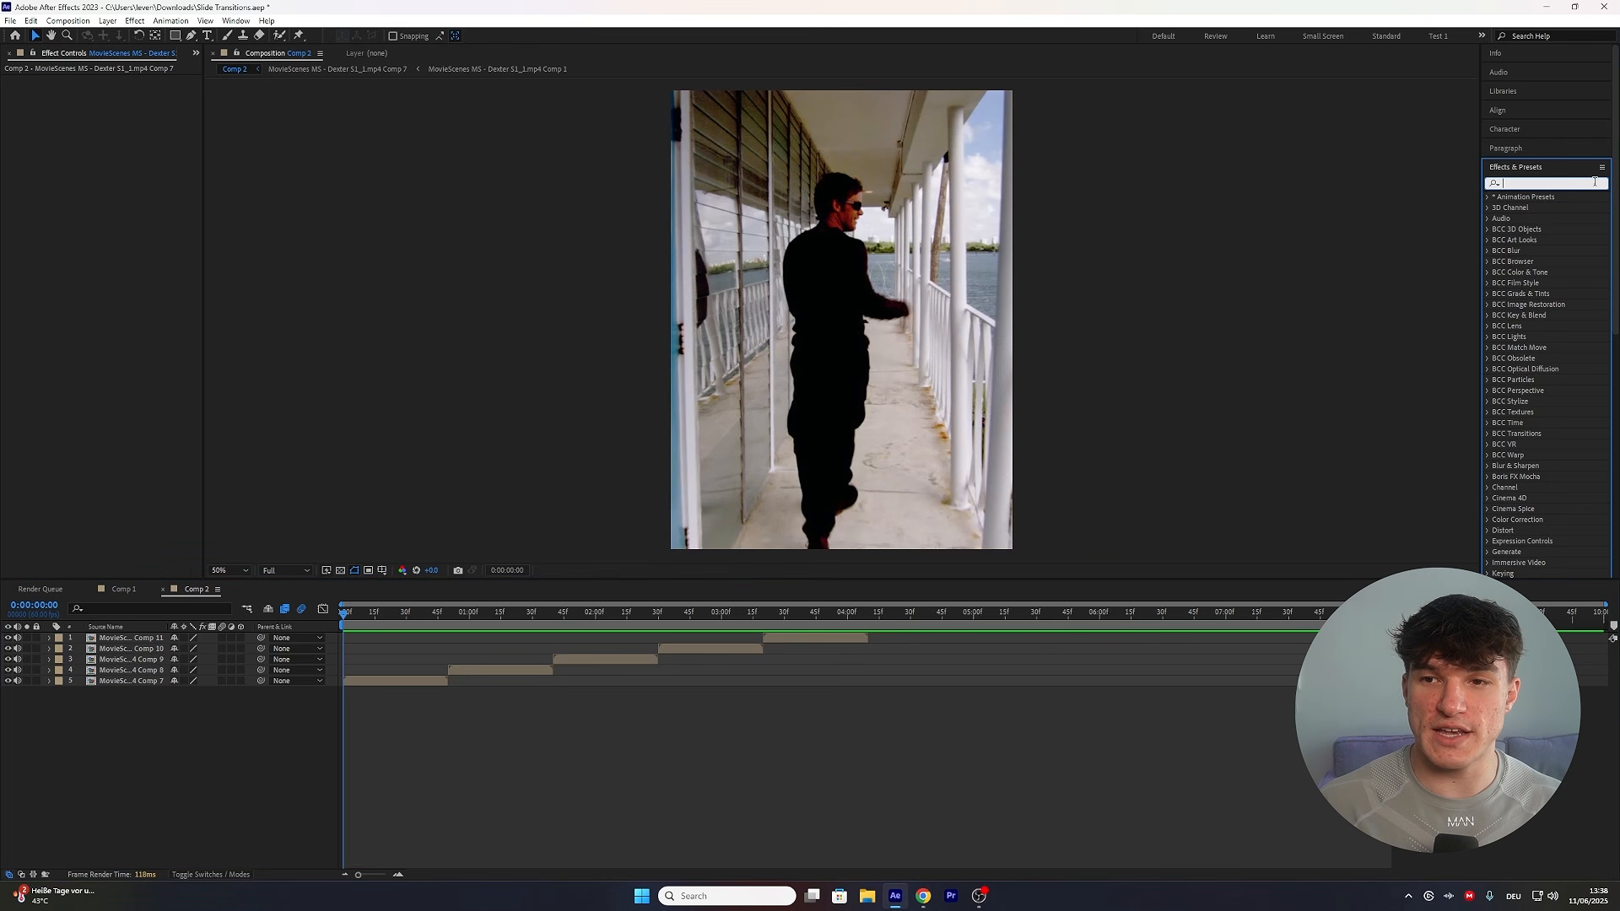
type("motion tile")
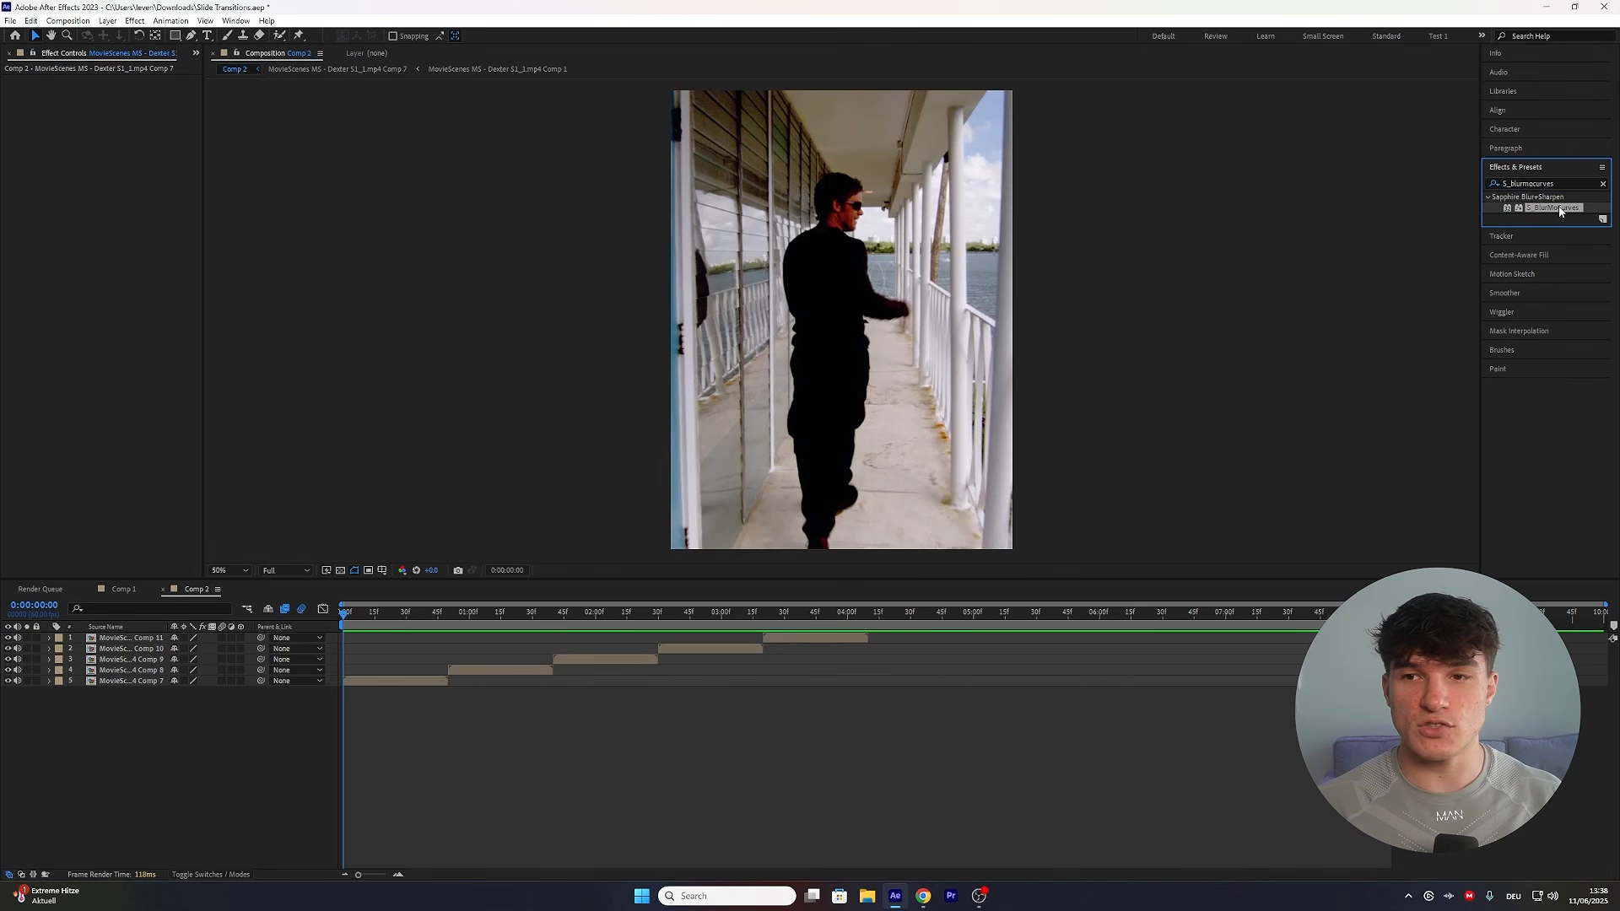
left_click_drag(1557, 207, 401, 681)
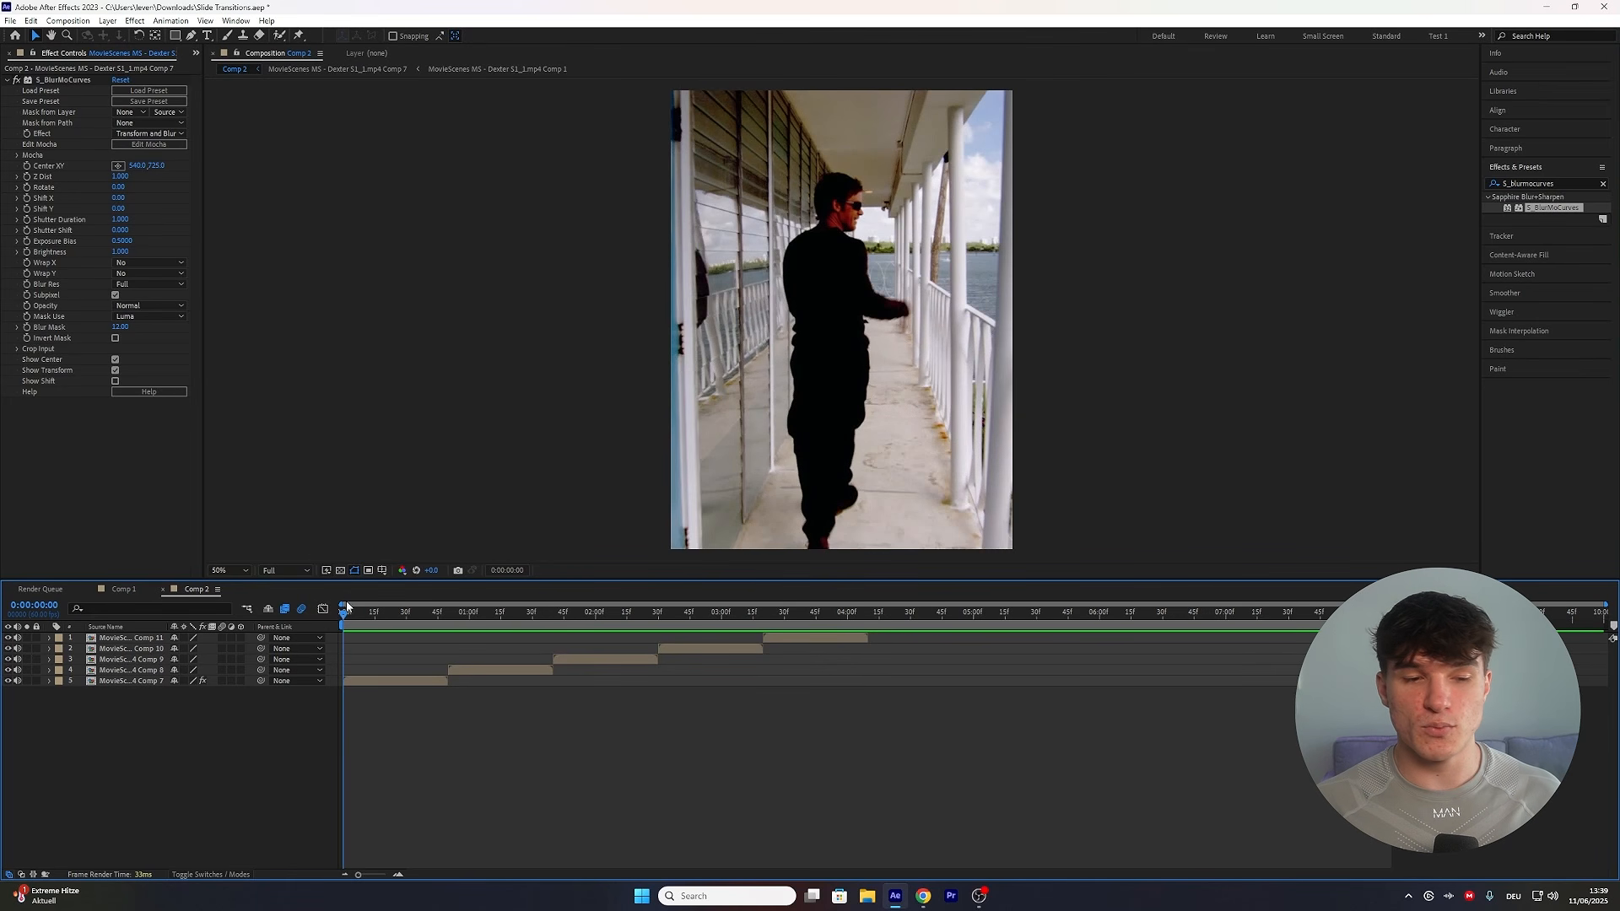
Enable Shift X keyframing at the start of the first clip and reveal its keyframes in the timeline.
left_click_drag(344, 612, 283, 578)
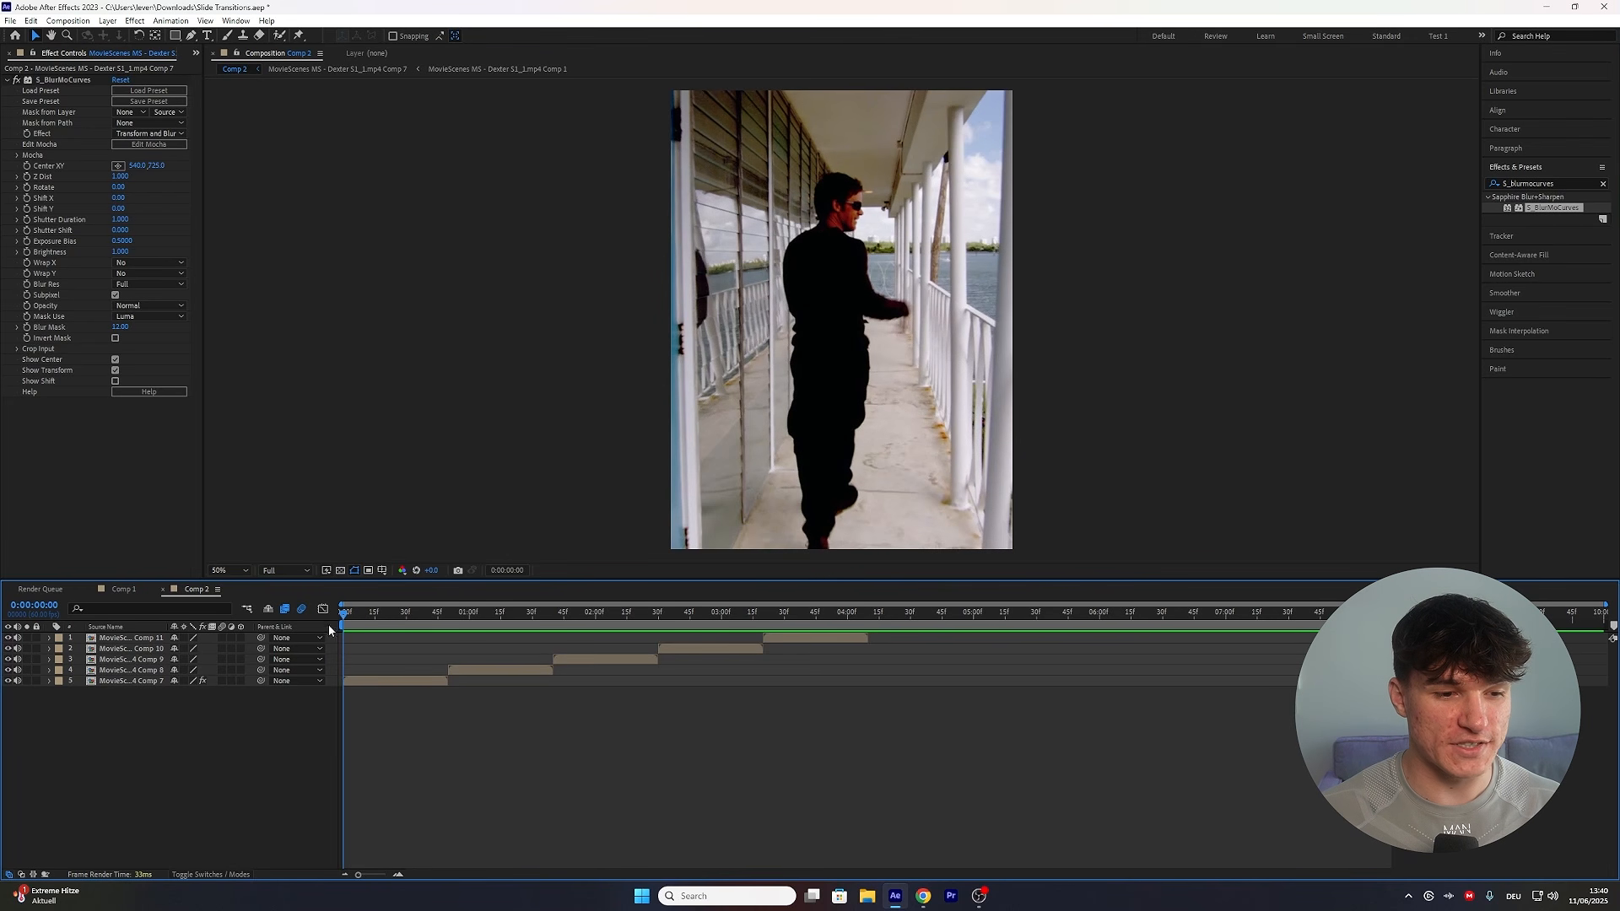
left_click(364, 684)
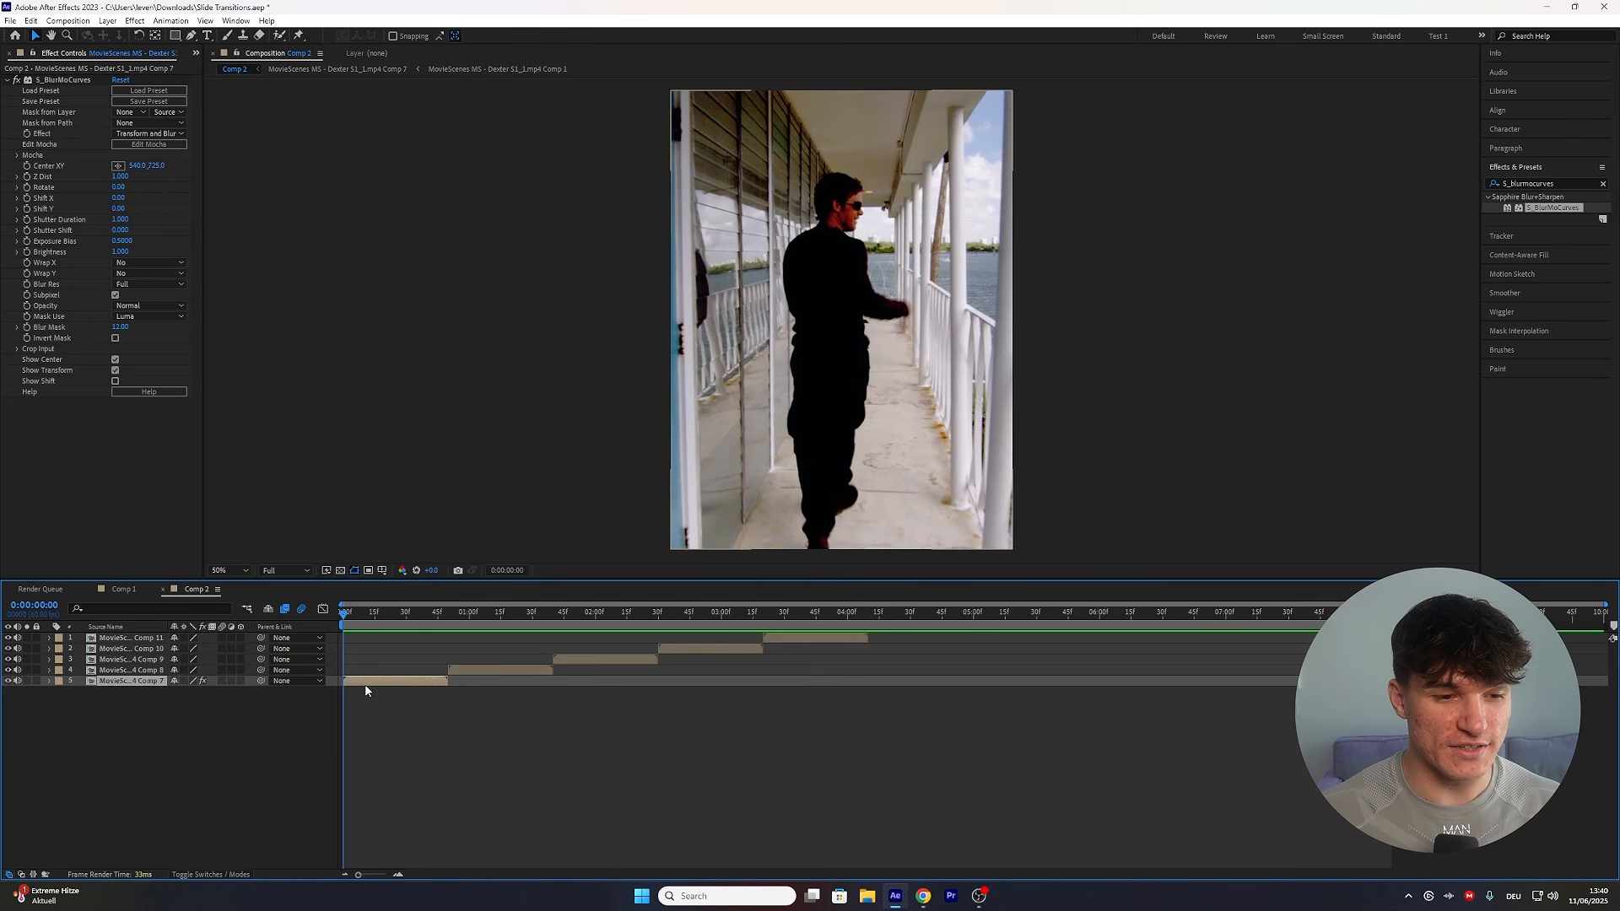
left_click(27, 199)
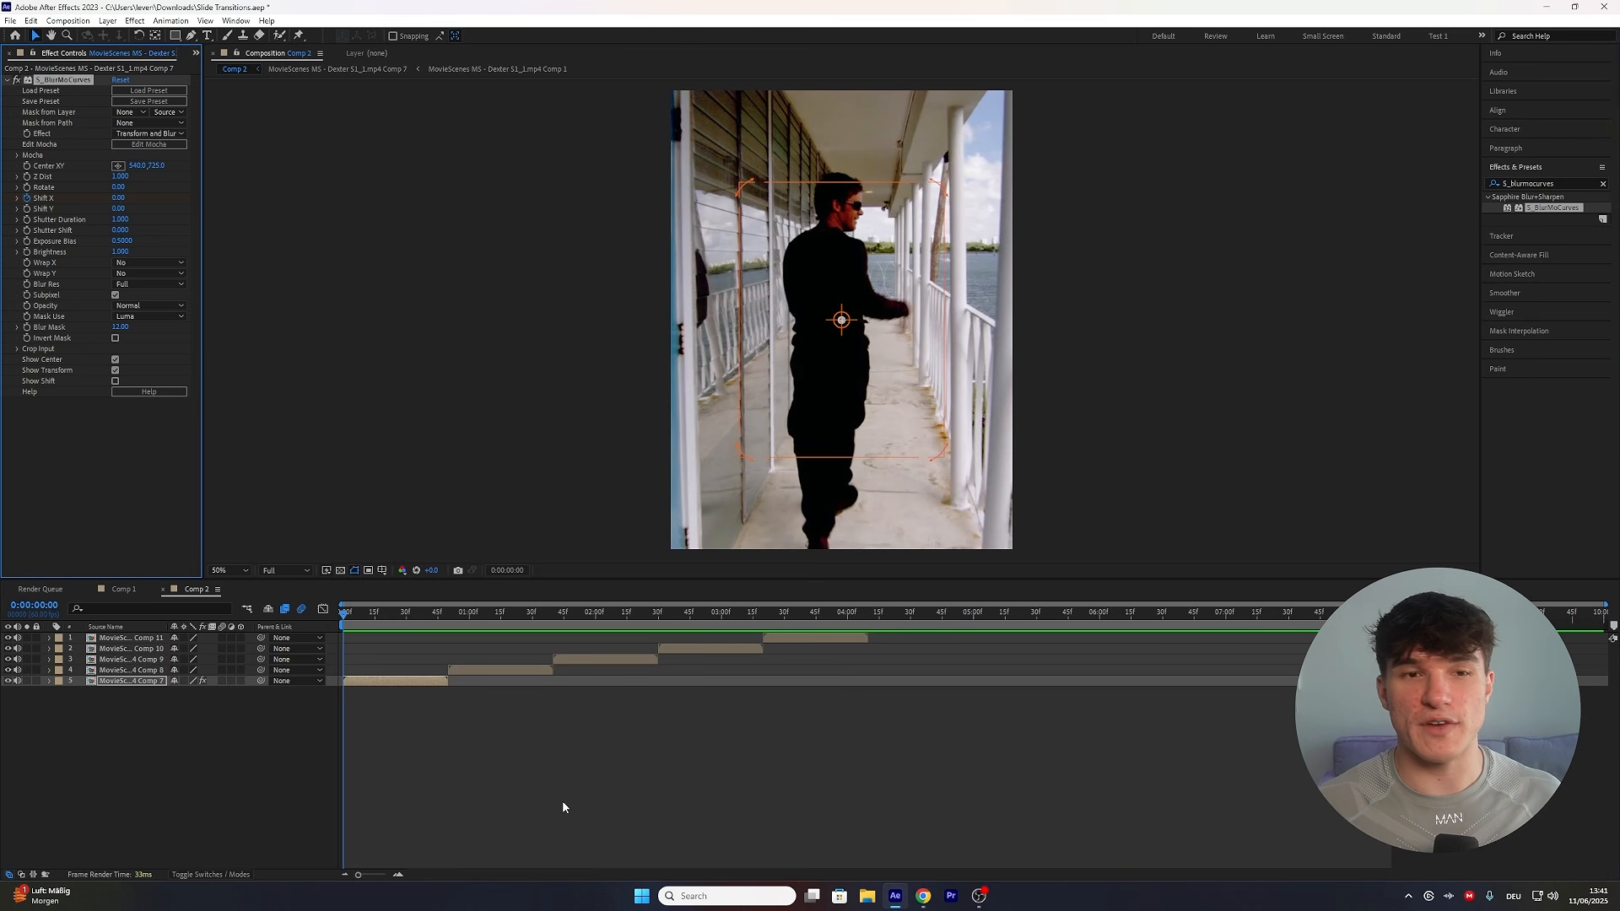
key("u")
left_click(375, 734)
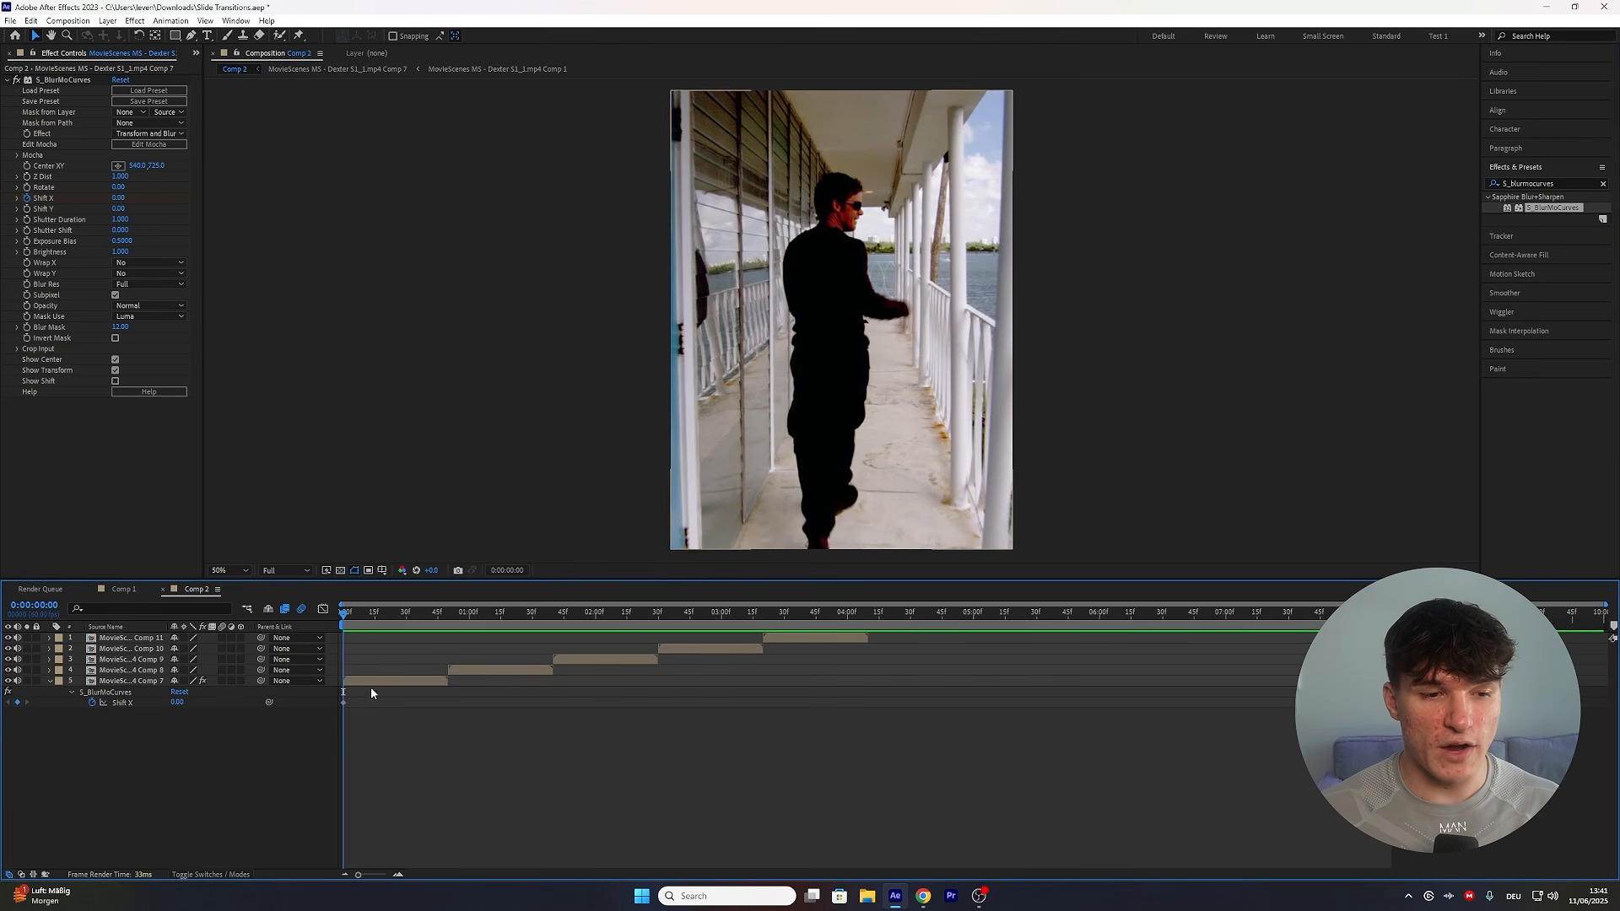
Keyframe Shift X at -500 at the end of the first clip.
left_click_drag(345, 621, 448, 621)
left_click(176, 702)
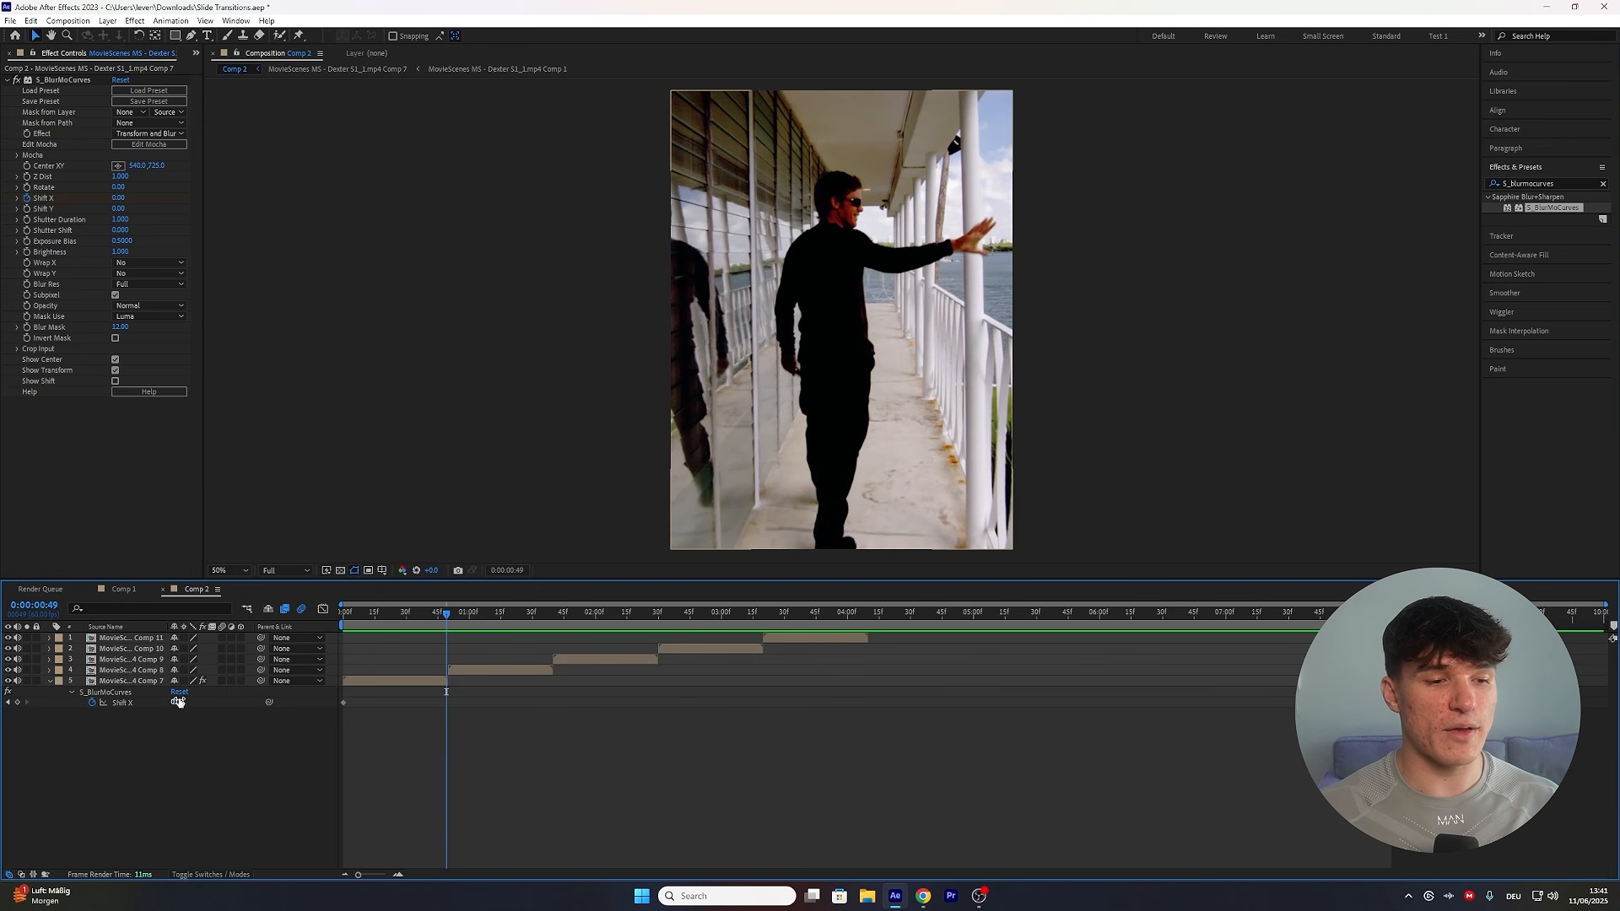
type("-500")
key("Return")
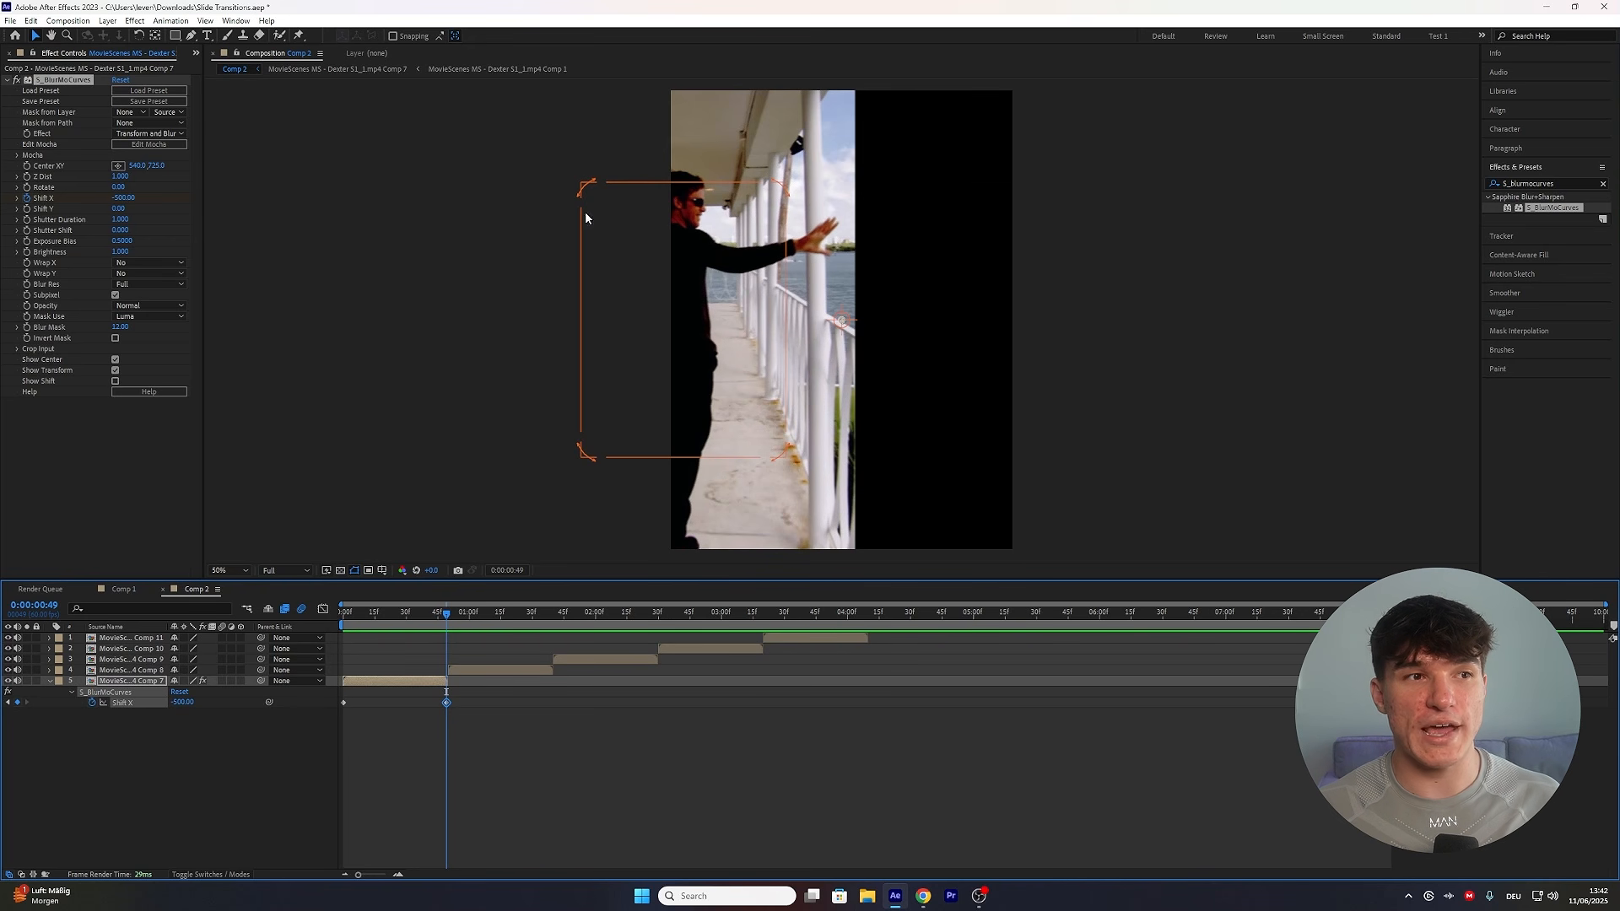
Set Wrap X to Reflect on the first clip's S_BlurMoCurves effect and preview the slide.
left_click(67, 81)
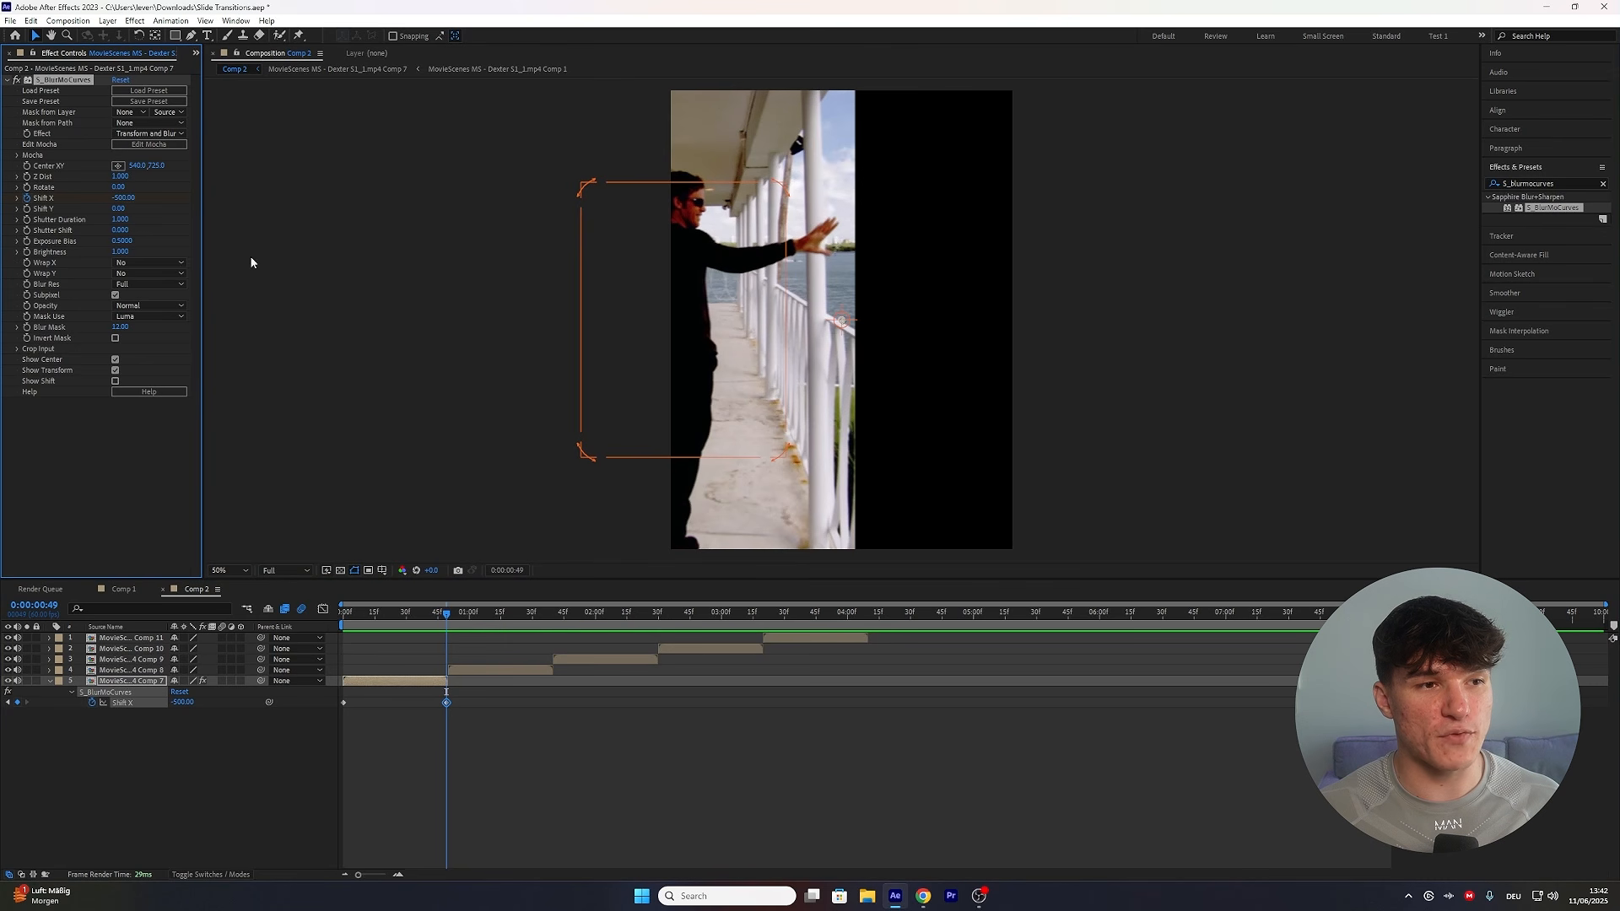
left_click(149, 263)
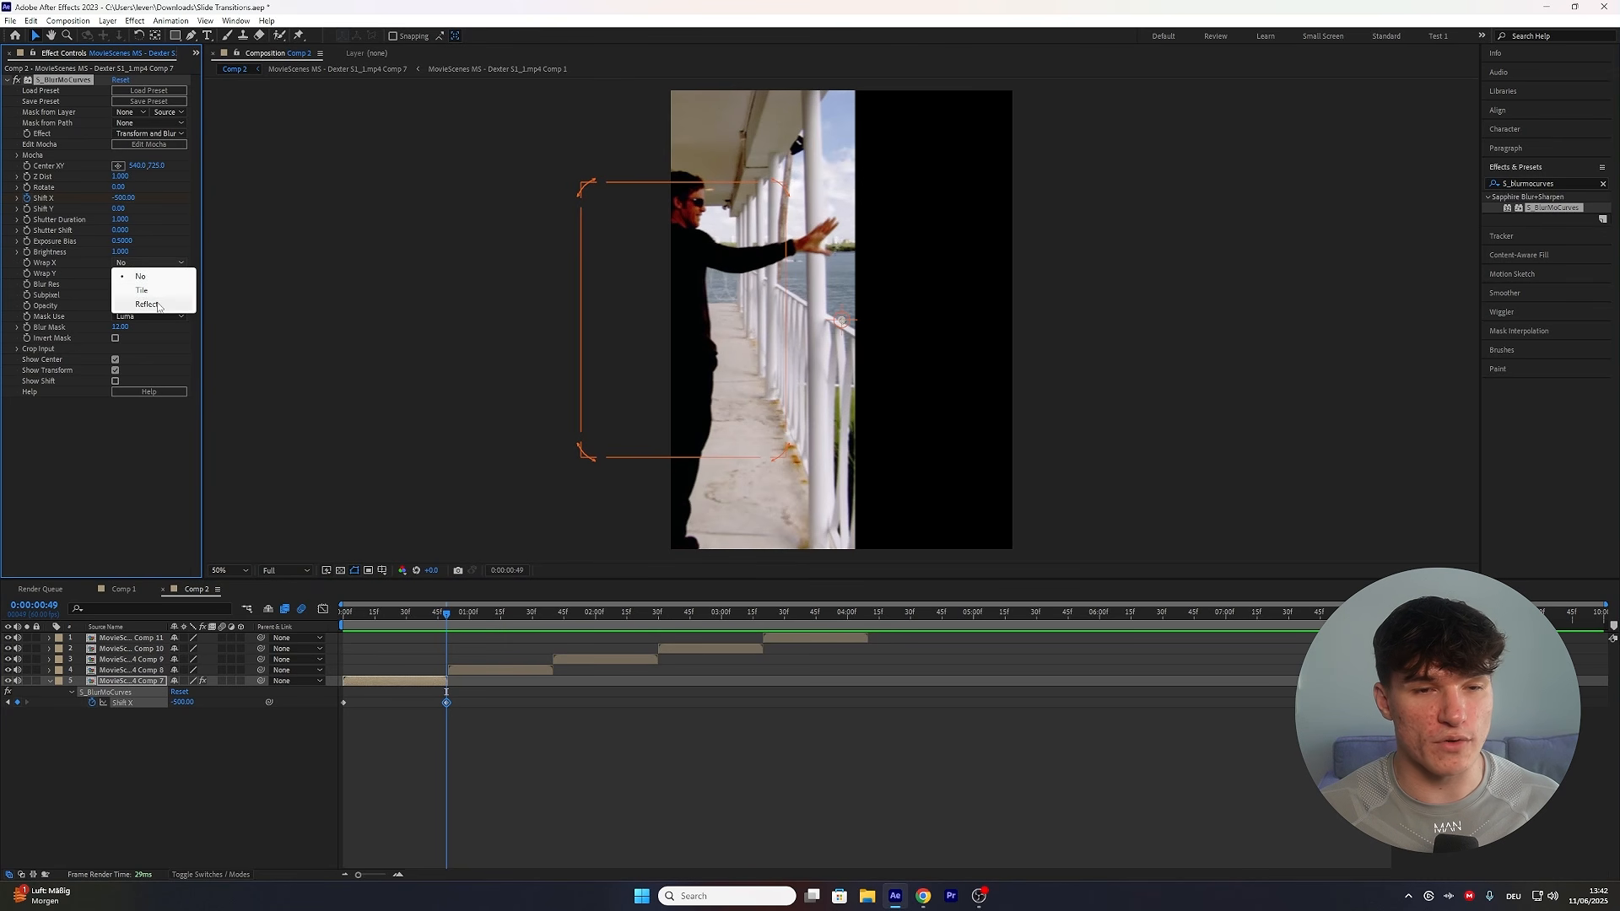
left_click(139, 306)
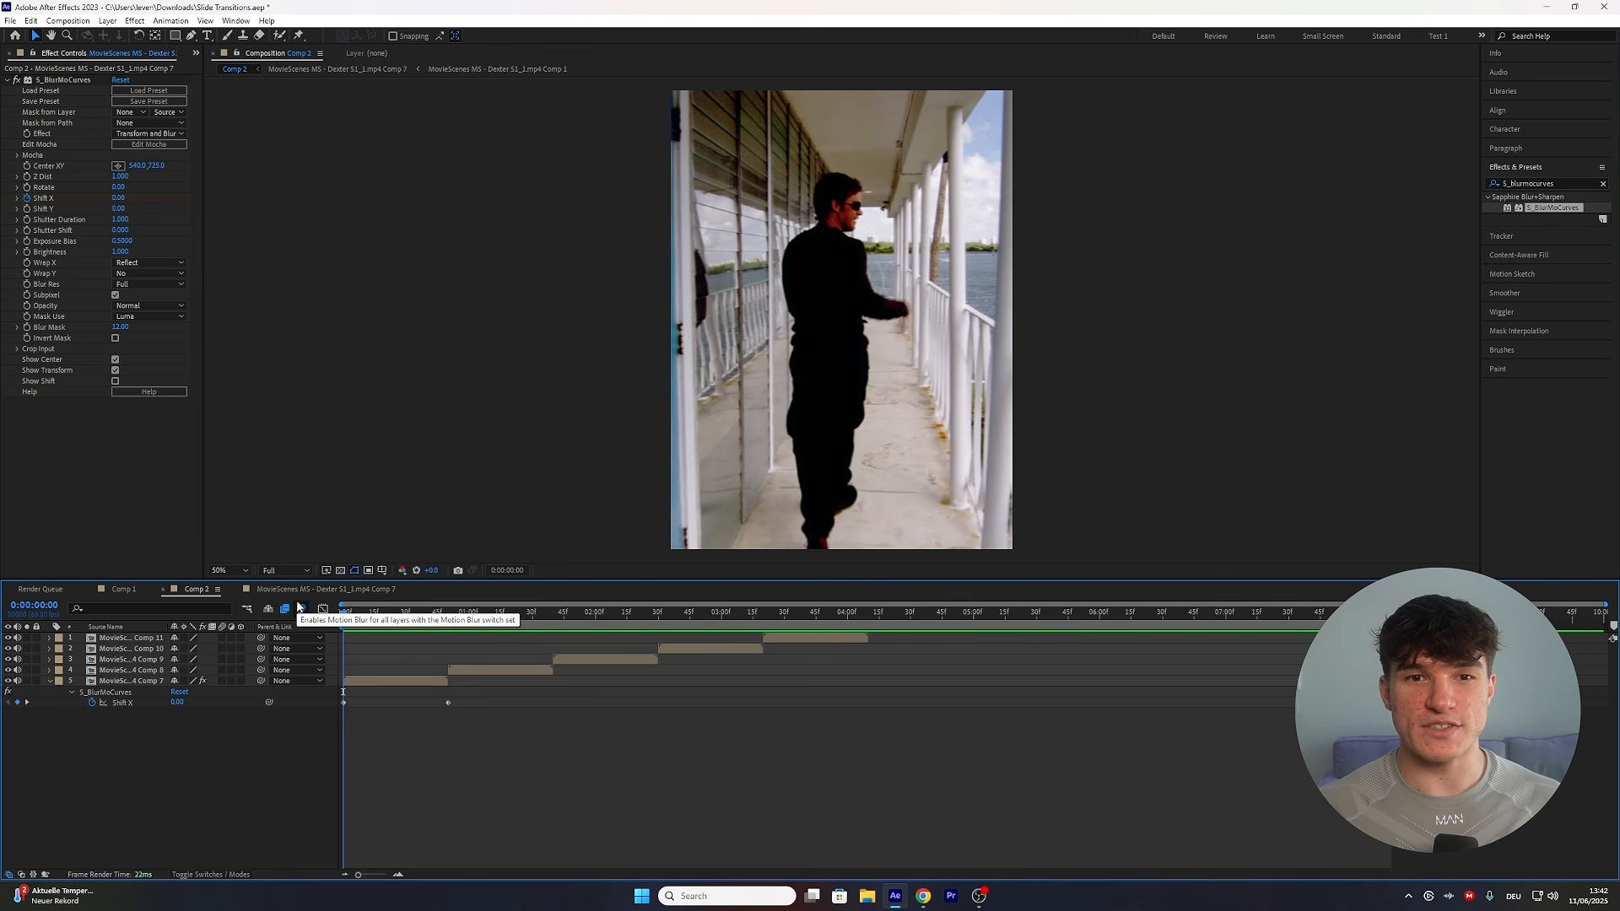
key("space")
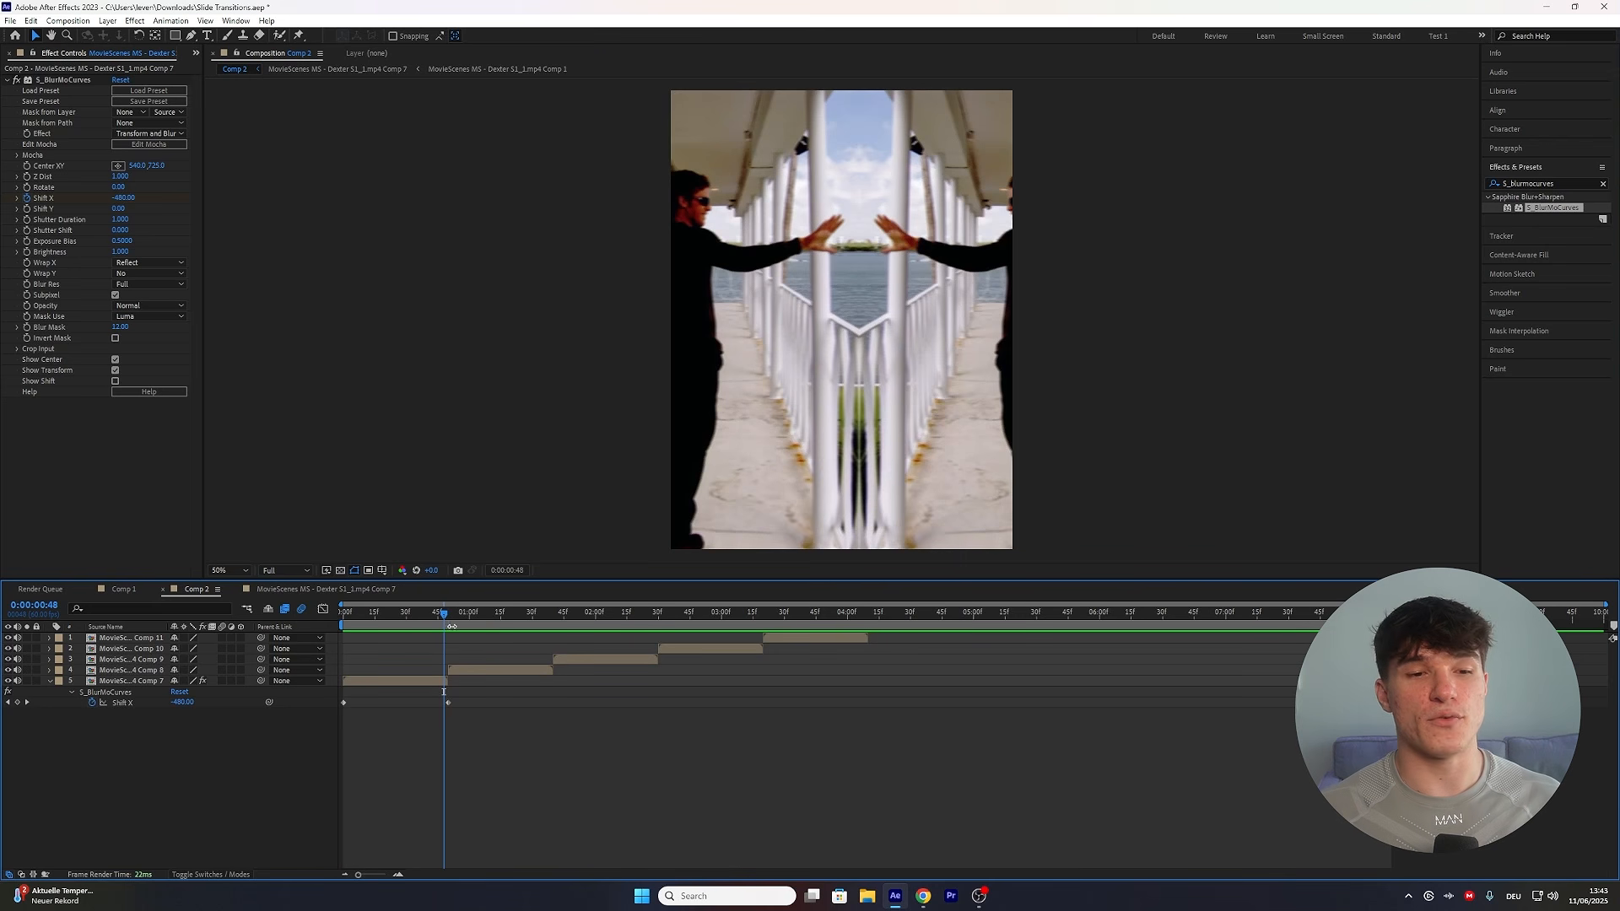
Apply Easy Ease to both Shift X keyframes of the first clip.
left_click_drag(477, 714, 335, 692)
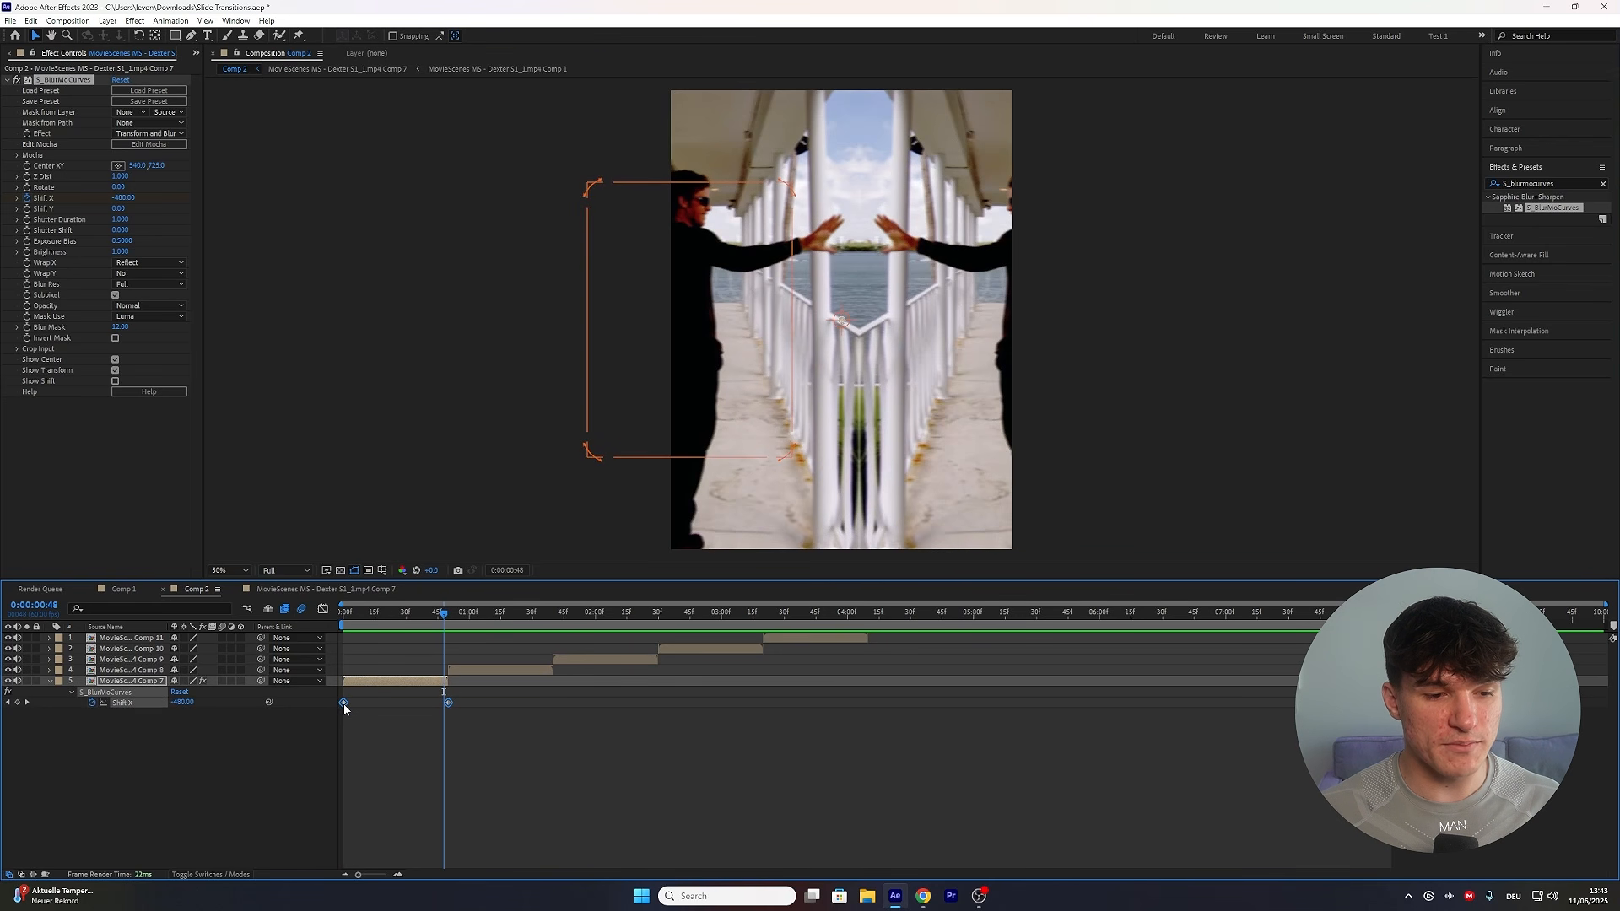
right_click(344, 704)
mouse_move(380, 699)
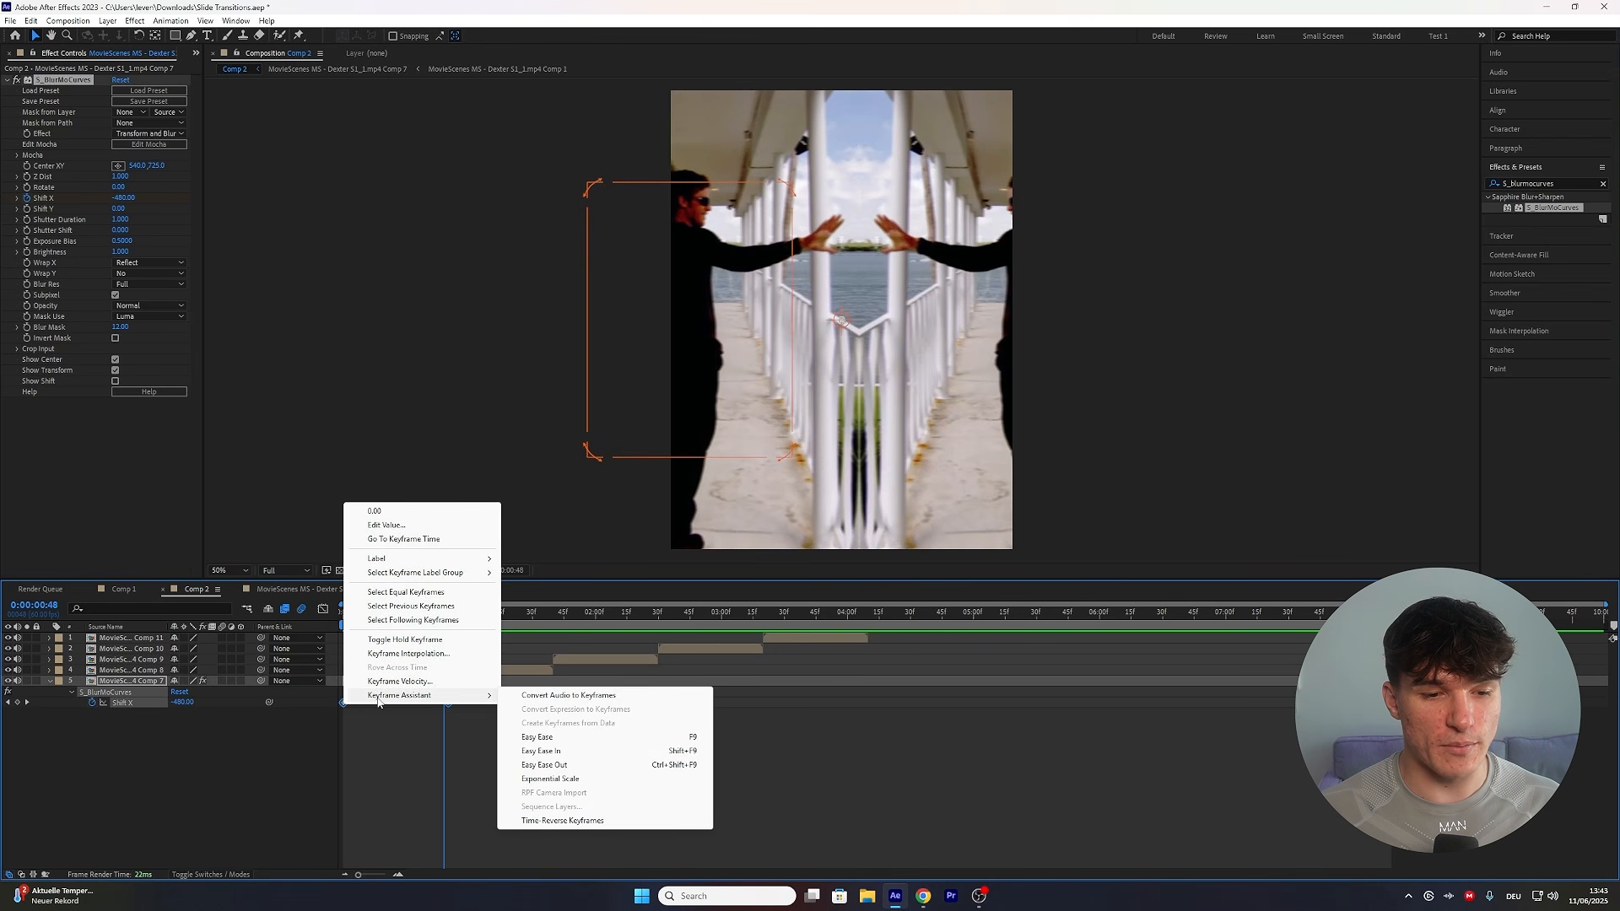
left_click(544, 736)
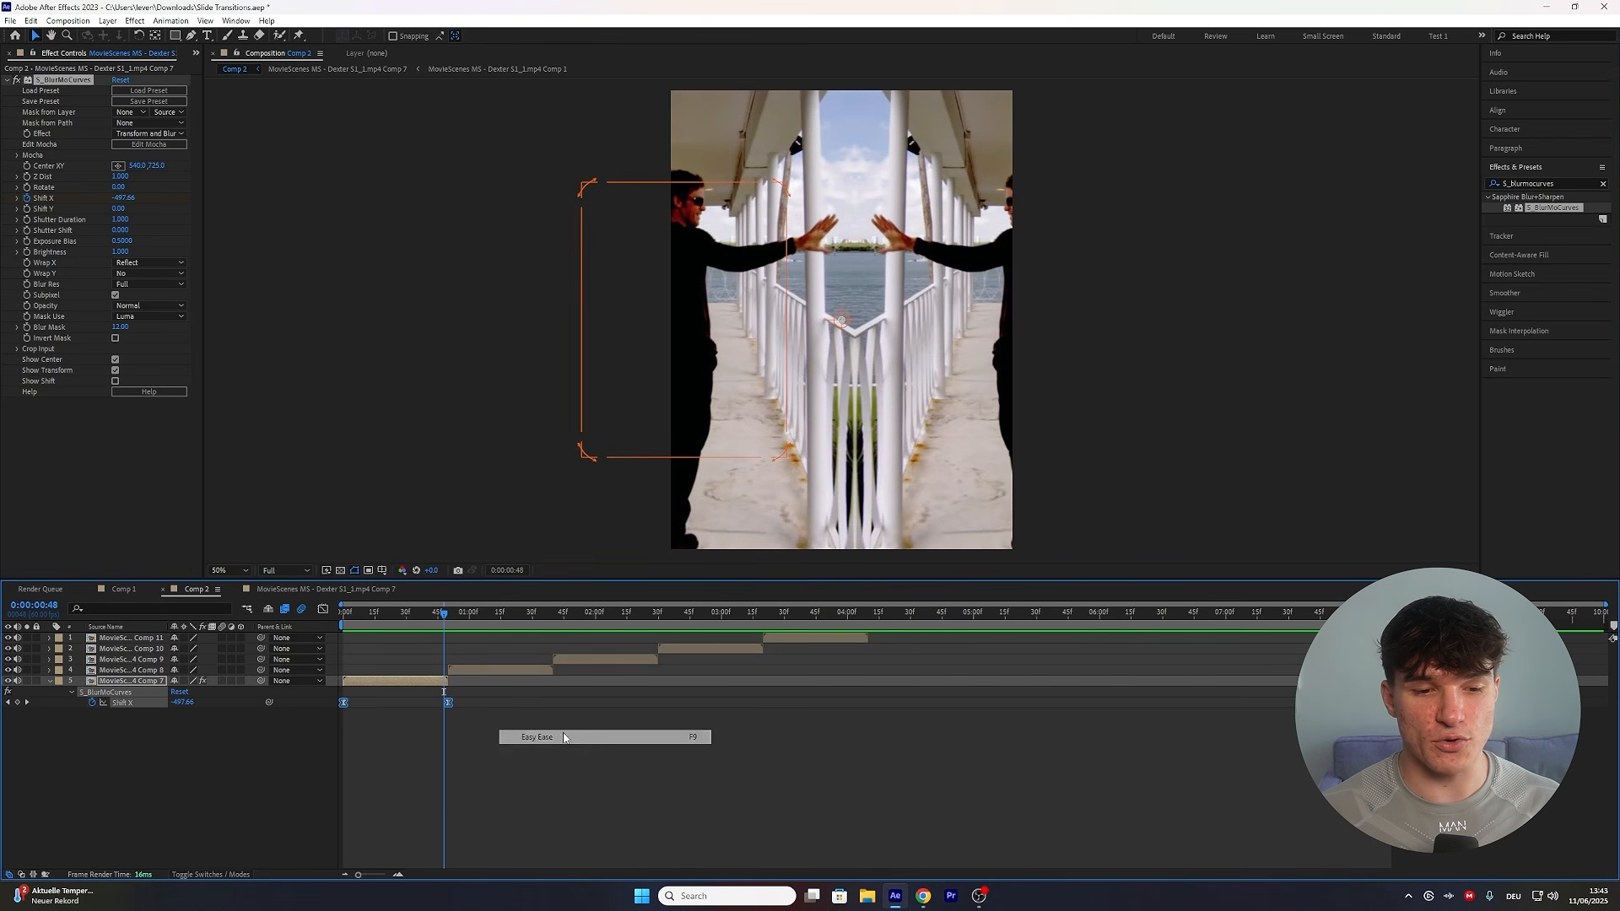
Reshape the first clip's Shift X curve to start slowly and accelerate steeply at the end, and preview the motion.
left_click(323, 610)
left_click_drag(372, 878, 374, 875)
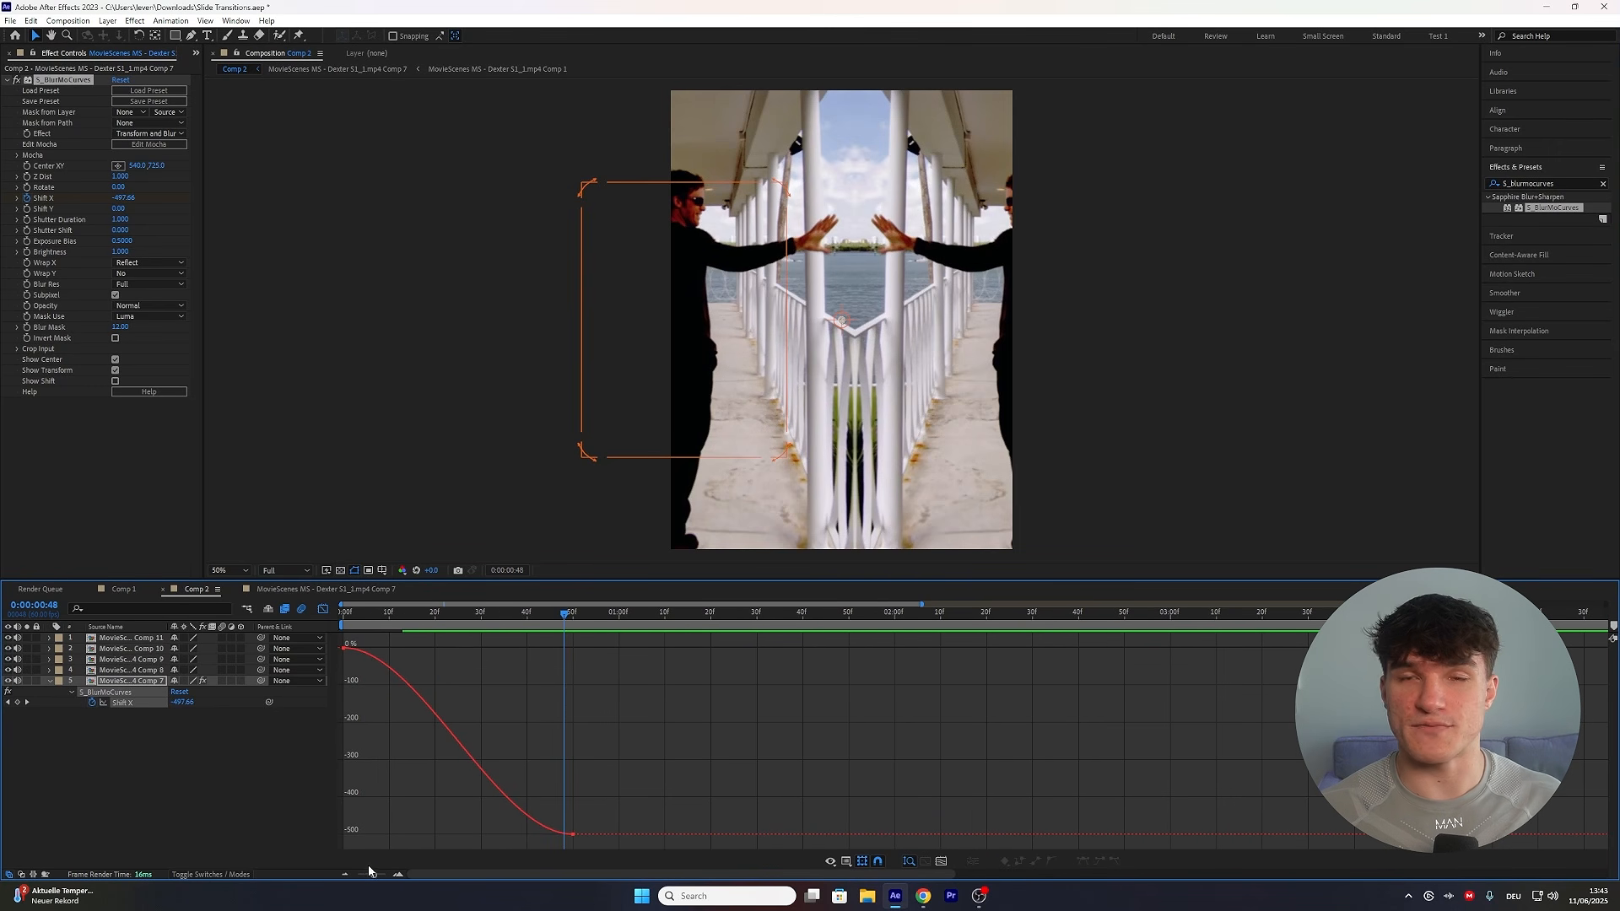
left_click(343, 648)
left_click_drag(420, 651, 560, 649)
left_click_drag(496, 834, 599, 691)
left_click(323, 609)
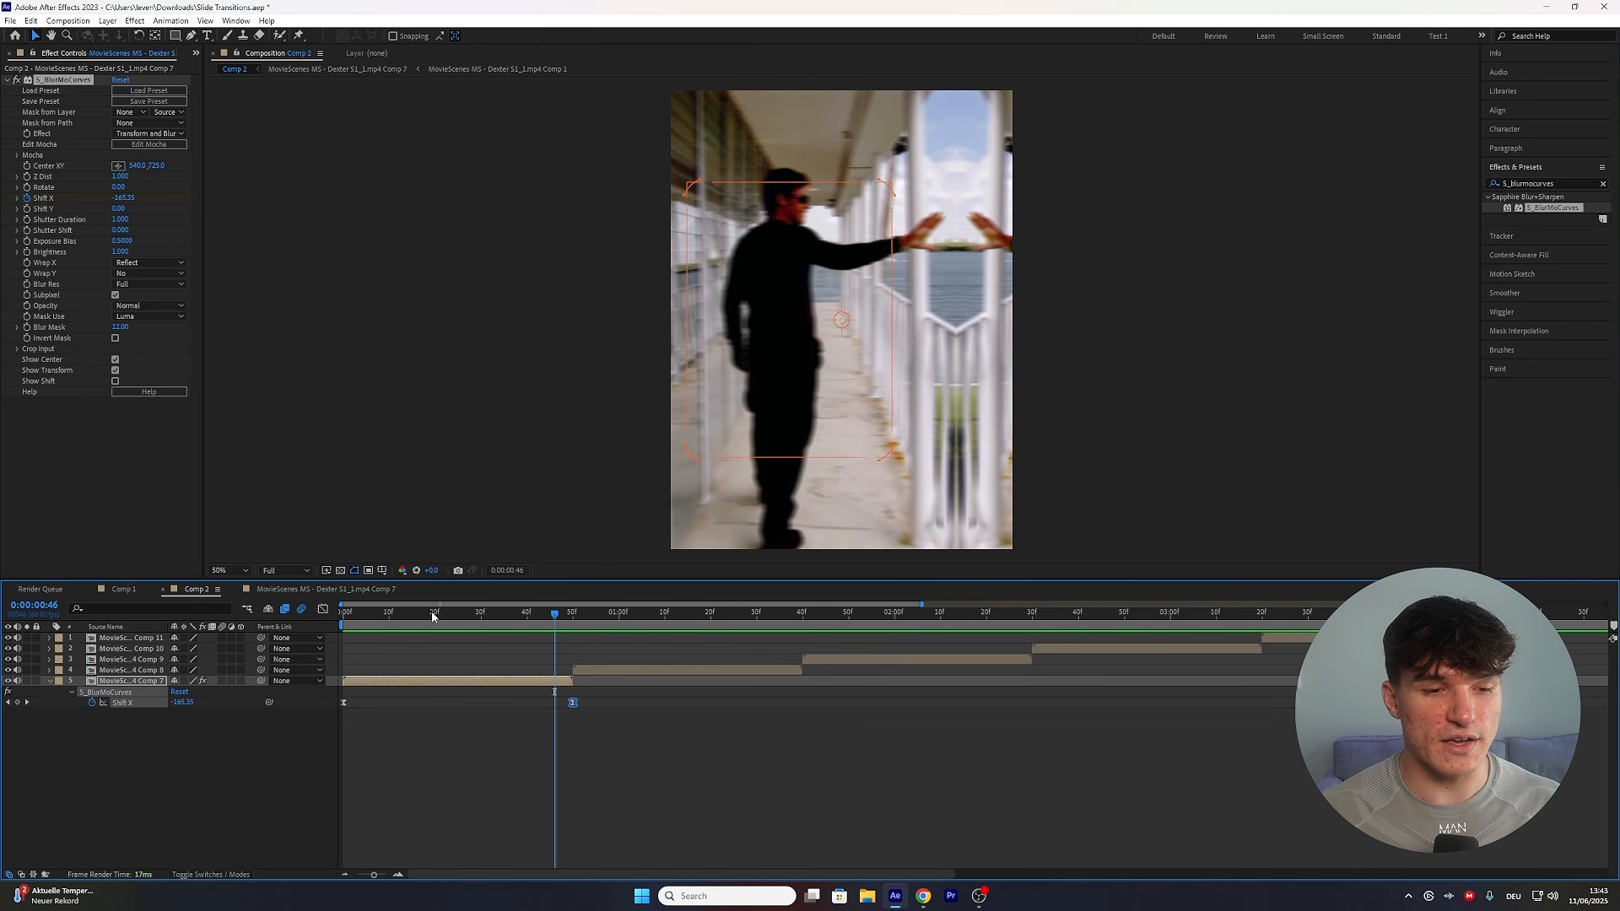
key("space")
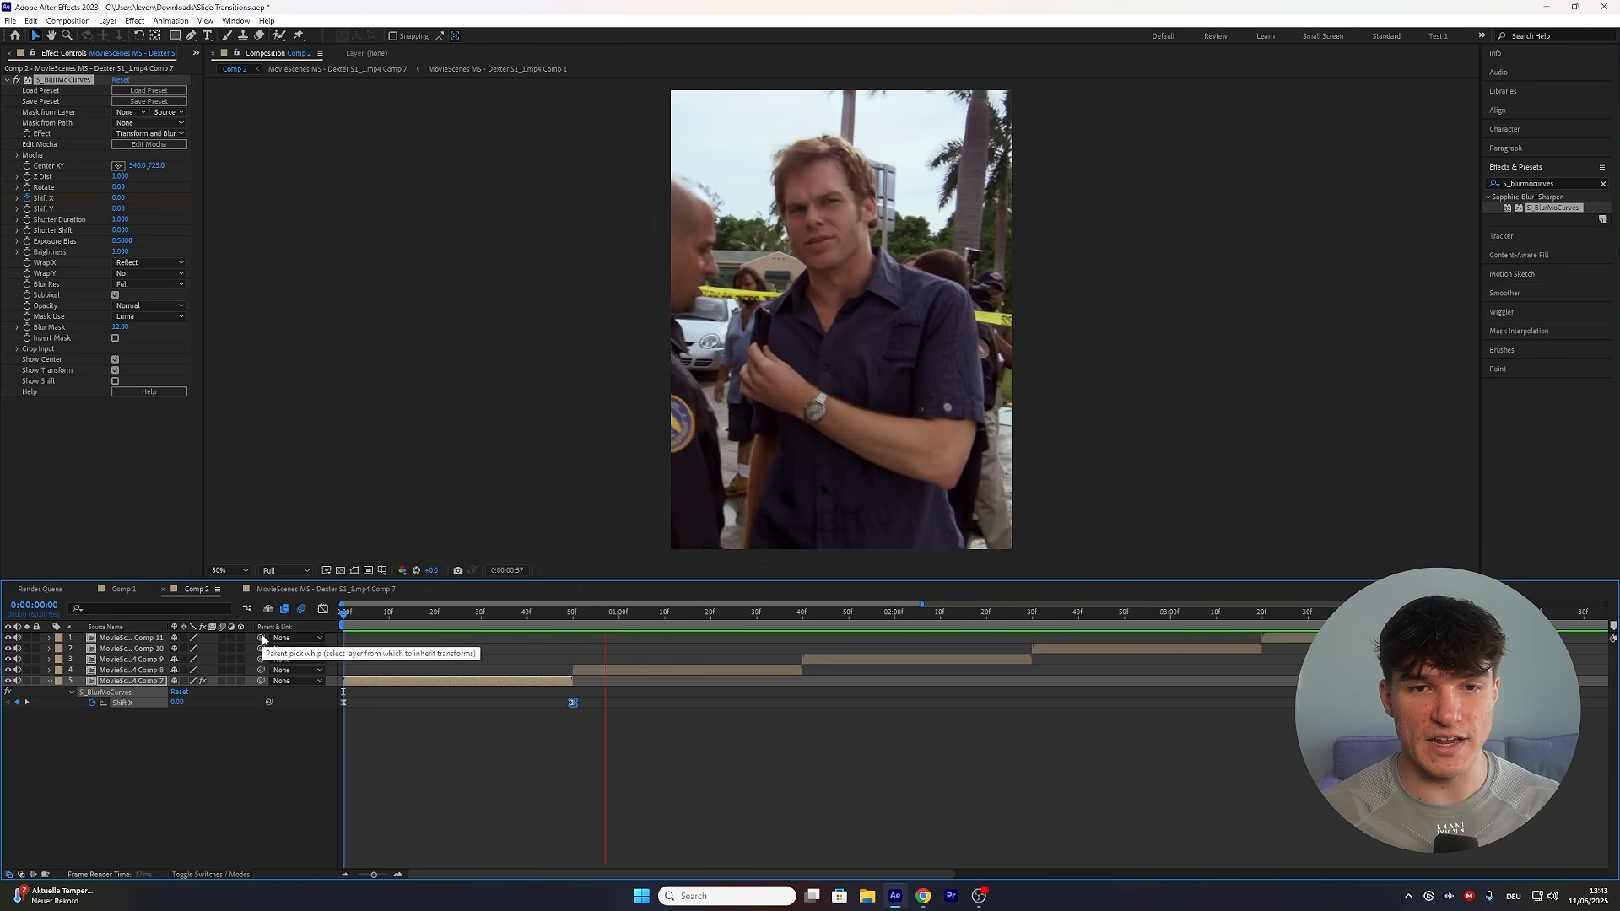
key("space")
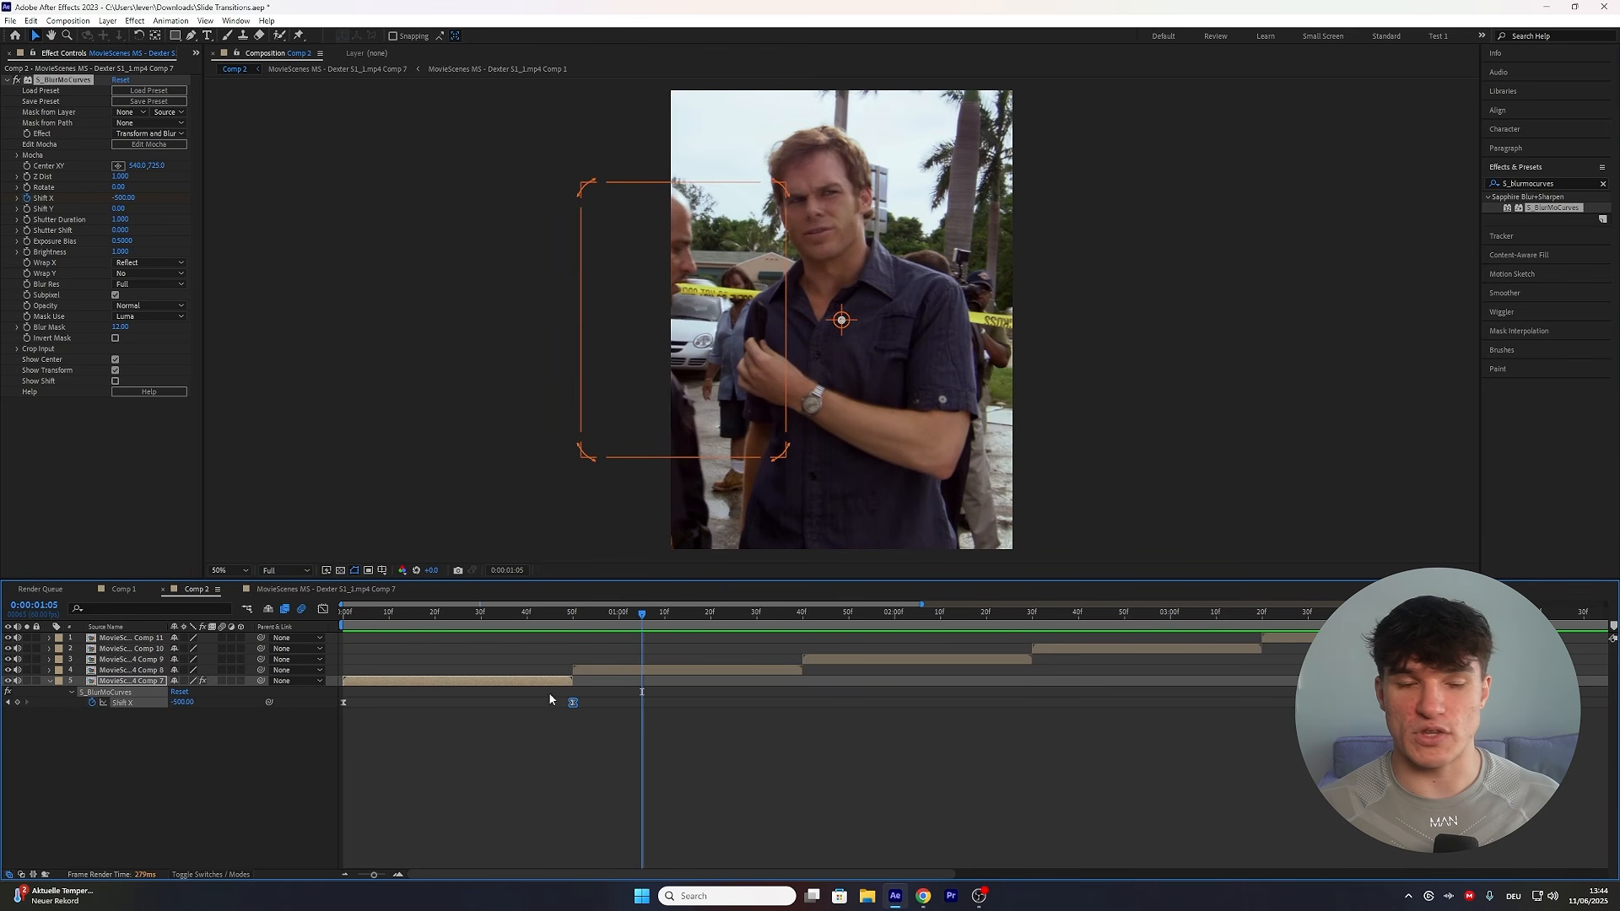
Apply S_BlurMoCurves to the second clip, layer 4.
mouse_move(589, 625)
left_mouse_down()
mouse_move(523, 623)
mouse_move(574, 621)
left_mouse_up()
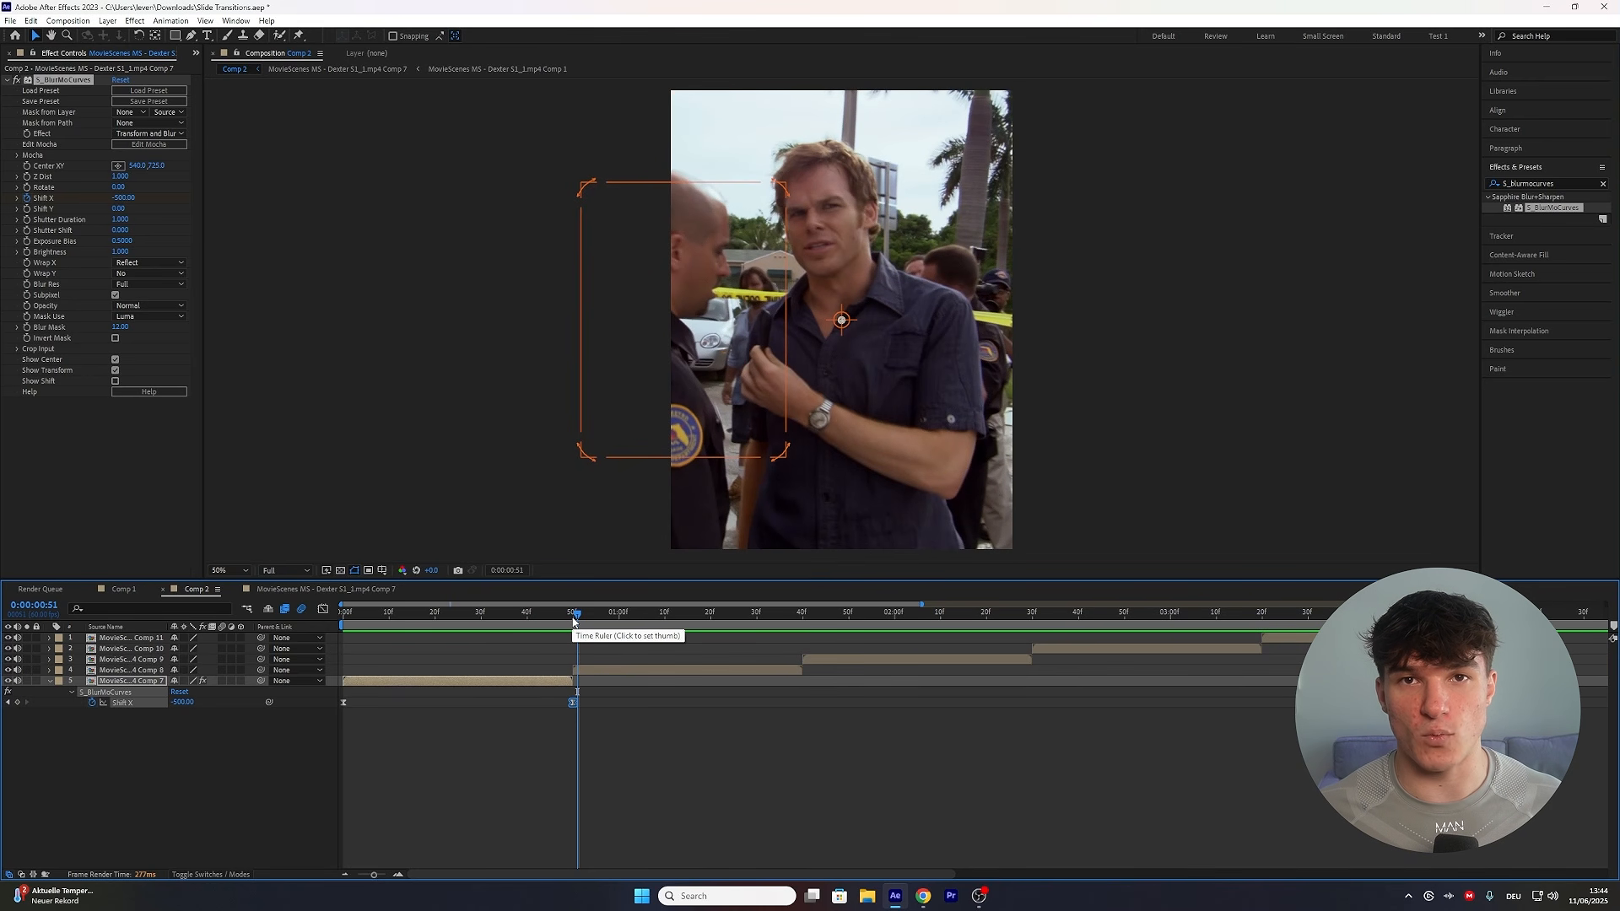
left_click(620, 670)
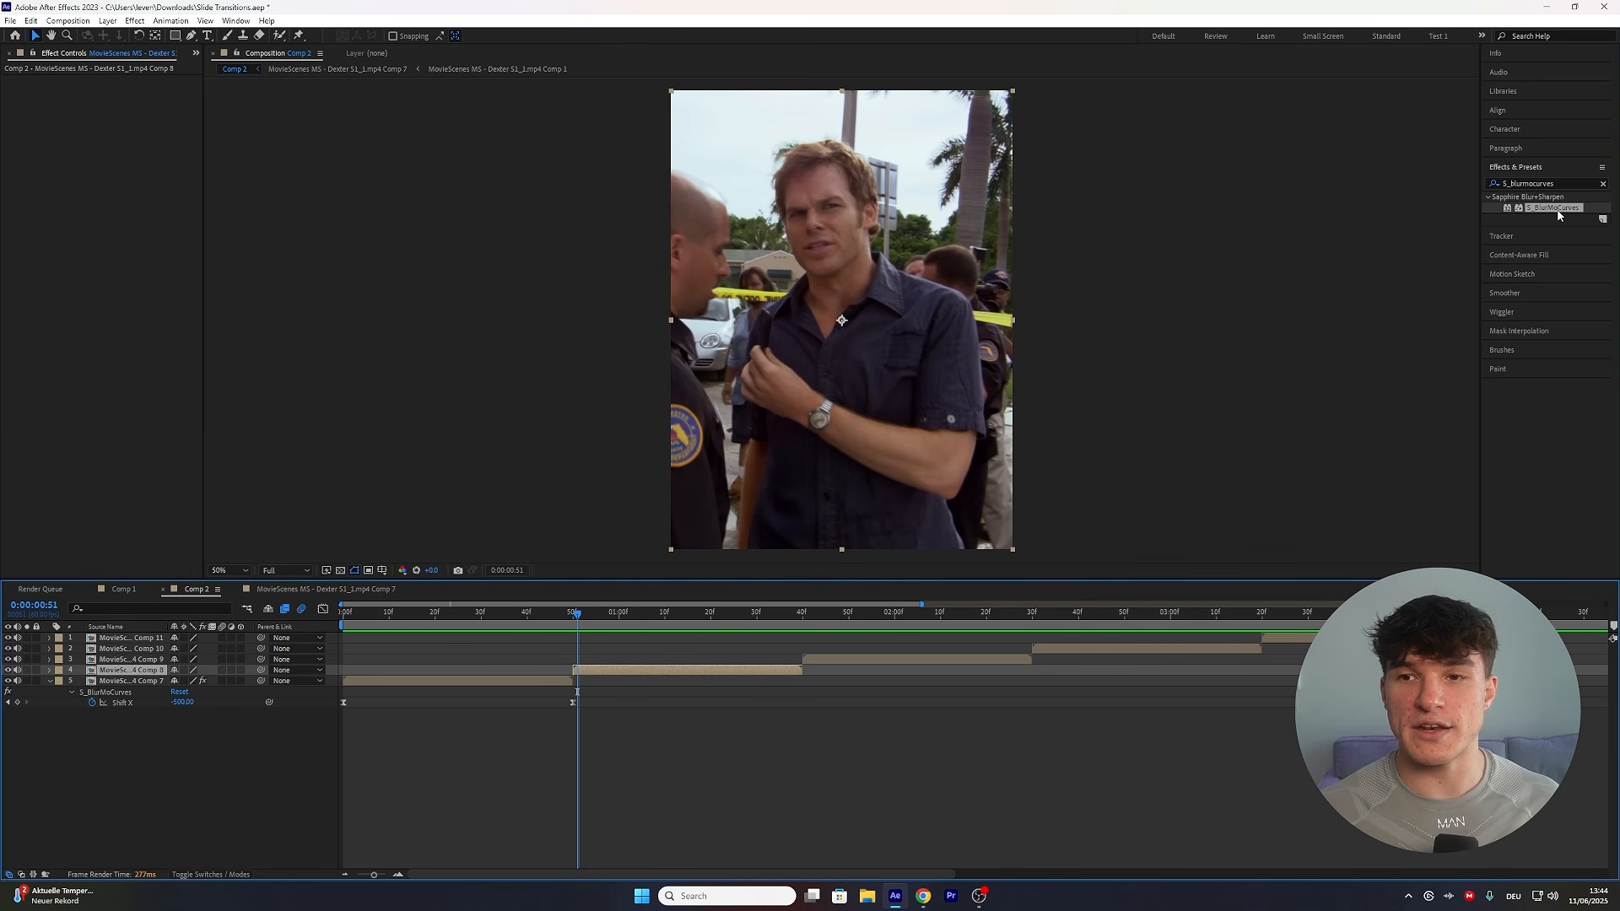
left_click_drag(1558, 211, 580, 667)
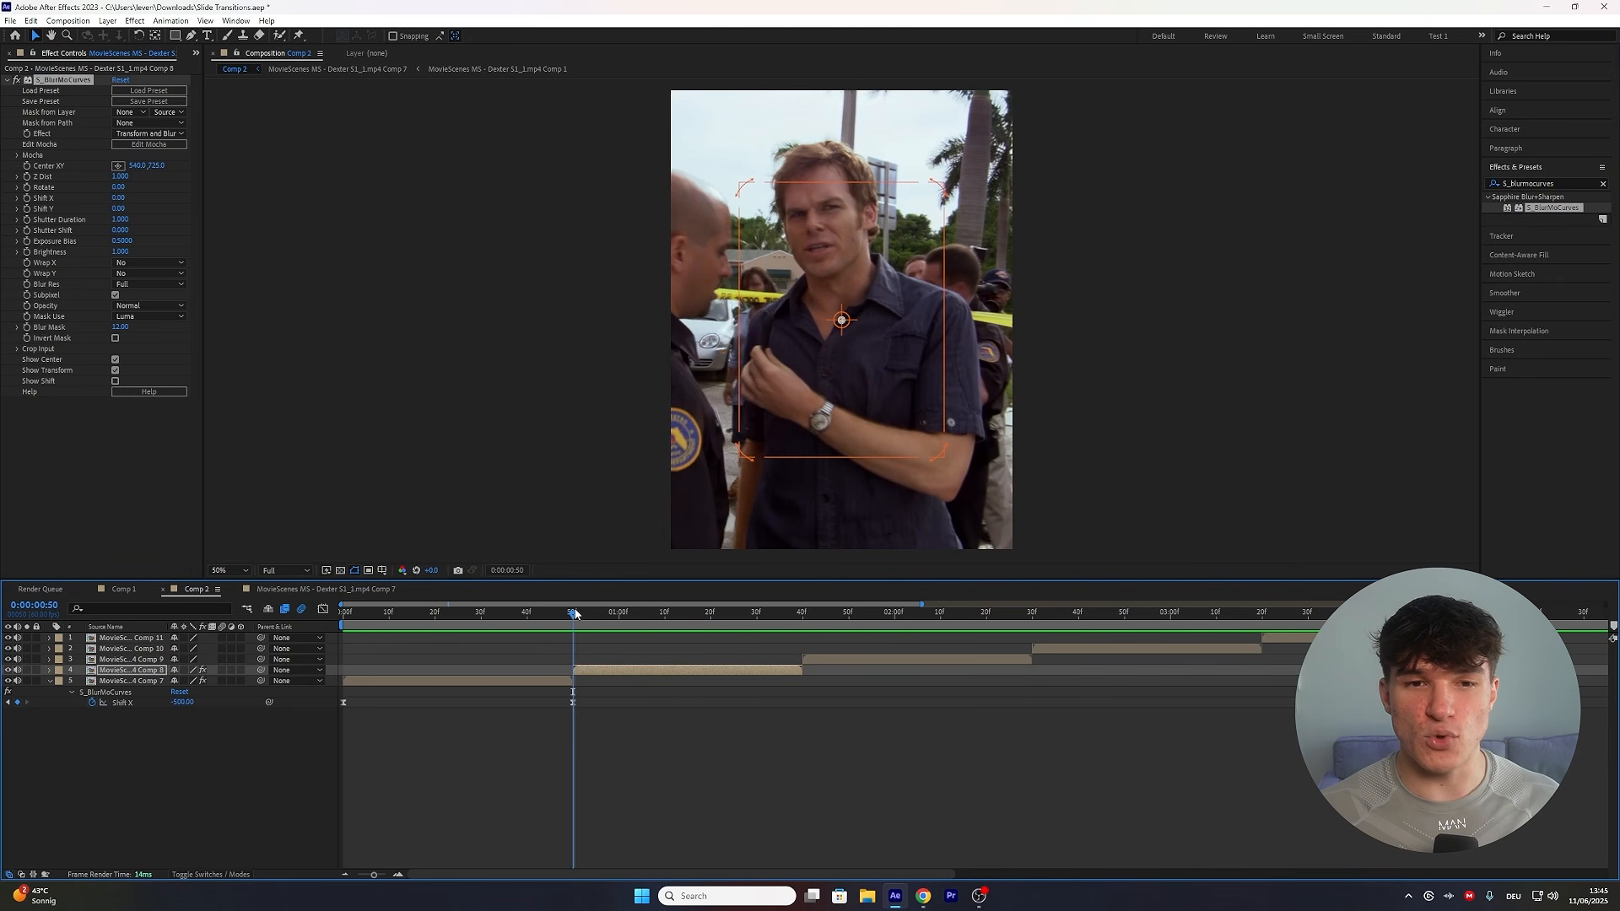
Keyframe Shift X at 500 at the start of the second clip and set its Wrap X to Reflect.
left_click(572, 616)
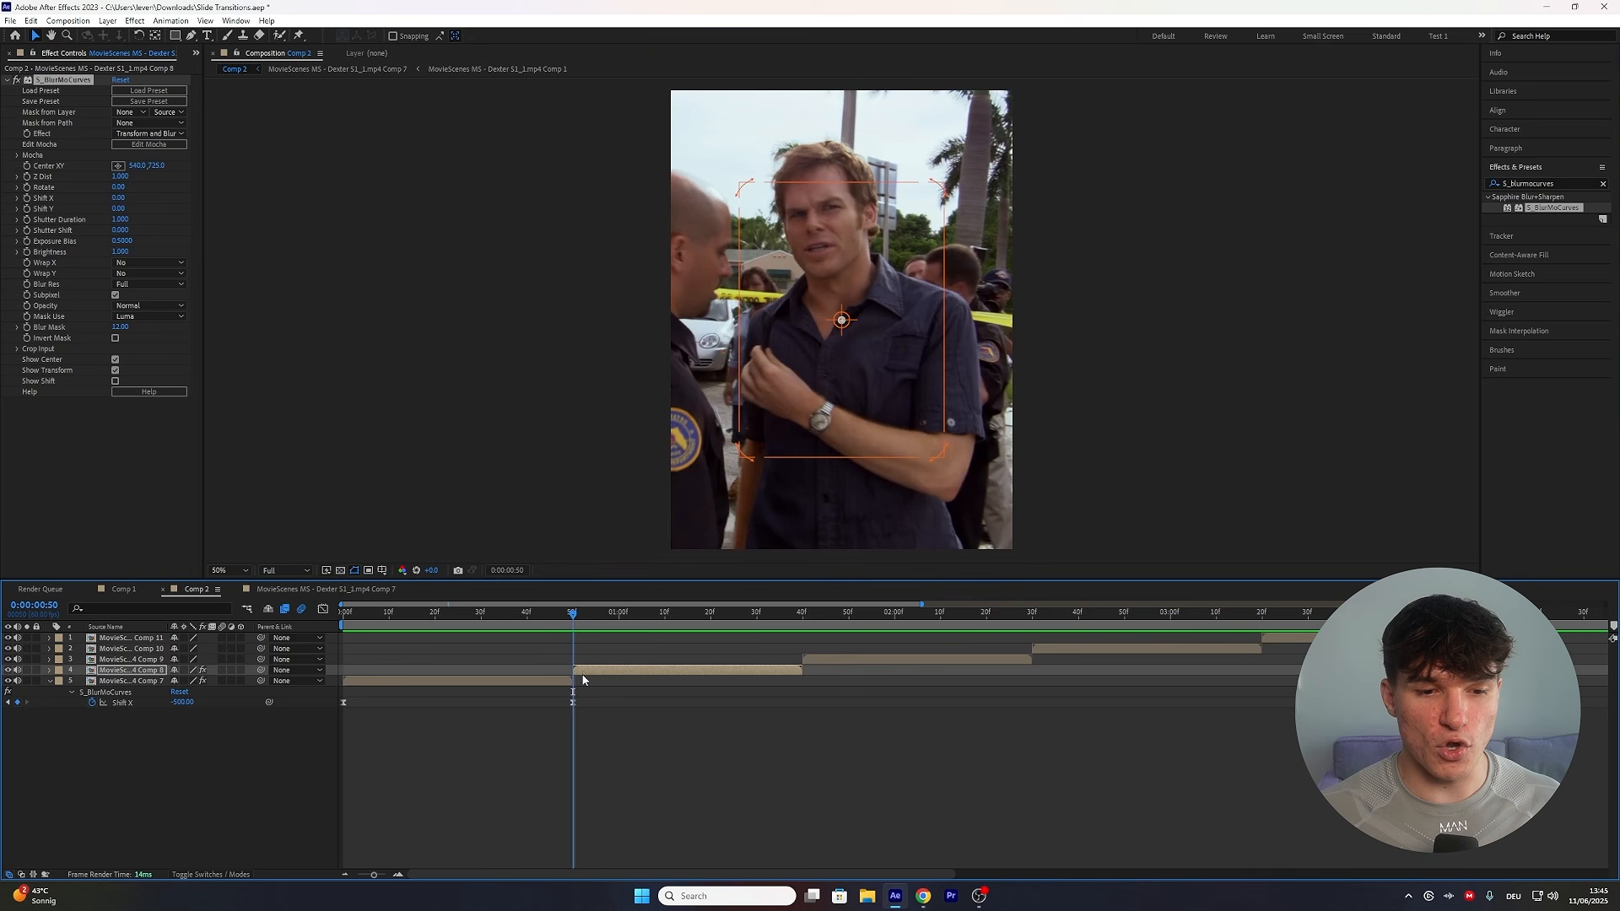
left_click(583, 671)
left_click(27, 198)
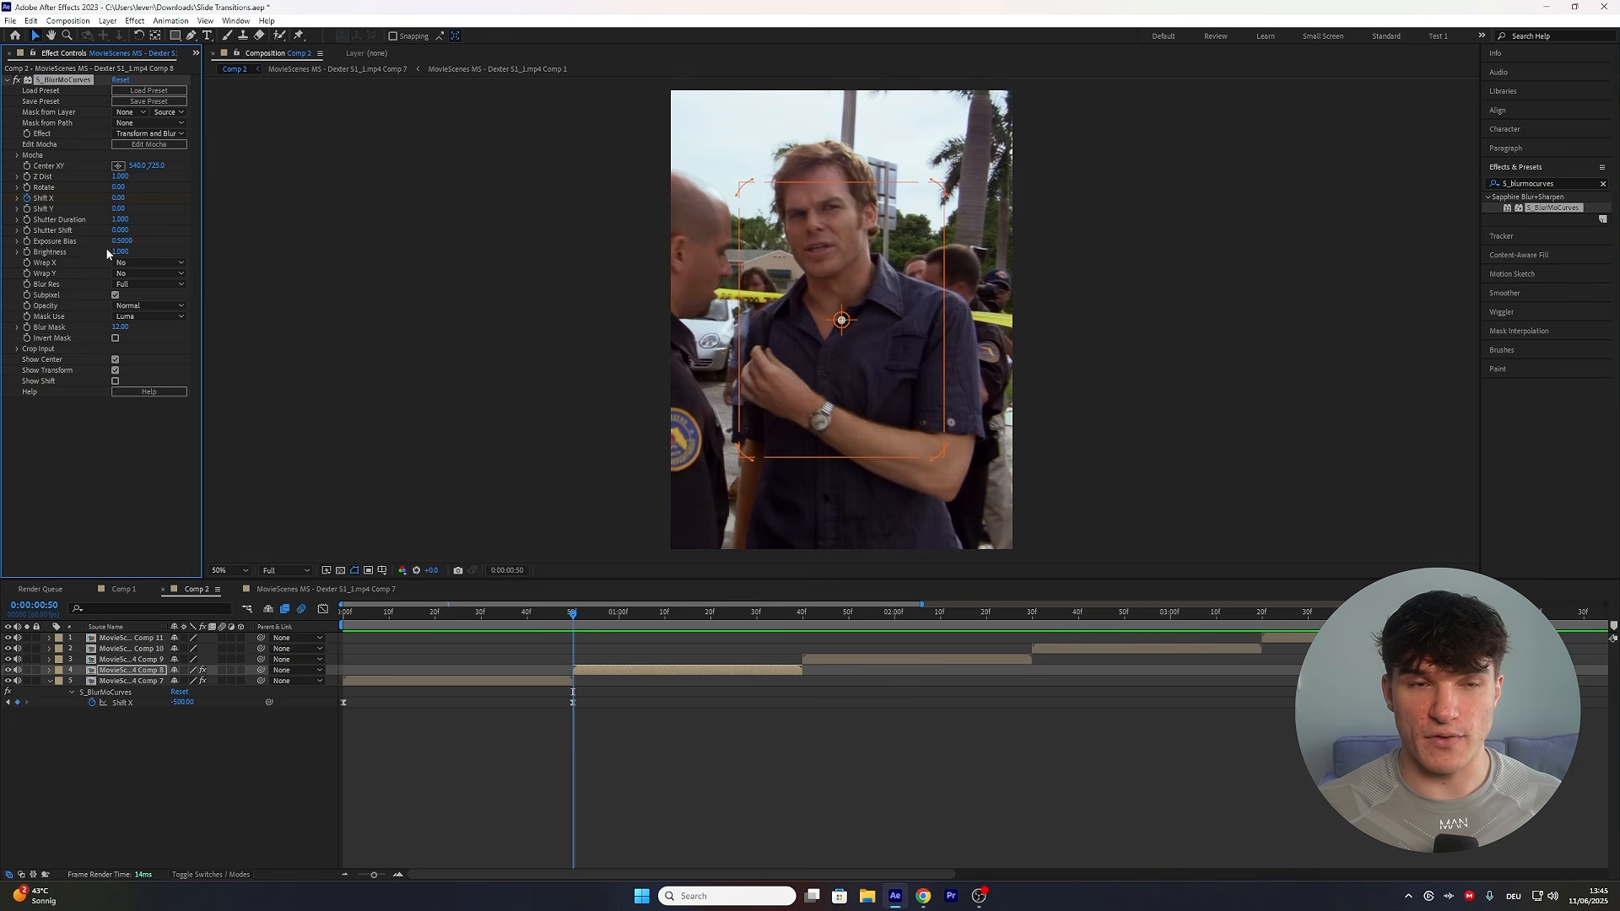
left_click(118, 198)
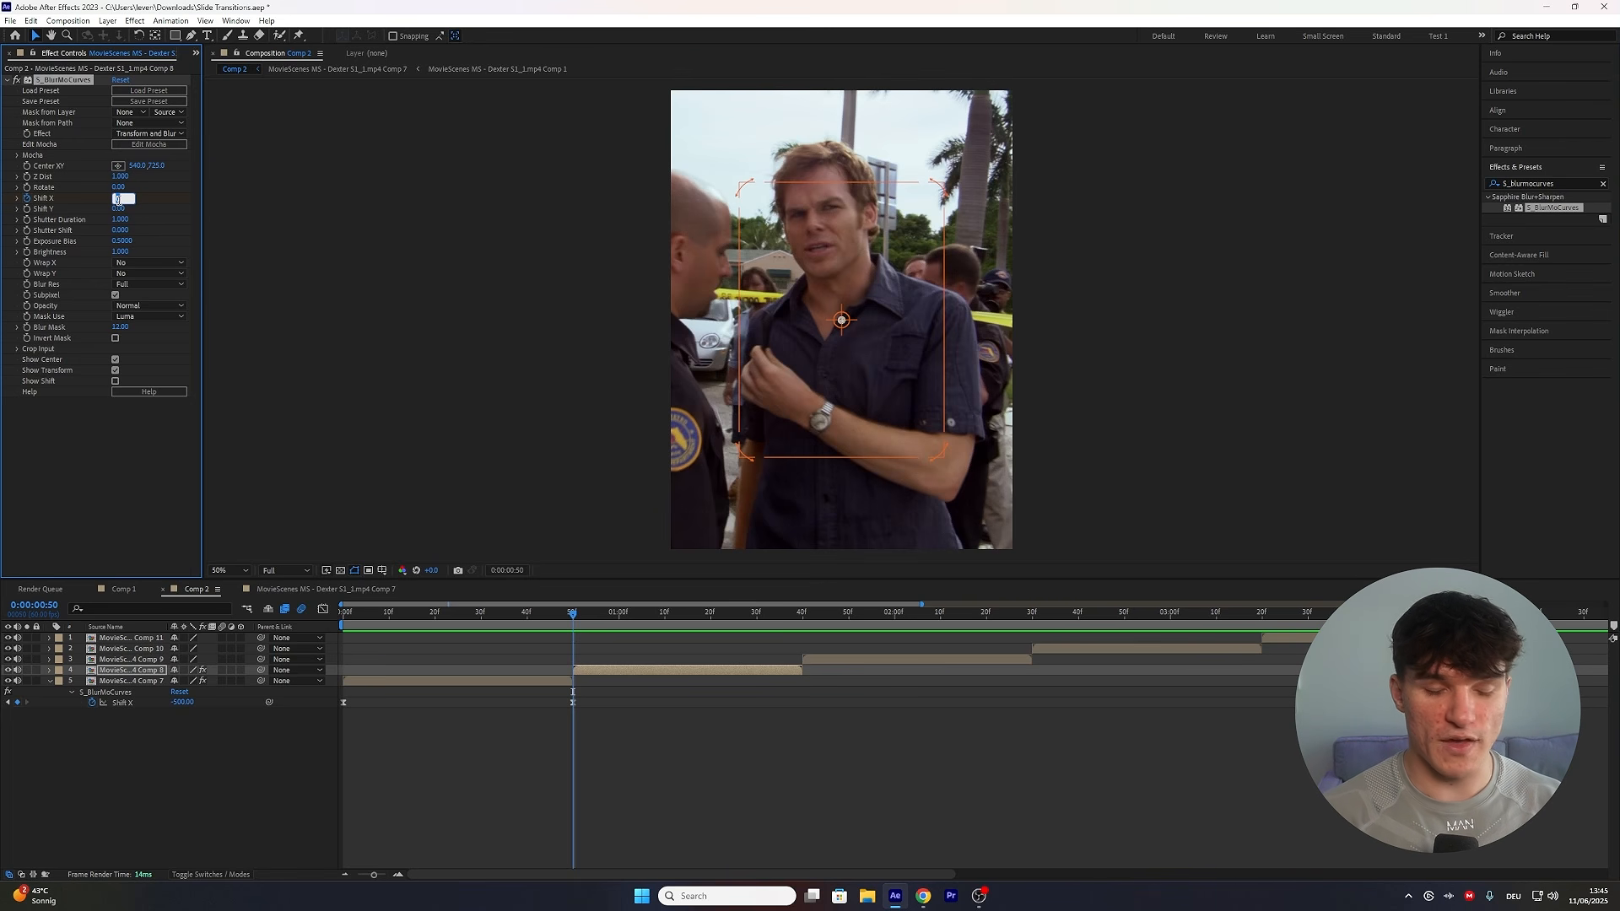
key("Return")
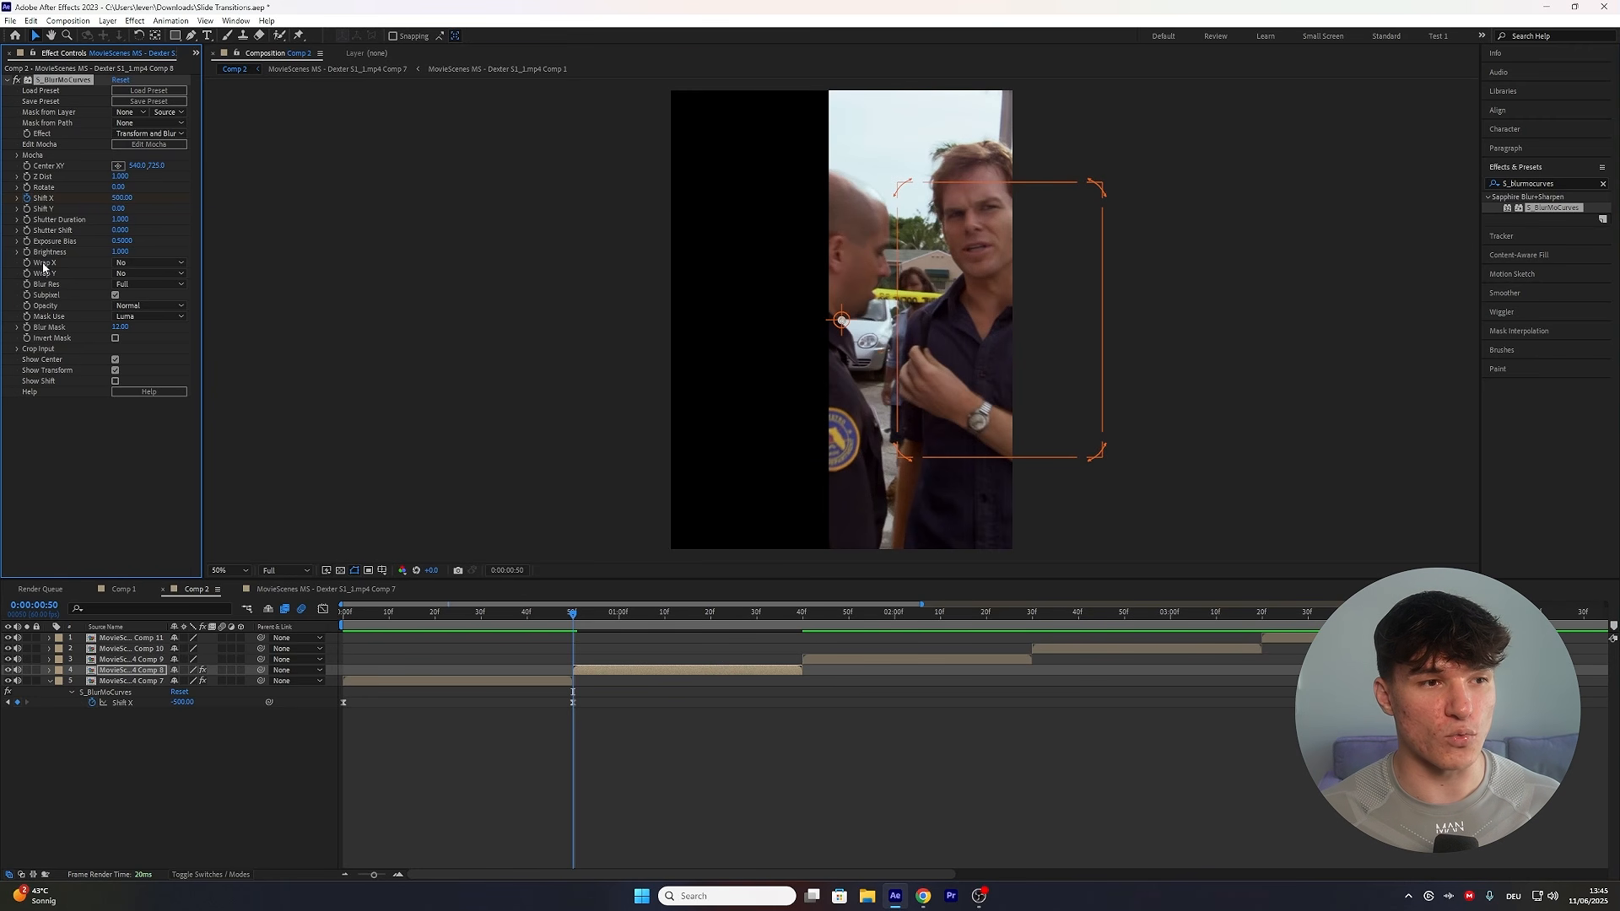
left_click(147, 304)
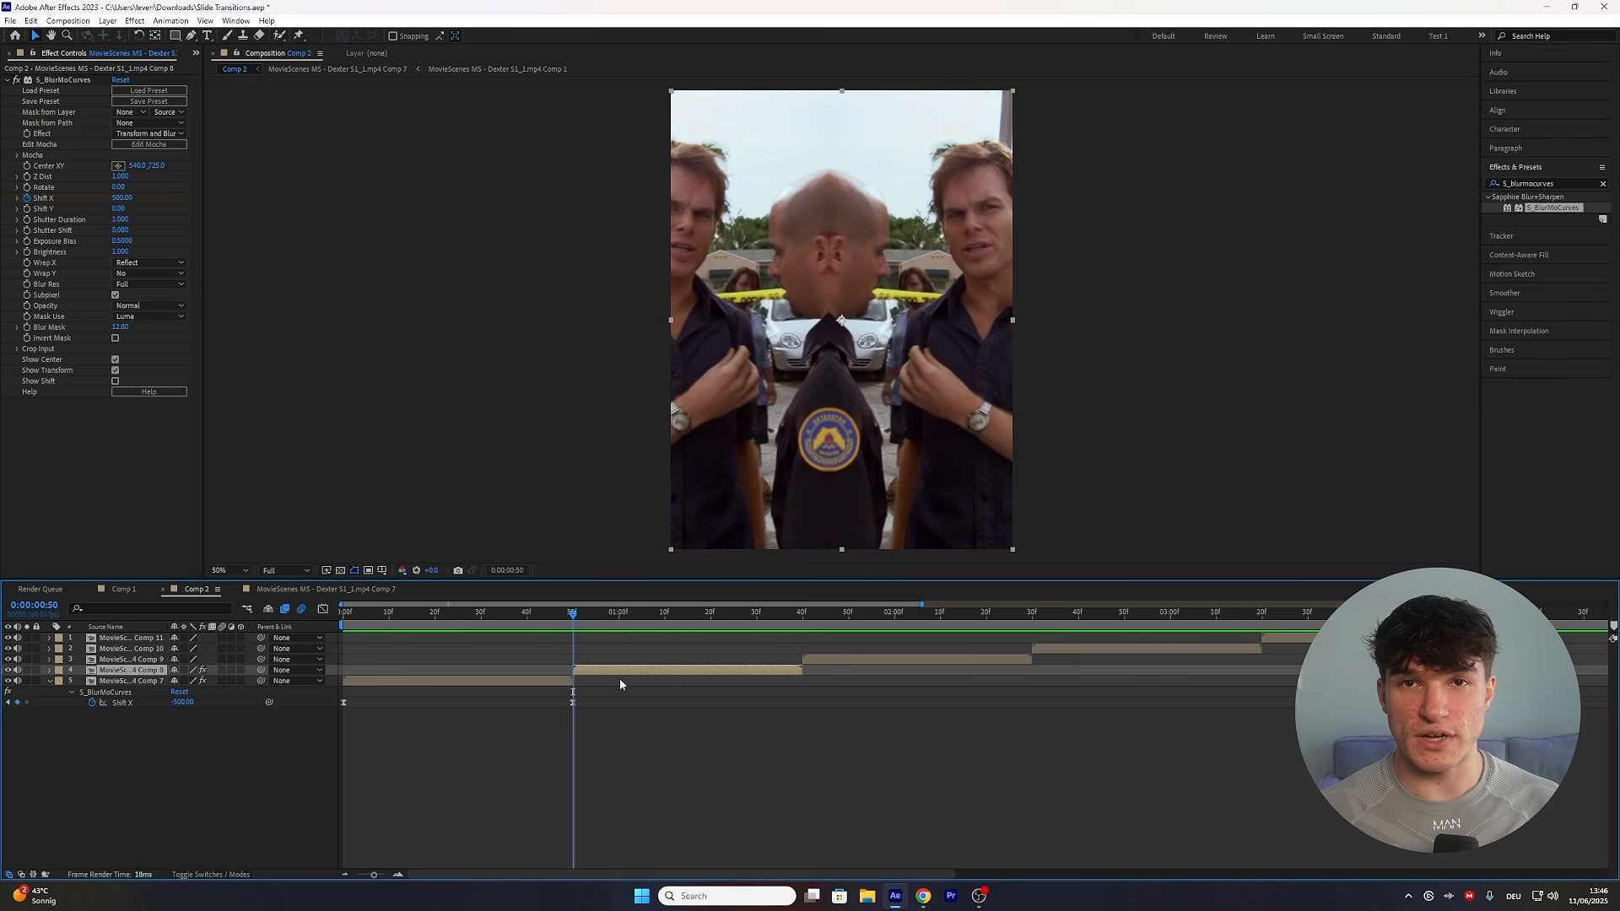
Keyframe Shift X at 0 at the end of the second clip and preview both slides.
key("u")
left_click_drag(572, 613, 799, 612)
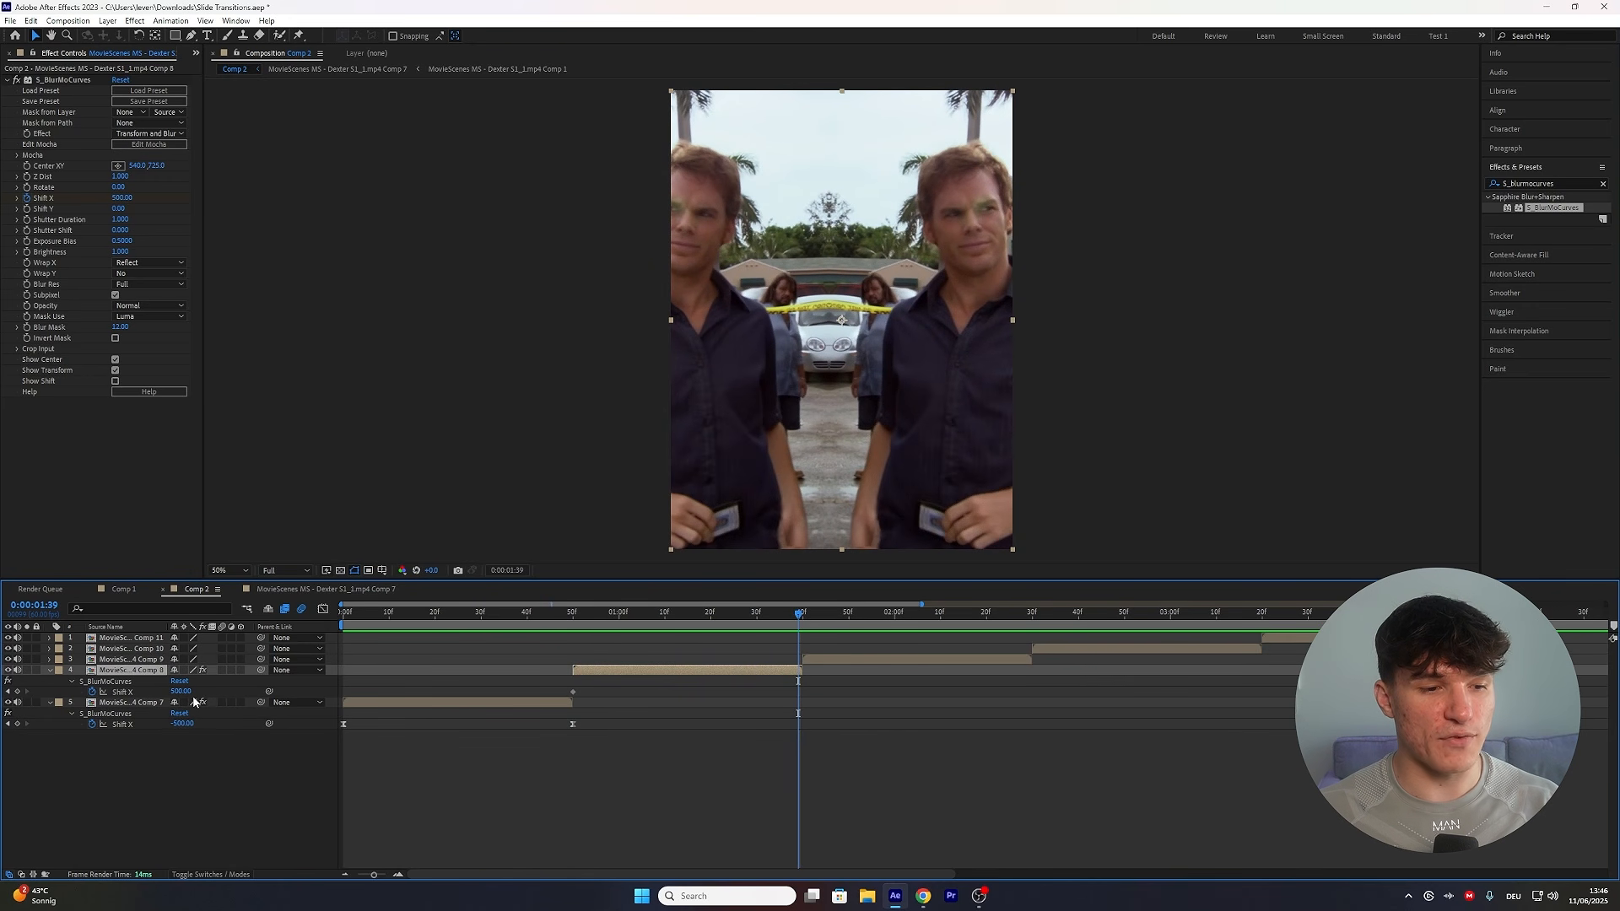
key("space")
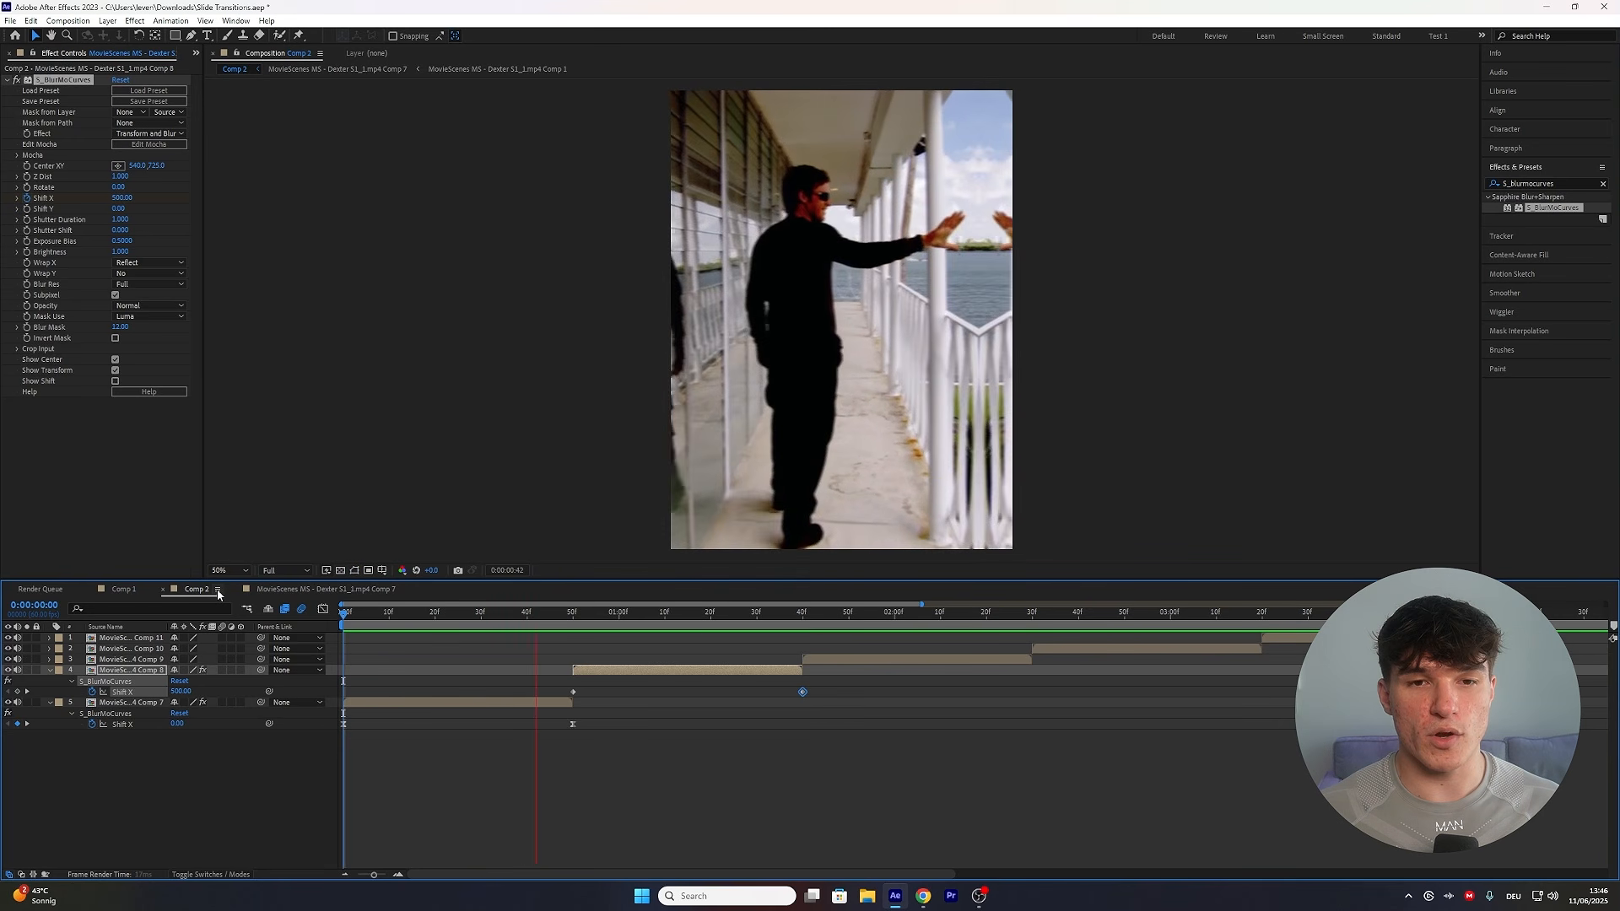
key("space")
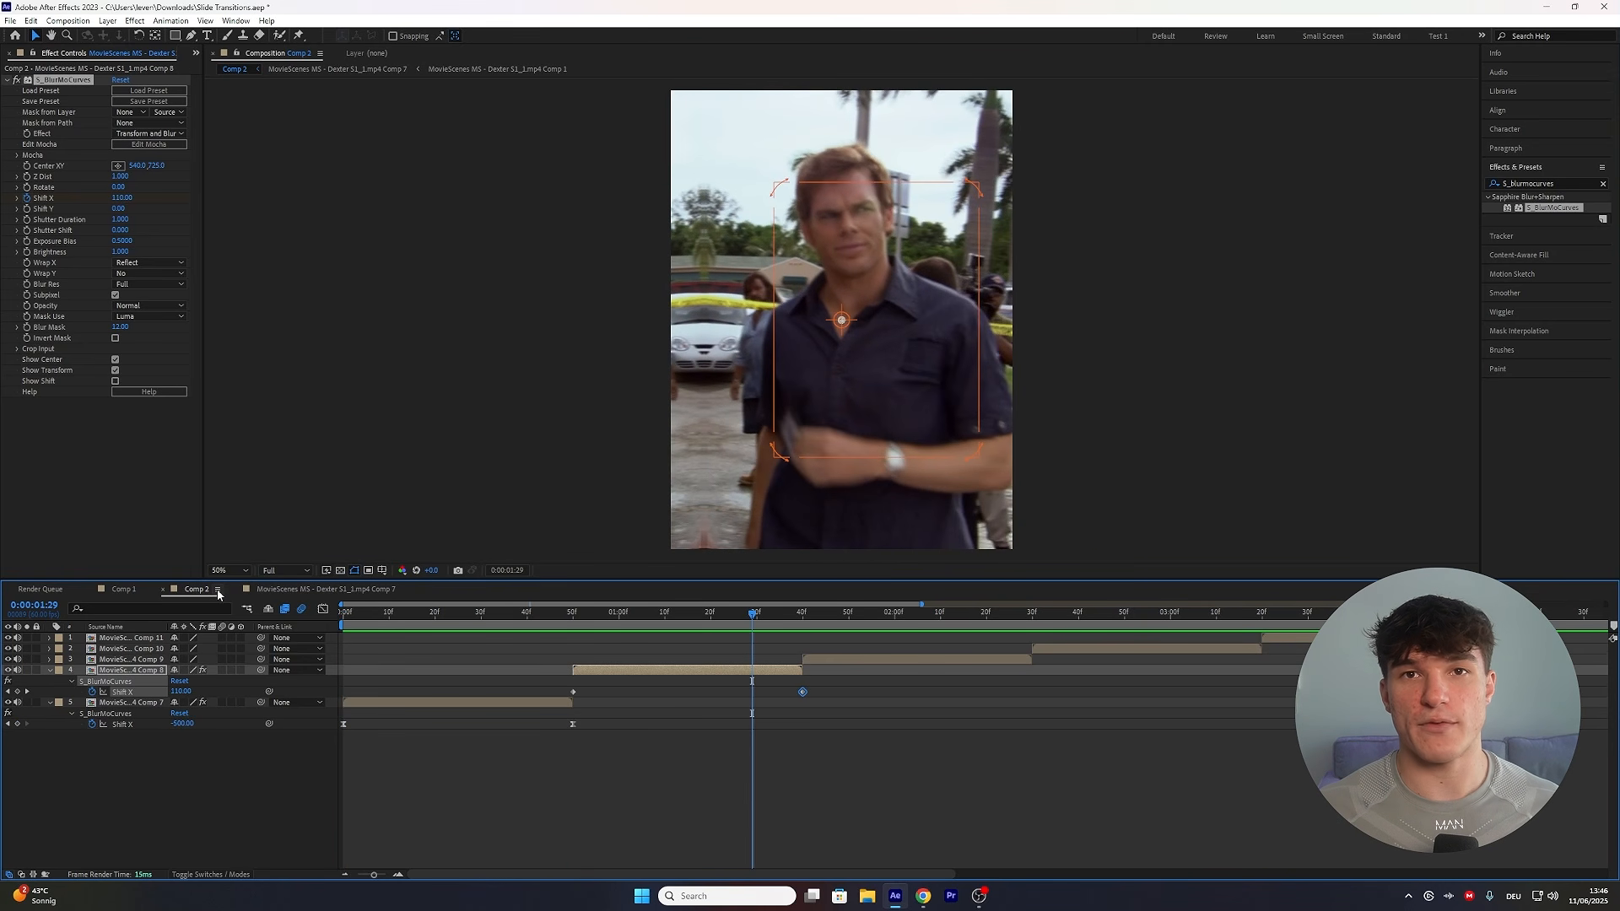
Apply Easy Ease to both Shift X keyframes of the second clip.
right_click(574, 692)
mouse_move(629, 683)
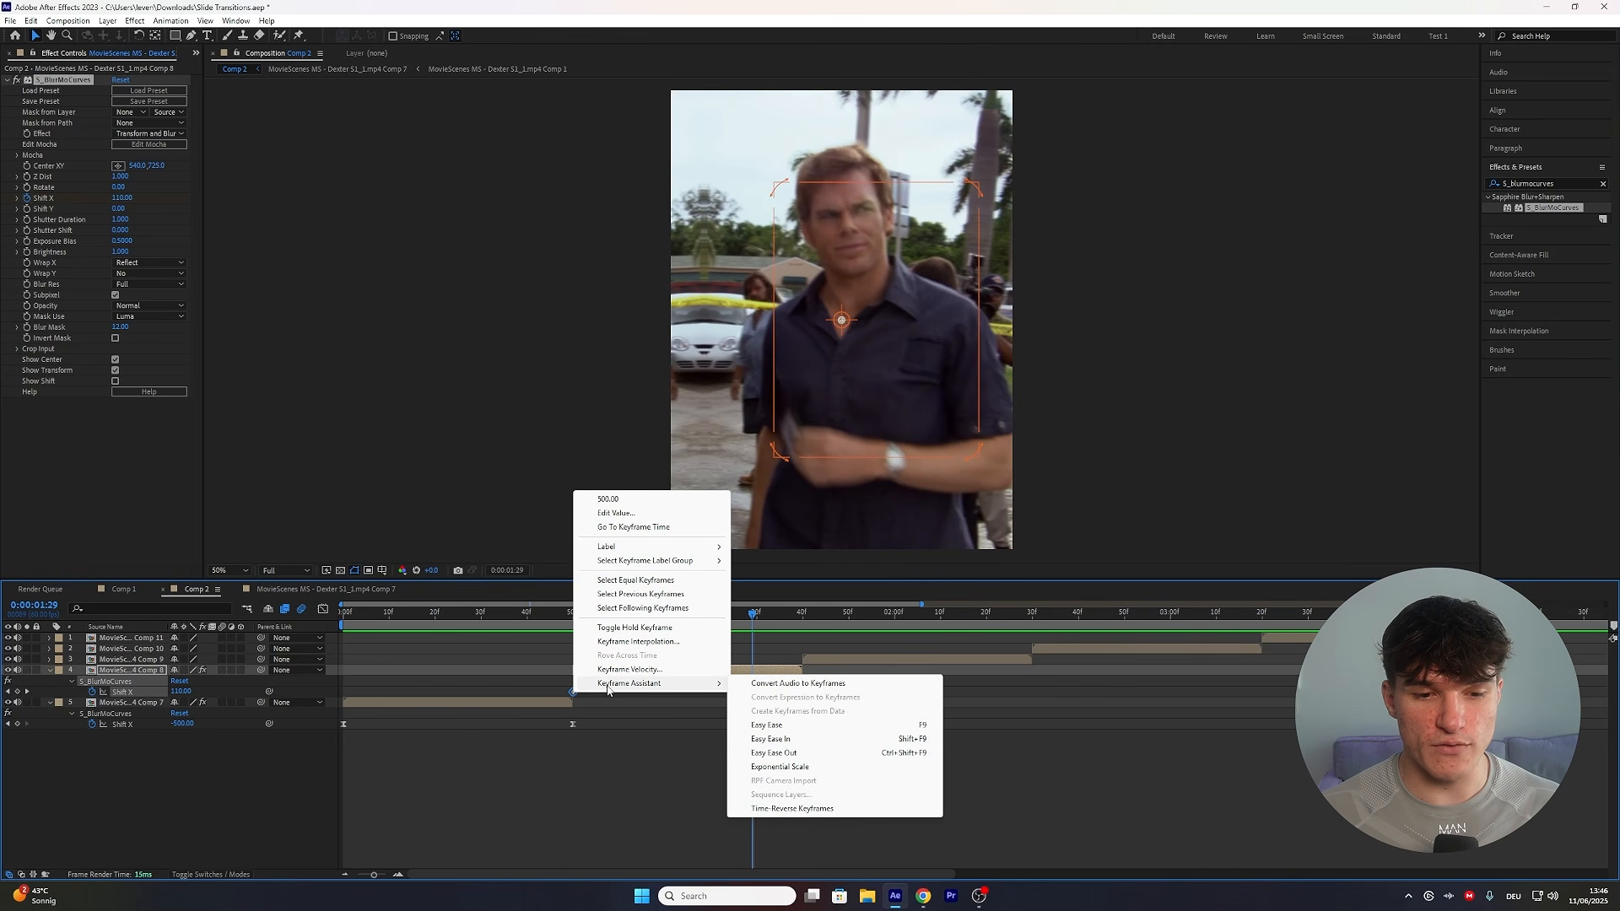
left_click(772, 727)
Reshape the second clip's Shift X curve to drop steeply at the start and flatten out towards the end.
left_click(323, 609)
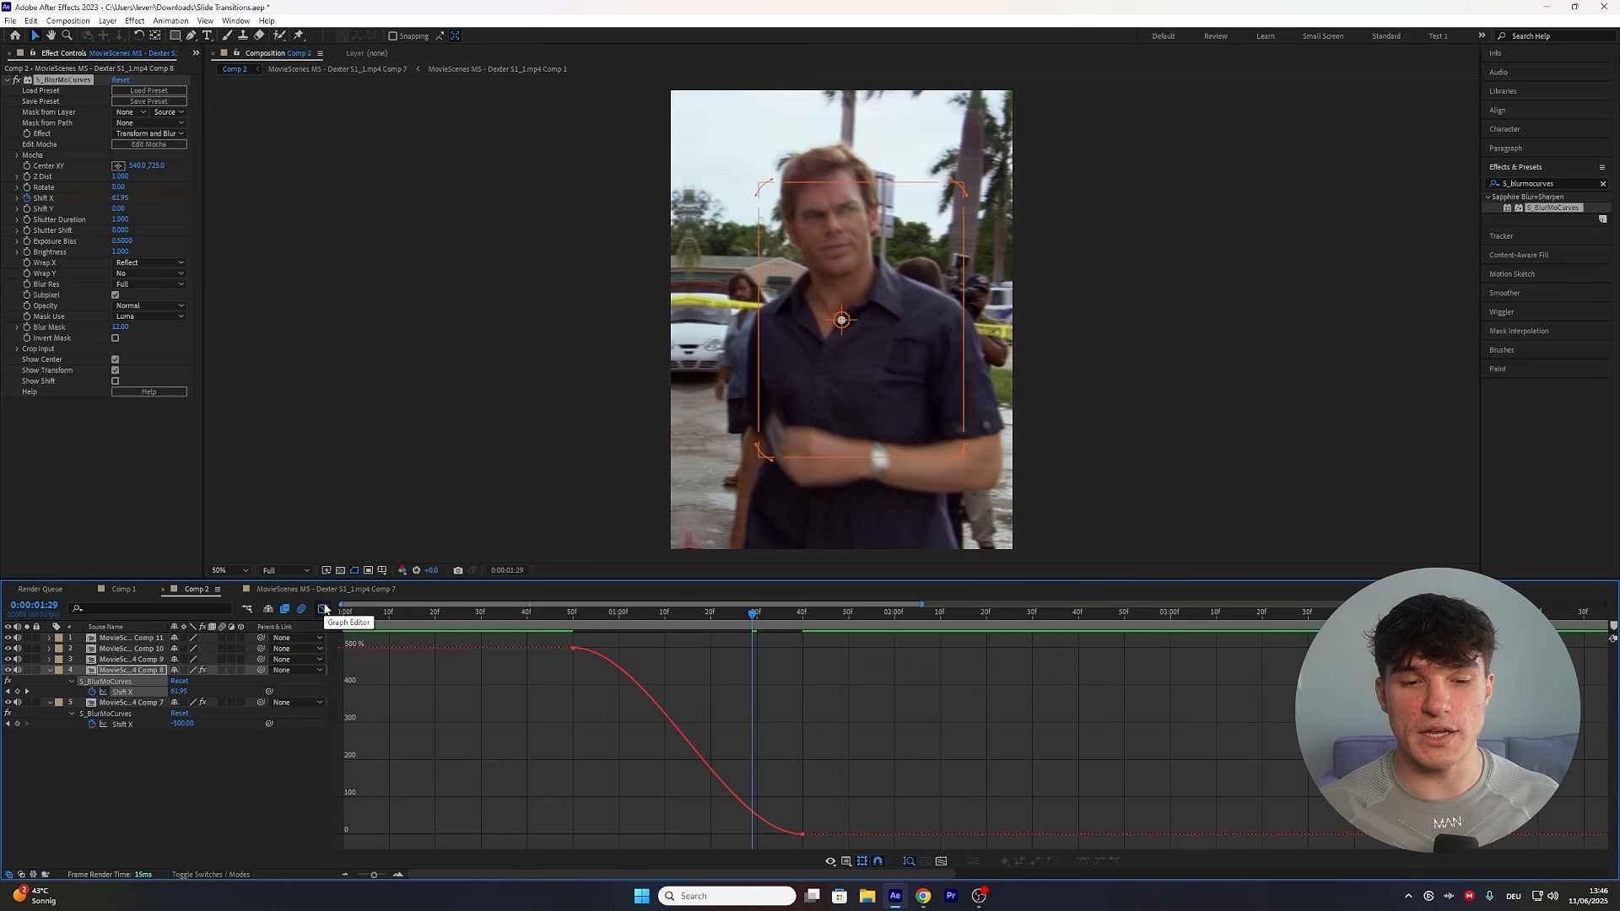
left_click(573, 648)
left_click_drag(648, 648, 572, 827)
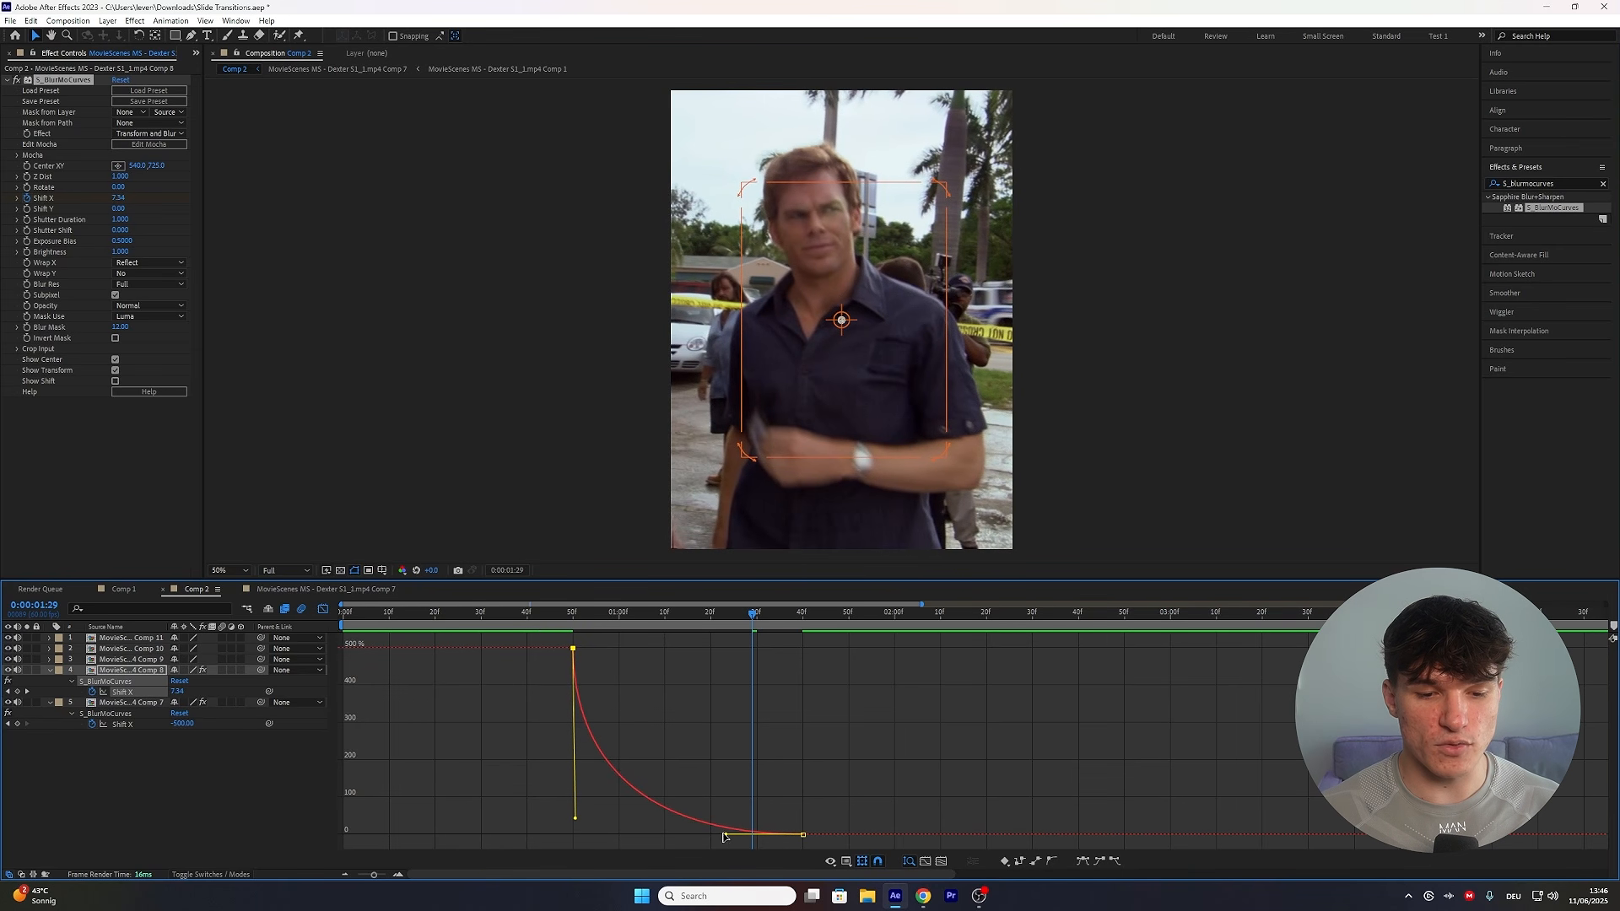
left_click_drag(723, 837, 579, 835)
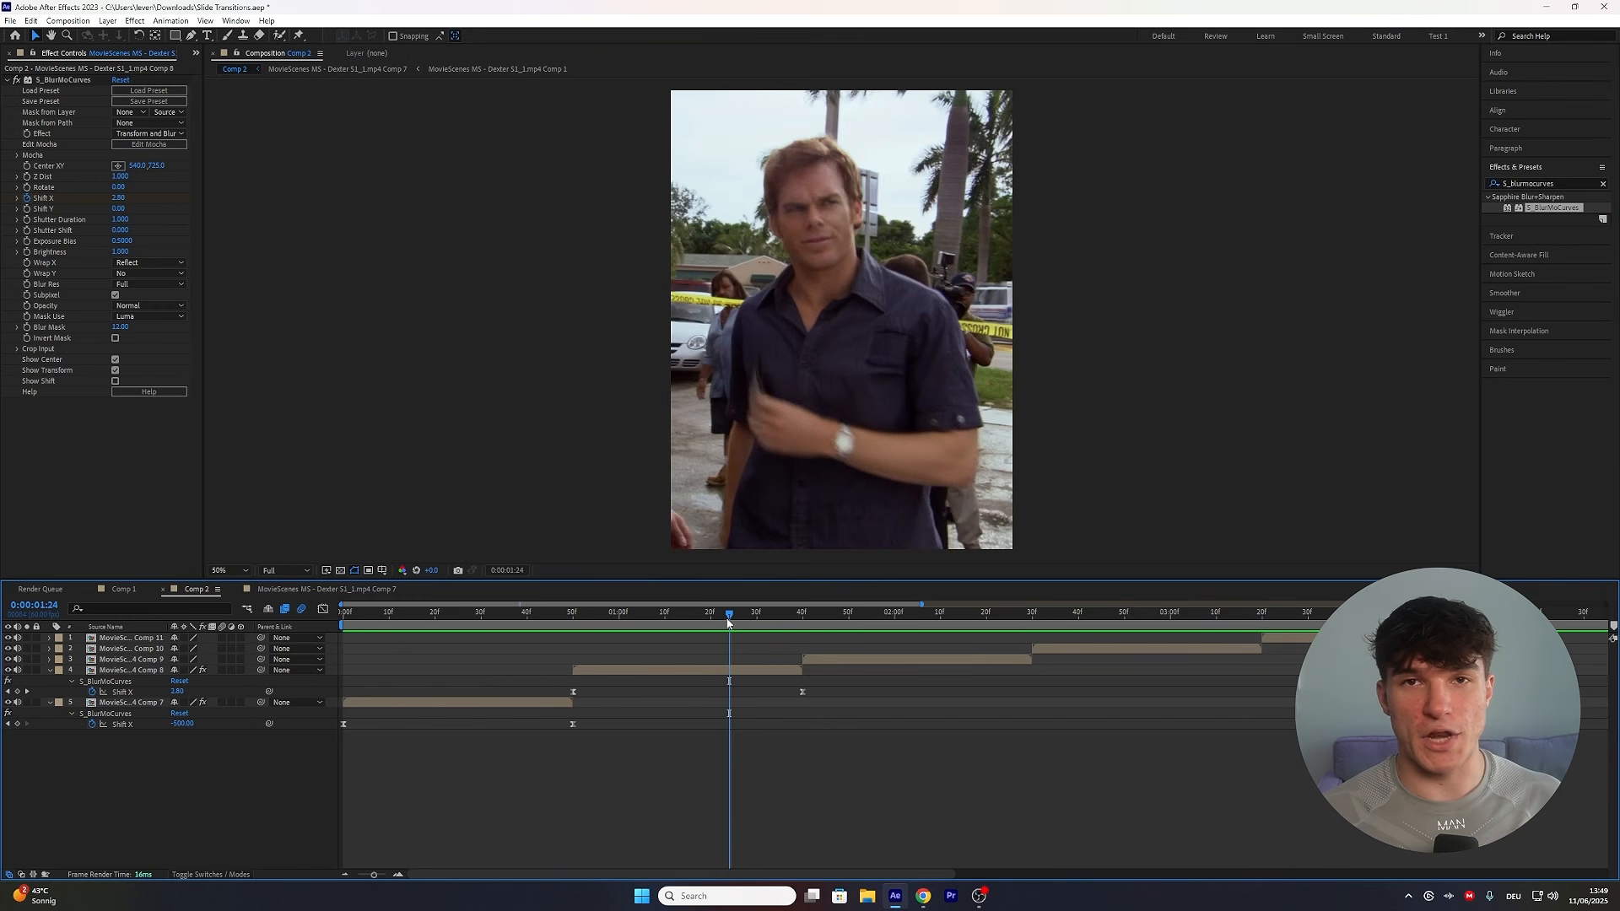
Apply S_BlurMoCurves to the third clip and keyframe its Shift Y at 500 at the clip's start.
left_click_drag(729, 614, 803, 616)
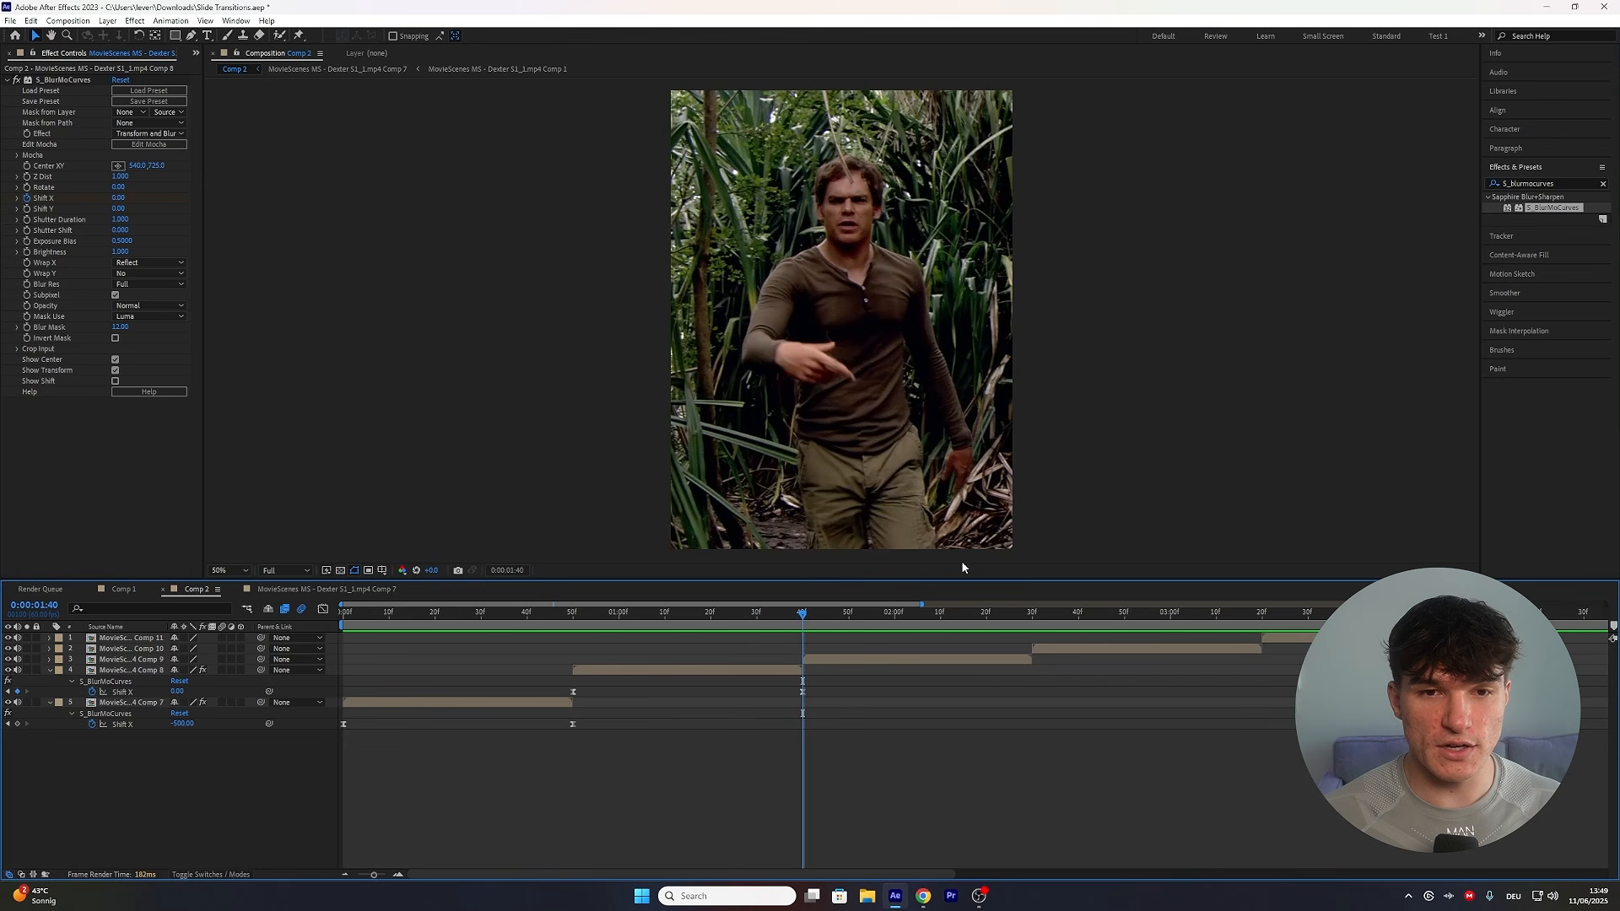
left_click_drag(1555, 211, 810, 660)
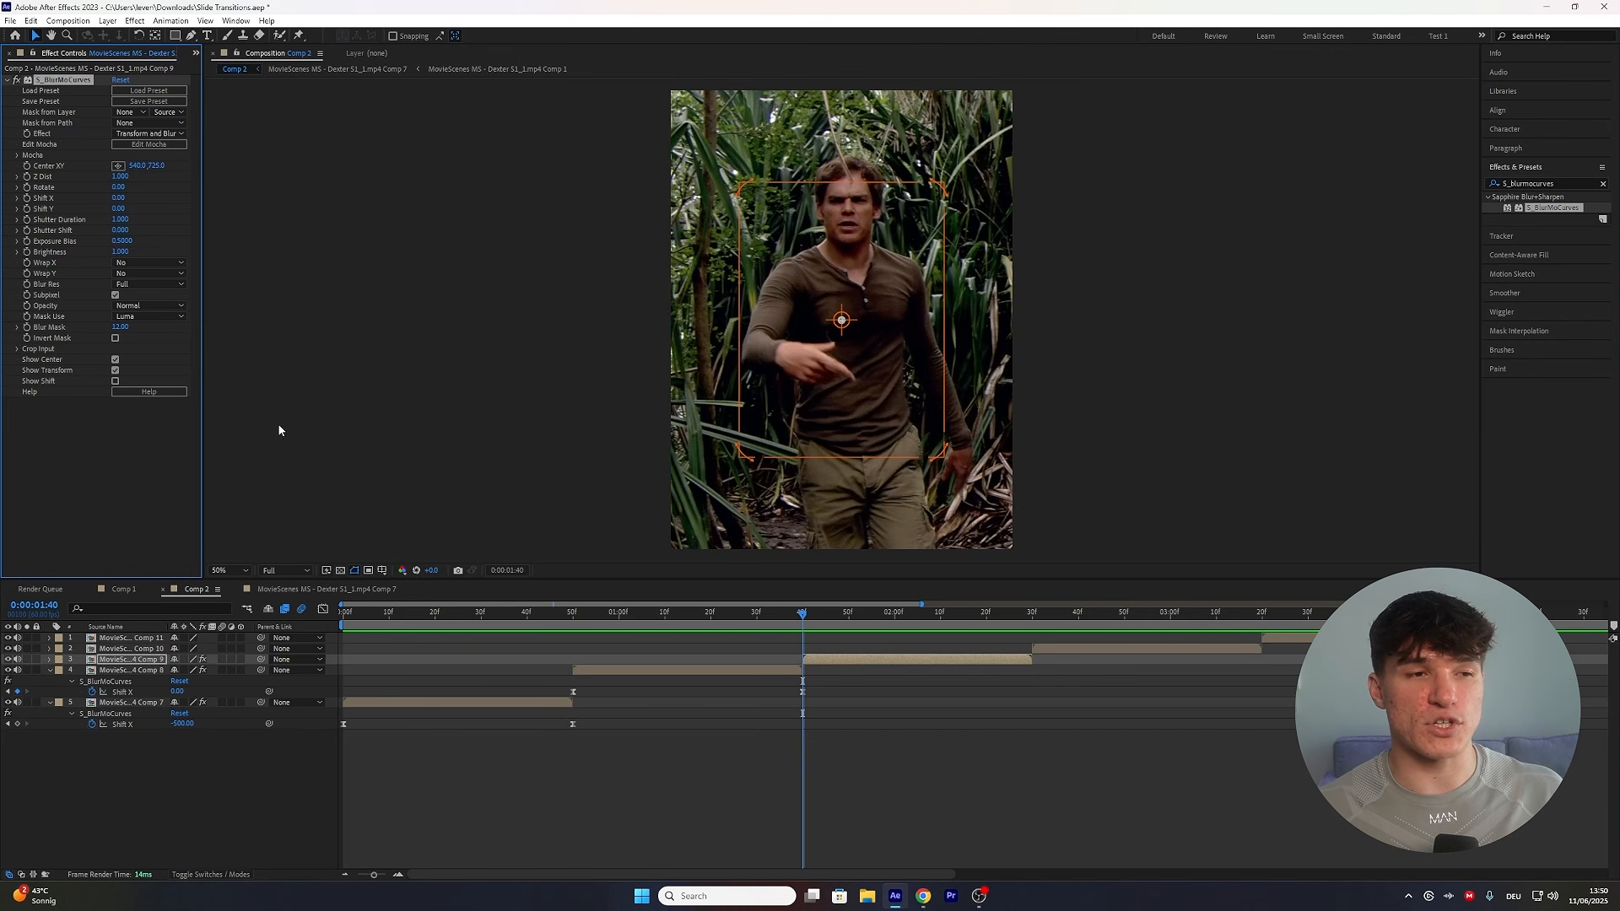
left_click_drag(119, 209, 125, 208)
left_click(125, 209)
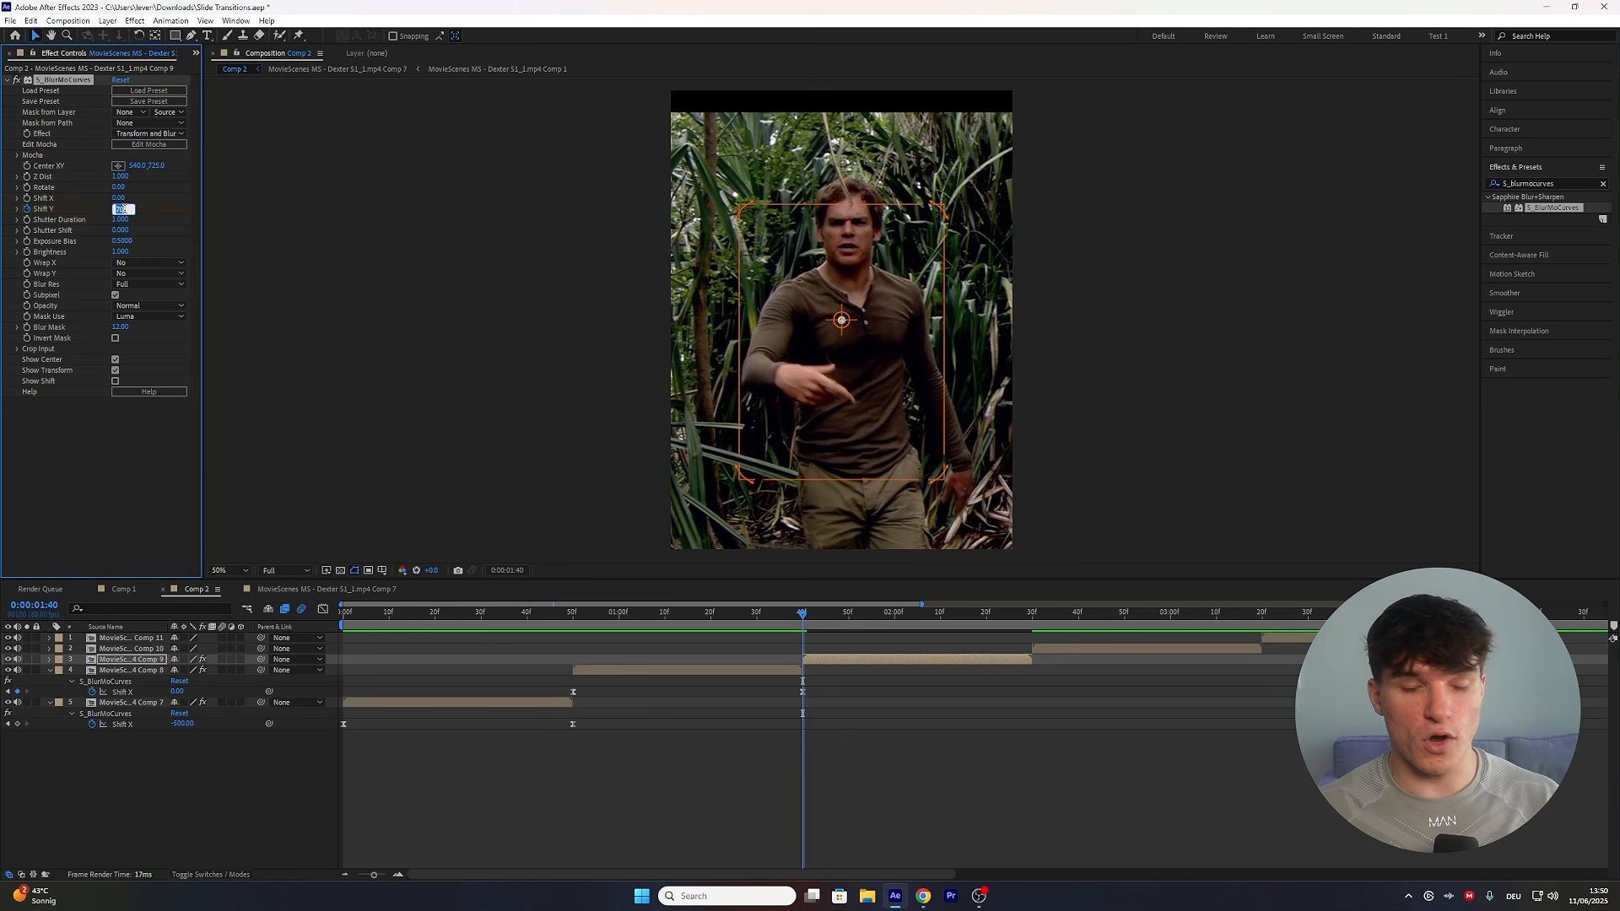
type("0")
key("Return")
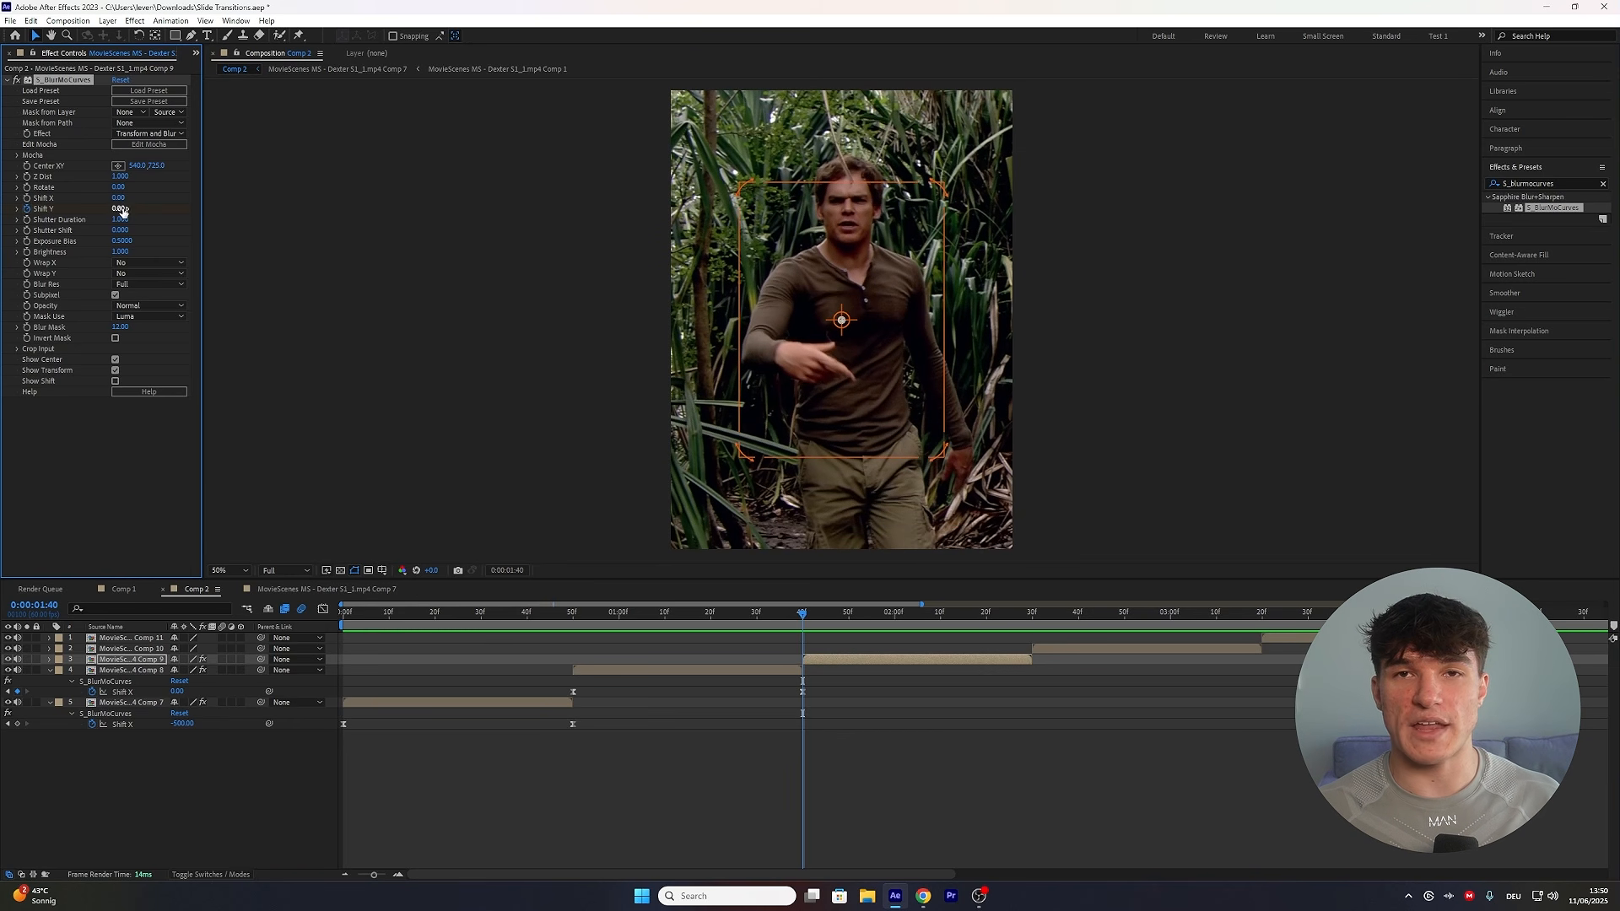
type("500")
key("Return")
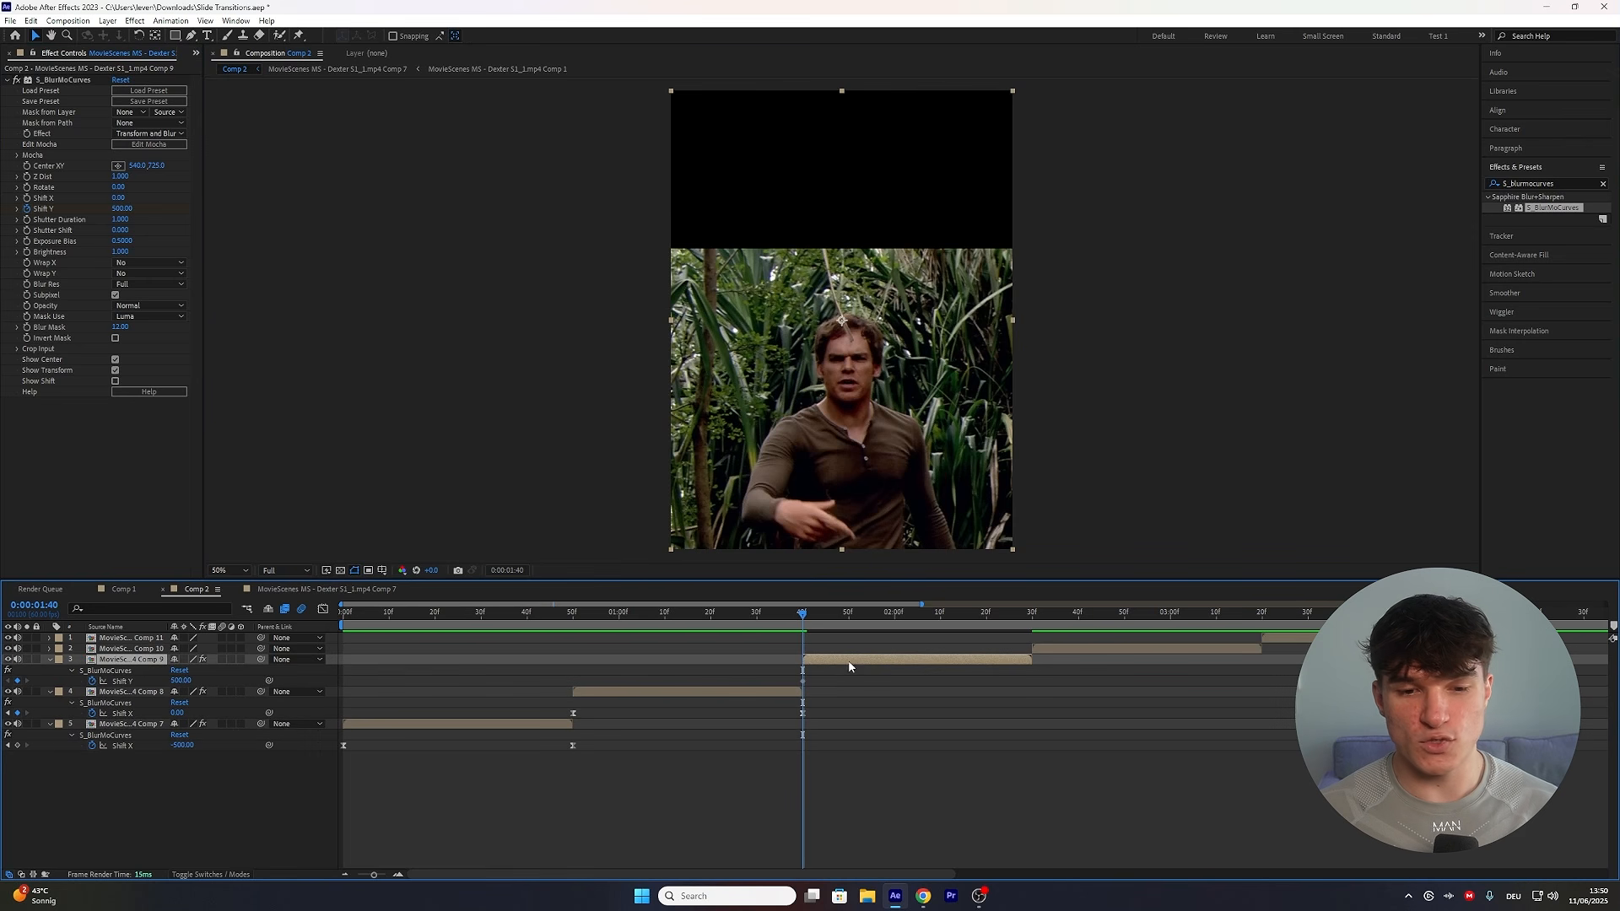
Keyframe Shift Y at 0 at the end of the third clip and set its Wrap Y to Reflect.
left_click_drag(803, 613, 1009, 616)
left_click(184, 681)
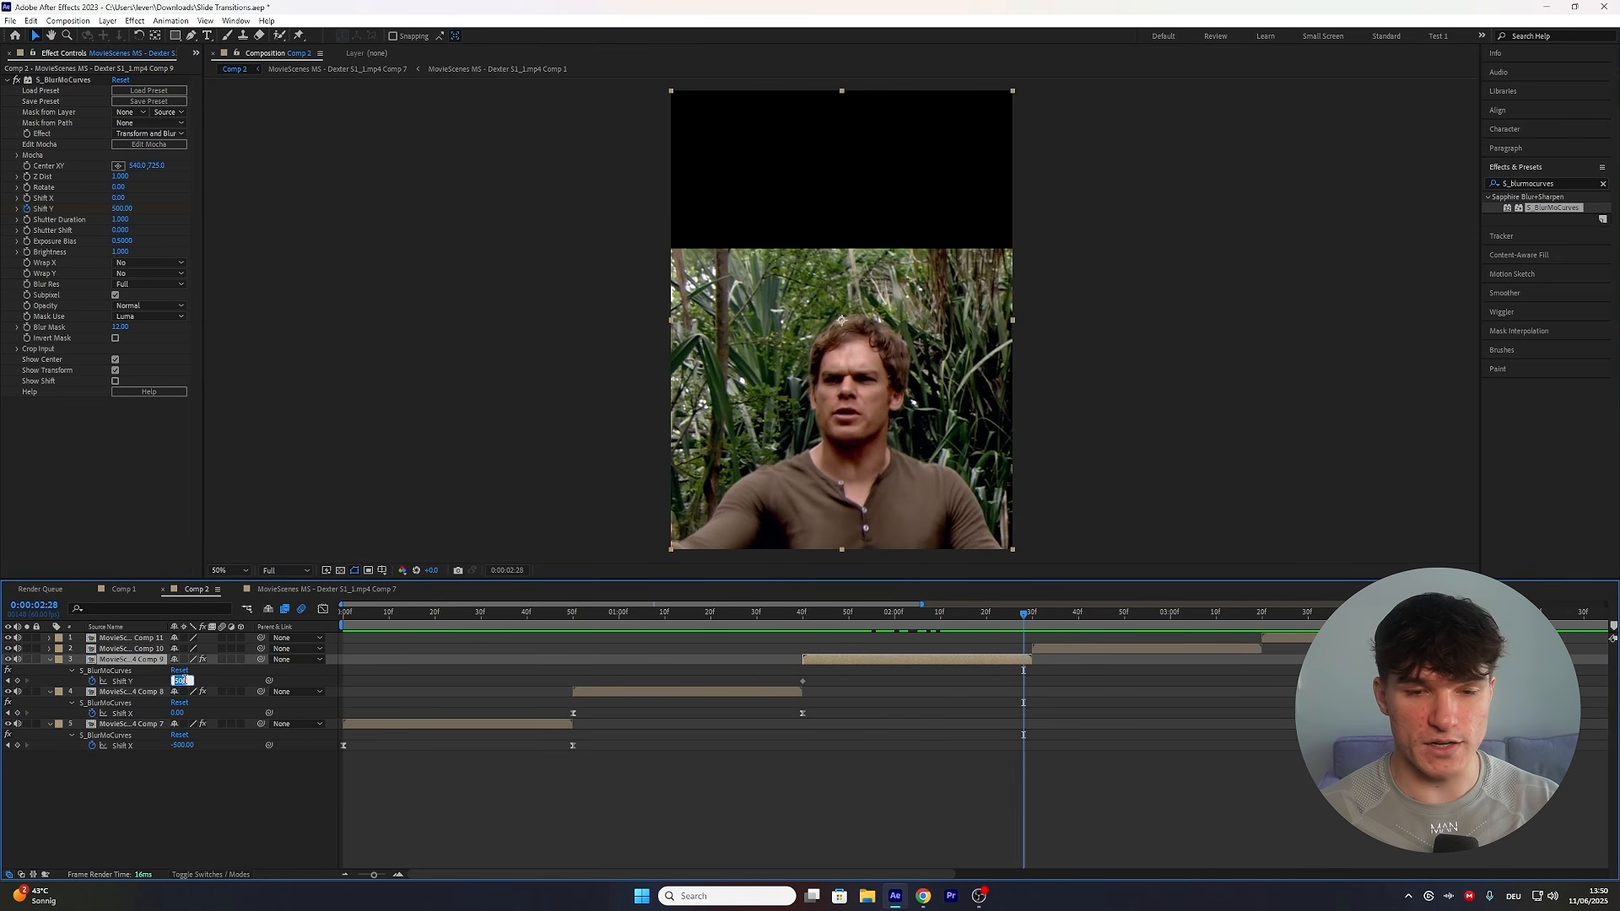
type("0")
key("Return")
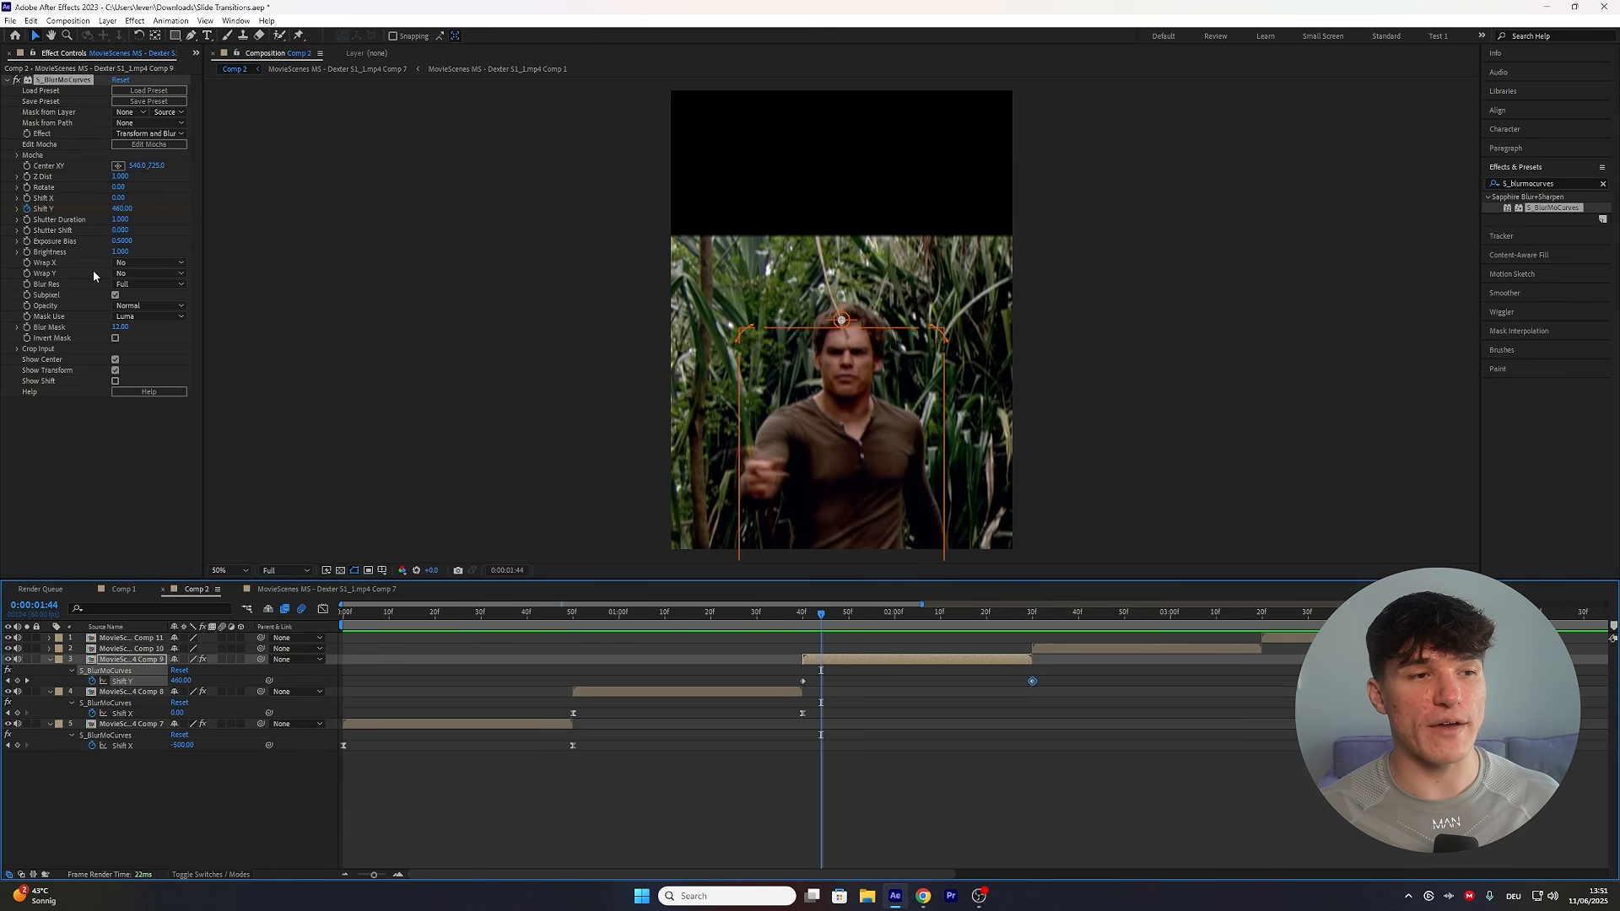
left_click(139, 274)
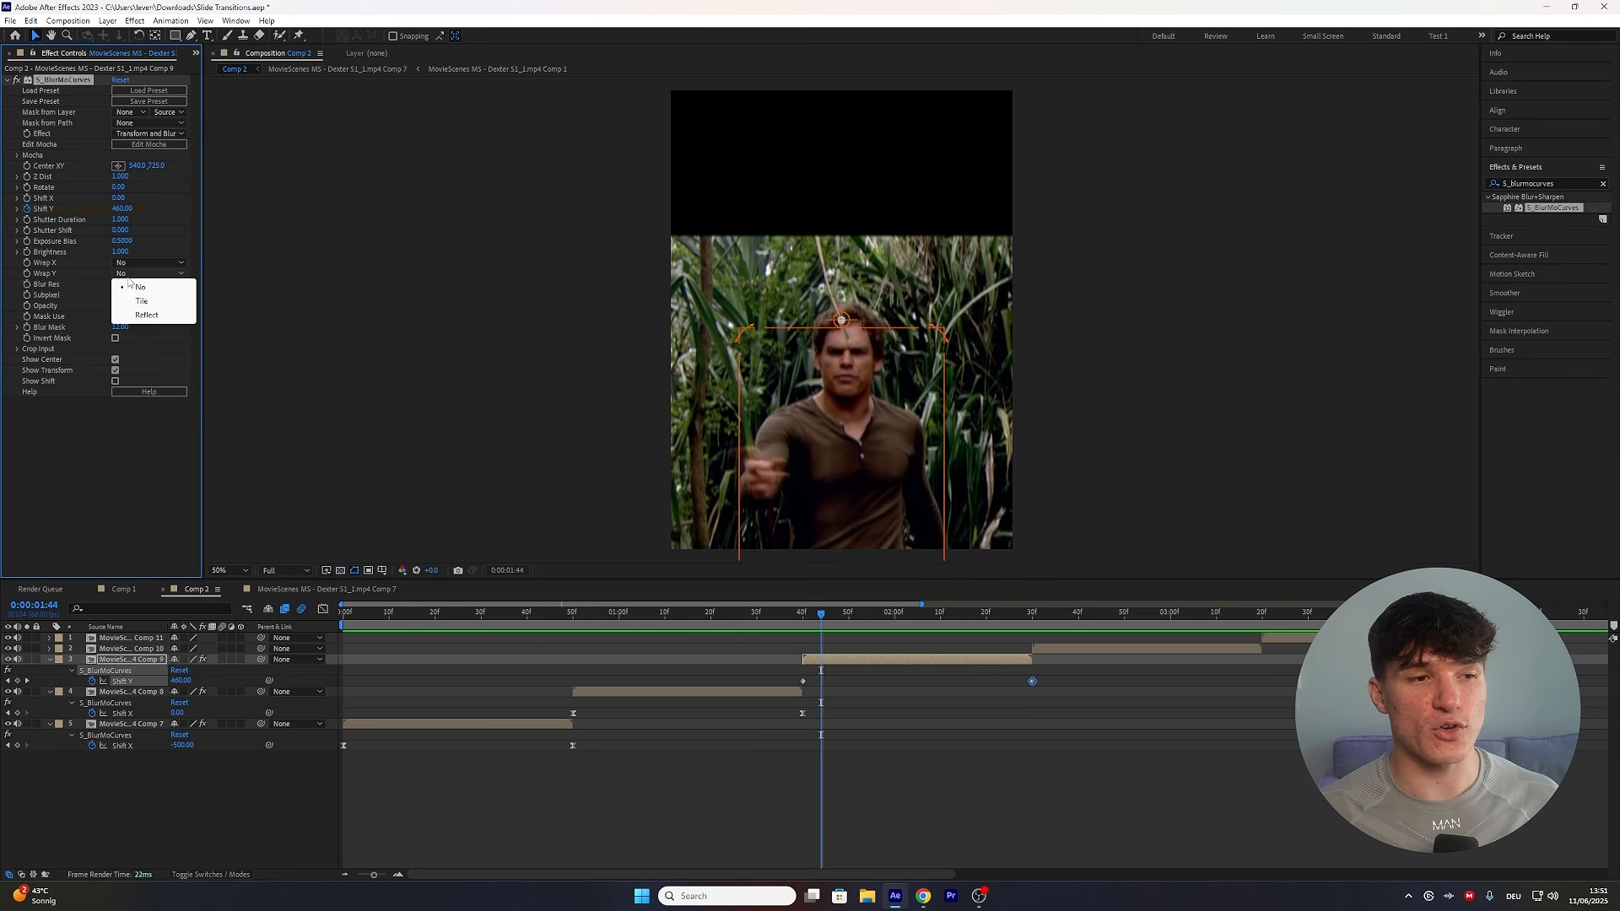
left_click(147, 316)
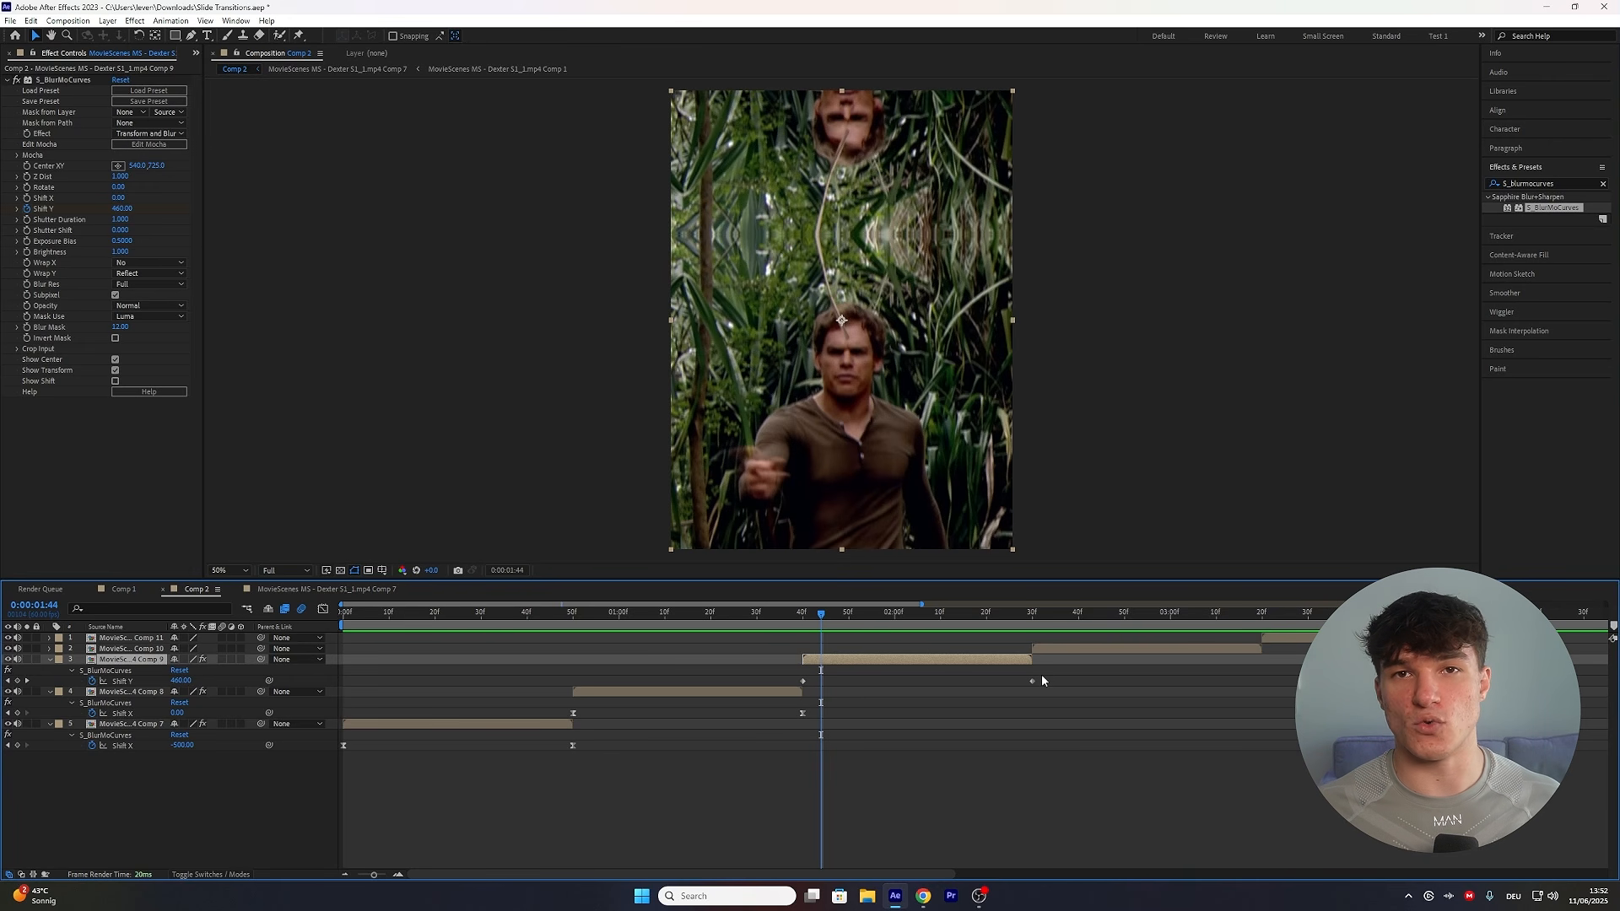
Apply Easy Ease to both Shift Y keyframes of the third clip.
left_click_drag(1041, 680, 792, 690)
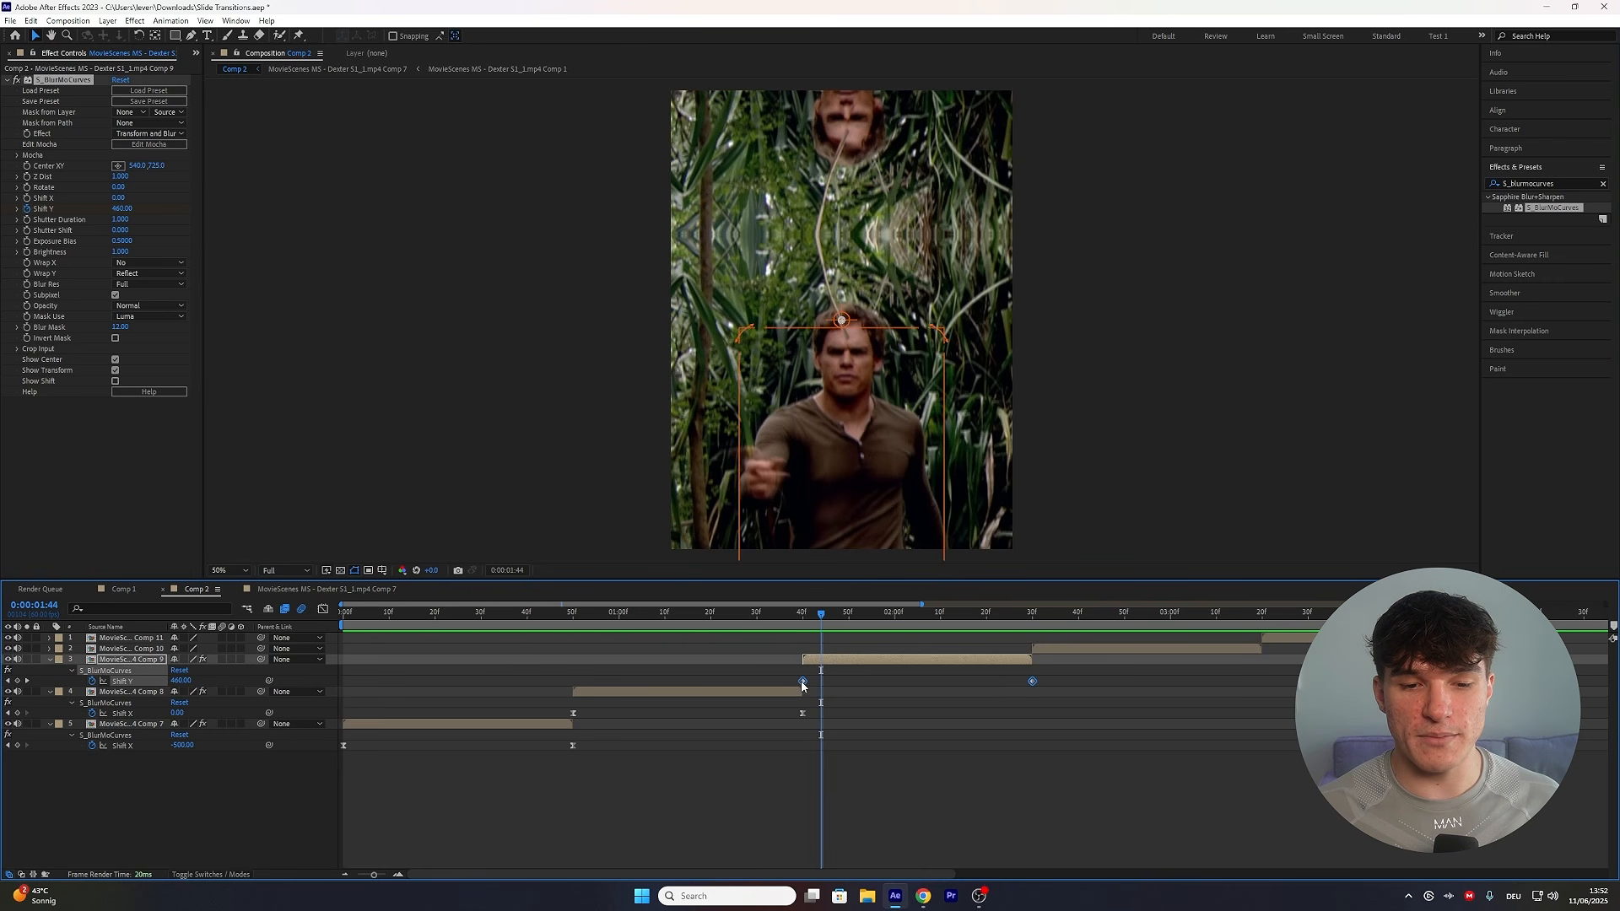
right_click(802, 684)
mouse_move(878, 671)
left_click(1013, 707)
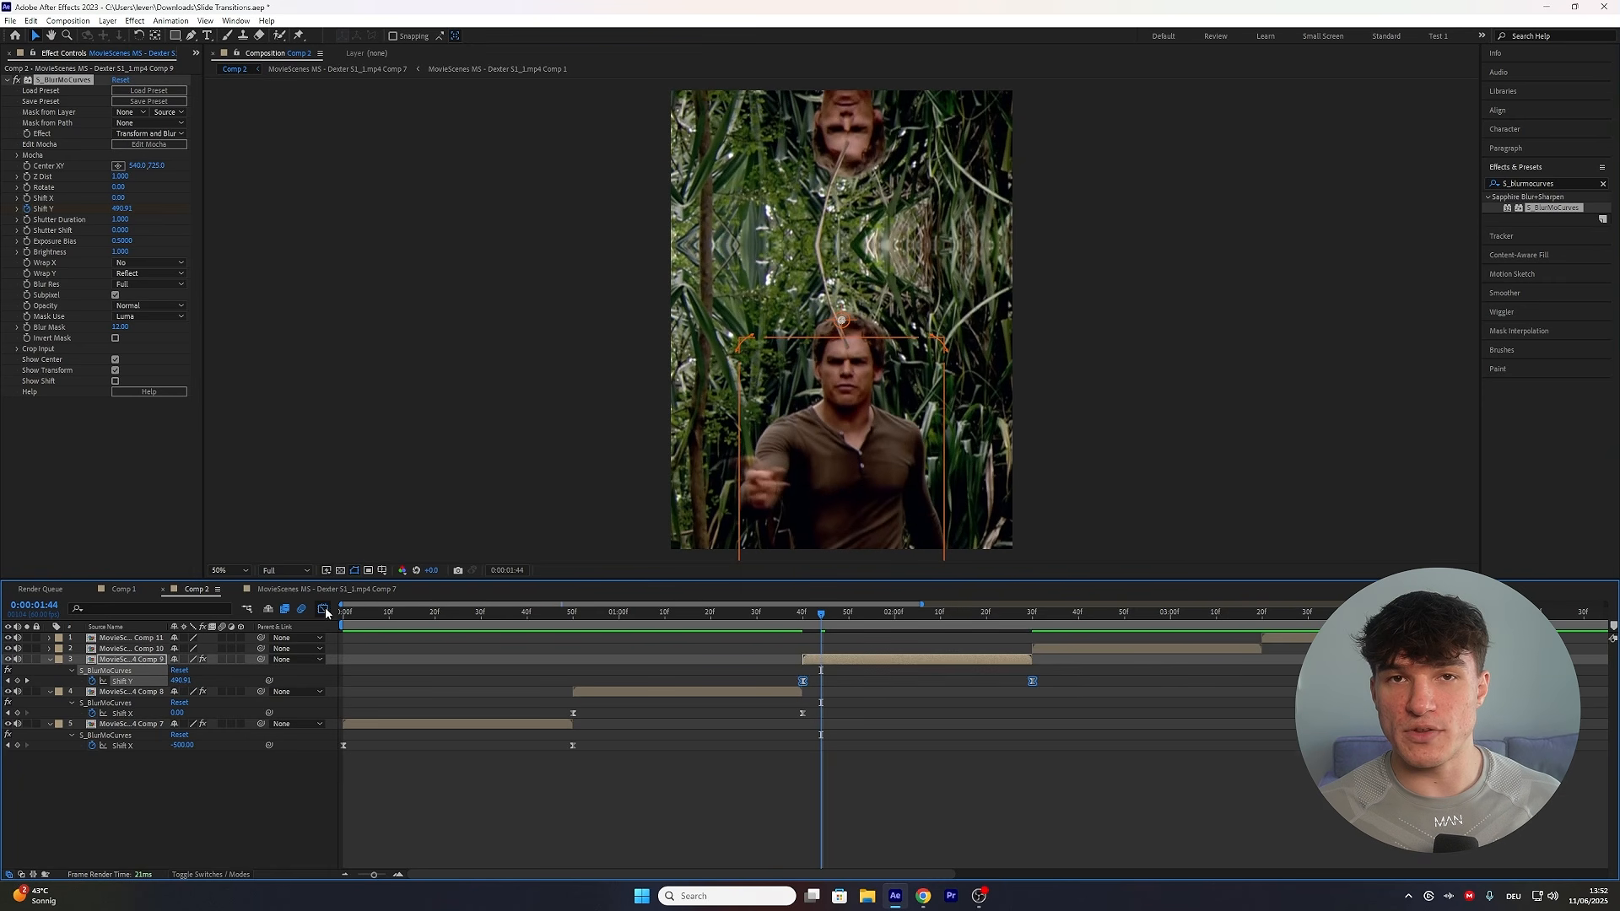
Reshape the third clip's Shift Y curve to drop steeply at the start and flatten out towards the end.
left_click(324, 608)
left_click(806, 651)
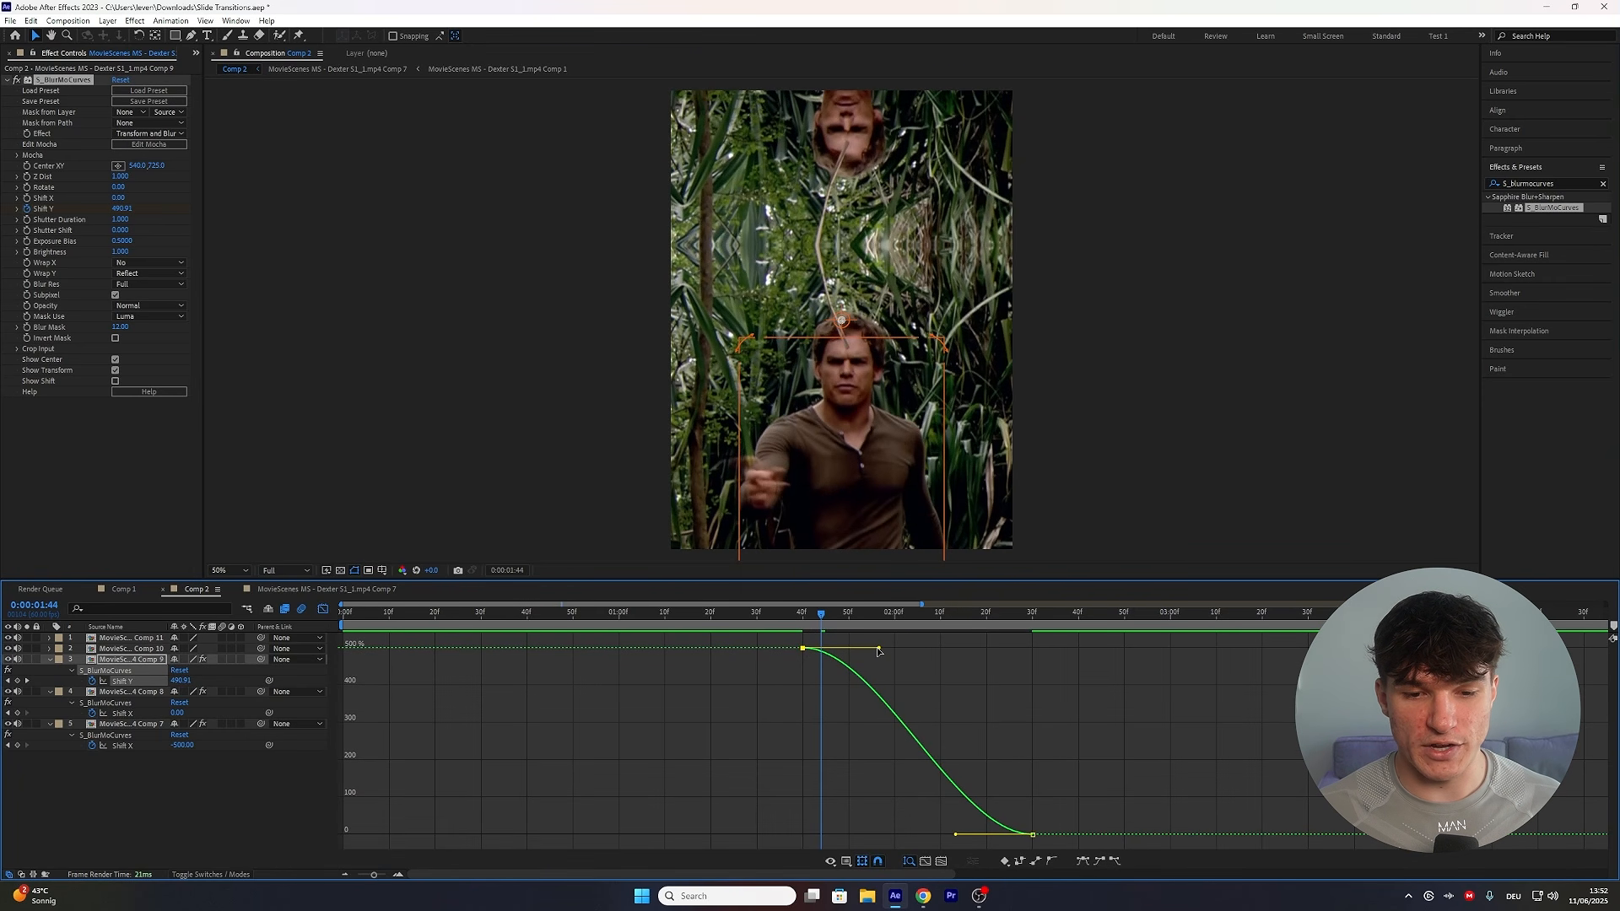
left_click_drag(877, 650, 782, 817)
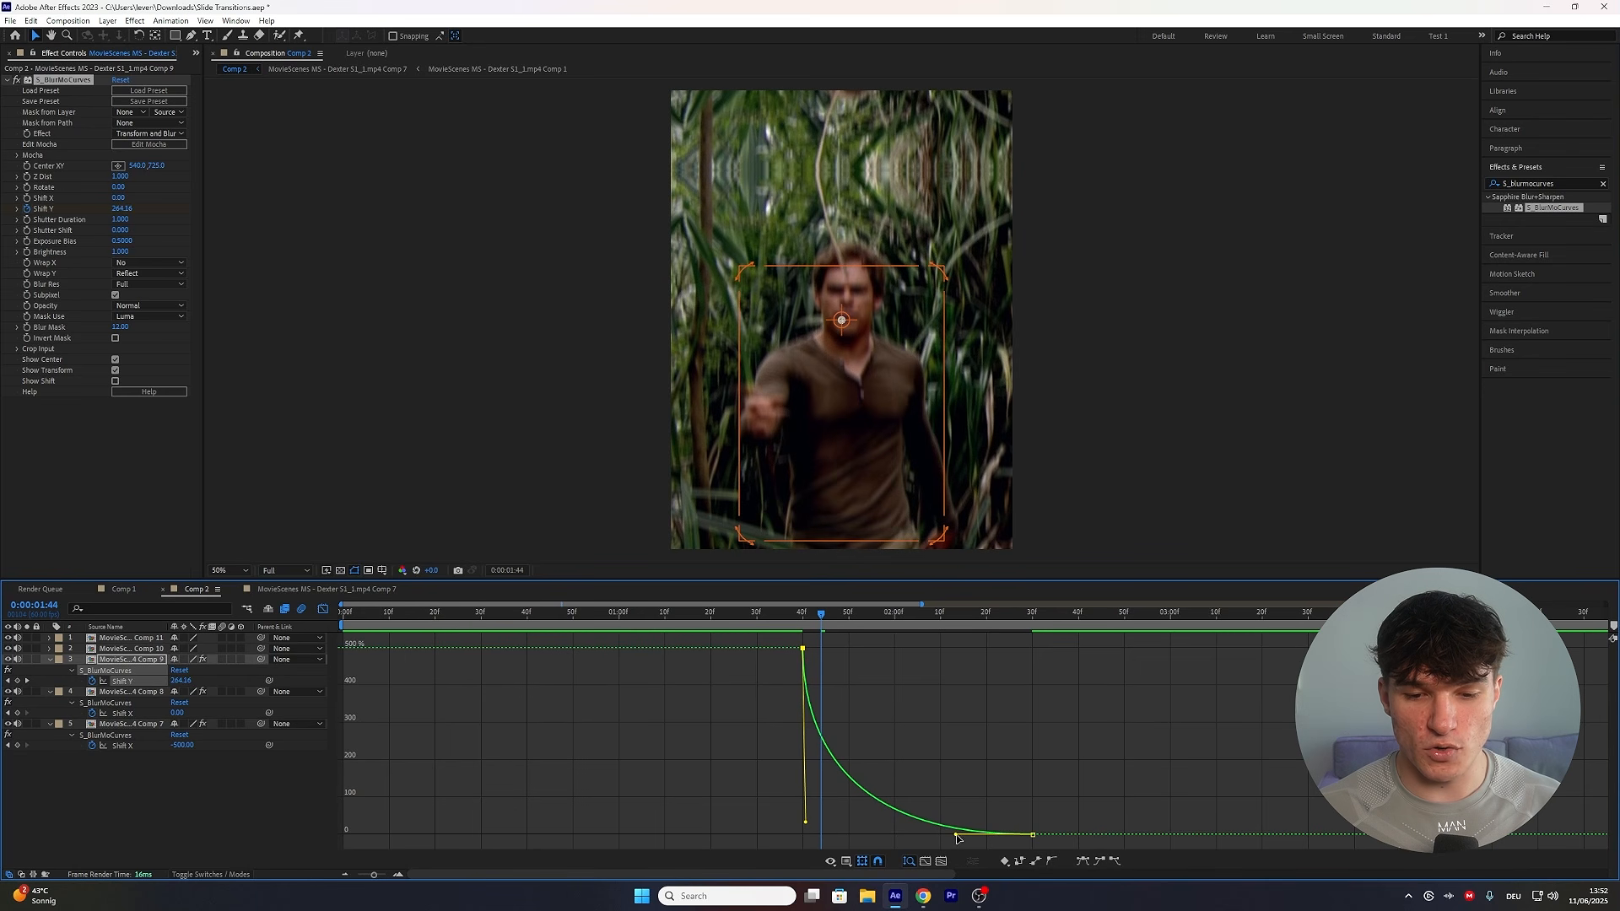
left_click_drag(958, 837, 862, 837)
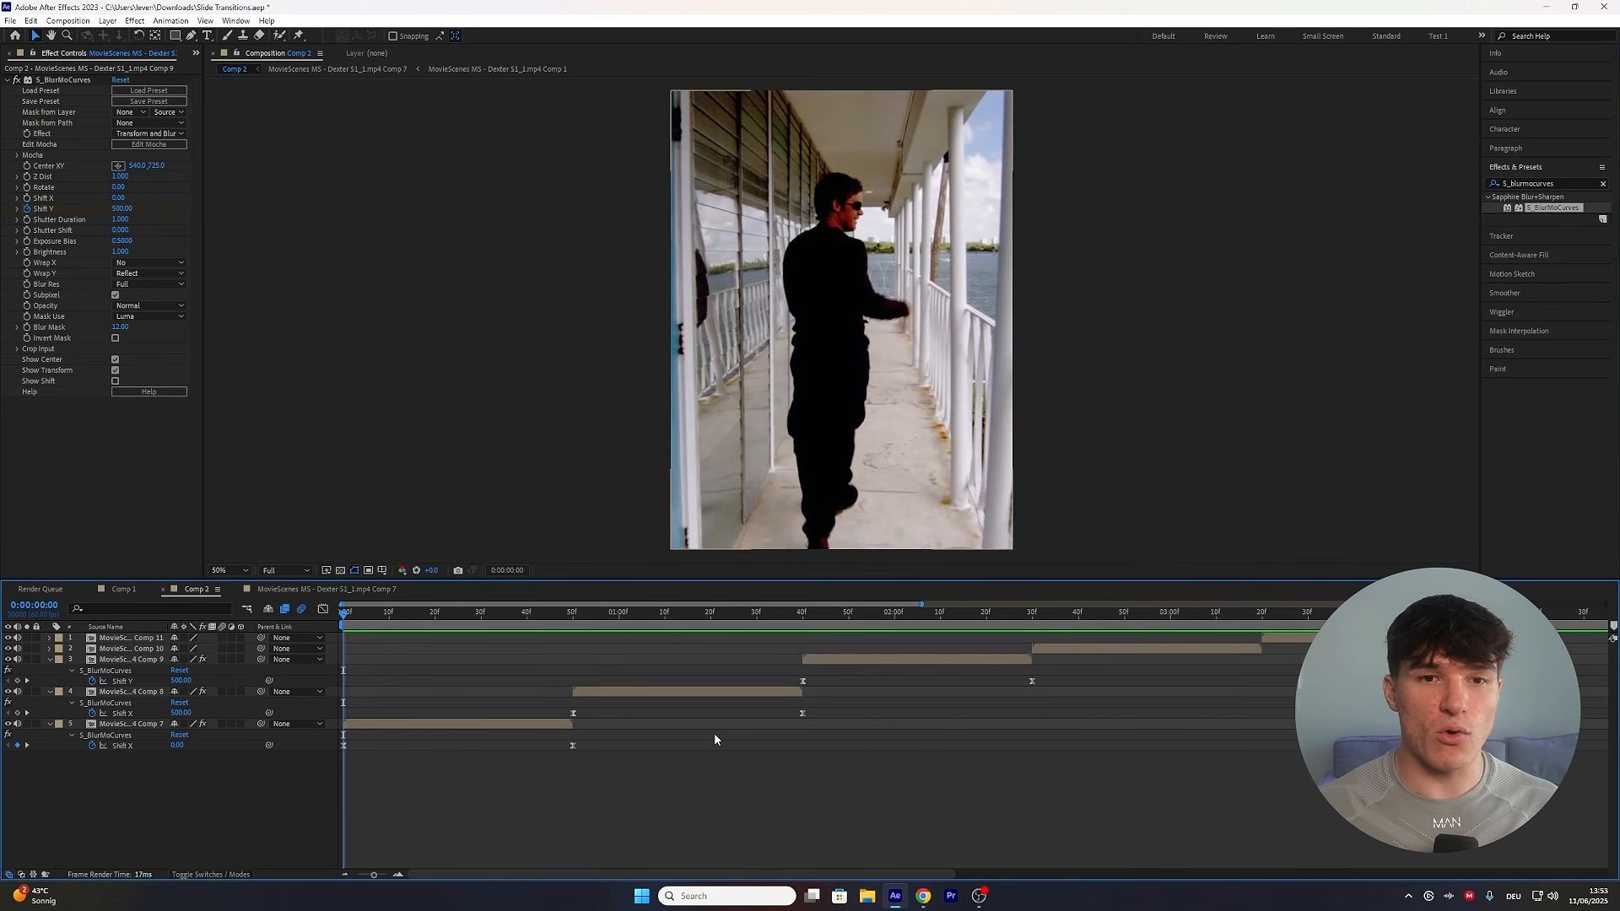
Play the composition from the beginning and check the transition from the second clip into the third.
key("space")
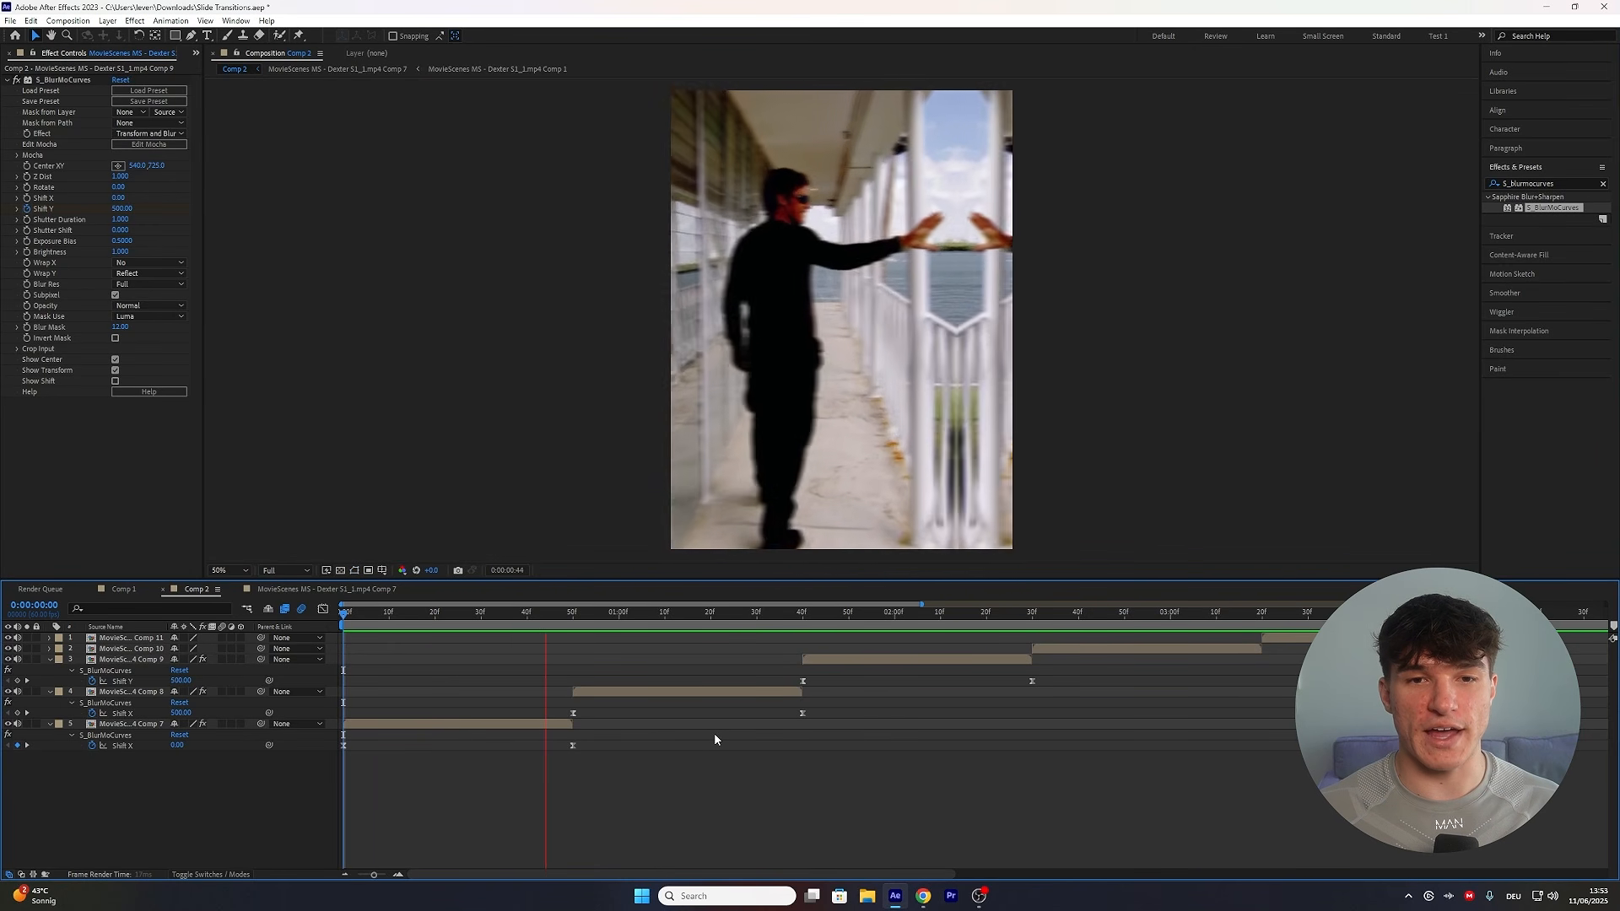
key("space")
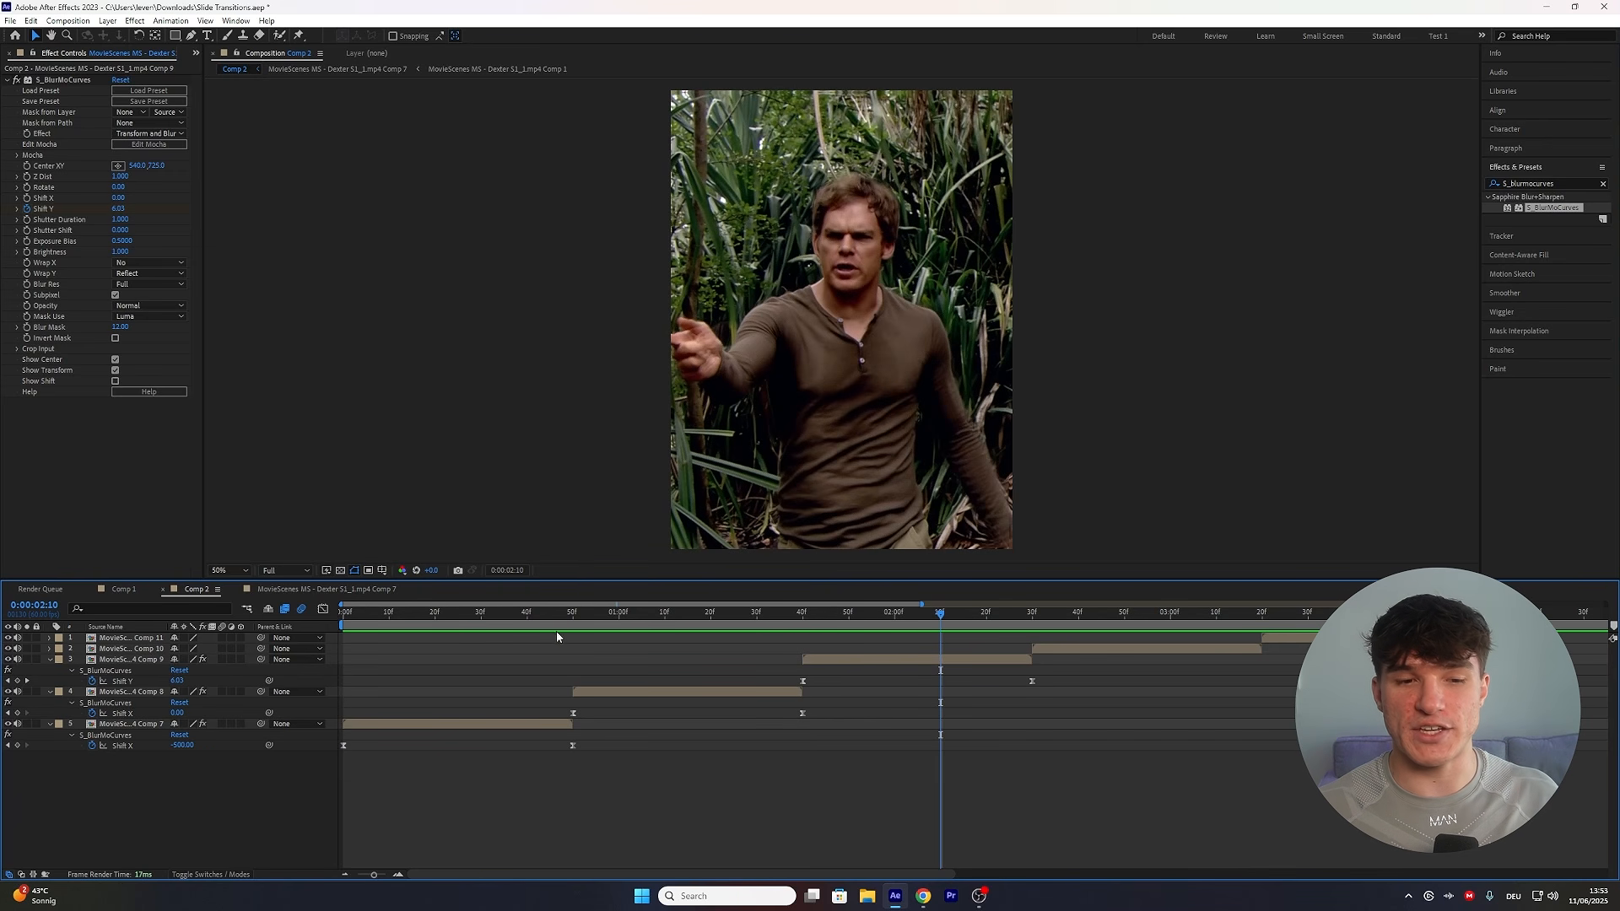
left_click_drag(540, 624, 812, 623)
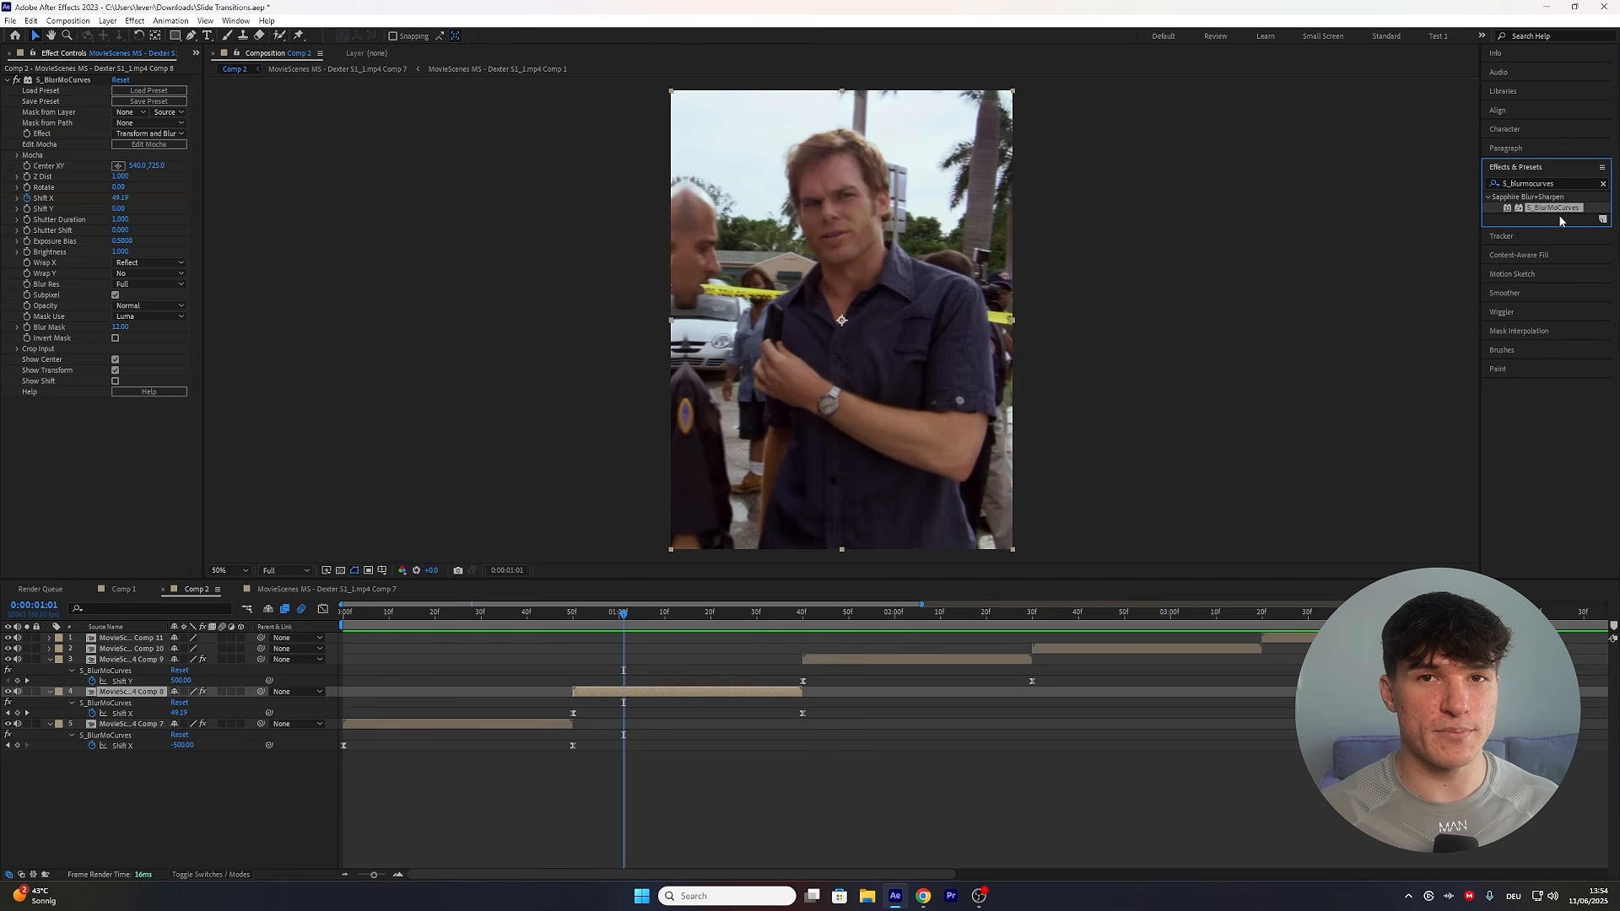
Add a second S_BlurMoCurves effect to the second clip and keyframe its Shift Y at 0 at the clip's start.
key("F2")
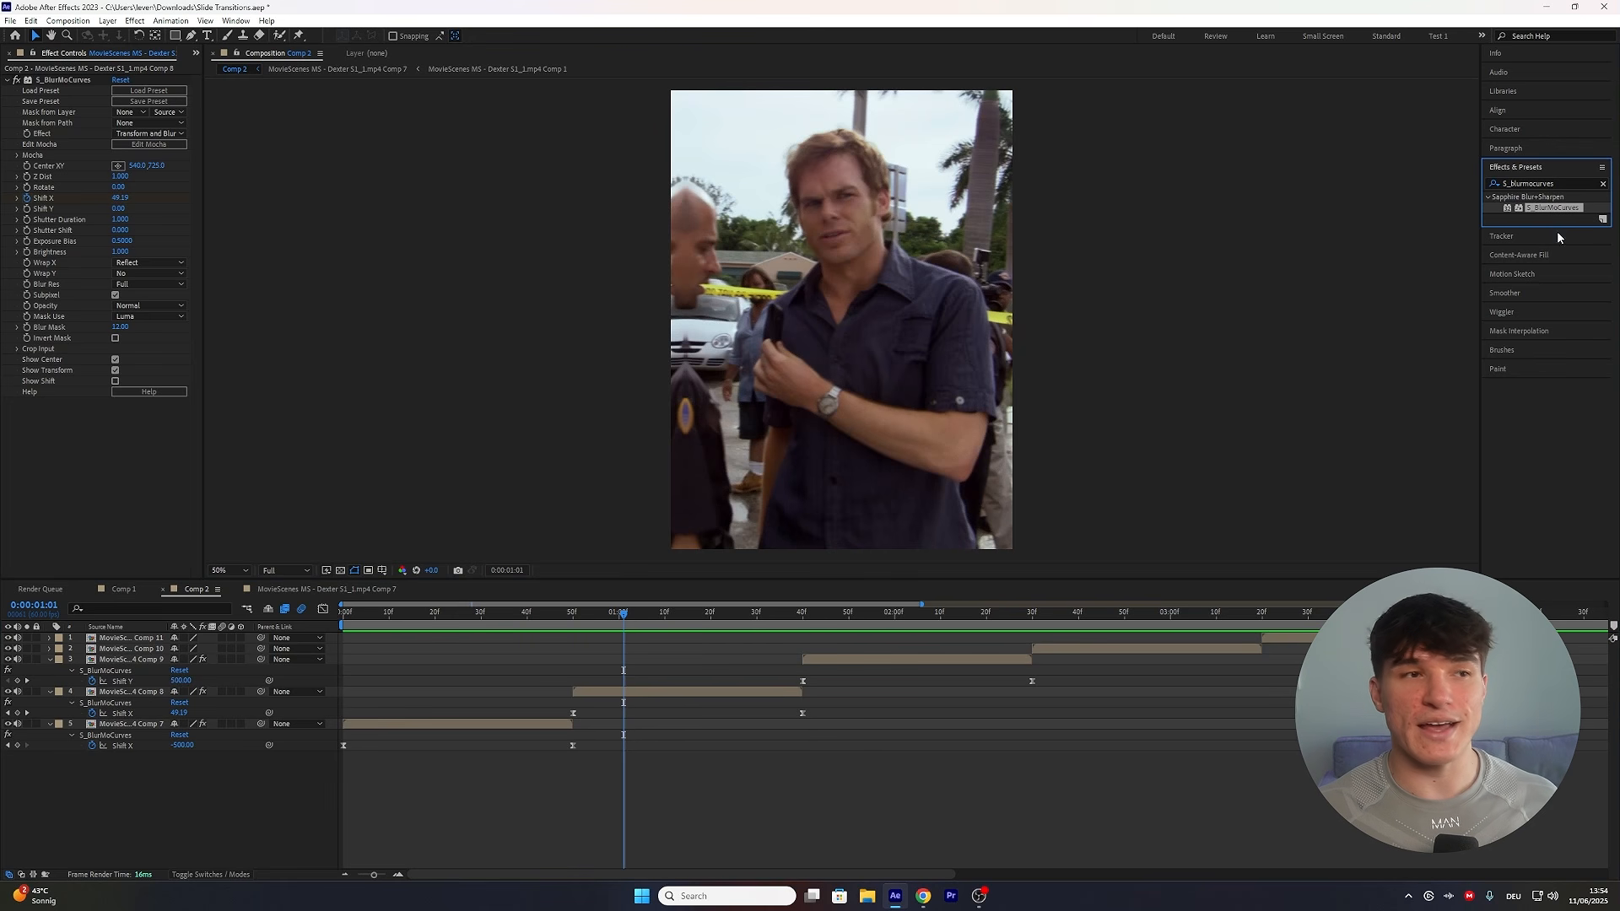
left_click_drag(1555, 208, 768, 691)
left_click_drag(622, 612, 738, 612)
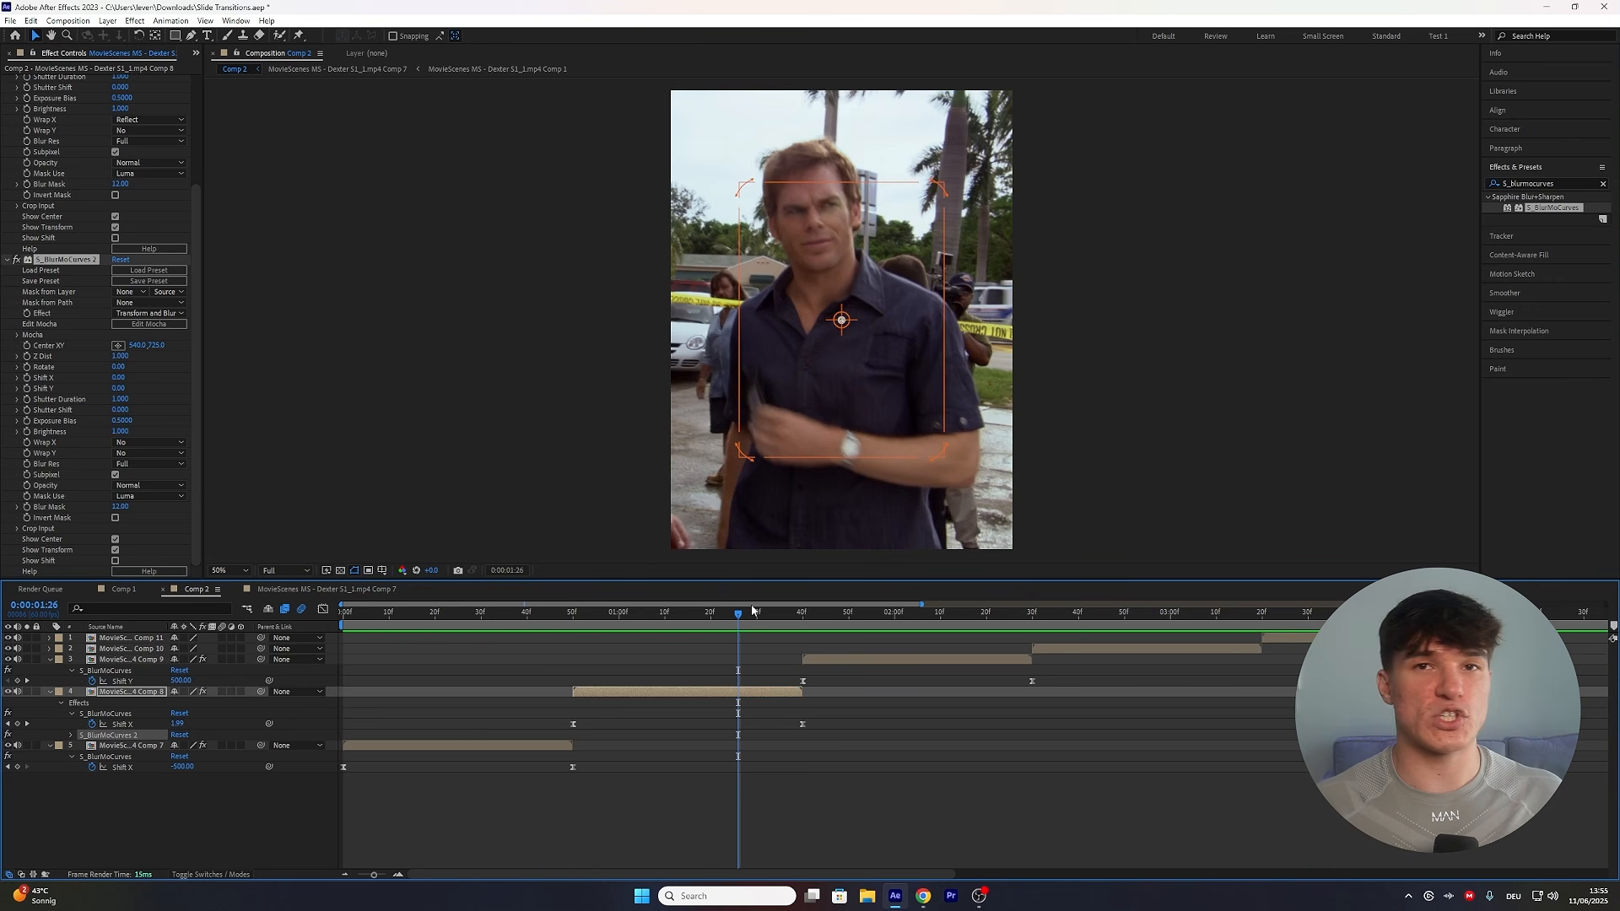
left_click_drag(754, 610, 574, 611)
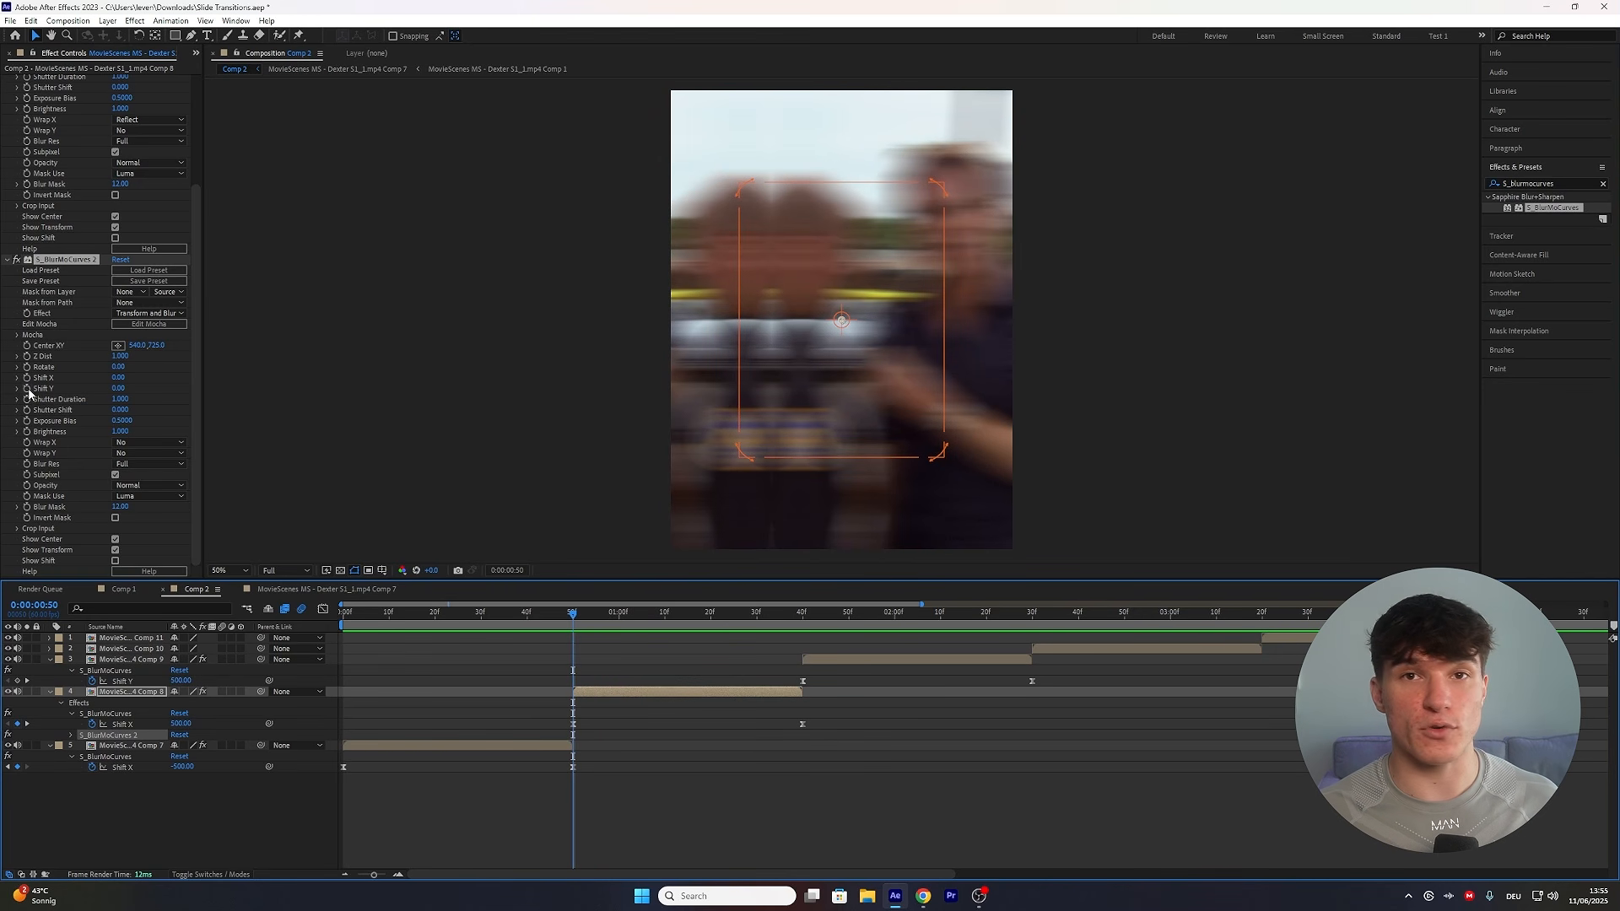
key("u")
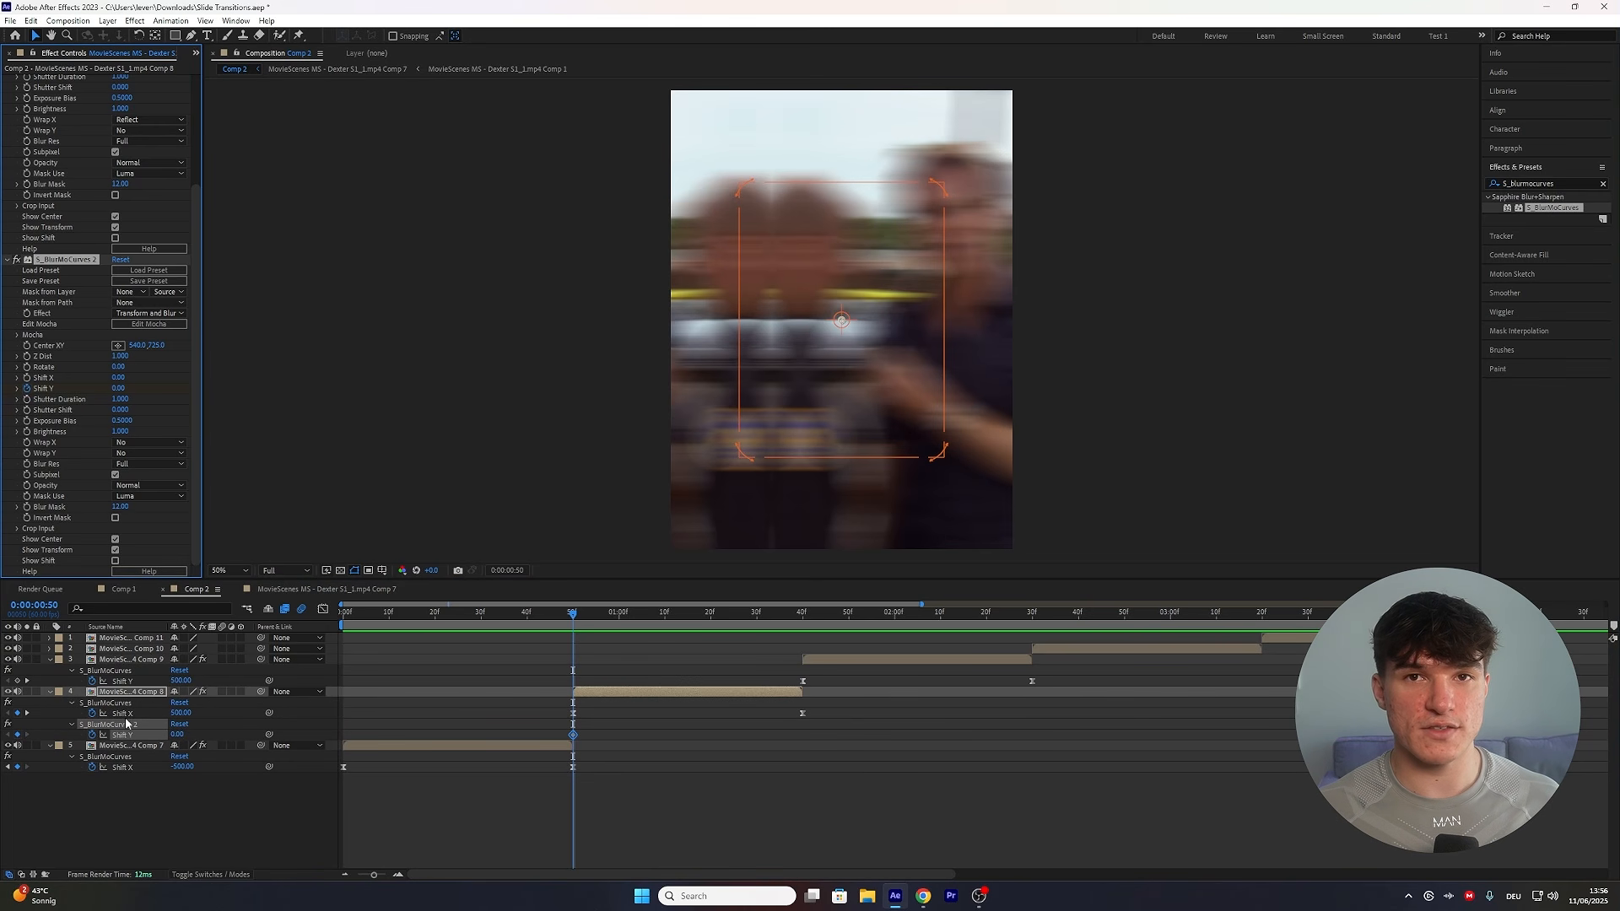
Keyframe the second effect's Shift Y at -500 at the end of the second clip and set its Wrap Y to Reflect.
left_click_drag(656, 612, 798, 616)
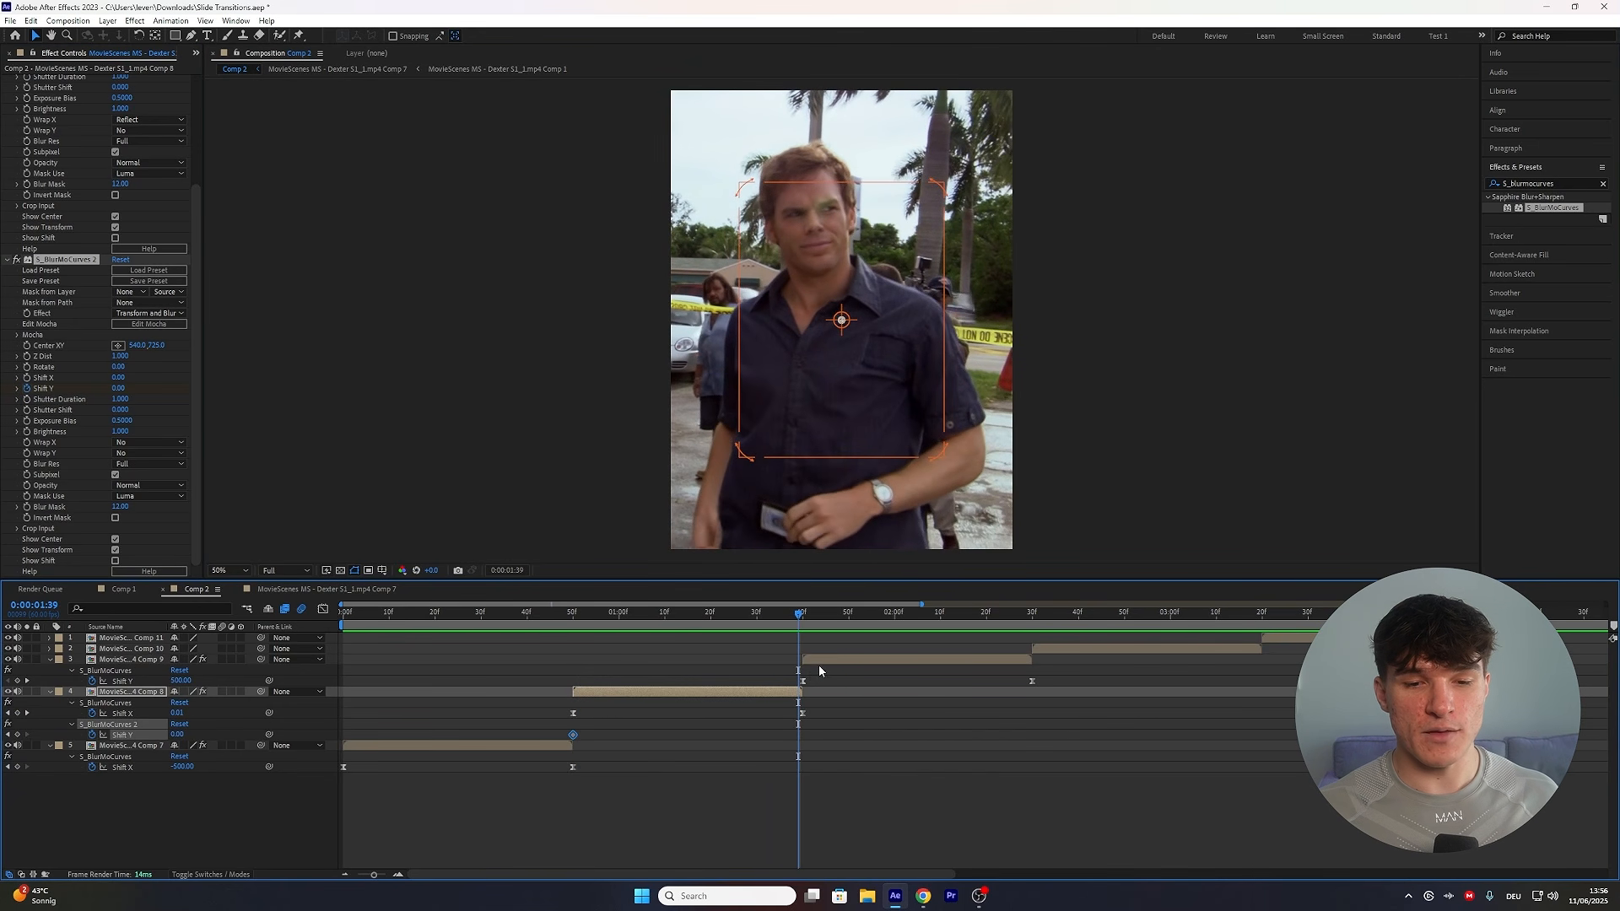
left_click(803, 682)
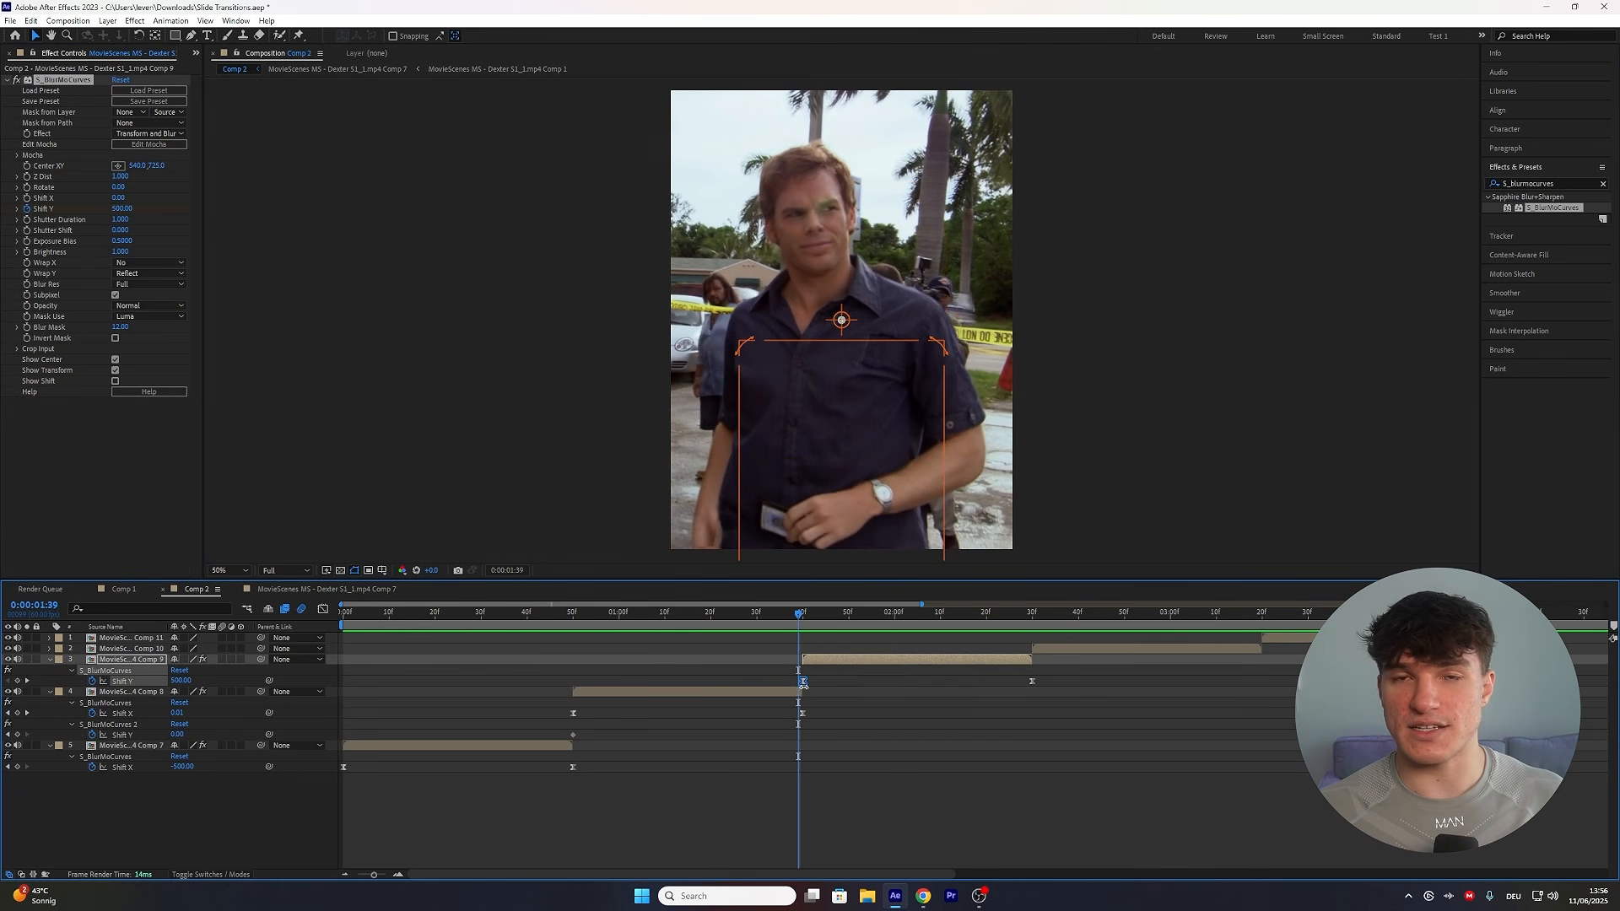
left_click(731, 694)
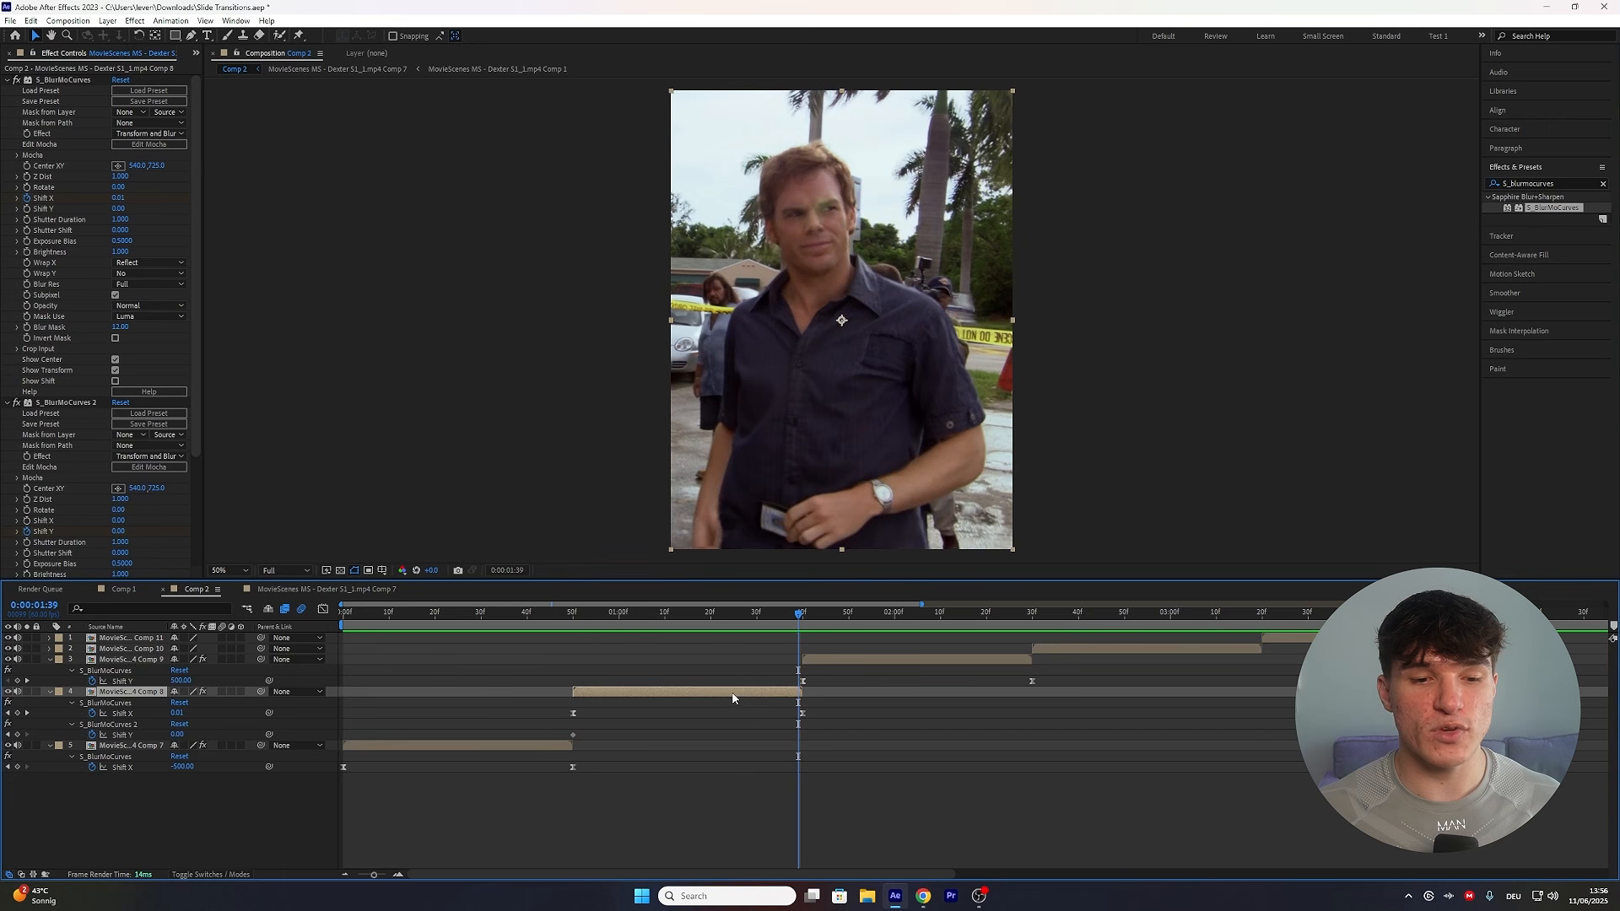
left_click(177, 735)
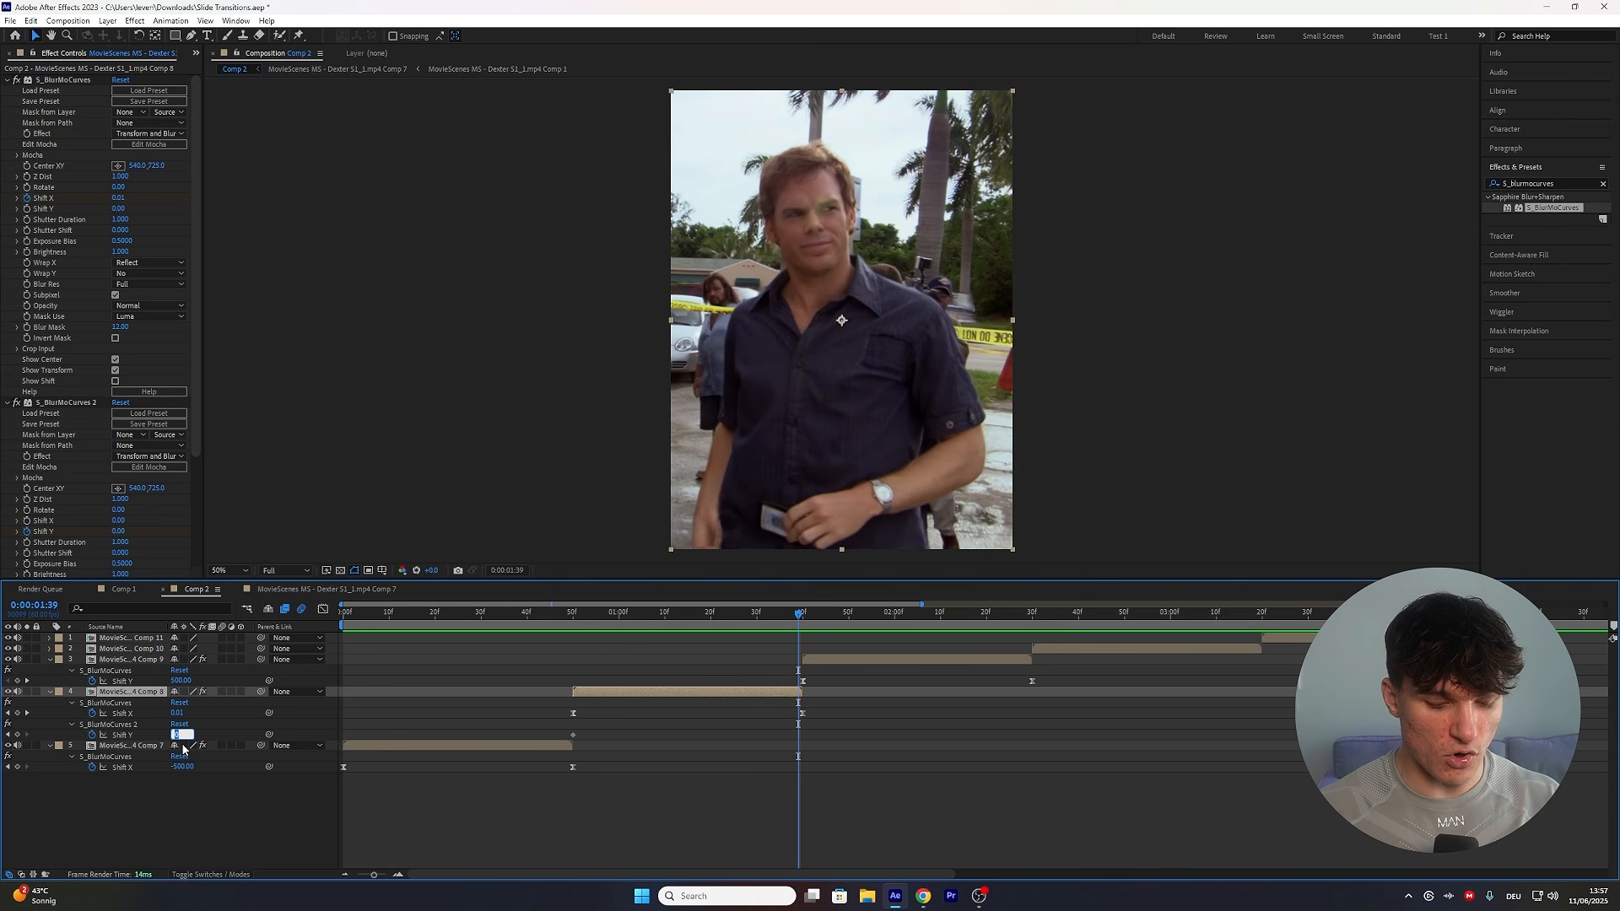
key("Return")
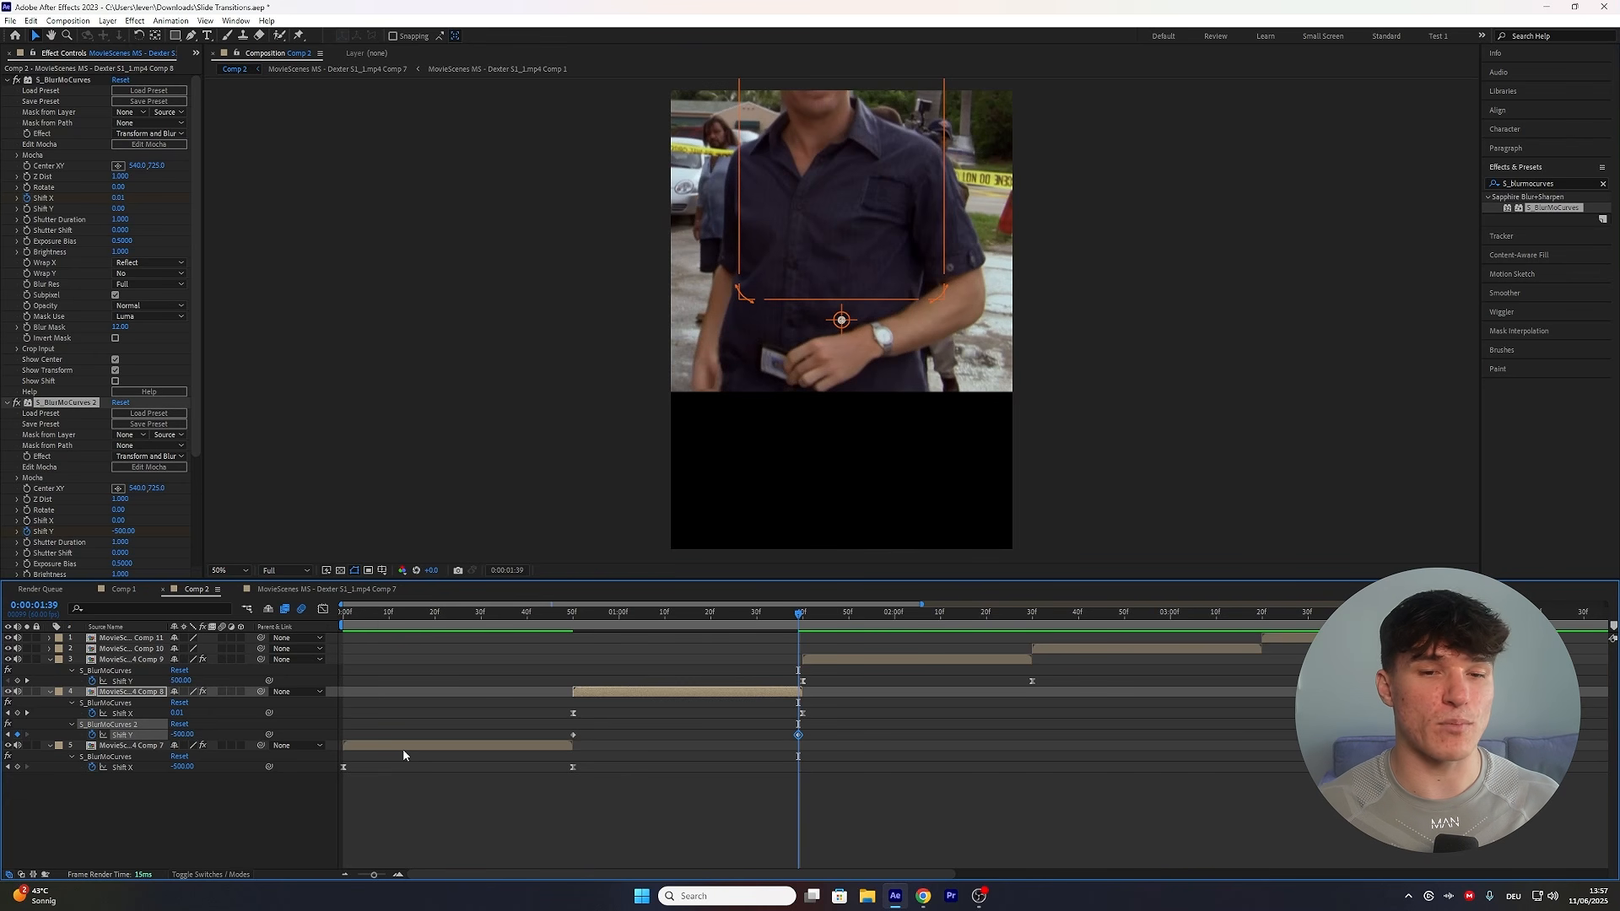
left_click_drag(799, 622, 831, 623)
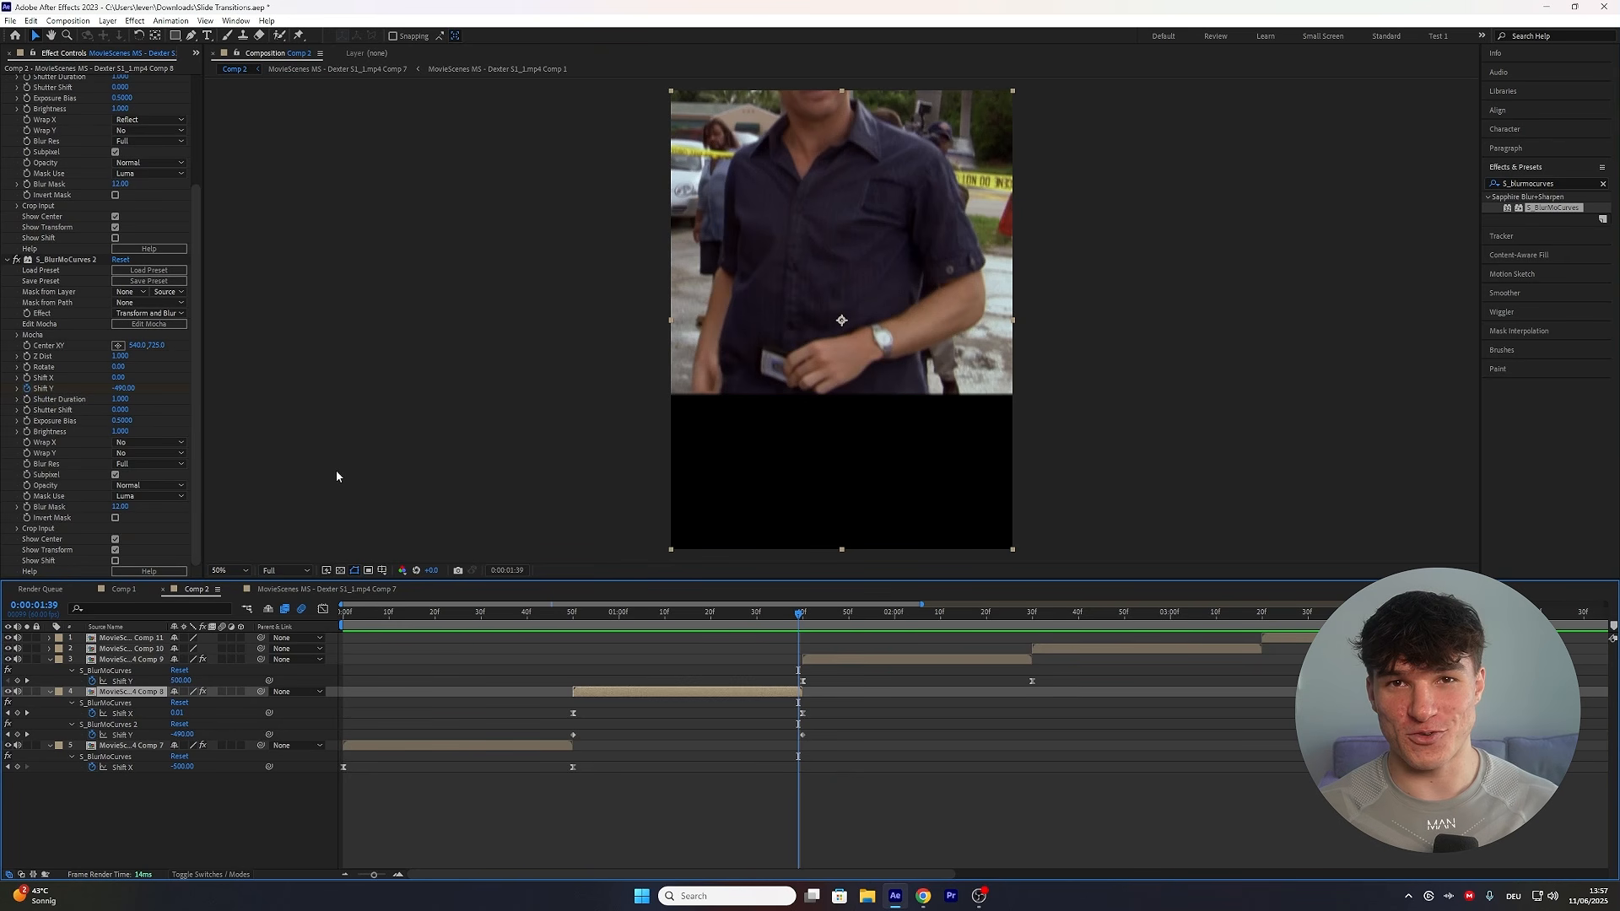
left_click(147, 453)
left_click(139, 469)
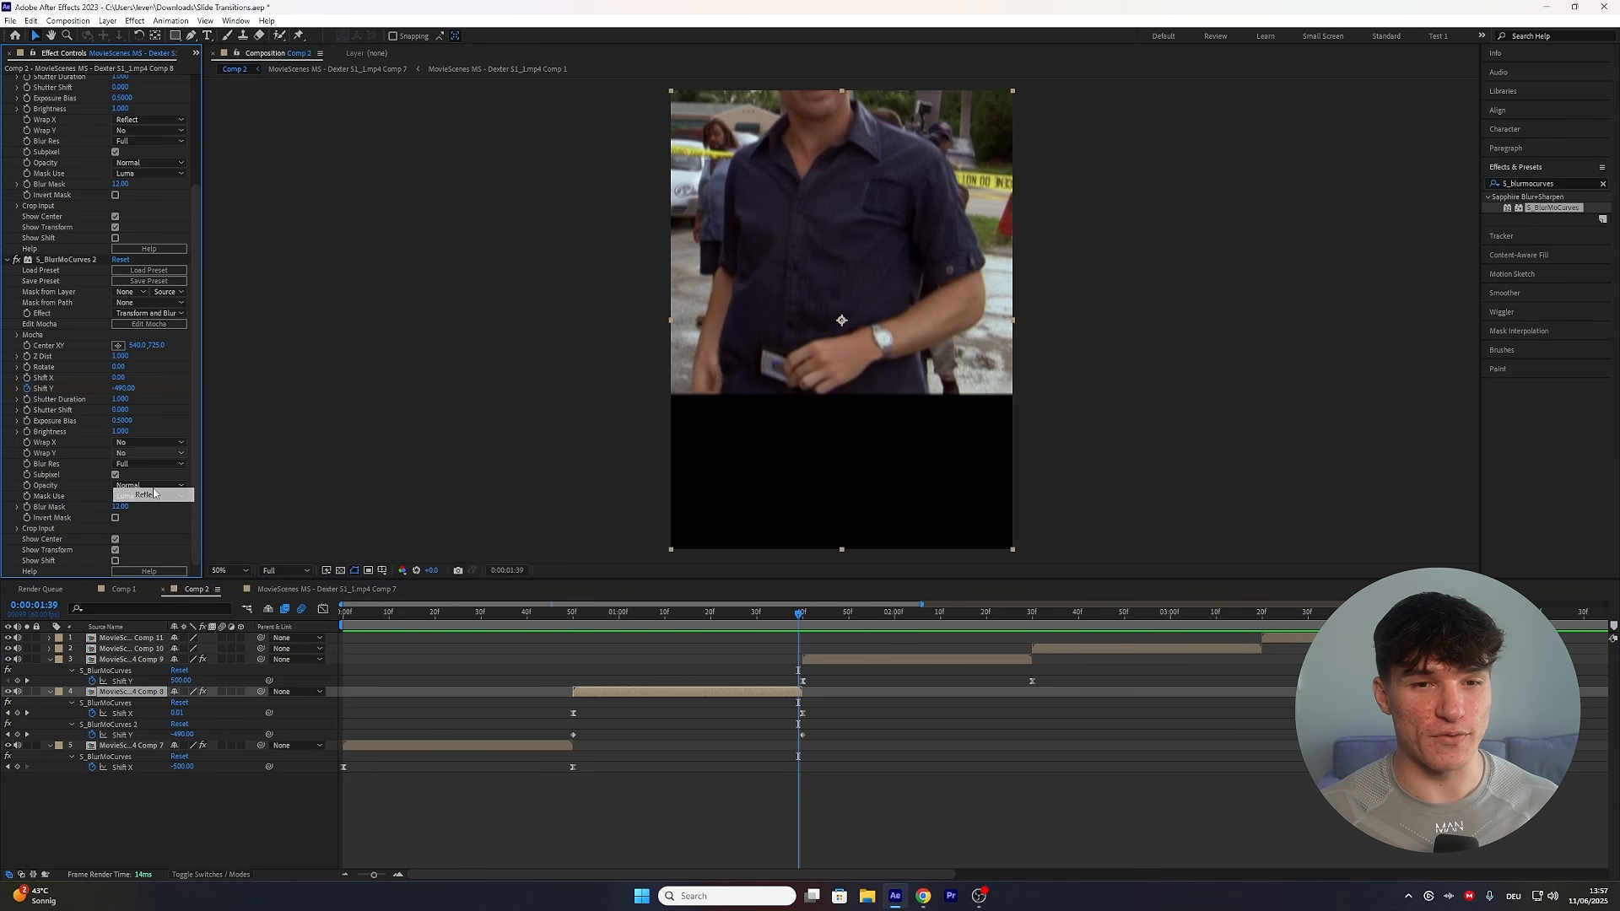
Easy Ease the second clip's Shift Y keyframes and reshape their curve to start flat and drop steeply at the end.
left_click_drag(827, 730, 579, 738)
key("F9")
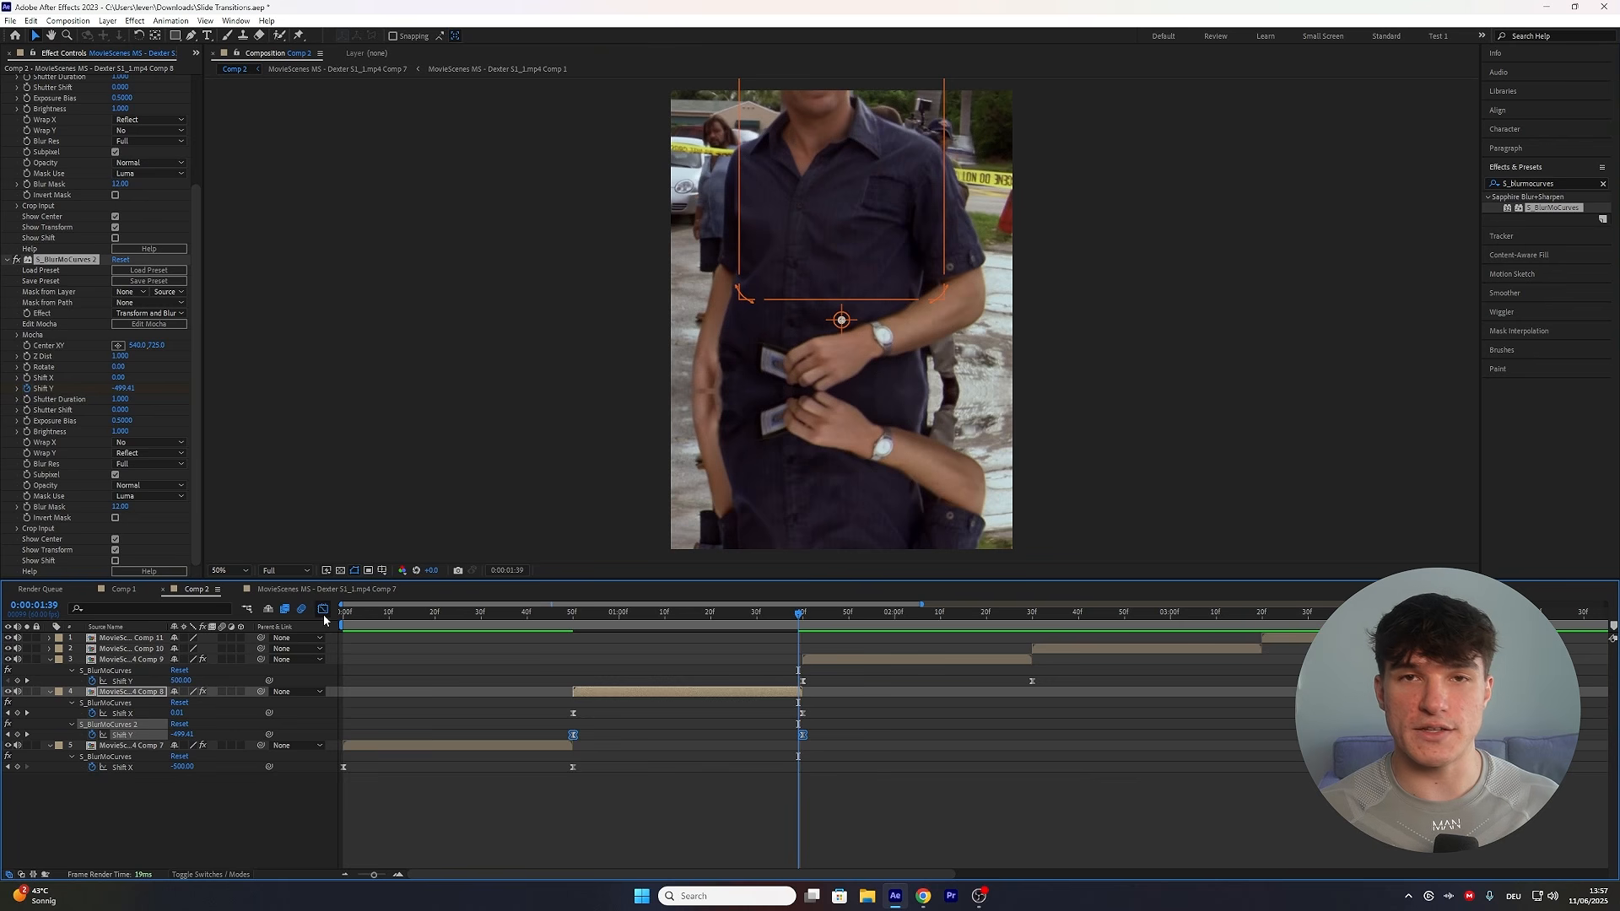
left_click(323, 608)
left_click(574, 650)
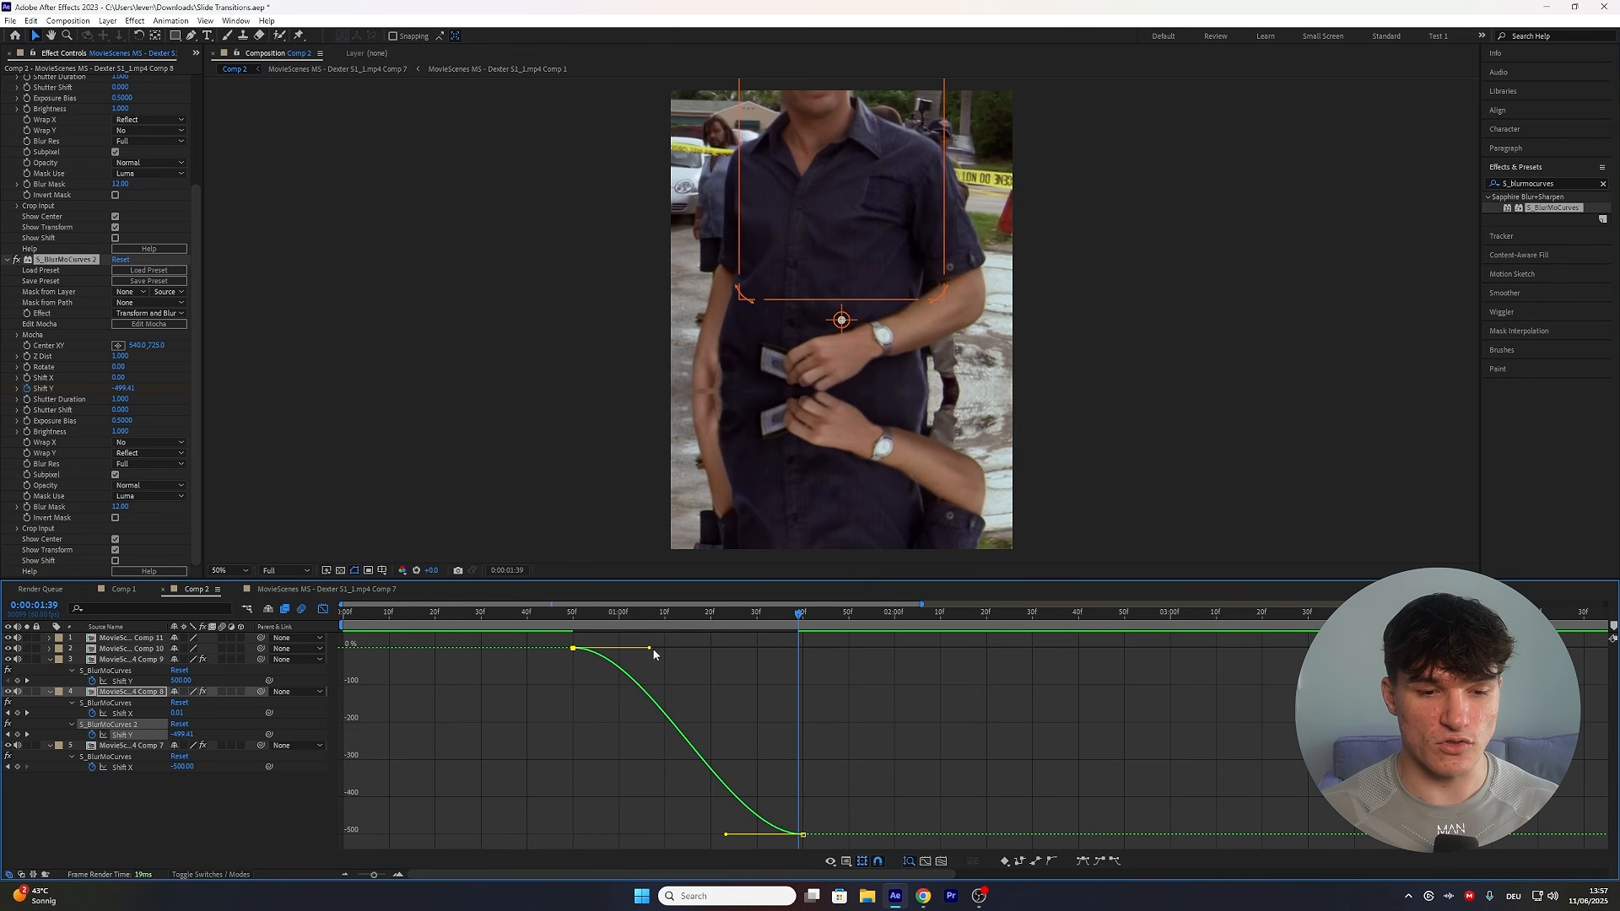
left_click_drag(650, 648, 786, 648)
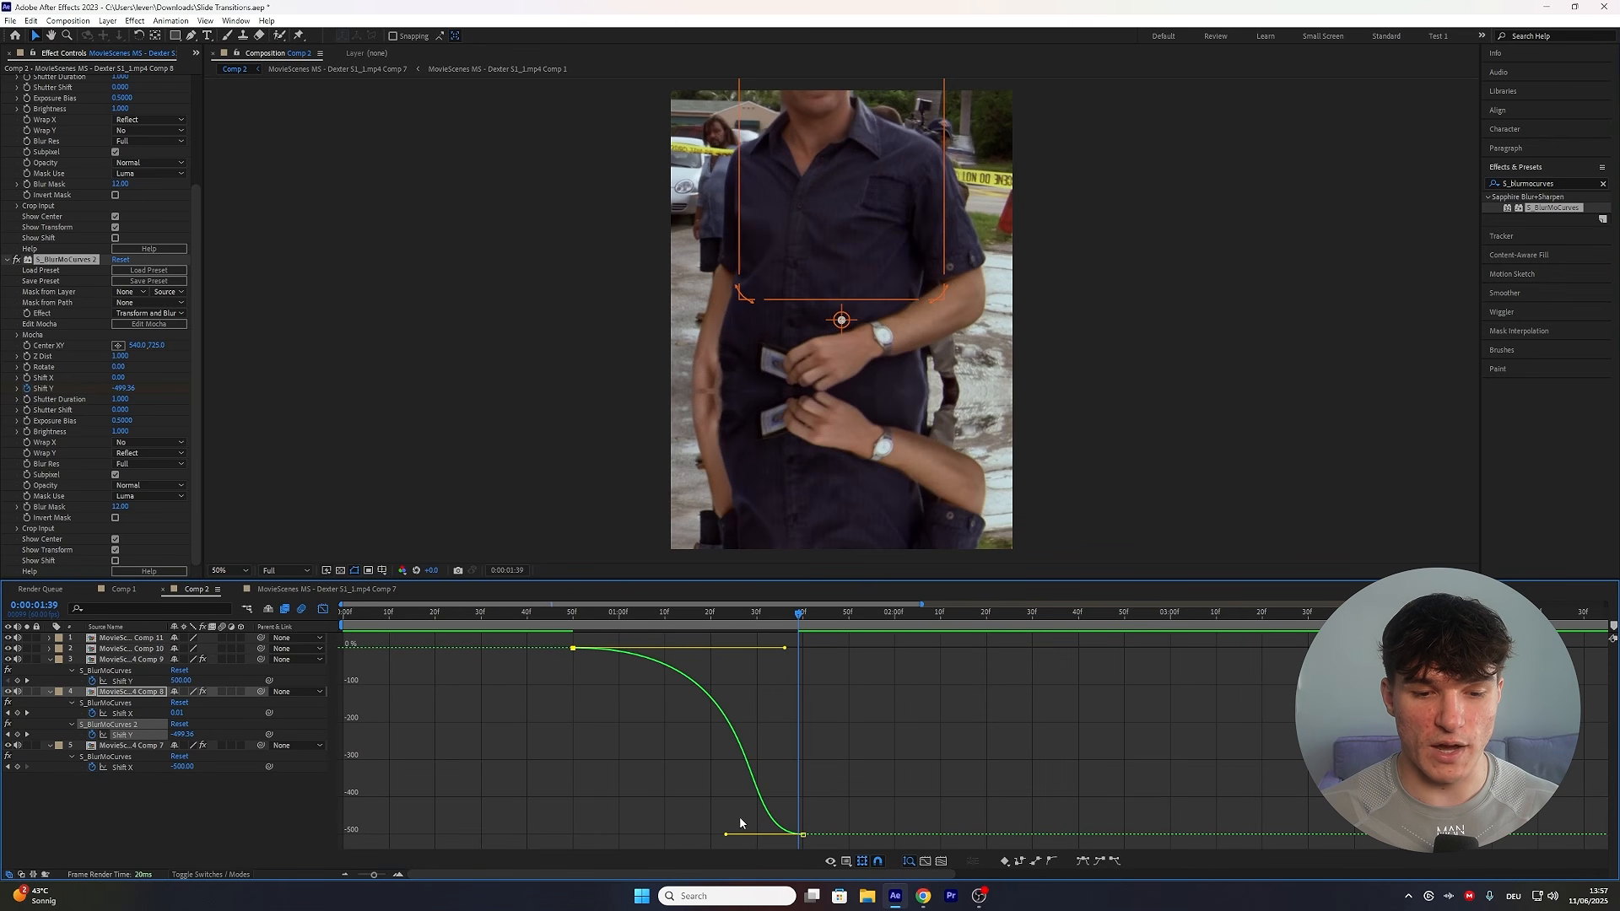
left_click_drag(726, 834, 824, 712)
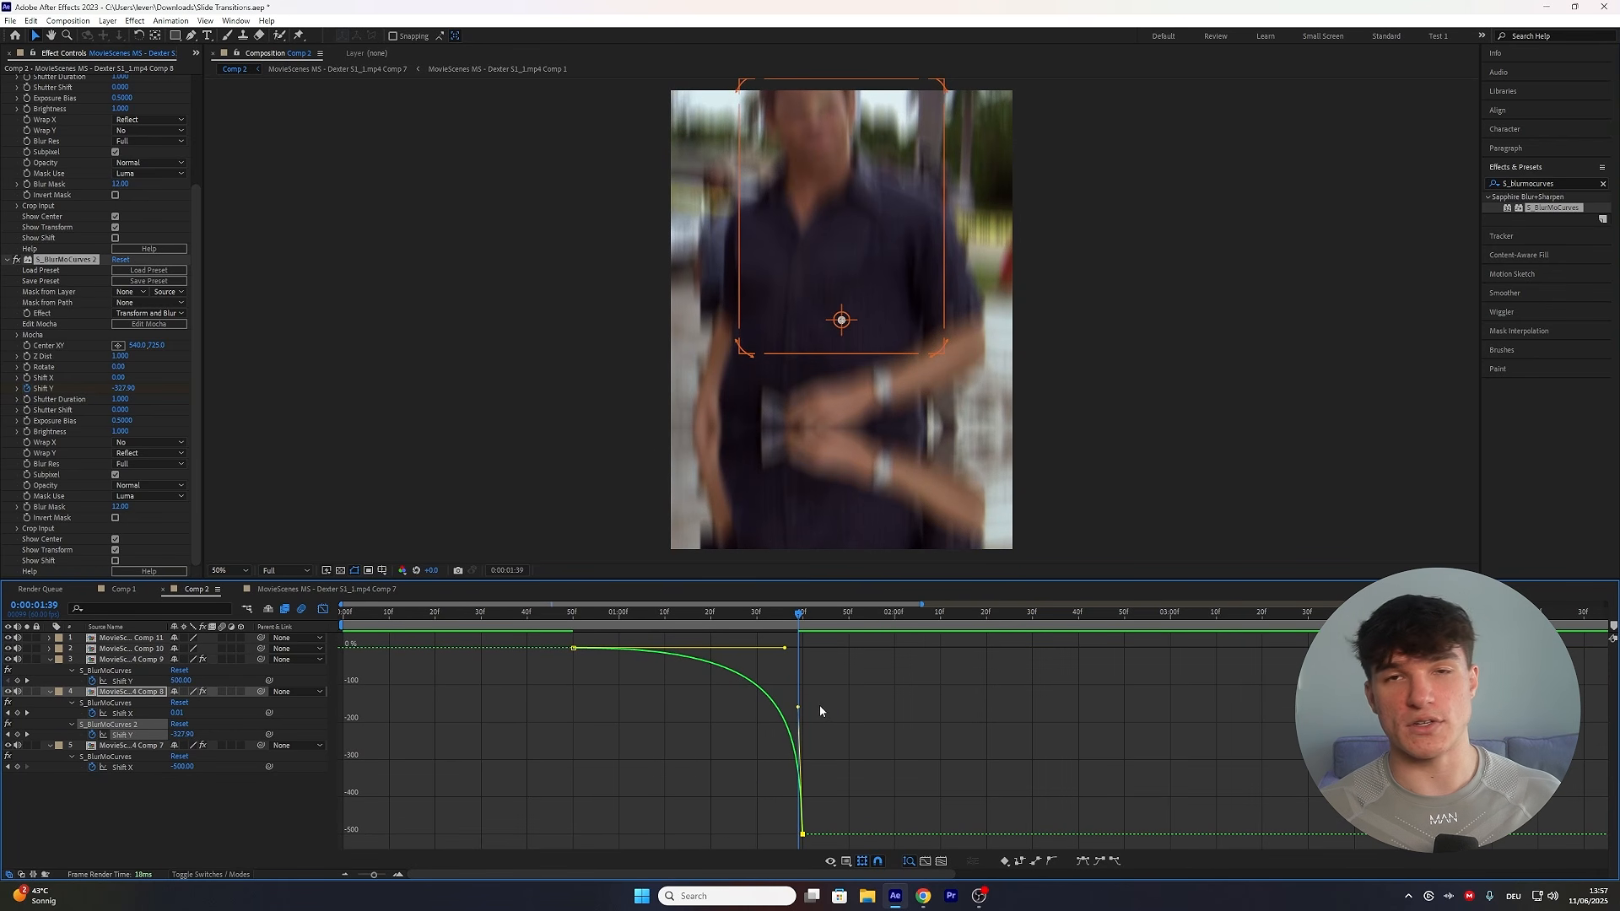
key("shift+F3")
Preview the horizontal and vertical slide transitions across the first three clips.
key("space")
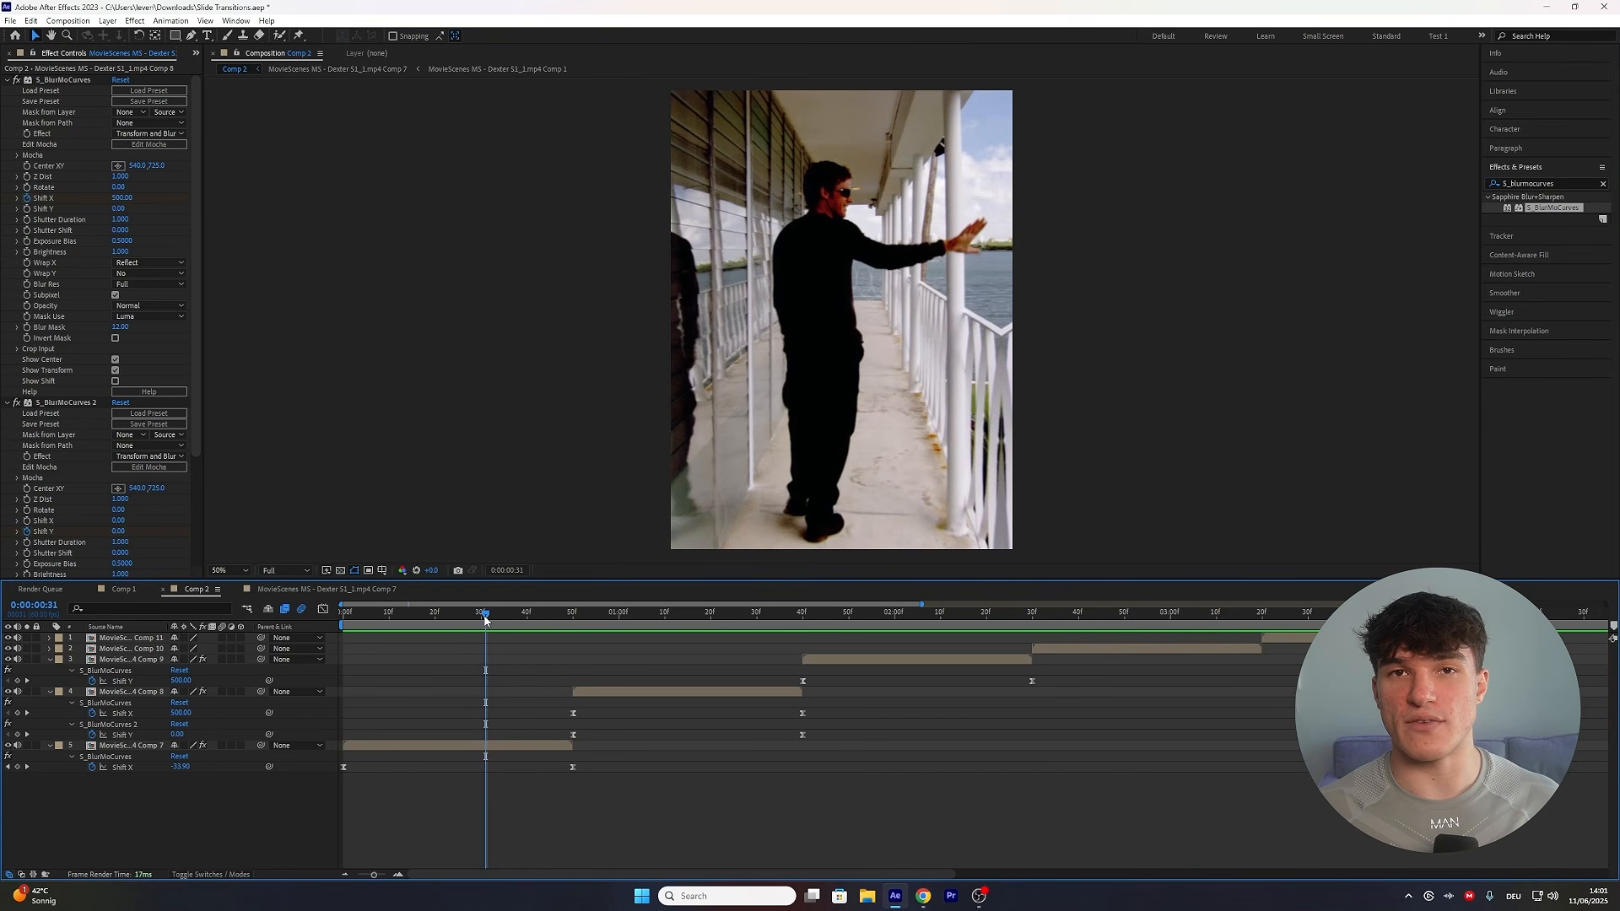
left_click_drag(485, 619, 834, 615)
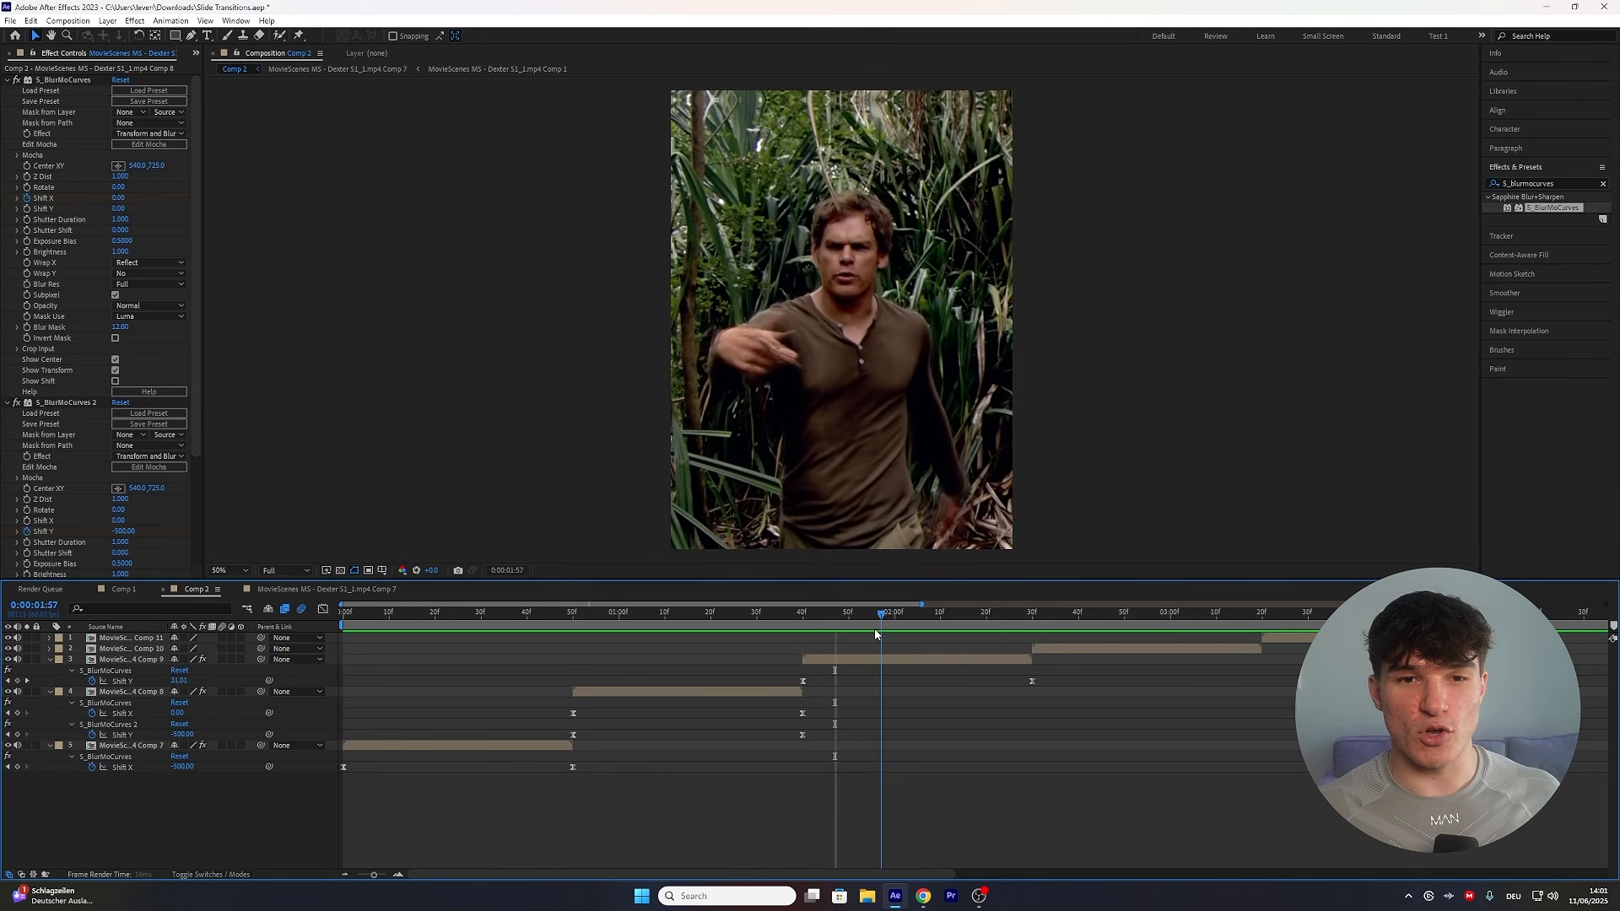
mouse_move(875, 634)
left_mouse_down()
mouse_move(802, 635)
mouse_move(869, 633)
left_mouse_up()
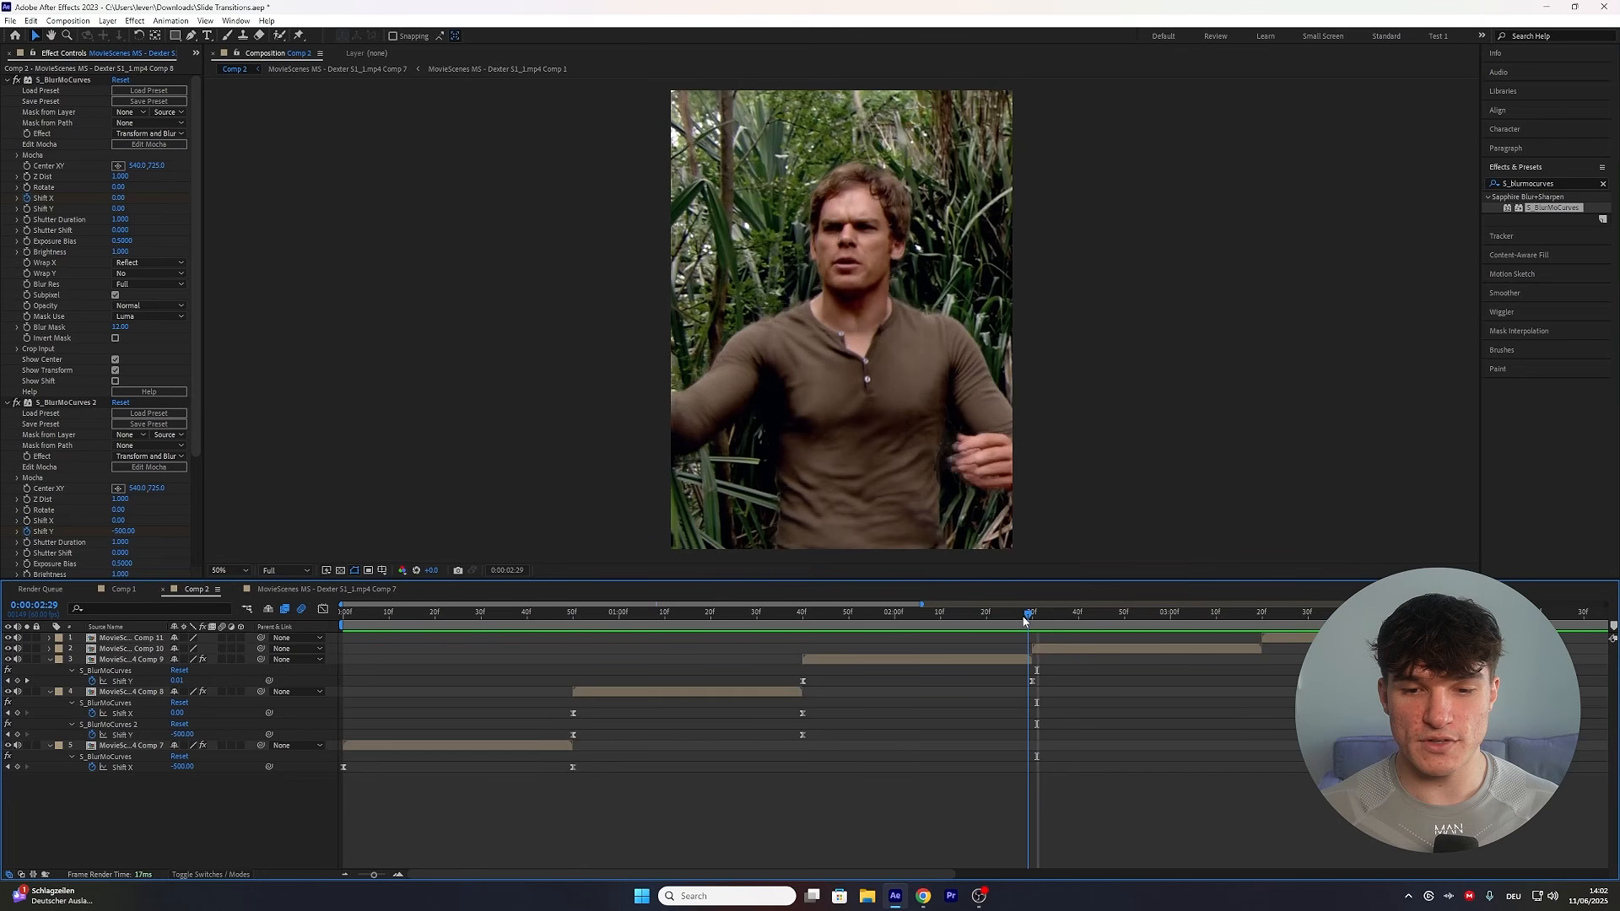
Add S_BlurMoCurves to the fourth clip and keyframe its Shift X at -500 at the clip's start.
left_click_drag(1025, 622, 1031, 622)
left_click(1041, 650)
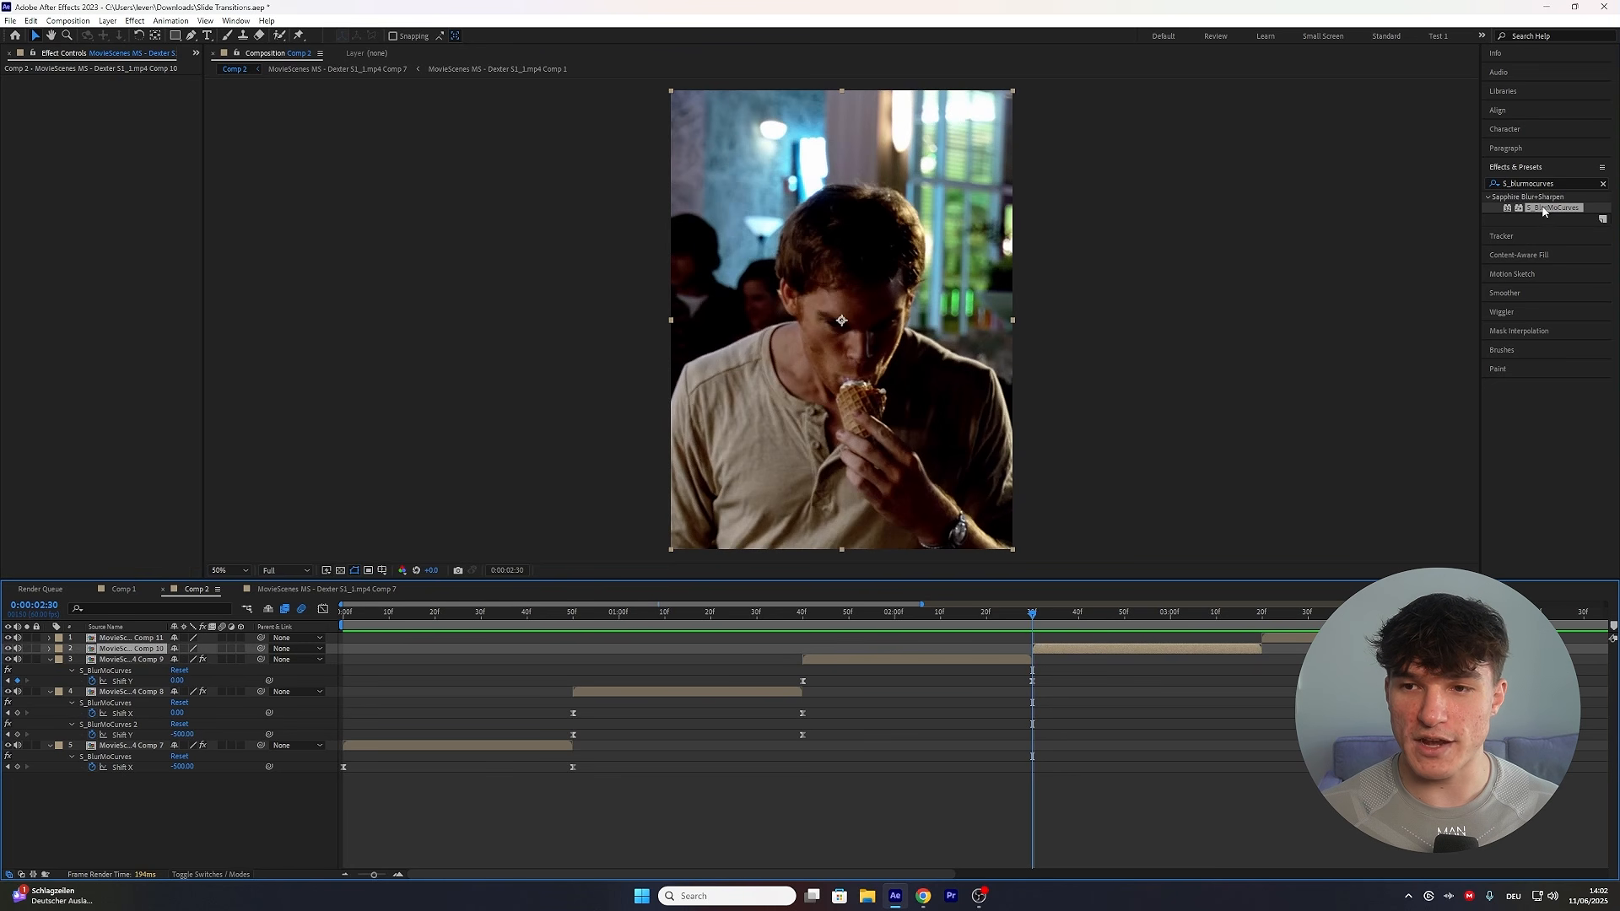
left_click_drag(1546, 209, 1075, 648)
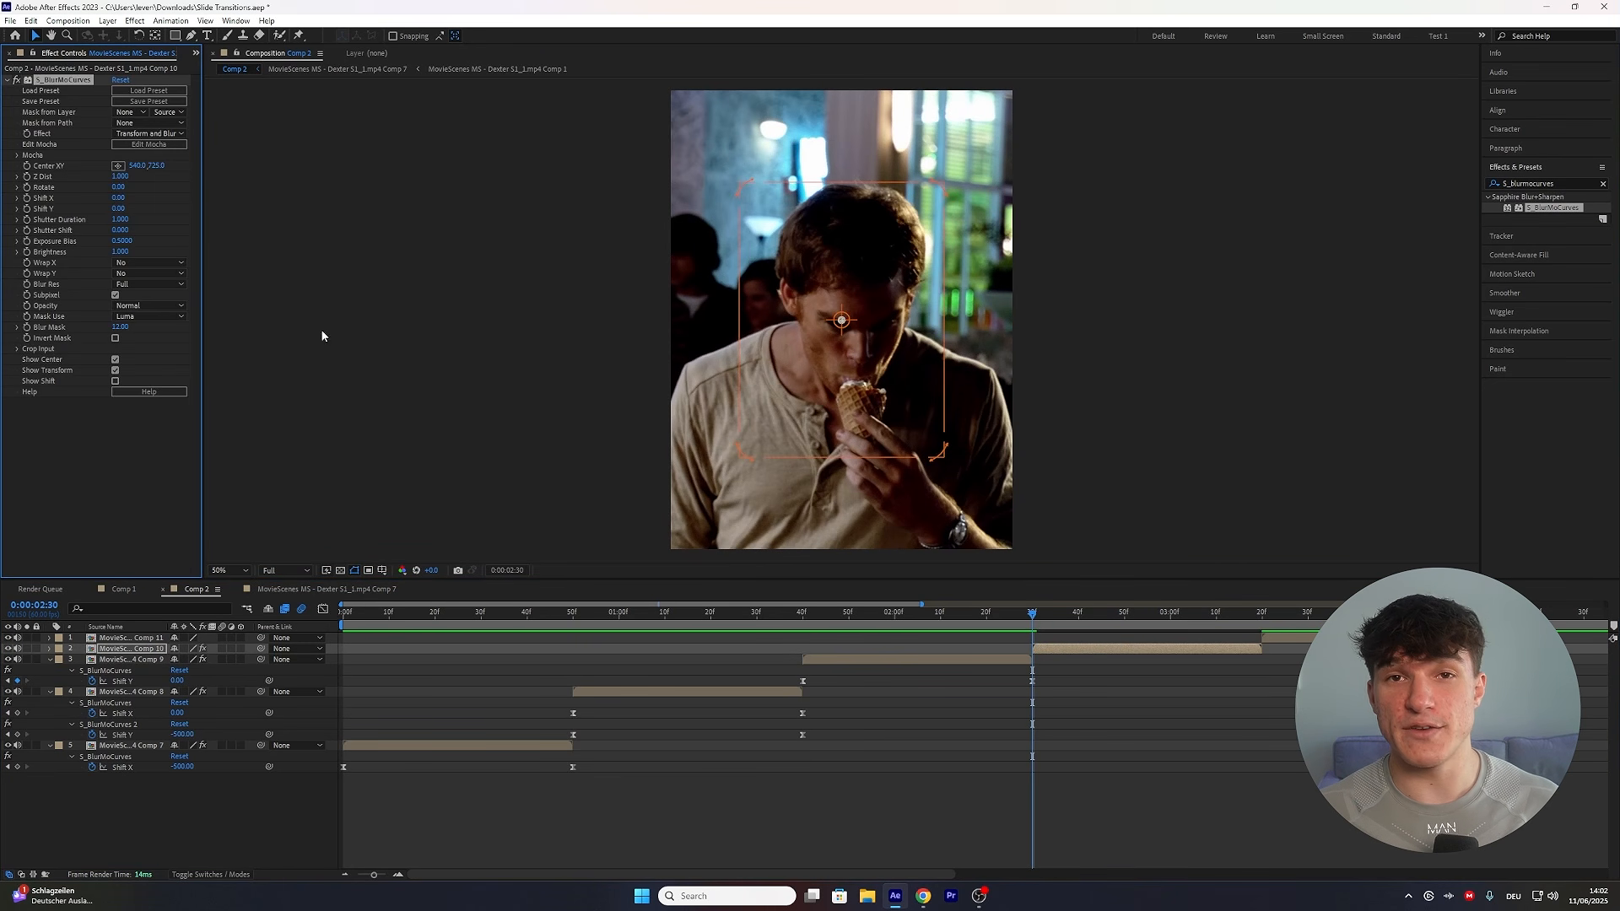
left_click(118, 198)
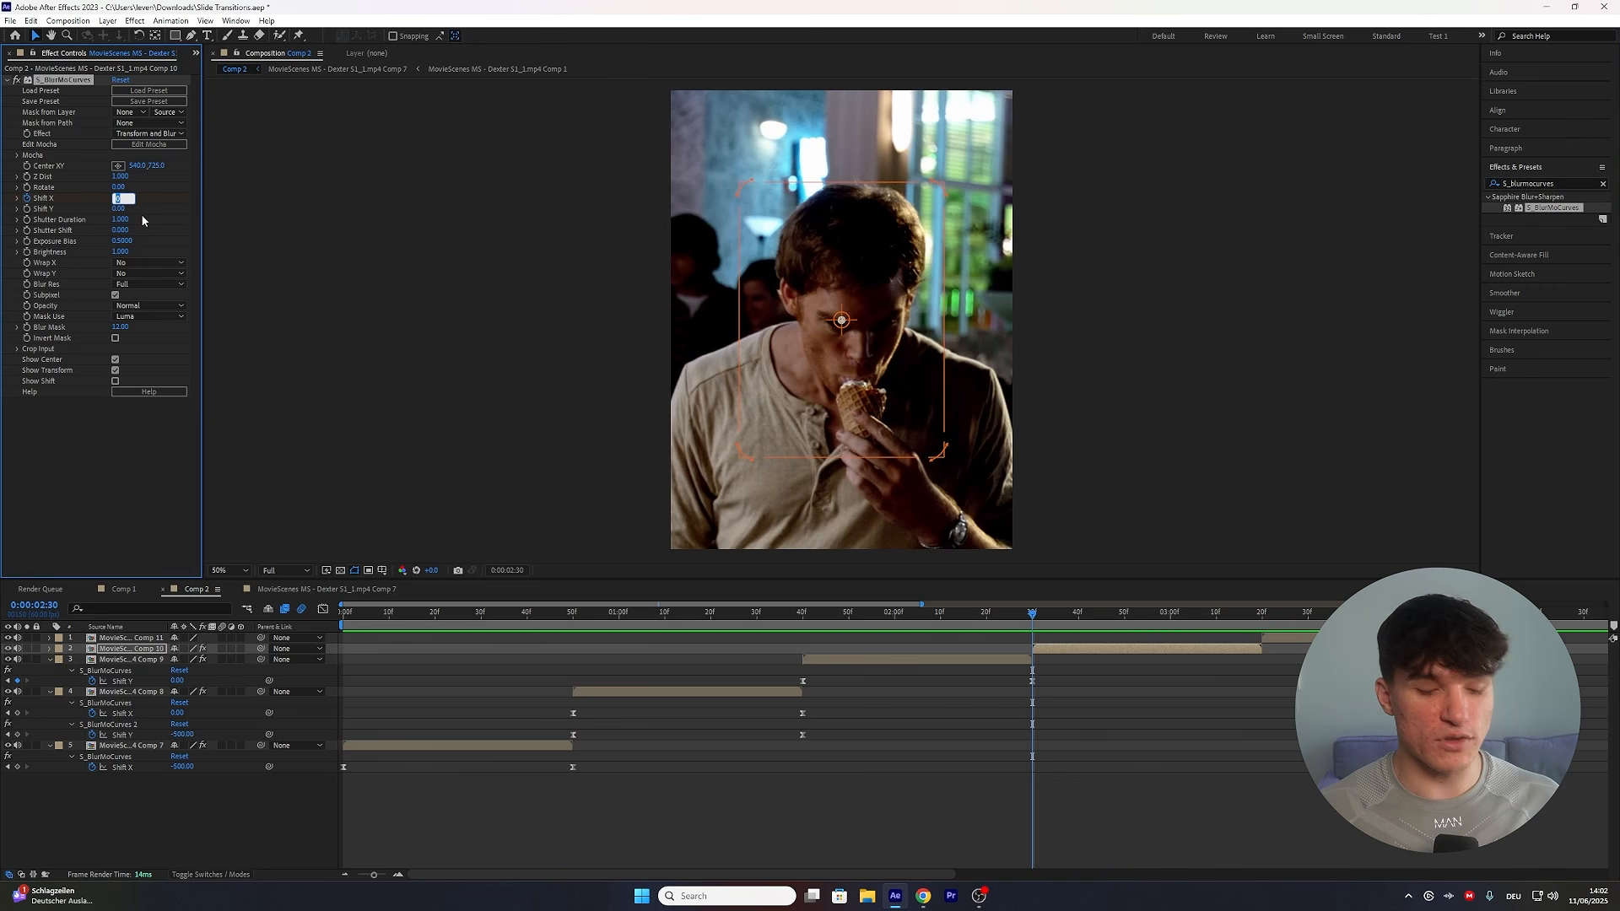
type("-500")
key("Return")
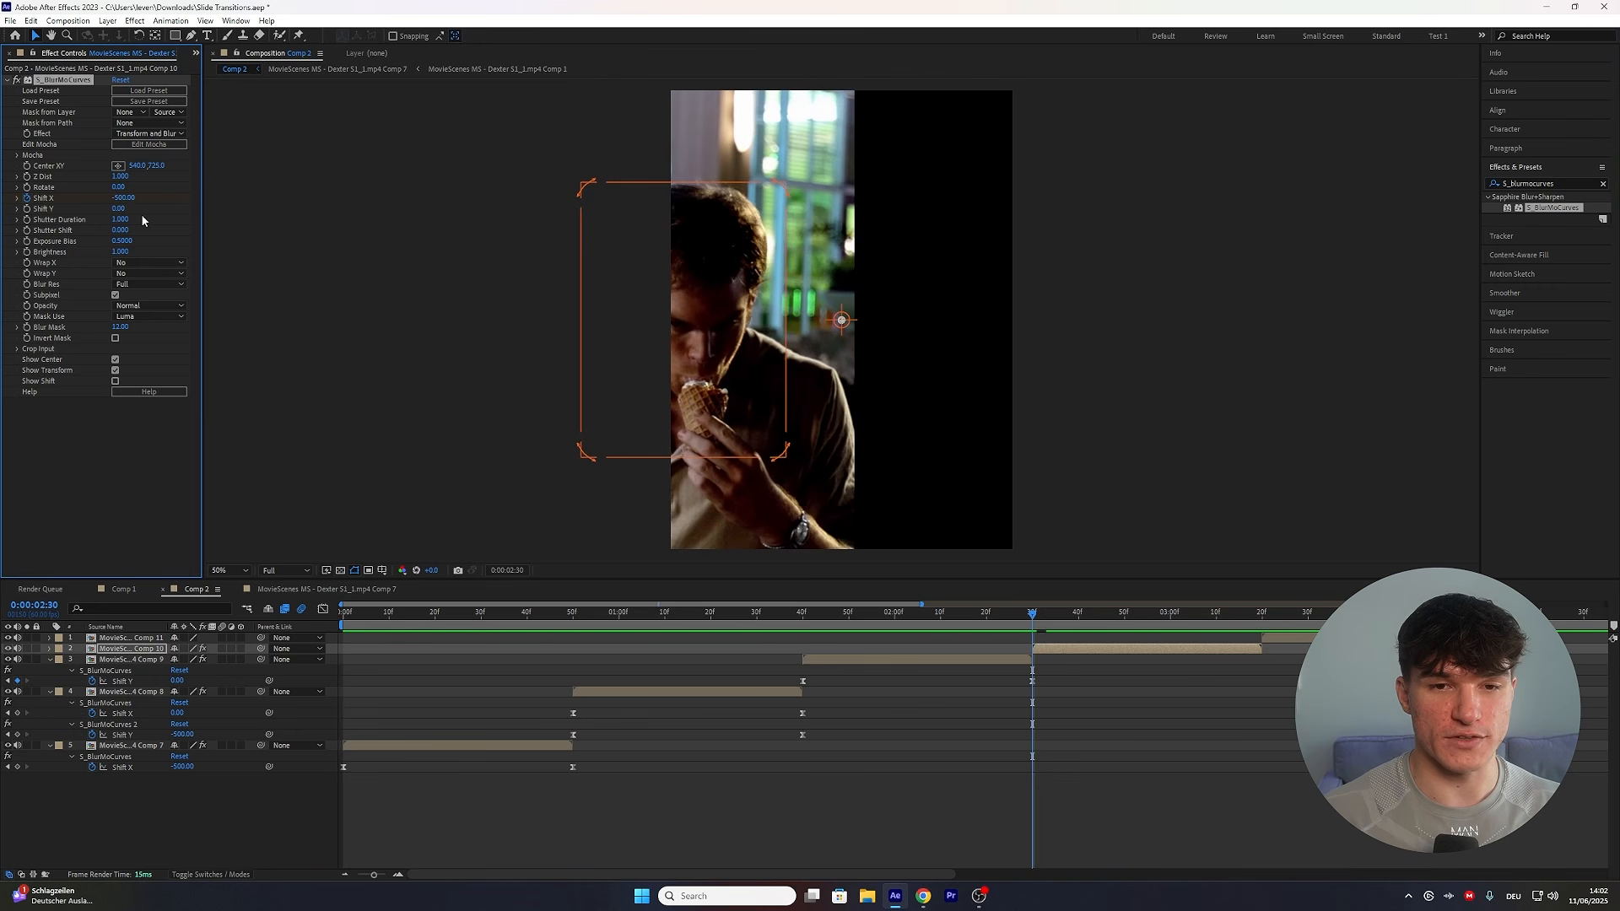
Set the fourth clip's Wrap X to Reflect and keyframe its Shift X at 0 at the clip's end.
left_click(149, 263)
left_click(145, 278)
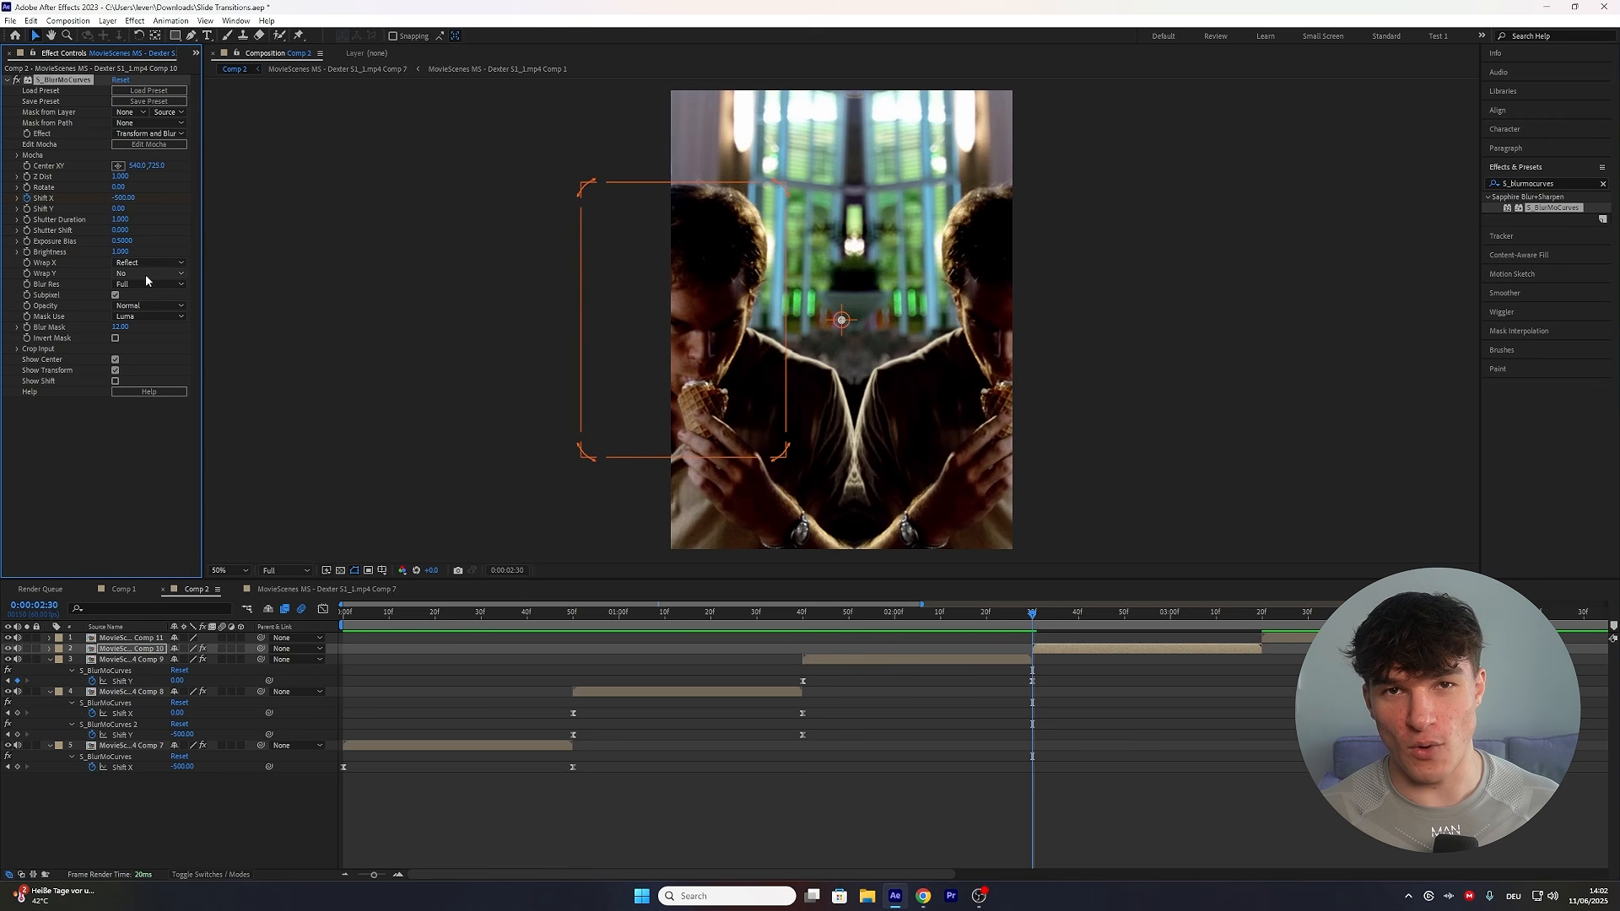
left_click(1064, 649)
key("u")
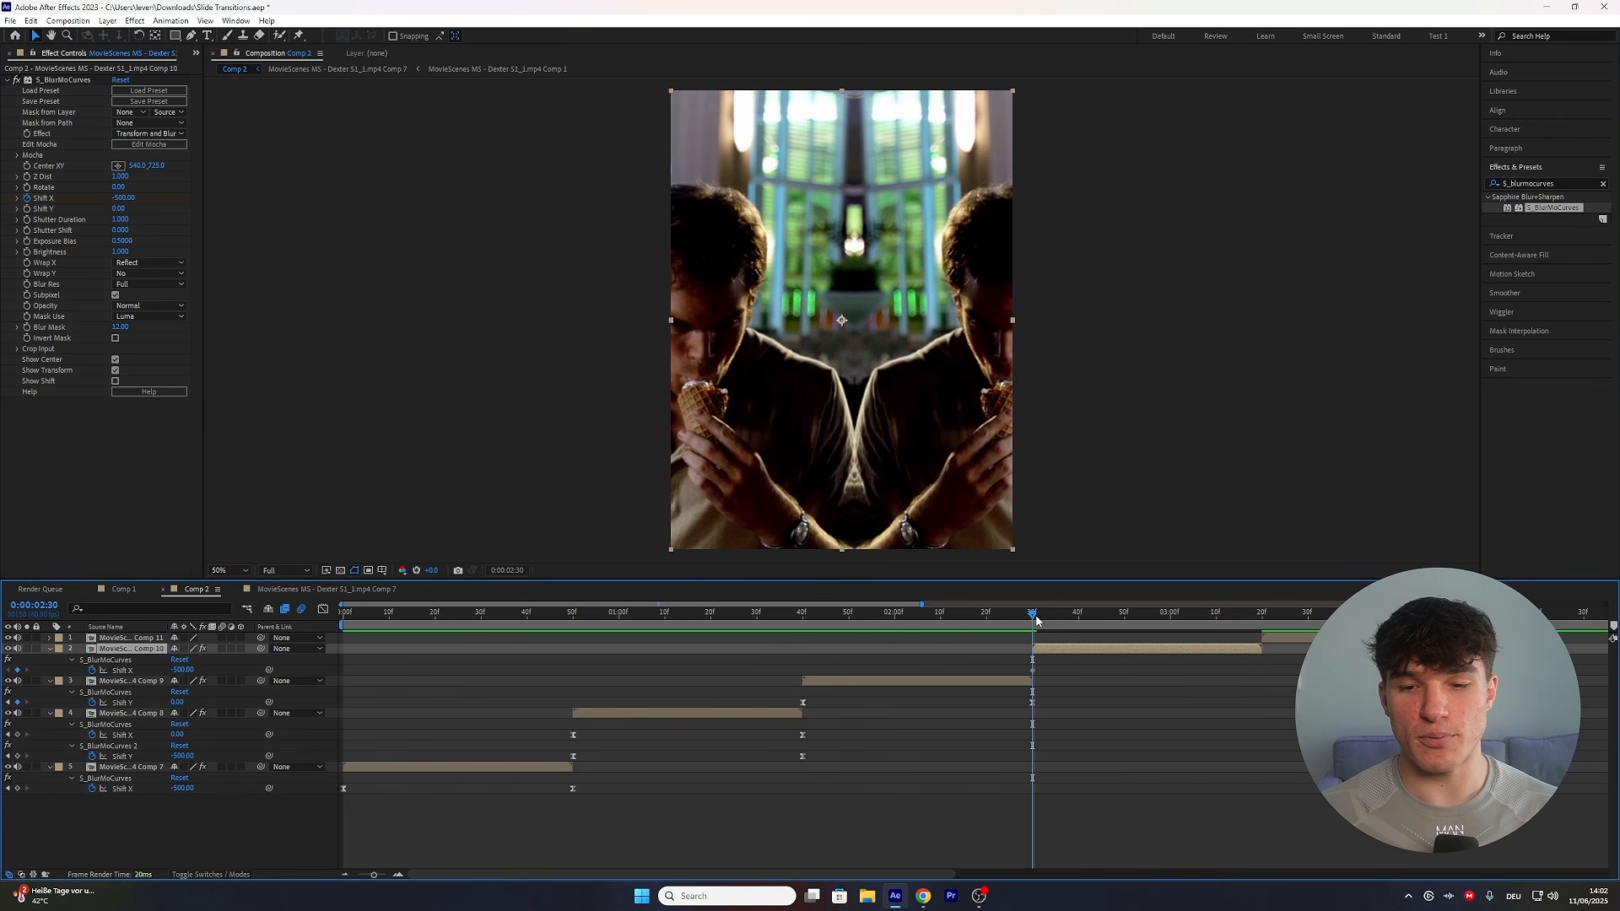
left_click_drag(1035, 621, 1258, 621)
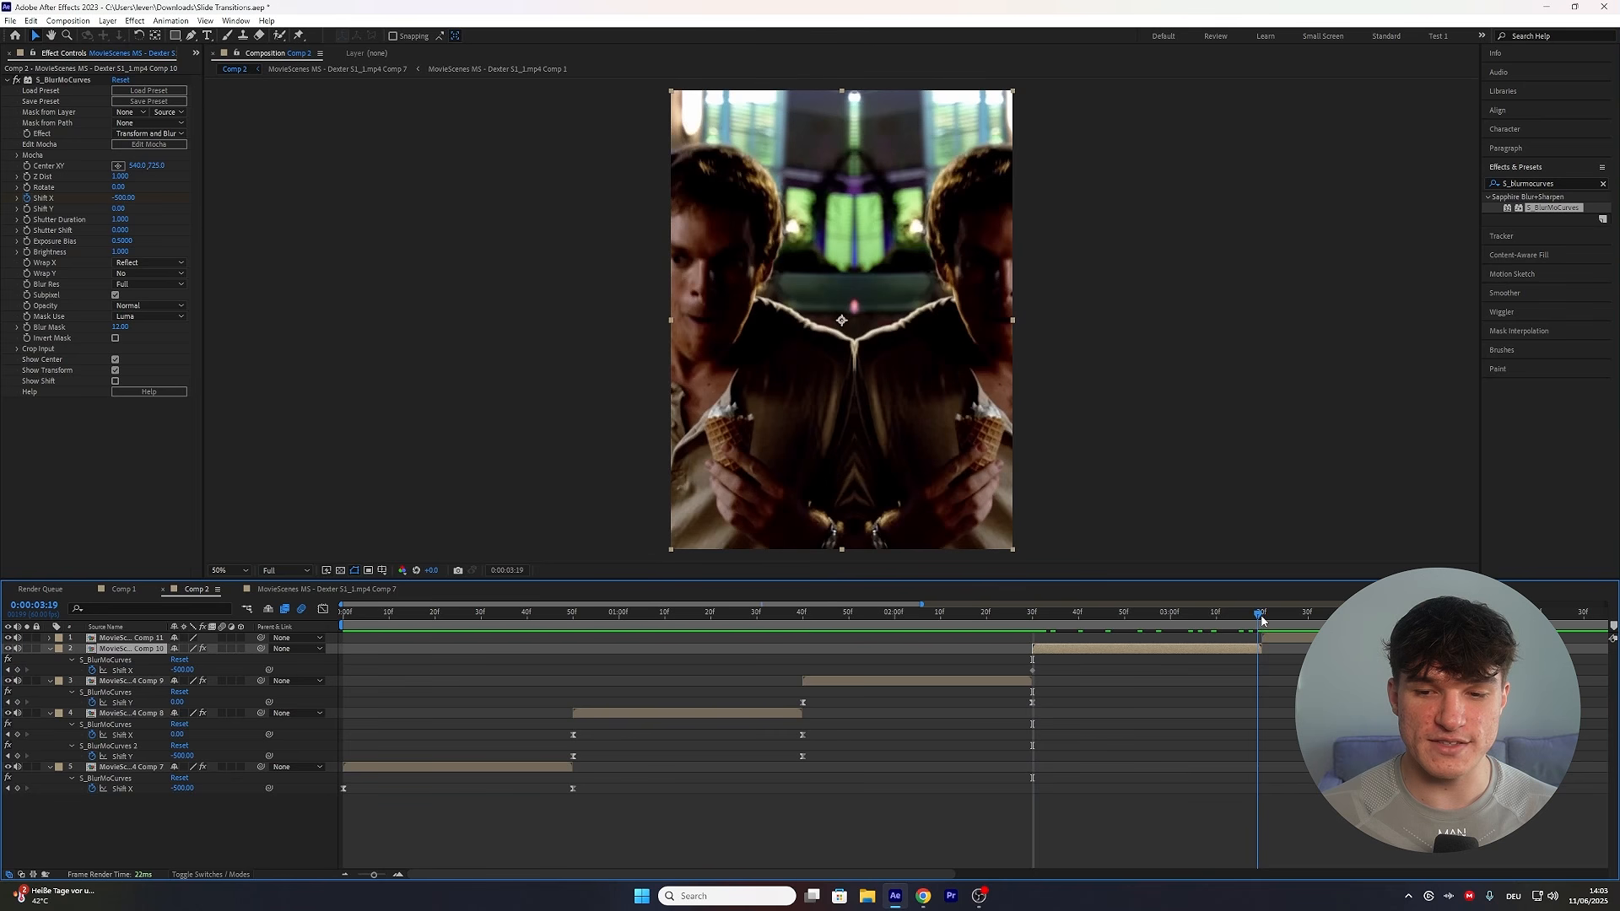
left_click(182, 669)
type("-10")
key("Return")
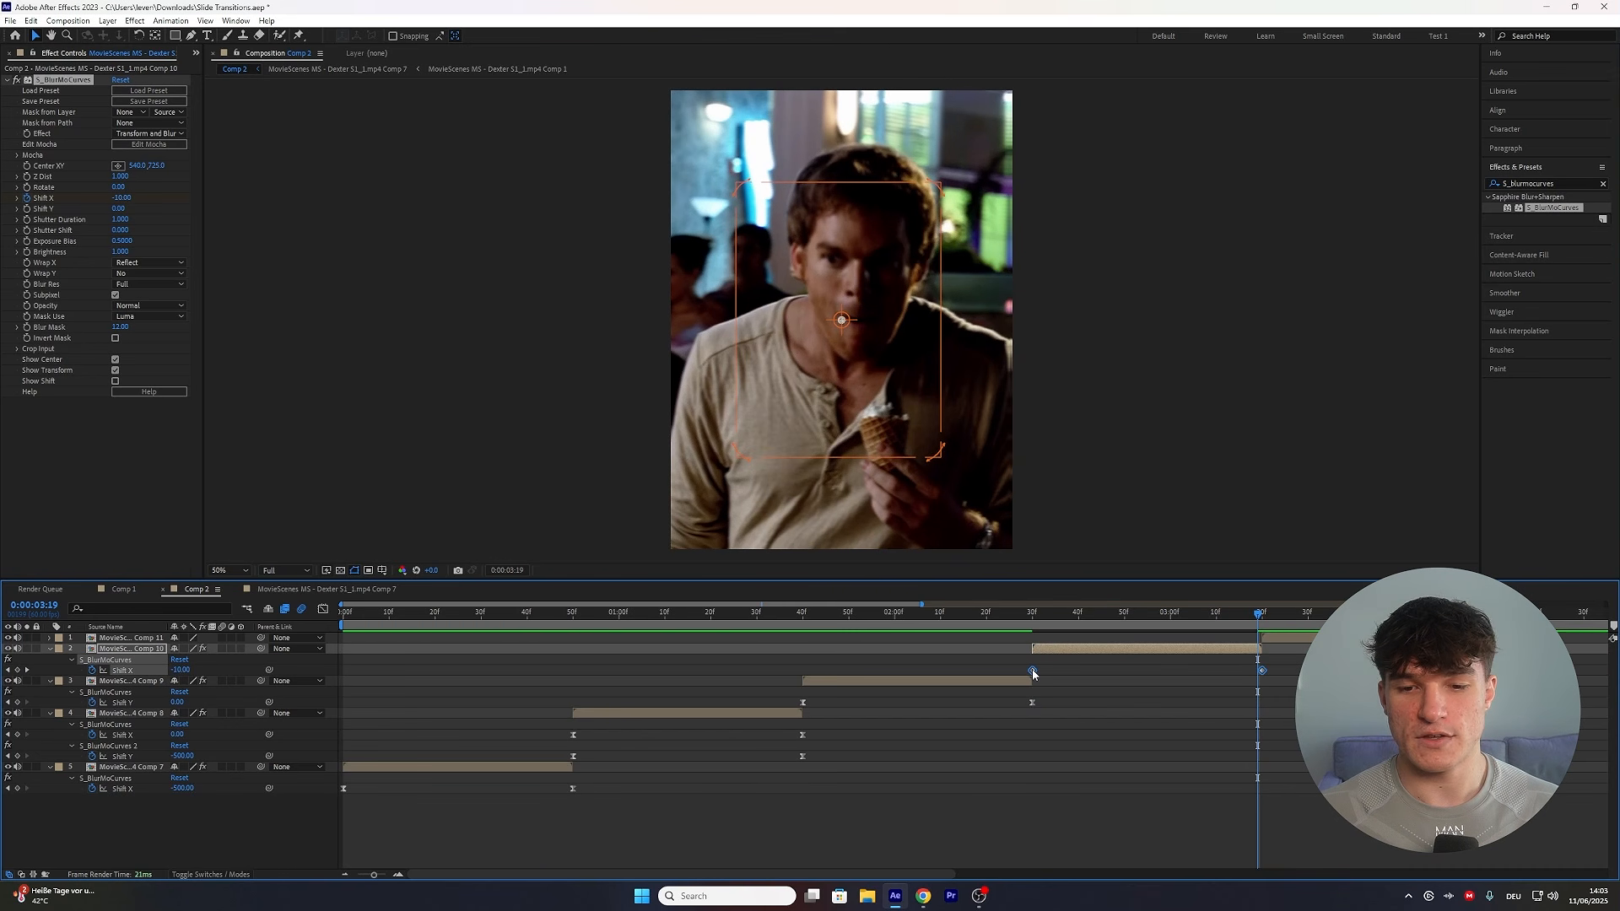
Easy Ease the fourth clip's Shift X keyframes and reshape their curve to rise steeply at the start and level off.
right_click(1032, 670)
mouse_move(1088, 861)
left_click(1223, 779)
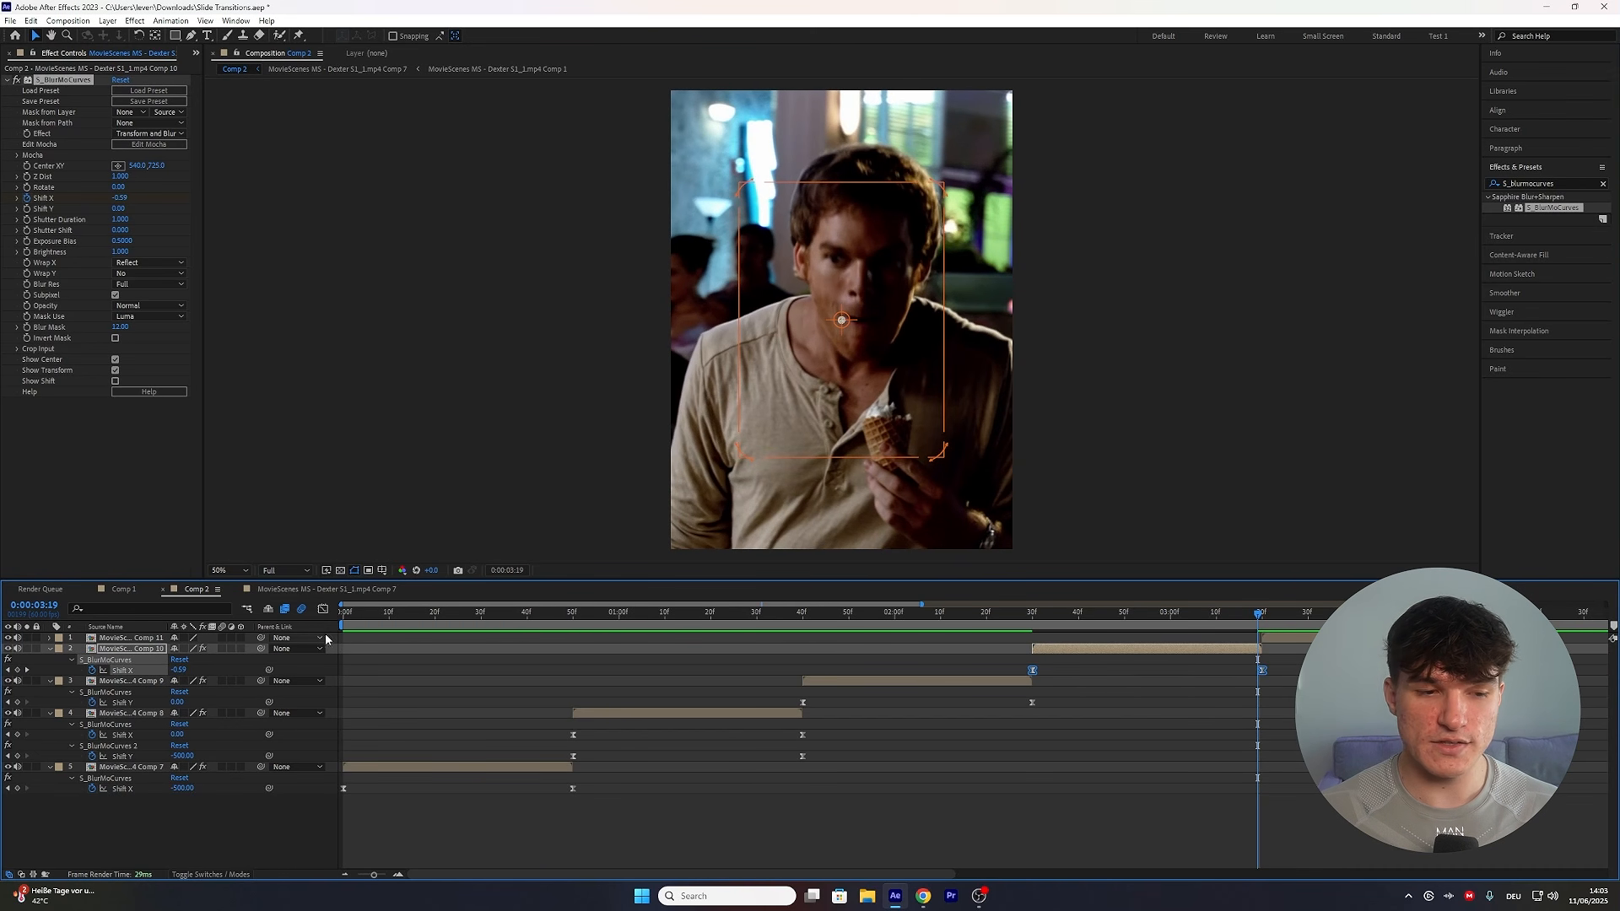
left_click(323, 609)
left_click(1045, 834)
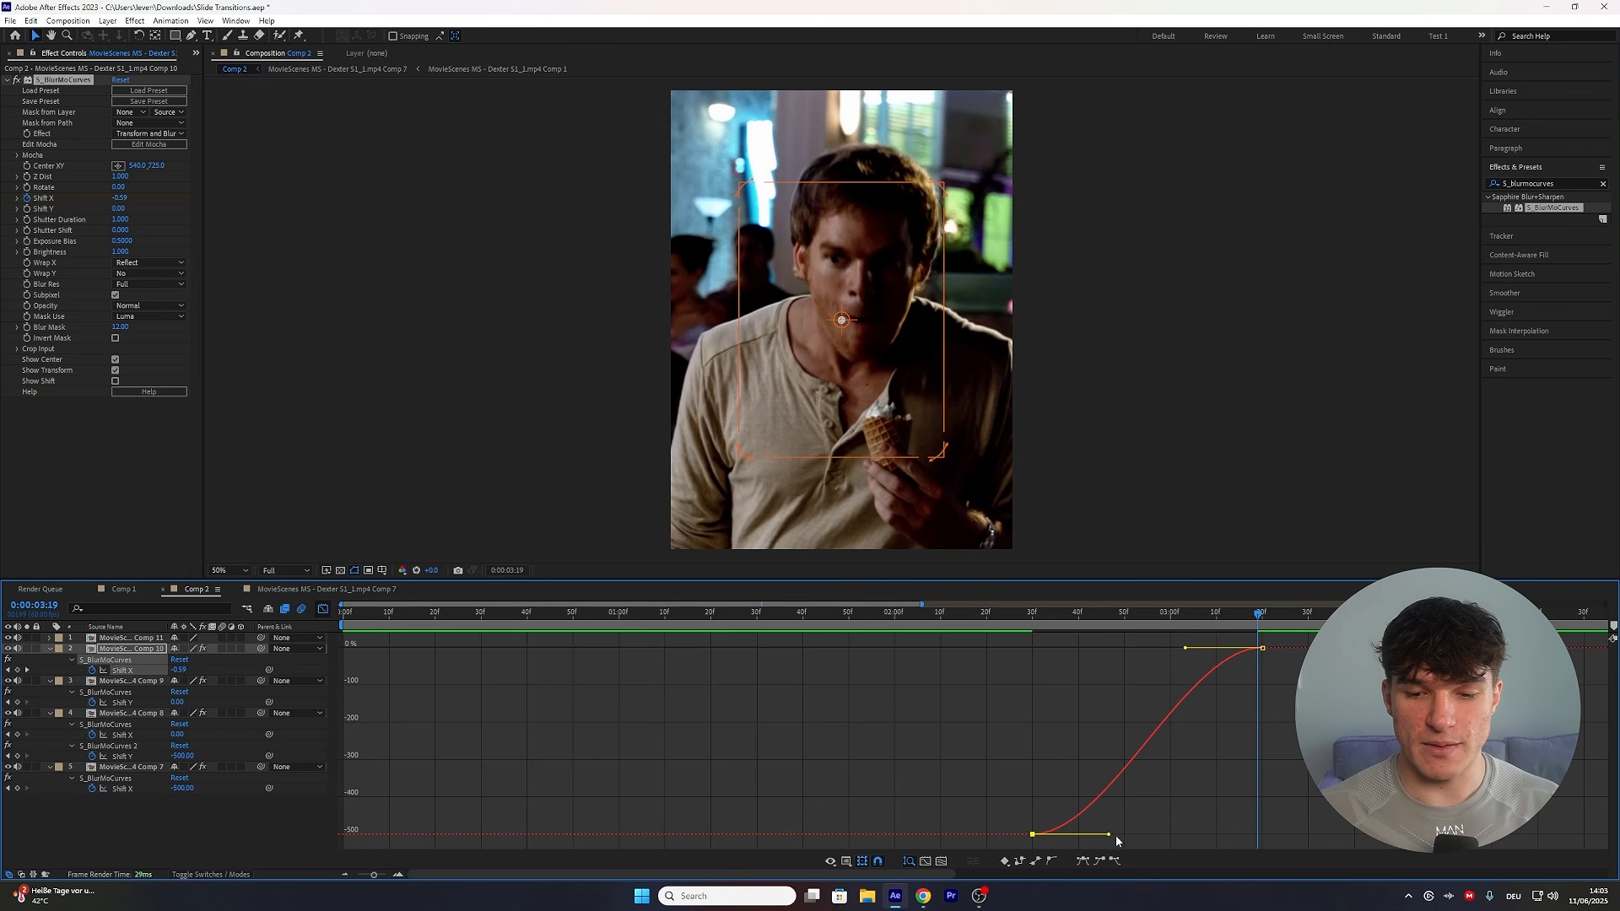
left_click_drag(1111, 838, 1034, 678)
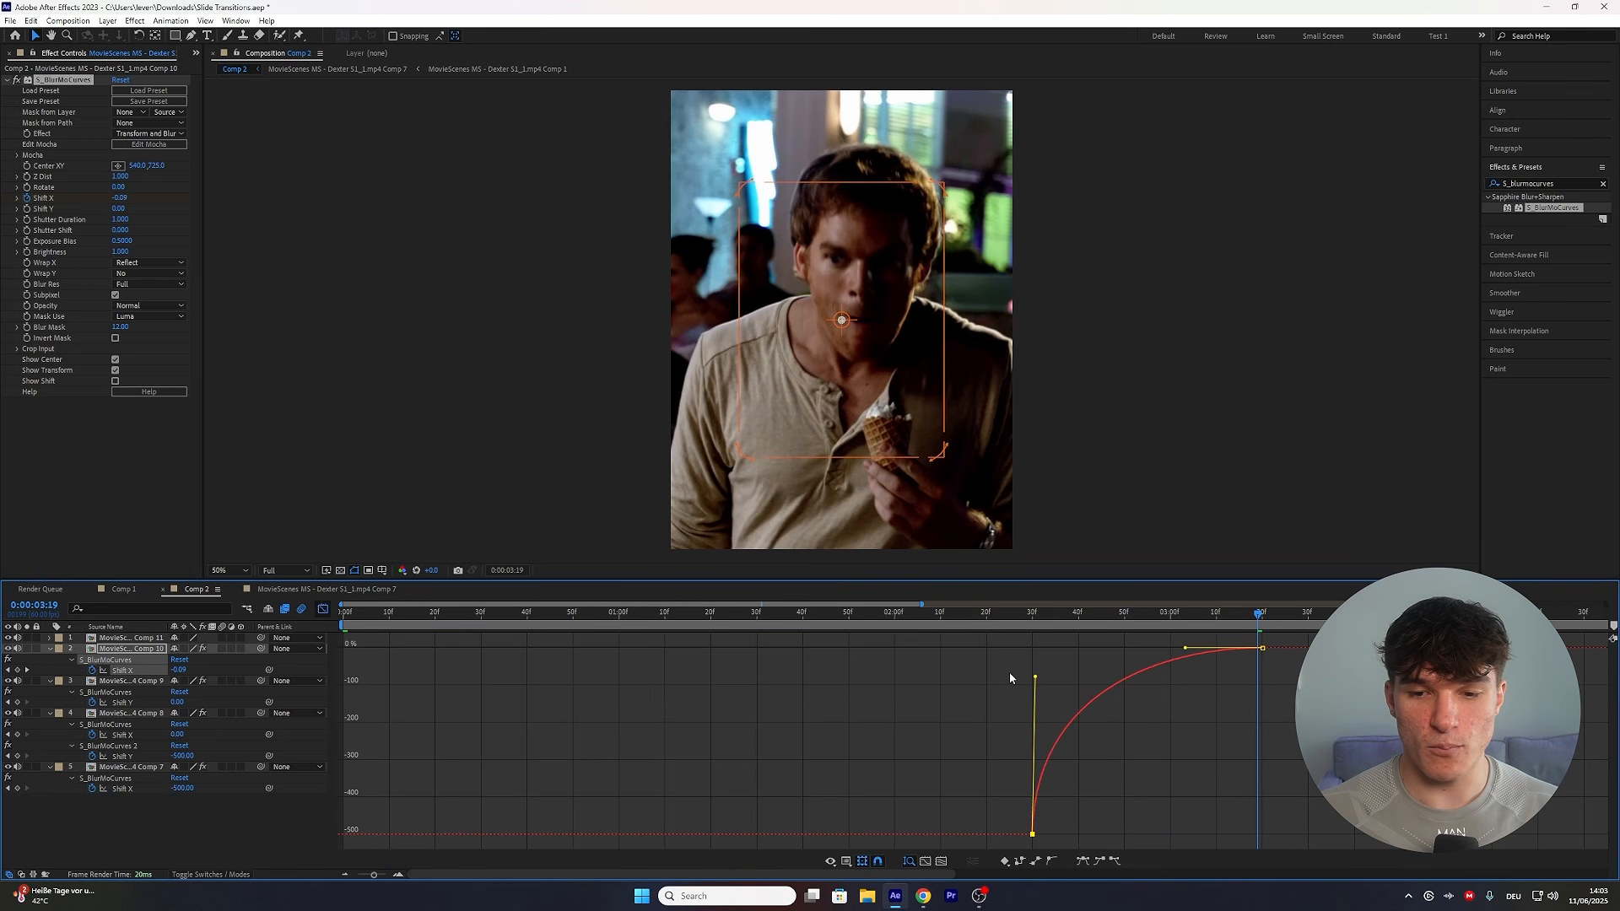
left_click_drag(1185, 648, 1061, 650)
key("space")
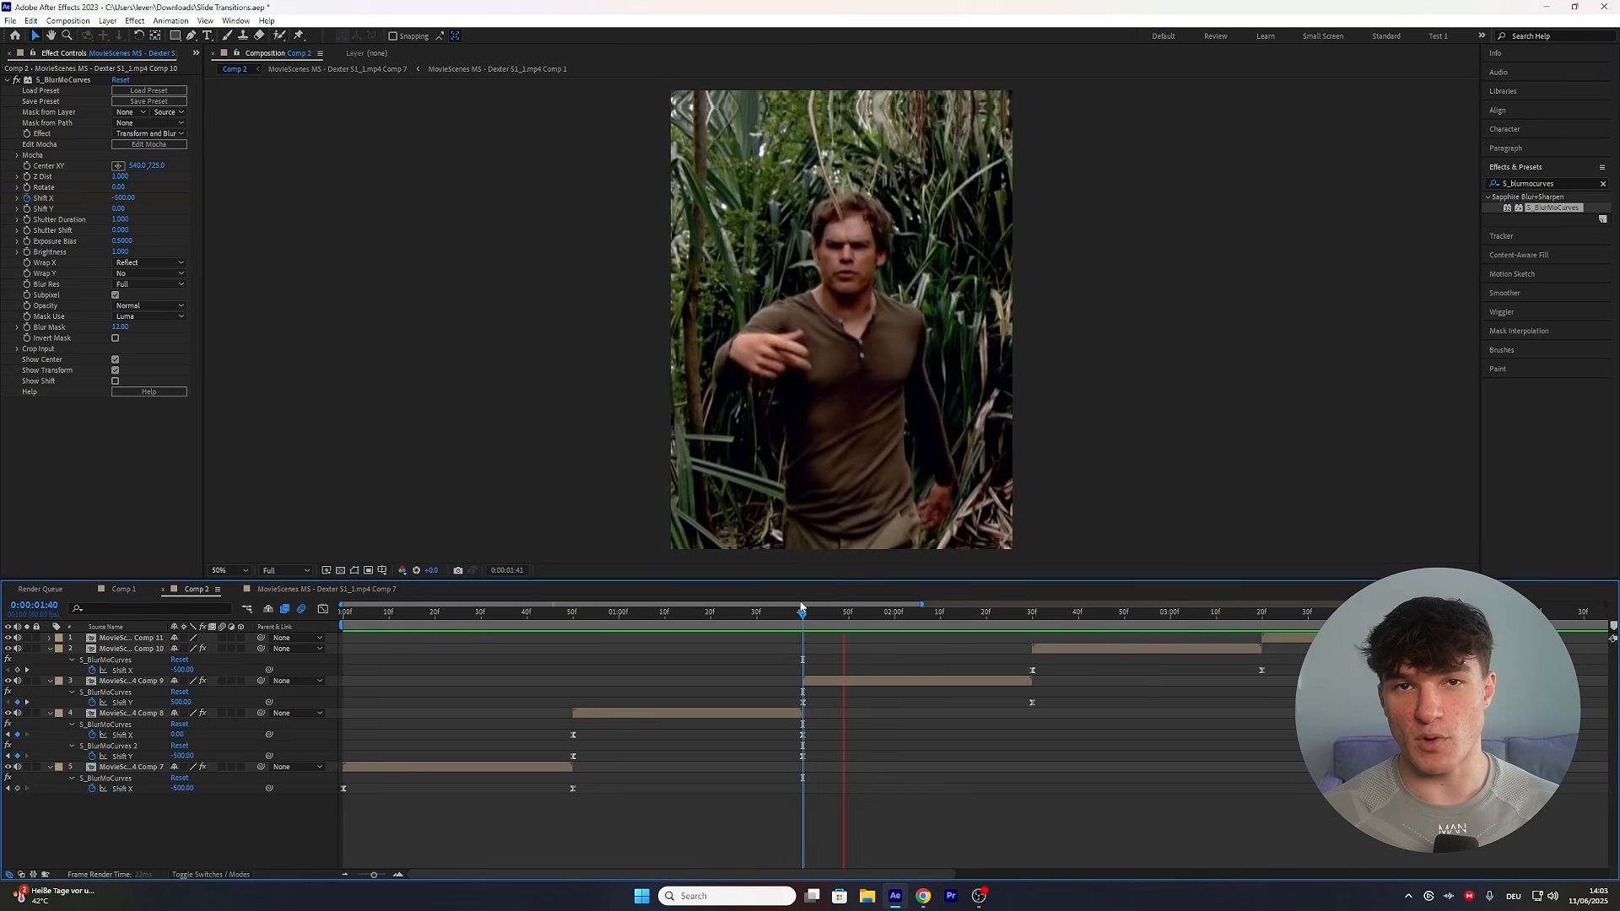
Add a second S_BlurMoCurves effect to the third clip and keyframe its Shift X at 0 at the clip's start.
left_click_drag(802, 610, 948, 605)
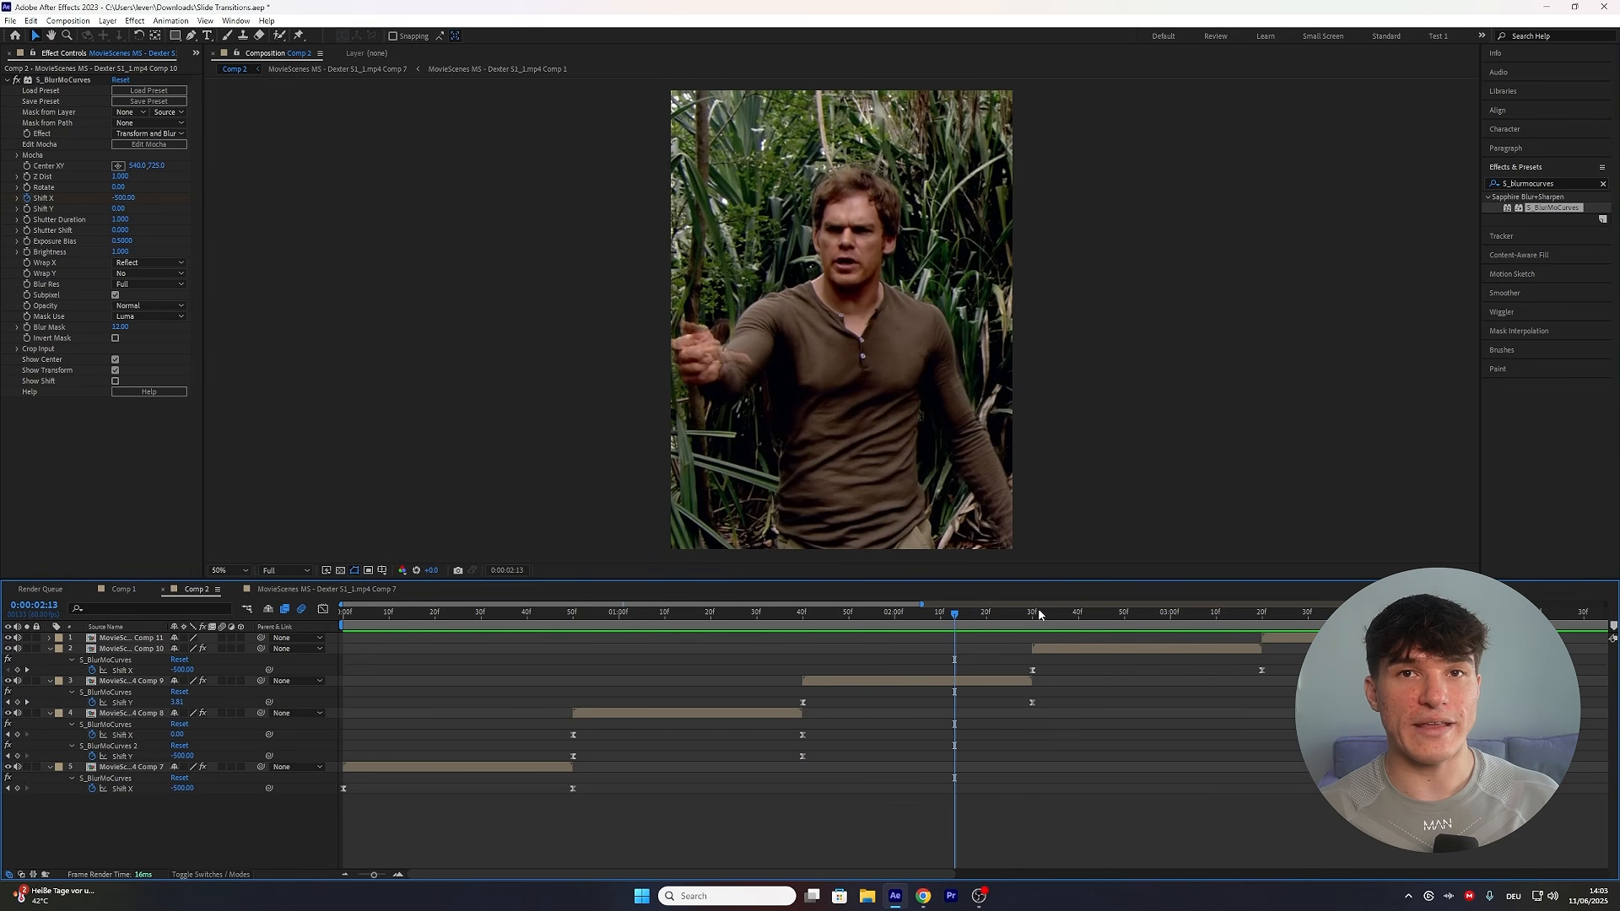
left_click(1017, 682)
left_click_drag(1549, 209, 844, 681)
left_click(967, 629)
left_click_drag(967, 630, 1096, 622)
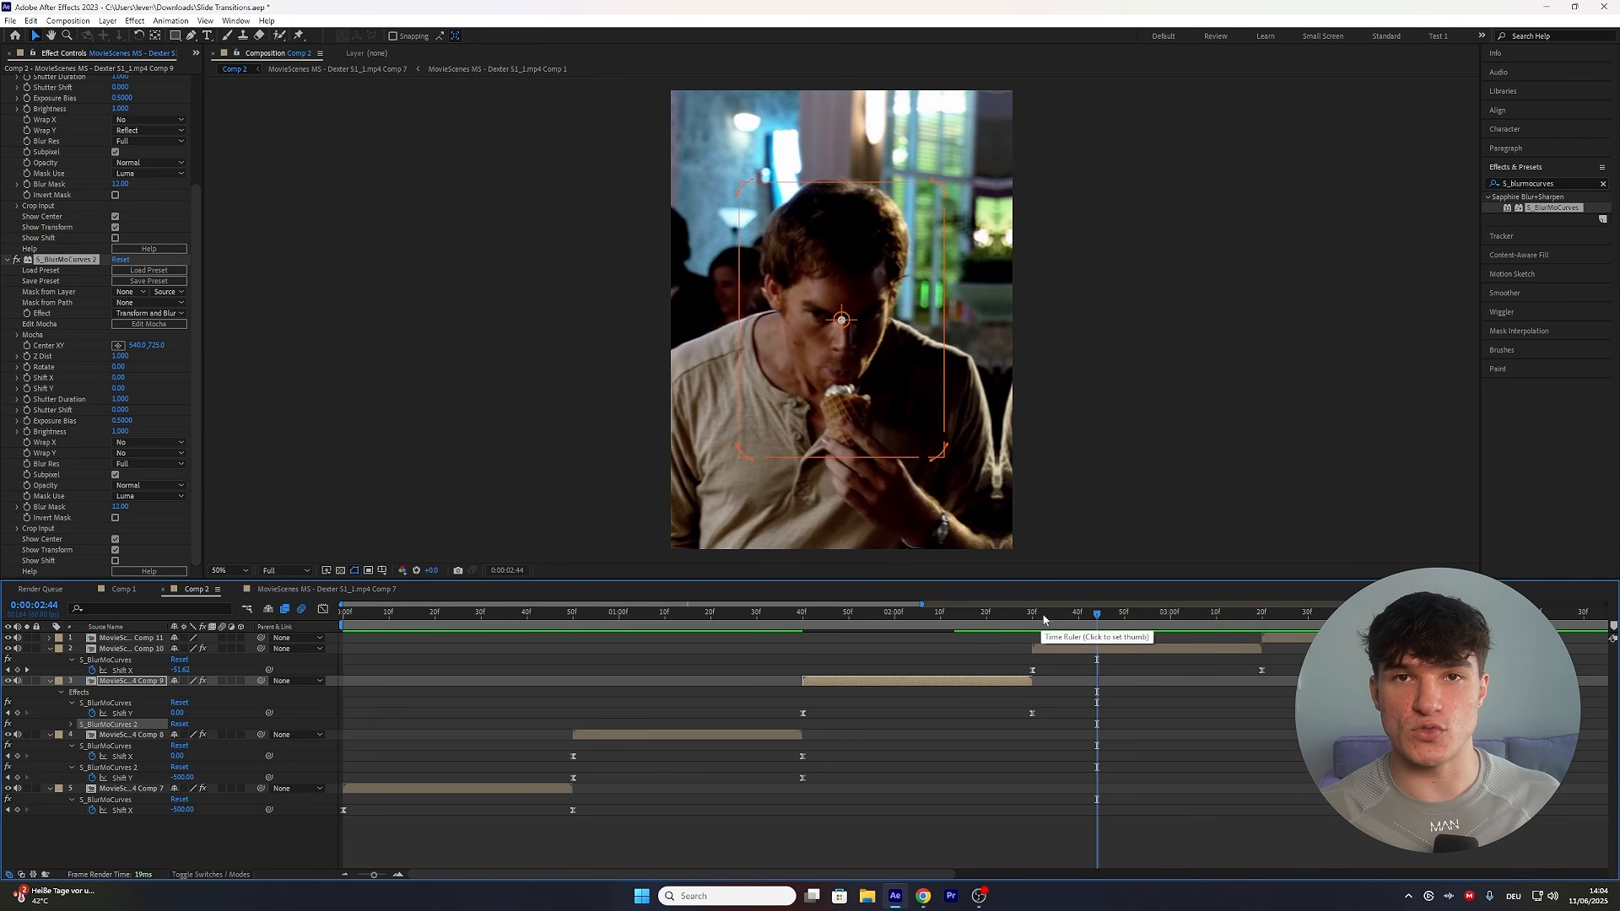
left_click_drag(973, 623, 802, 624)
left_click(26, 380)
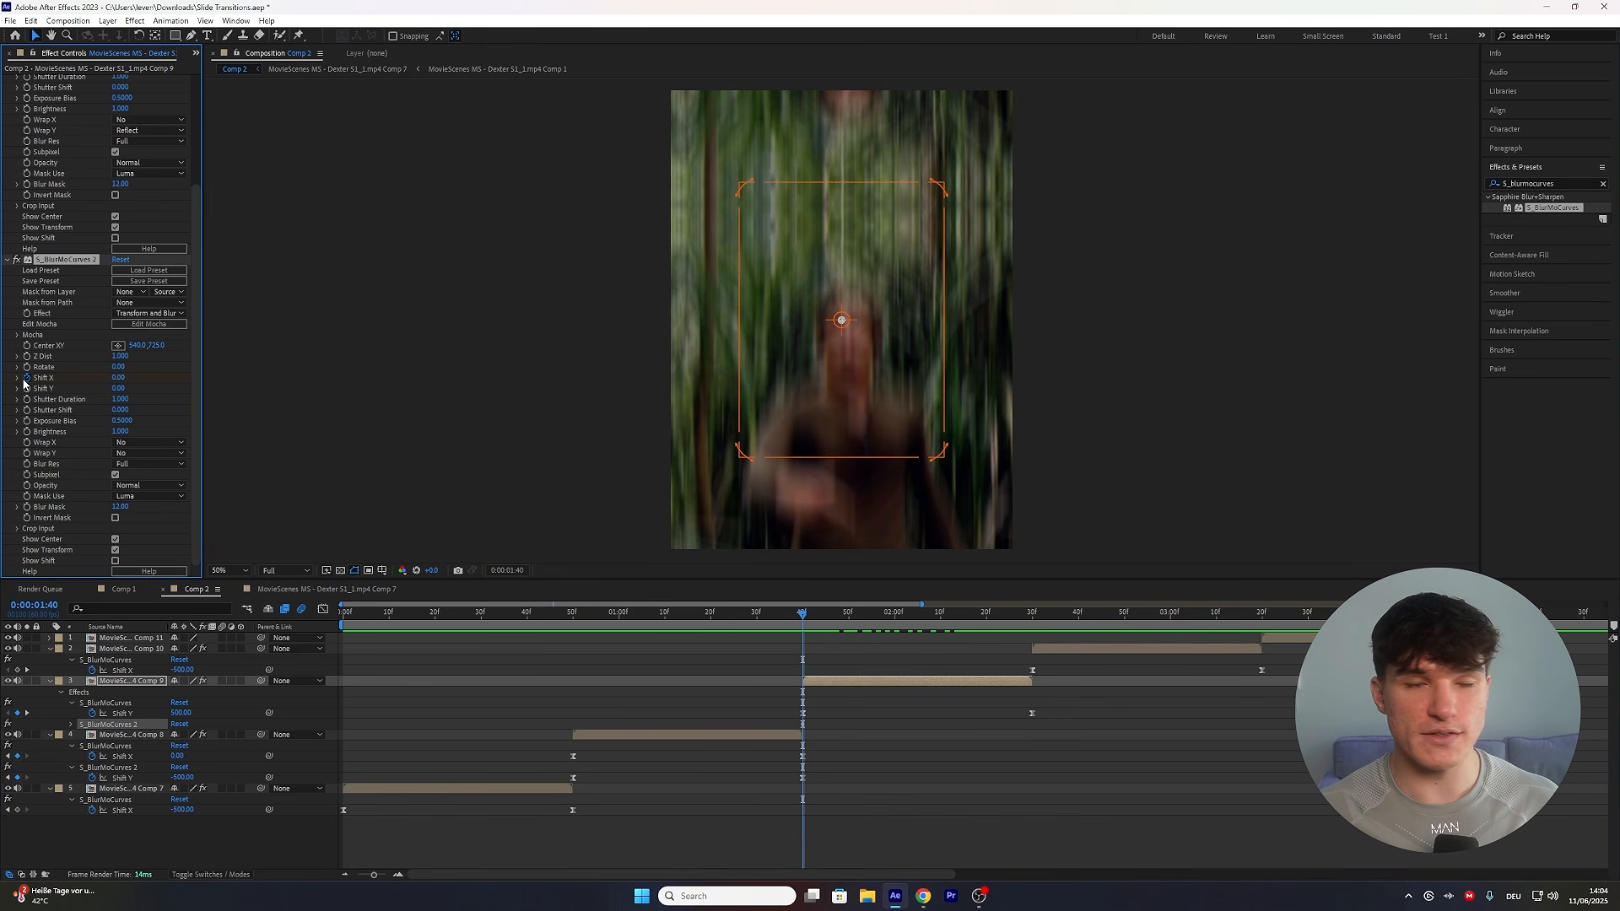
Keyframe the second effect's Shift X at 500 at the end of the third clip and reveal the clip's keyframes.
left_click(1031, 614)
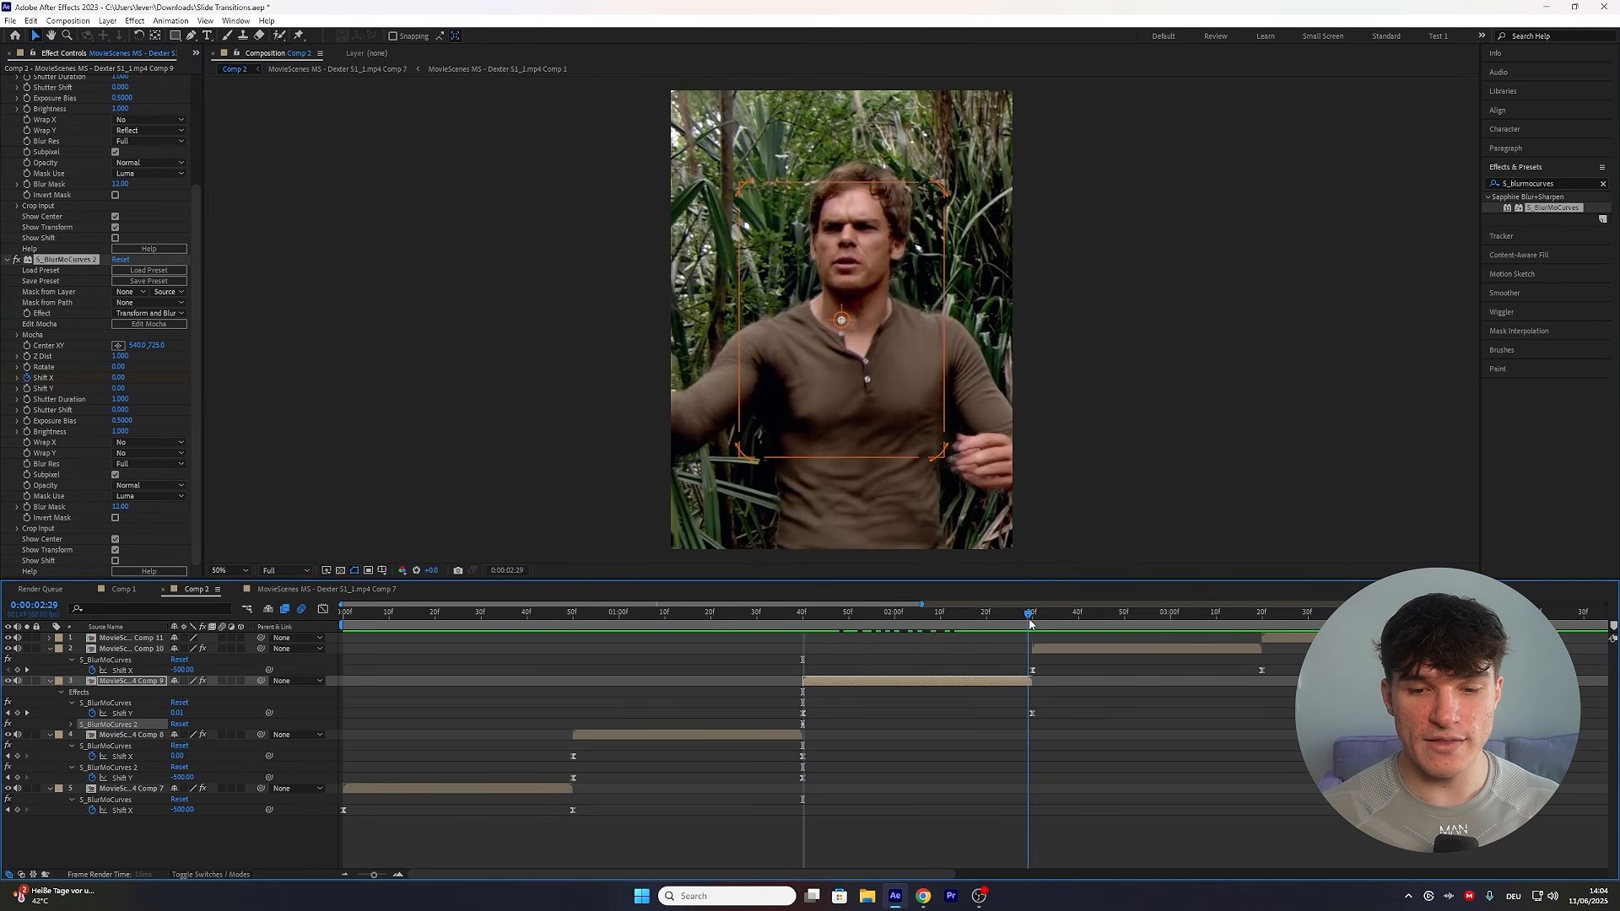
left_click(118, 380)
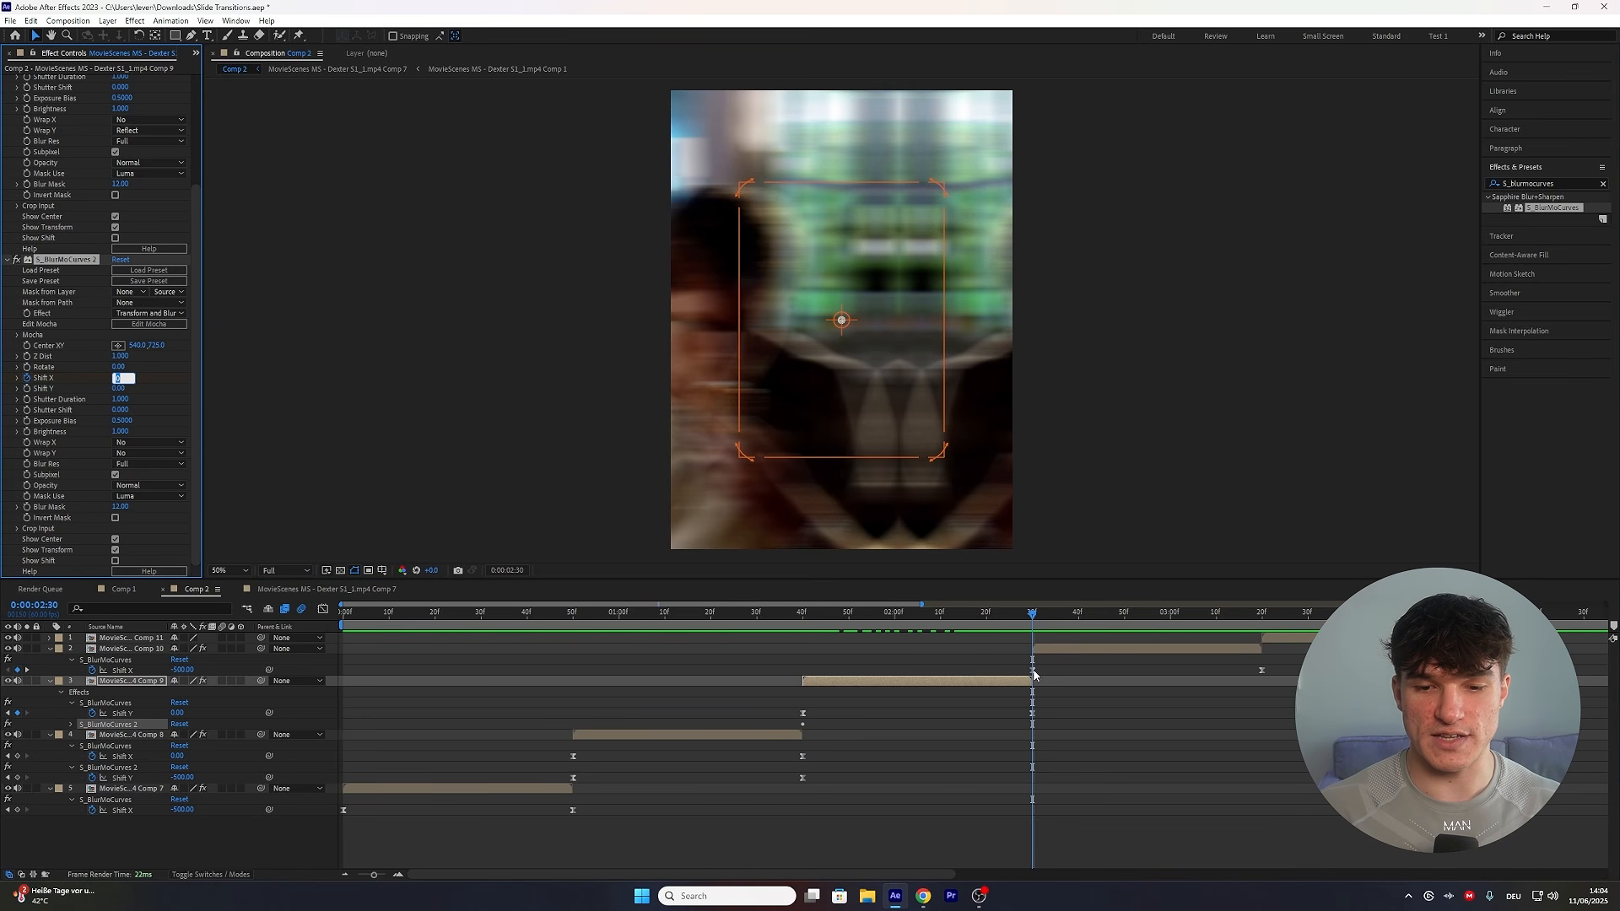
type("500")
left_click(1112, 683)
key("u")
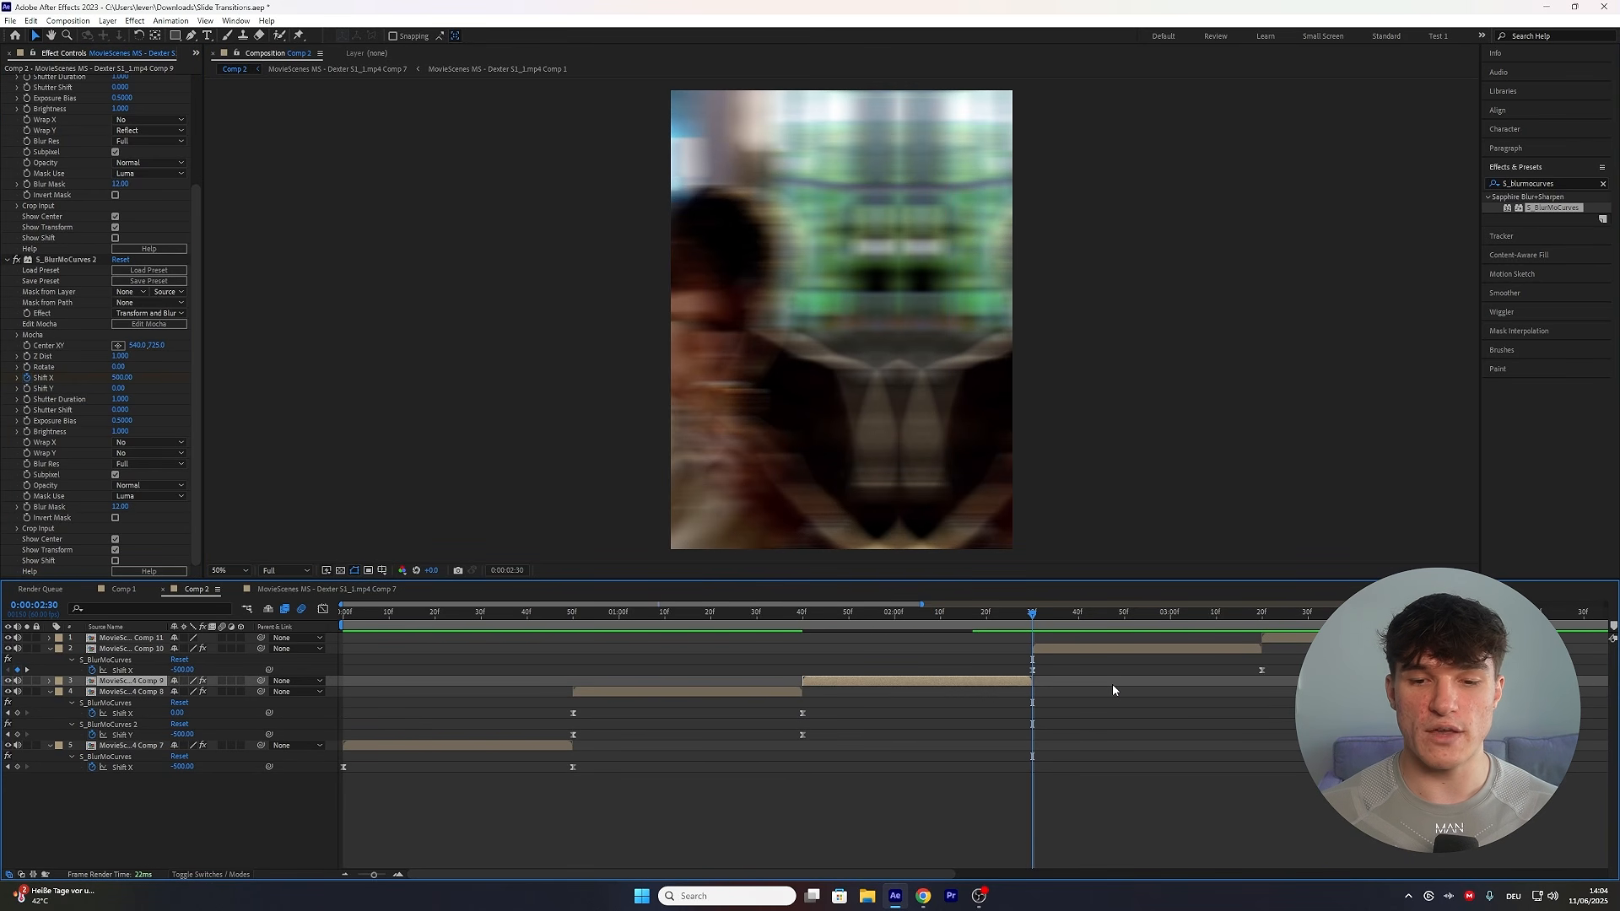
key("u")
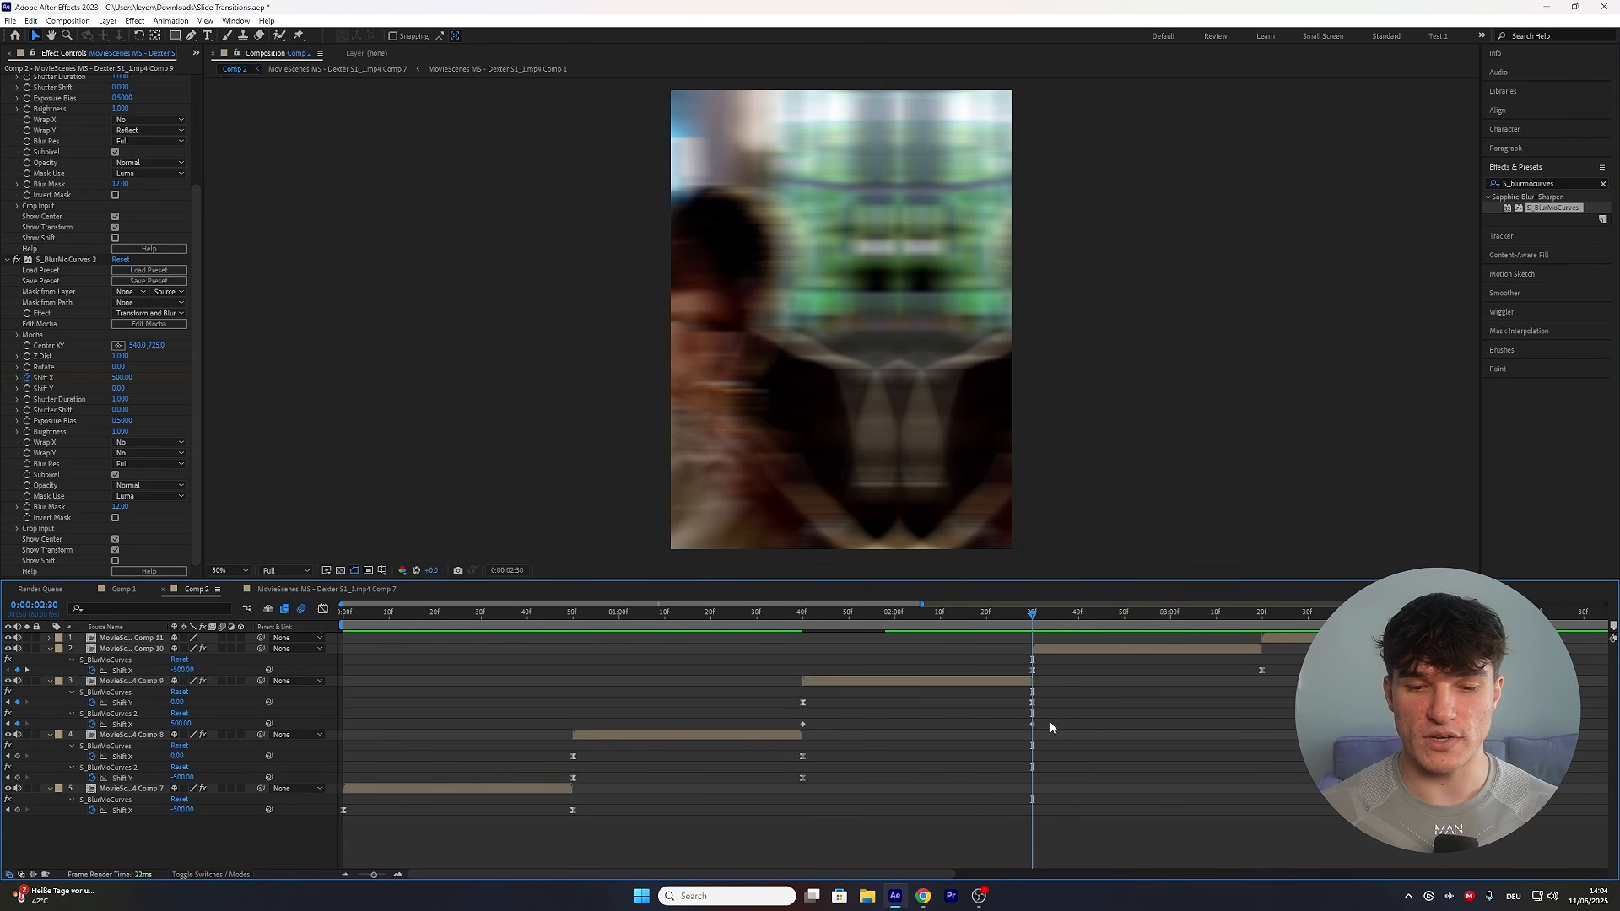
Ease the third clip's Shift X curve to start flat and rise steeply at the end, and set the second effect's Wrap X to Reflect.
left_click_drag(1050, 721, 793, 730)
right_click(803, 723)
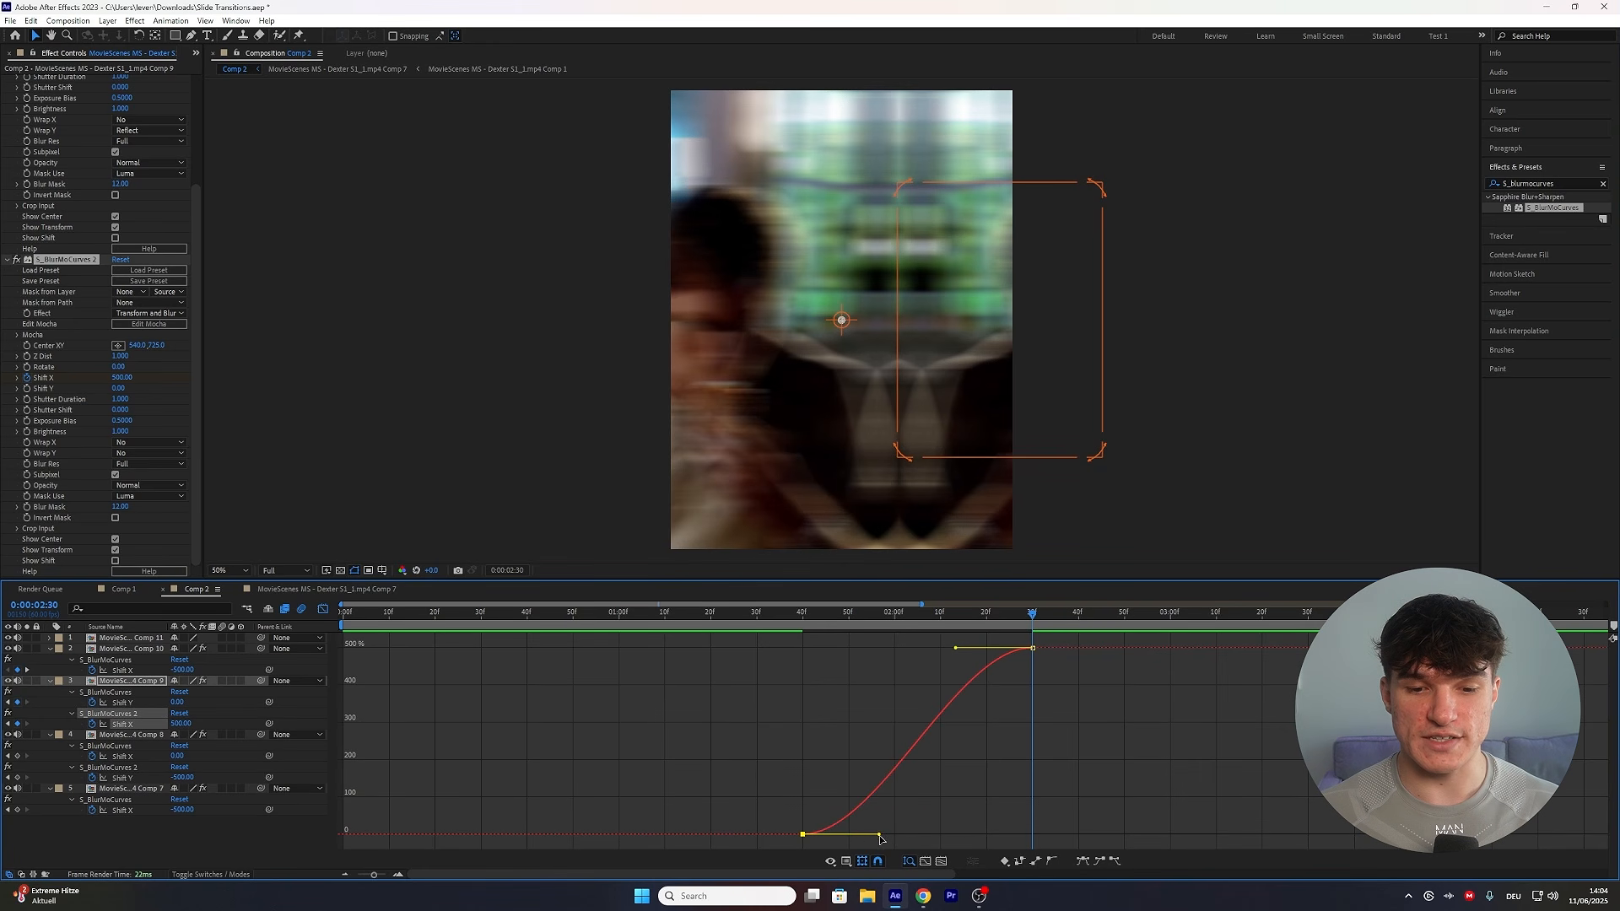
left_click_drag(880, 836, 1002, 836)
left_click_drag(956, 648, 1085, 805)
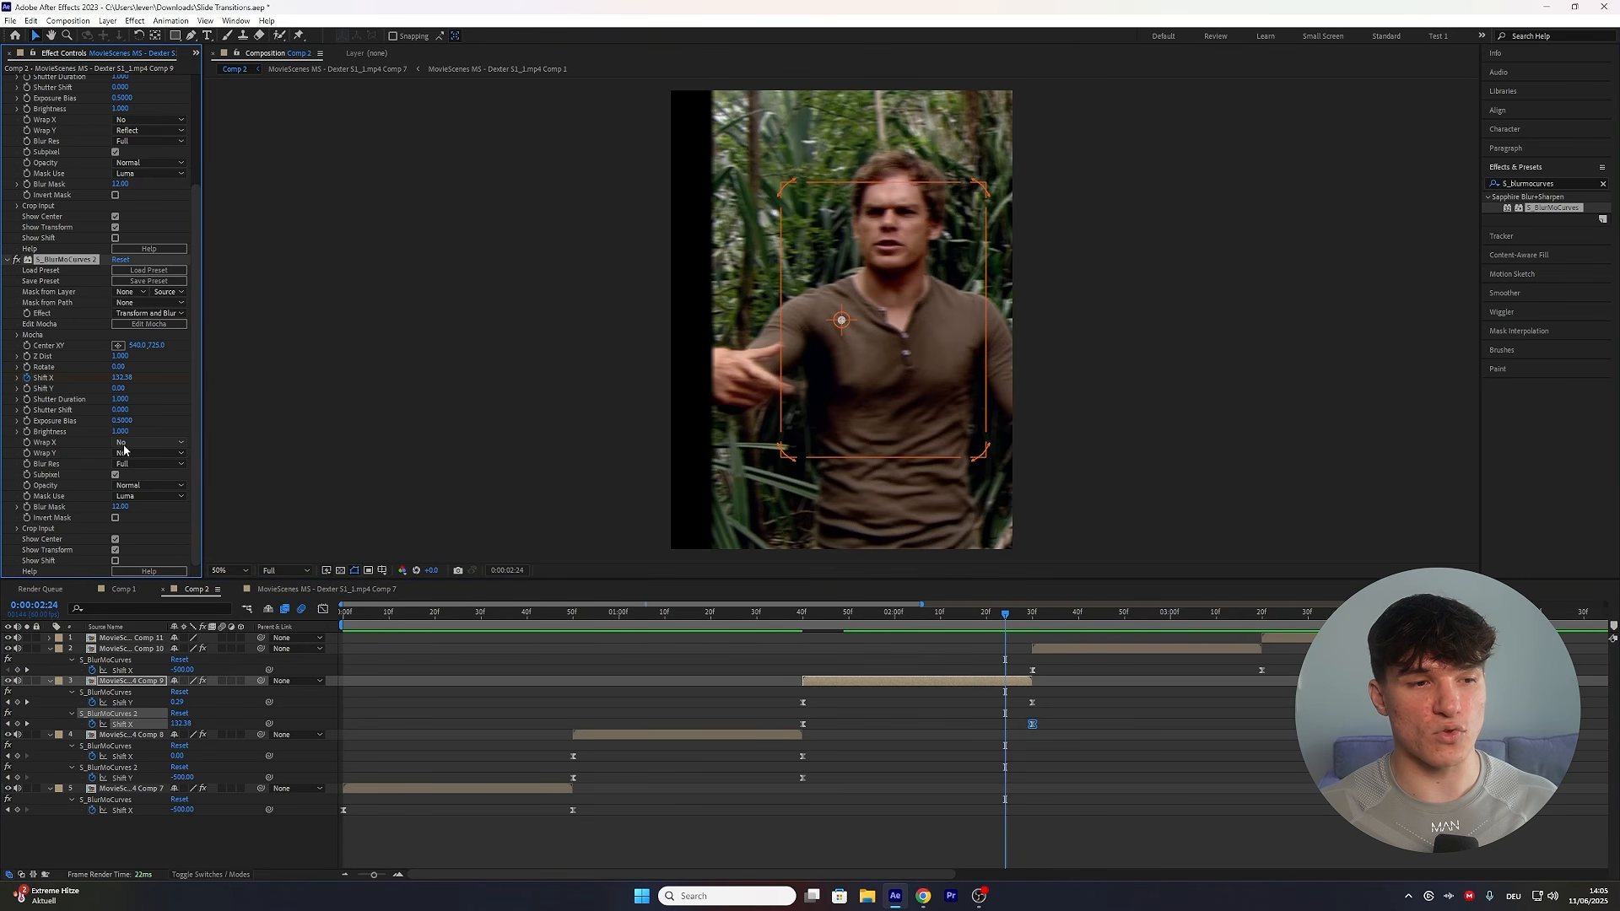
left_click(139, 442)
left_click(152, 485)
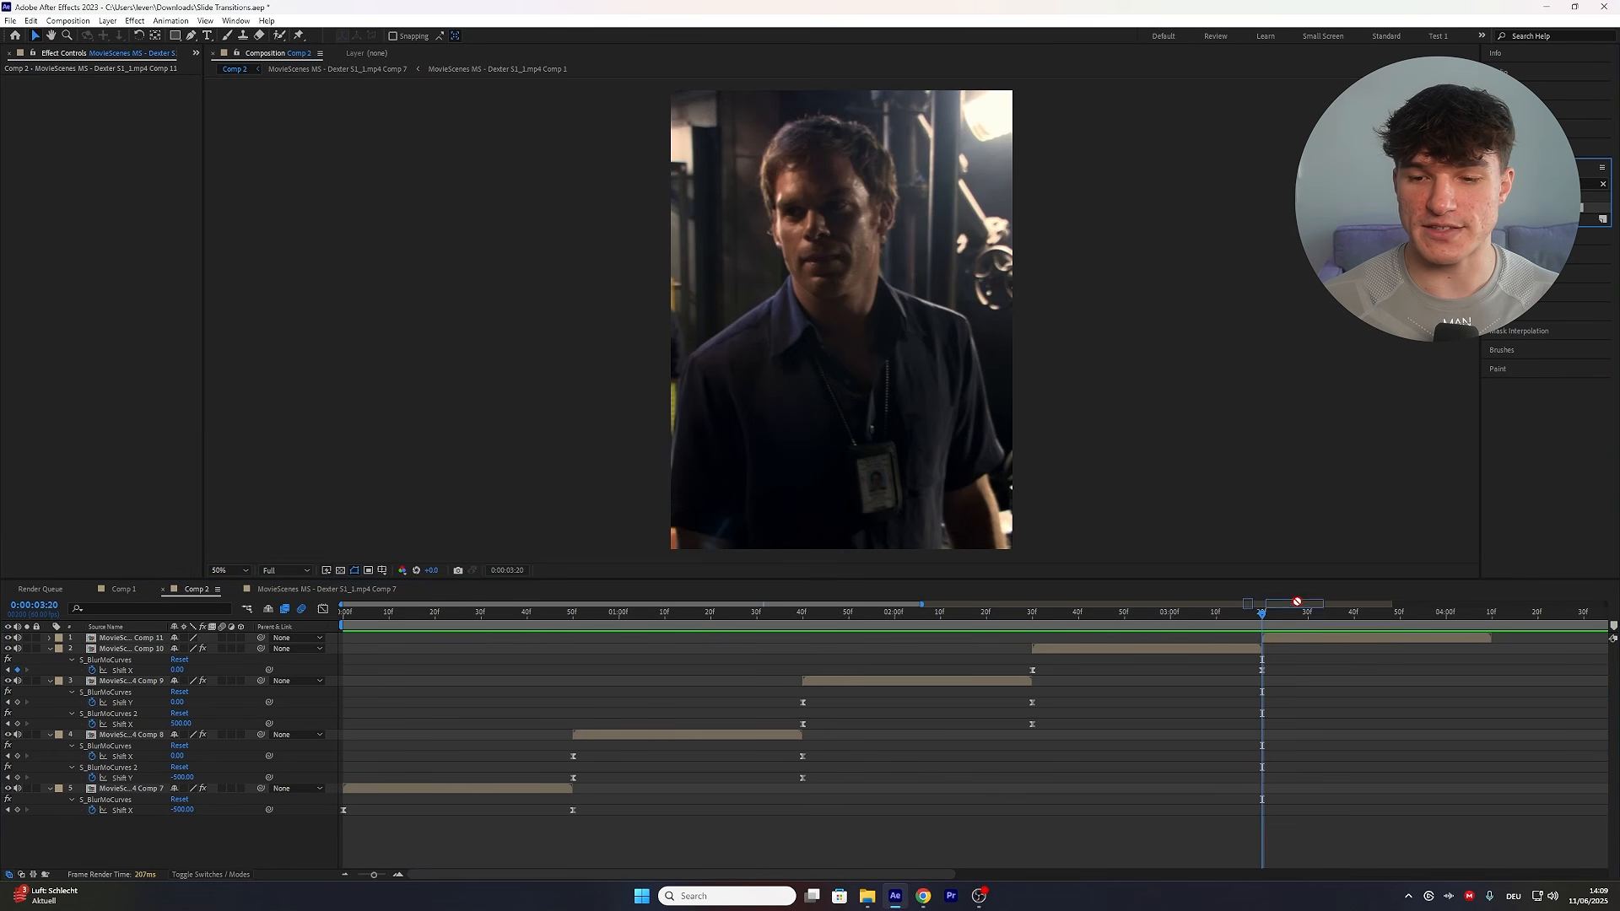
Add S_BlurMoCurves to the fifth clip and keyframe Shift Y from -500 at its start to 0 at its end.
left_click(1275, 640)
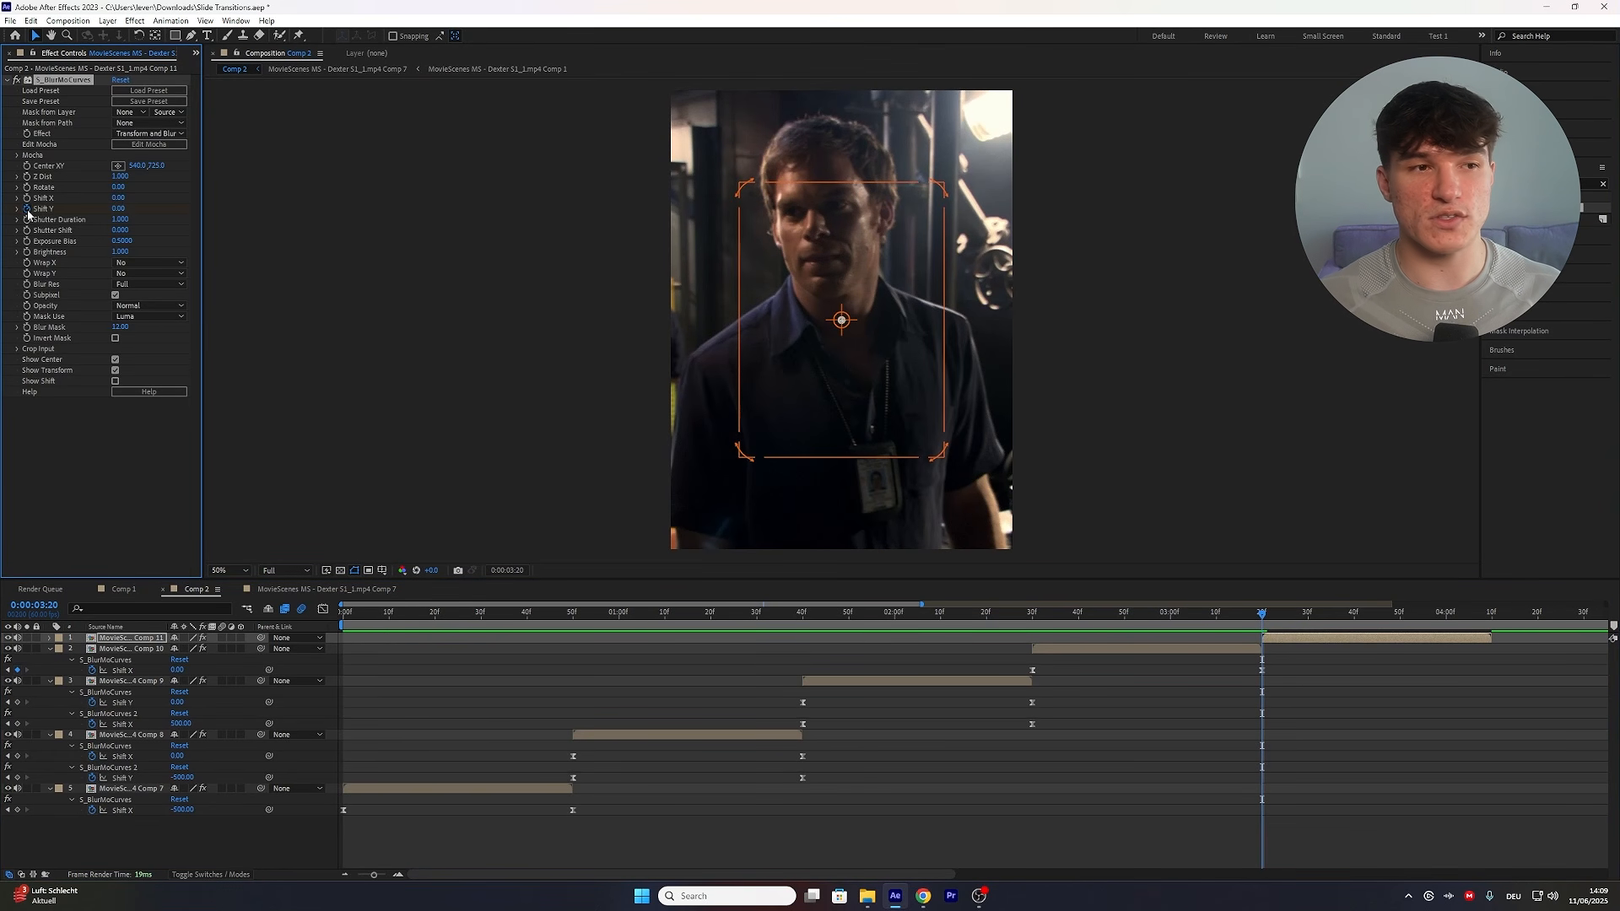
left_click(119, 209)
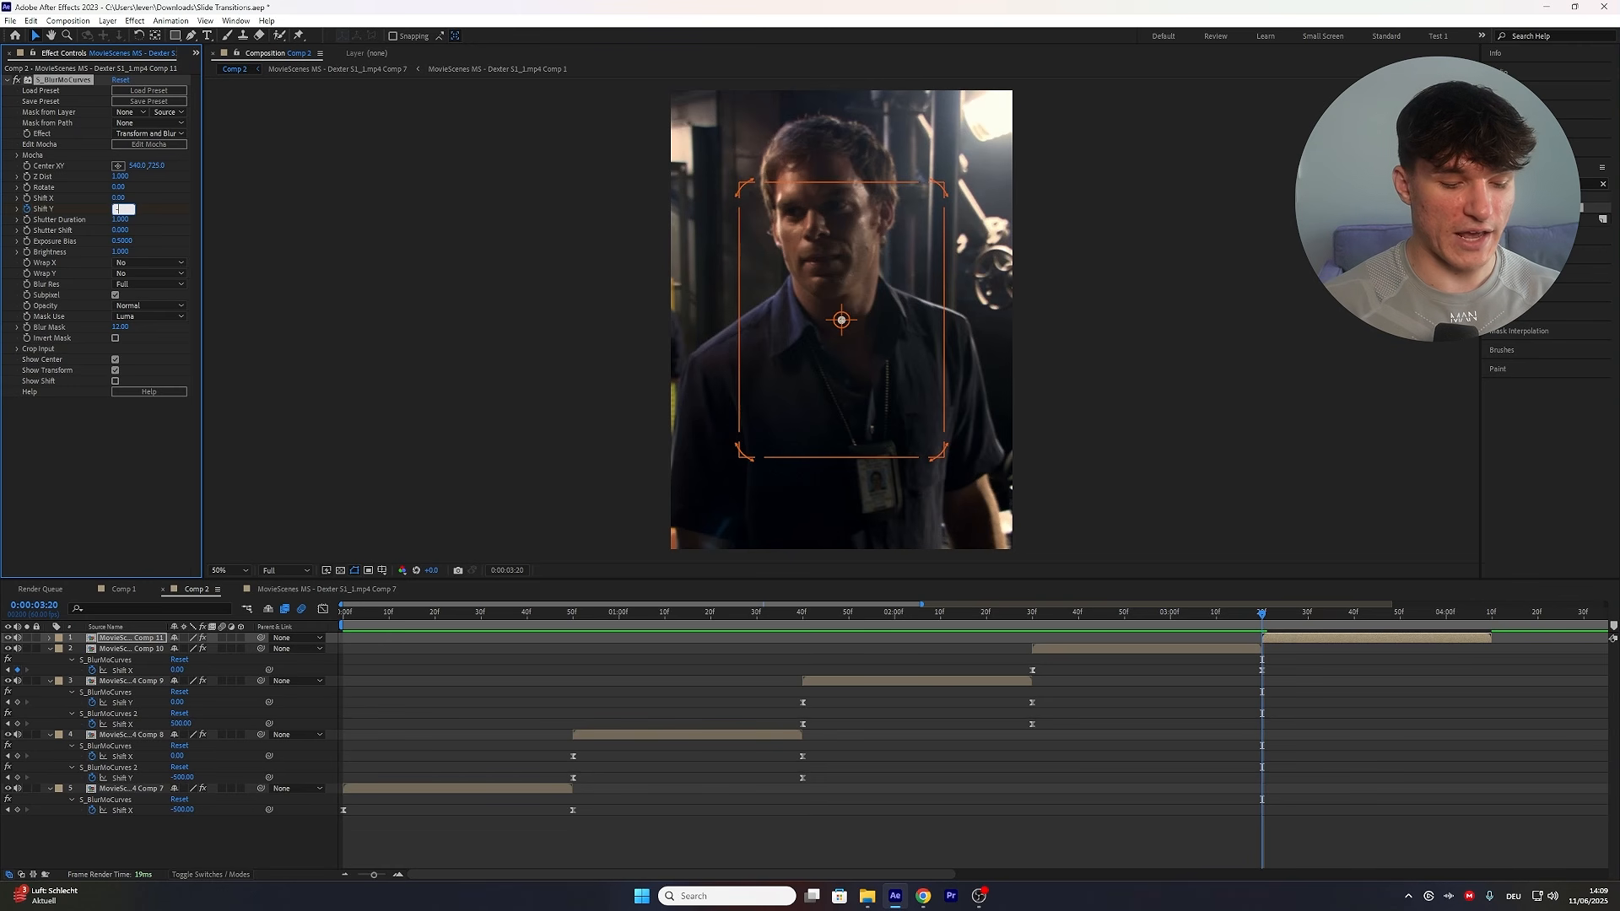
key("Return")
left_click_drag(1264, 621, 1491, 615)
left_click(122, 208)
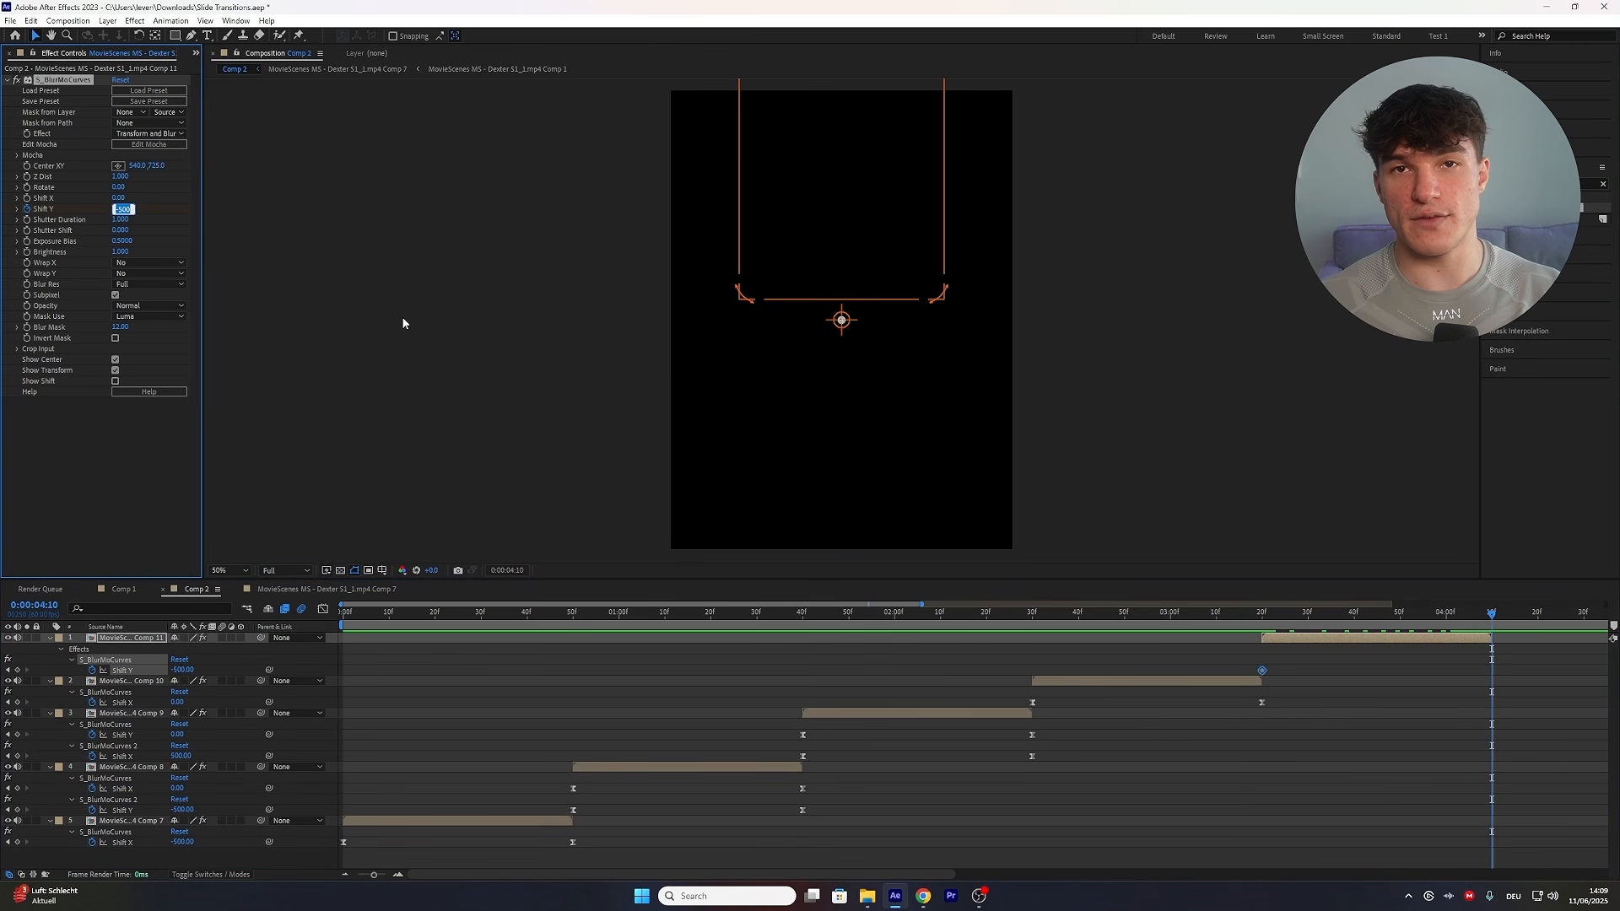
type("0")
key("Return")
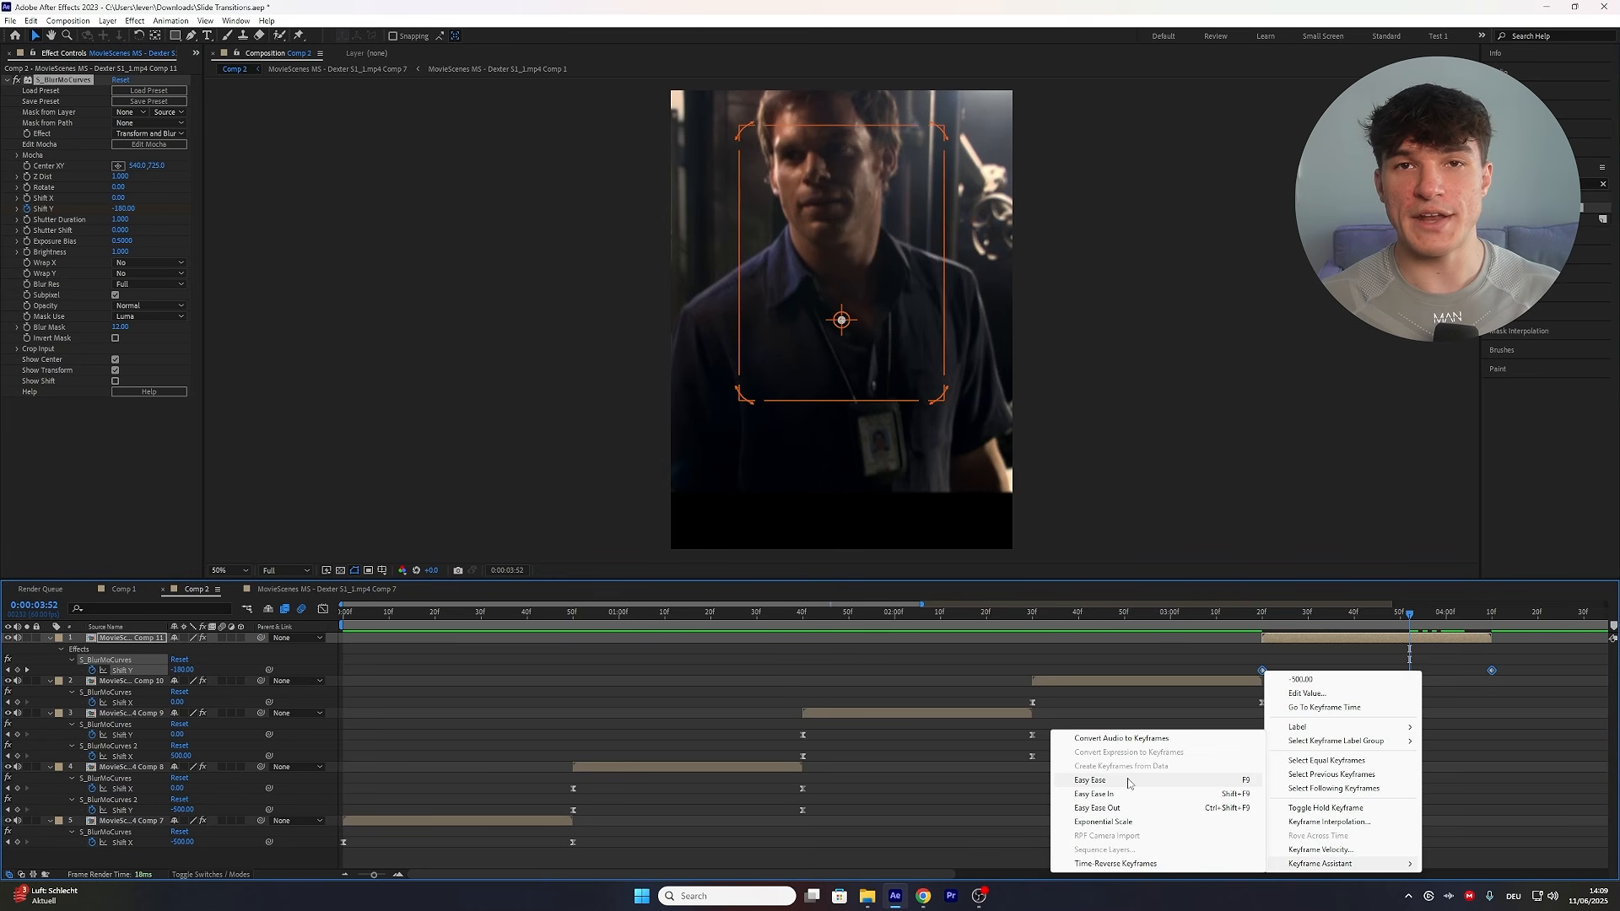
Easy Ease the fifth clip's Shift Y keyframes, reshape their curve to rise steeply at the start and level off, and preview the motion.
left_click(1125, 782)
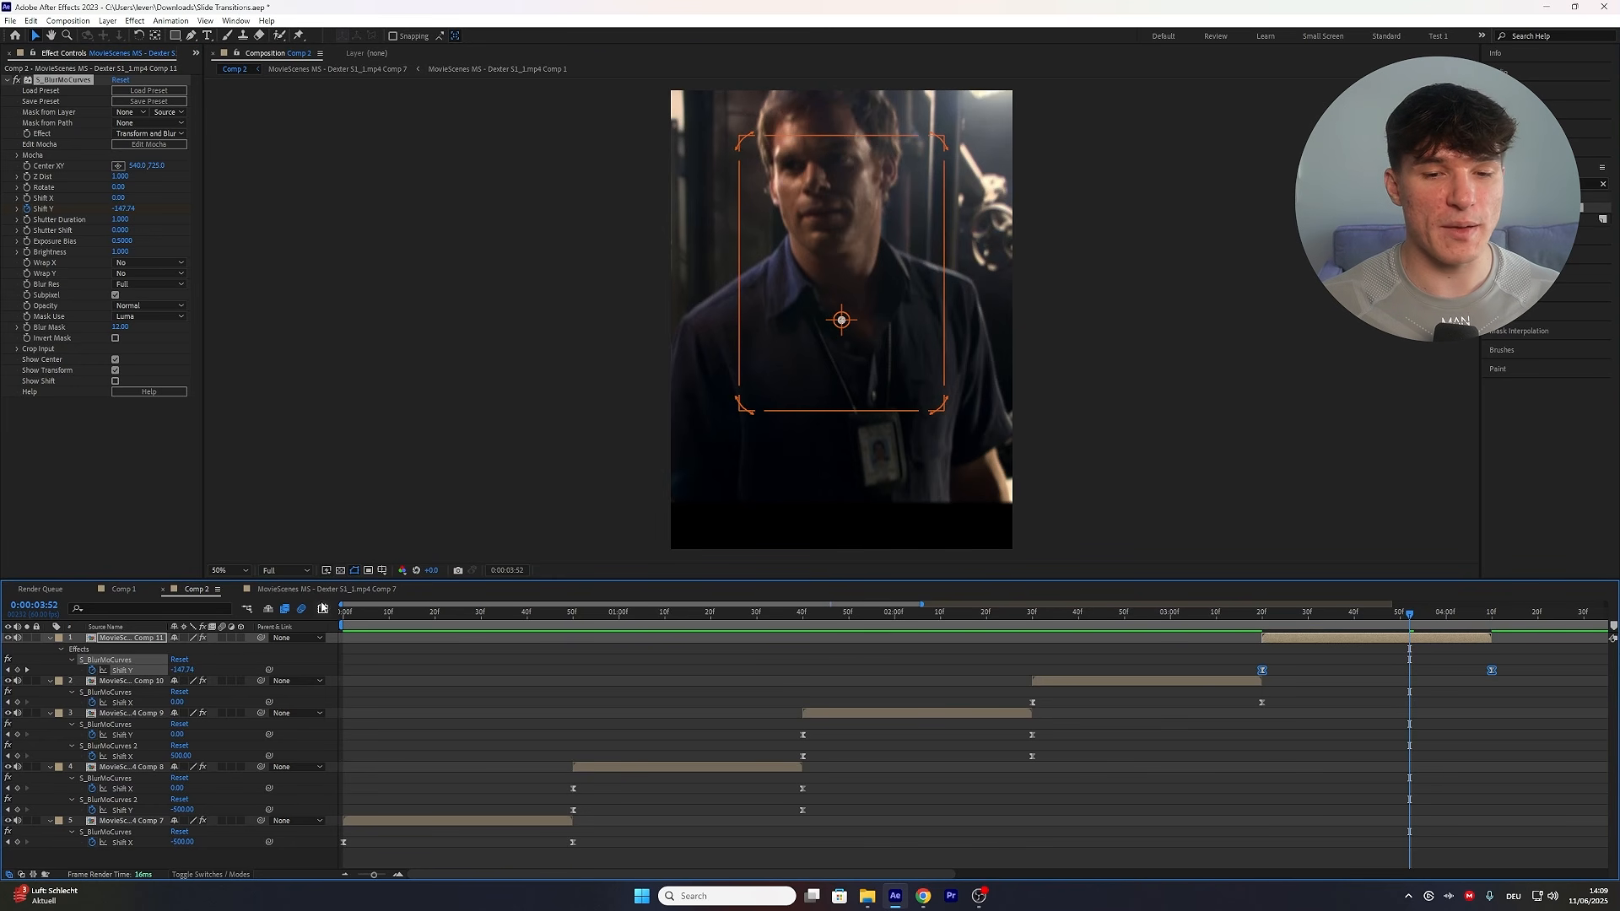
left_click(322, 608)
left_click(1268, 829)
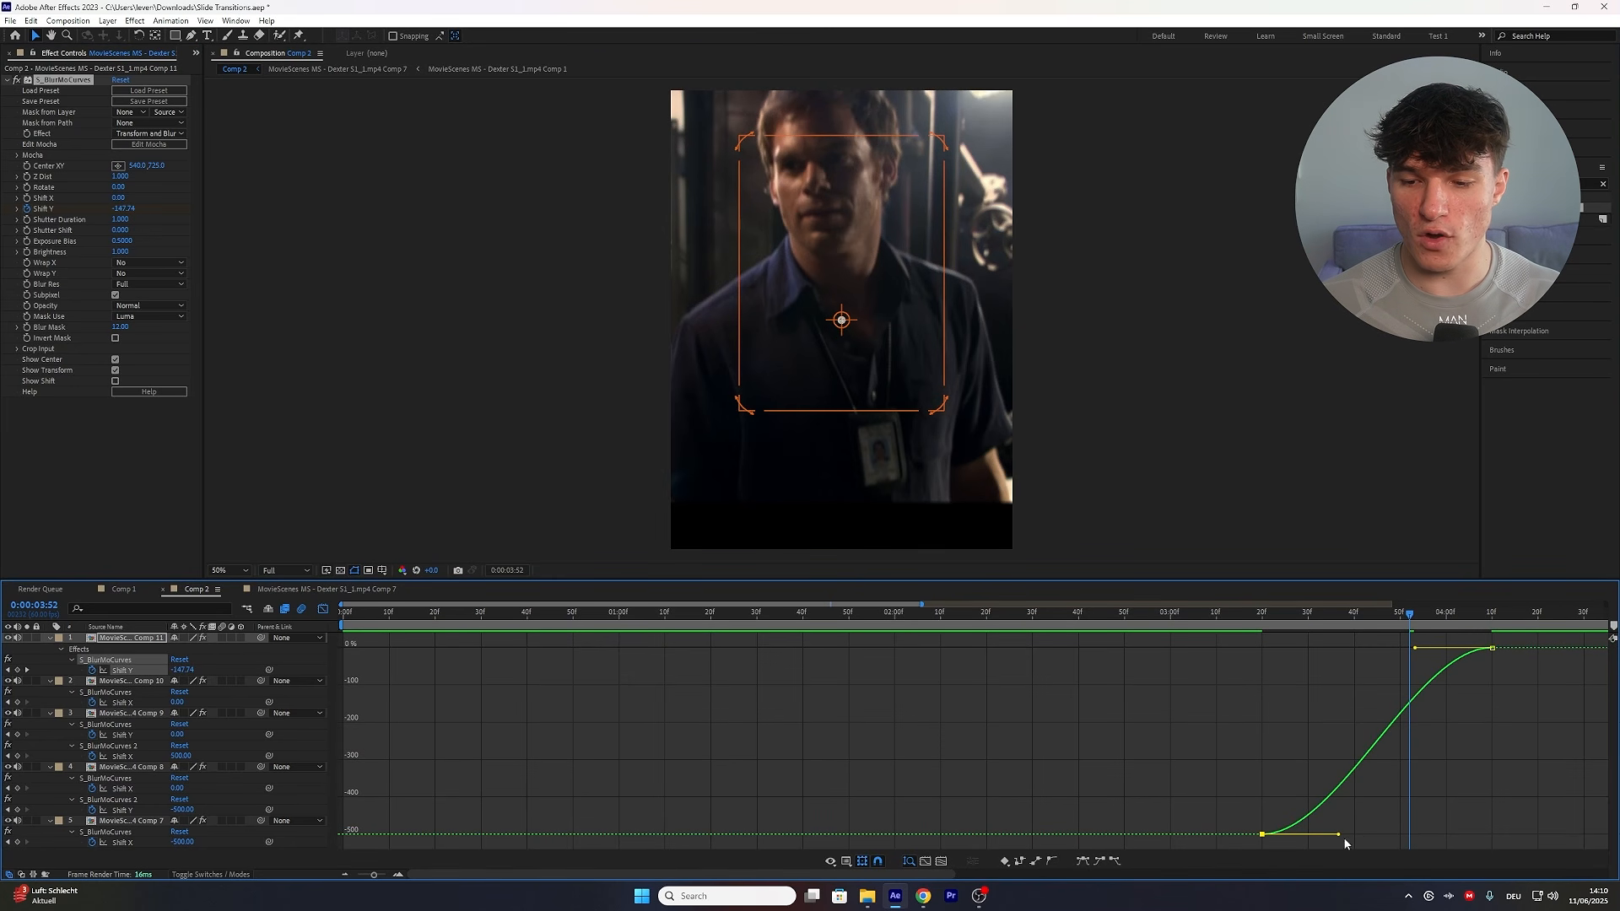
left_click_drag(1340, 836, 1265, 676)
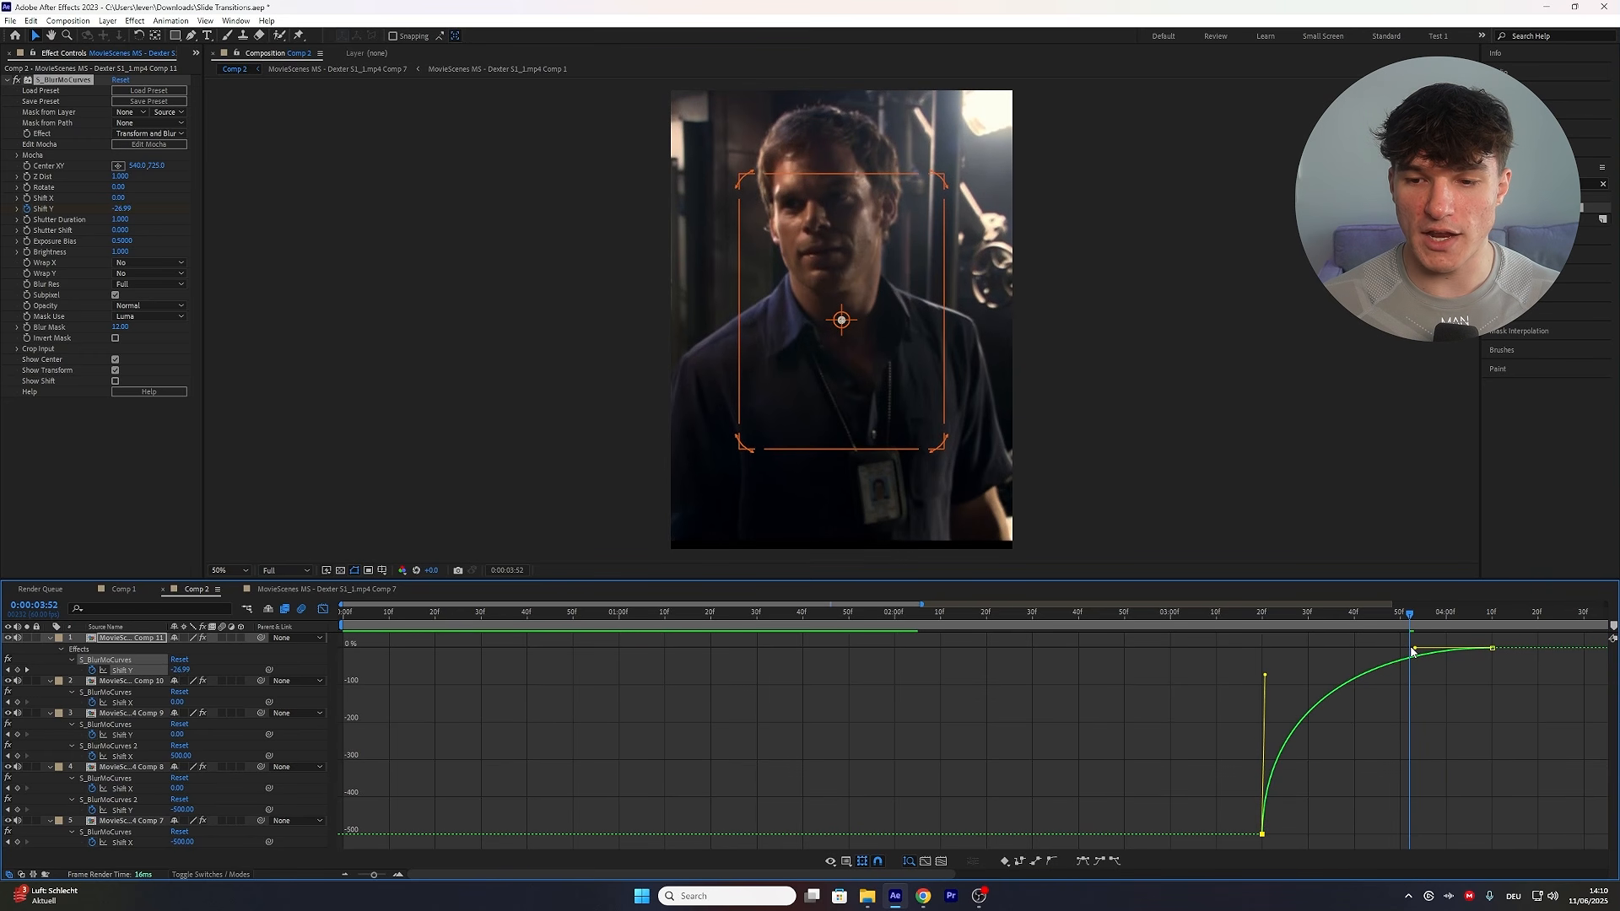
left_click_drag(1409, 648, 1358, 621)
key("shift+F3")
key("space")
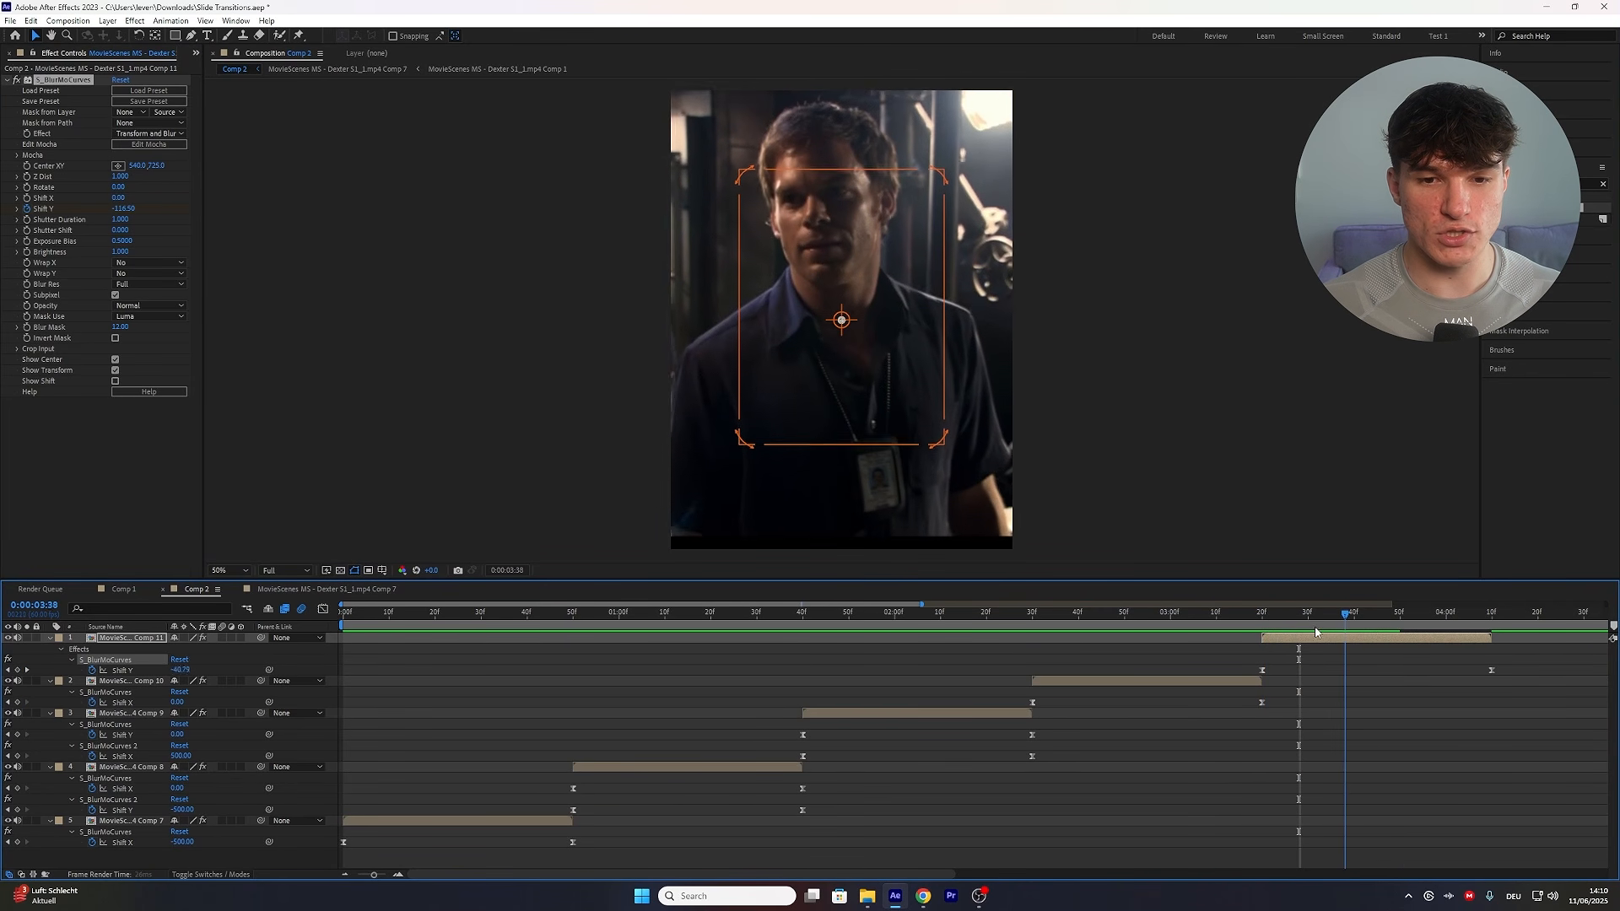
Set the fifth clip's Wrap Y to Reflect and review the transition from the fourth clip into it.
left_click(148, 274)
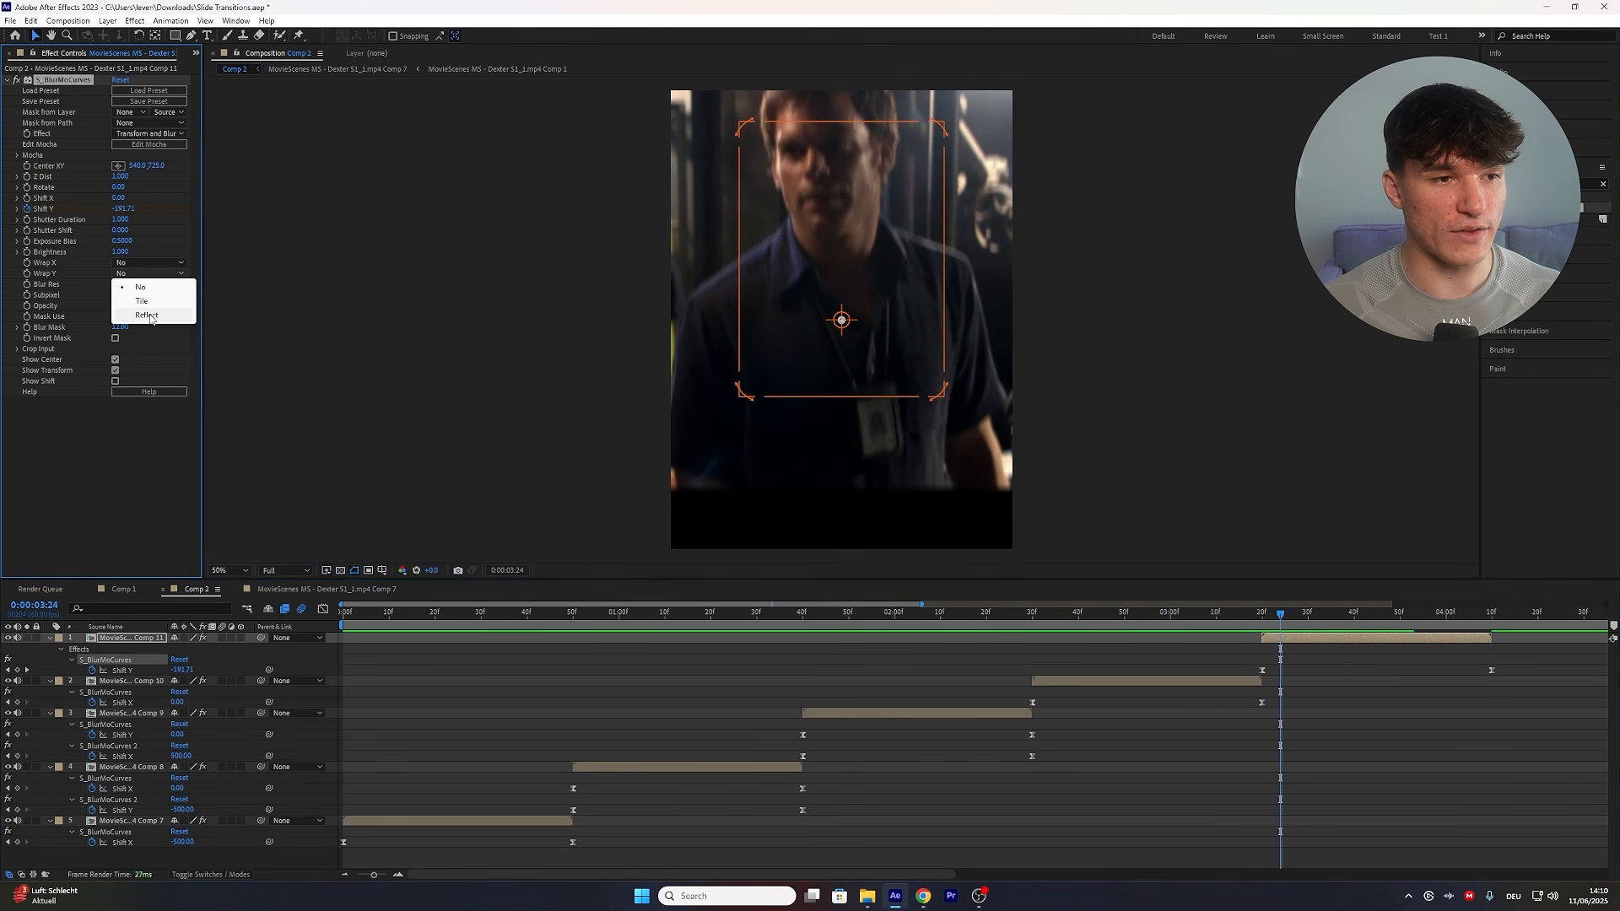
left_click(151, 314)
key("space")
left_click(1244, 621)
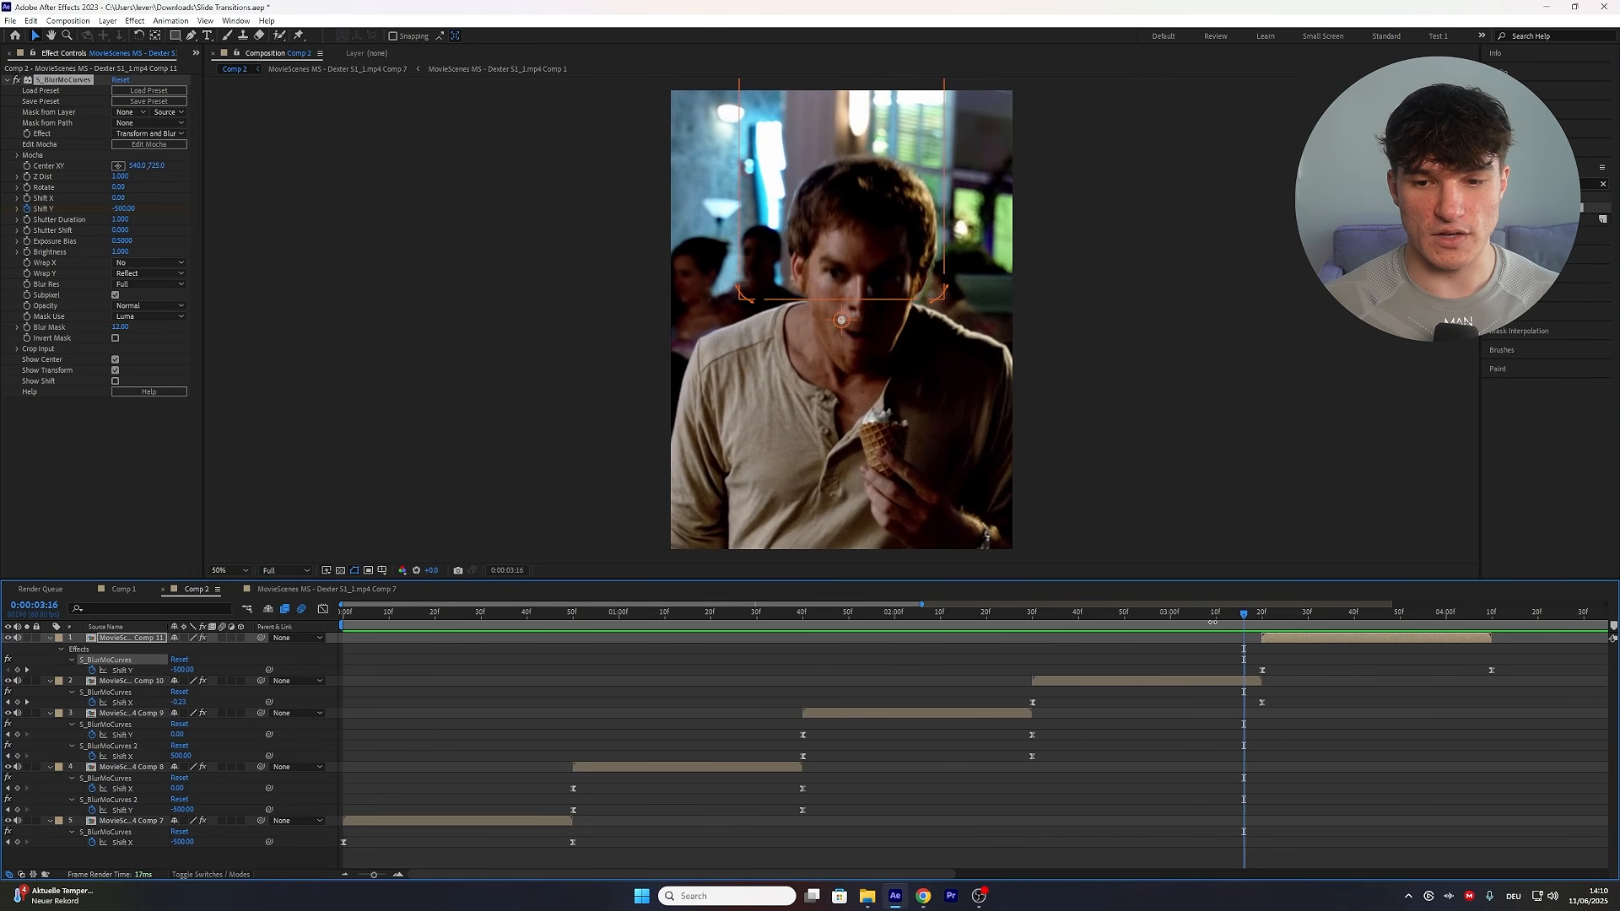
left_click(1305, 619)
left_click_drag(1294, 618, 1181, 620)
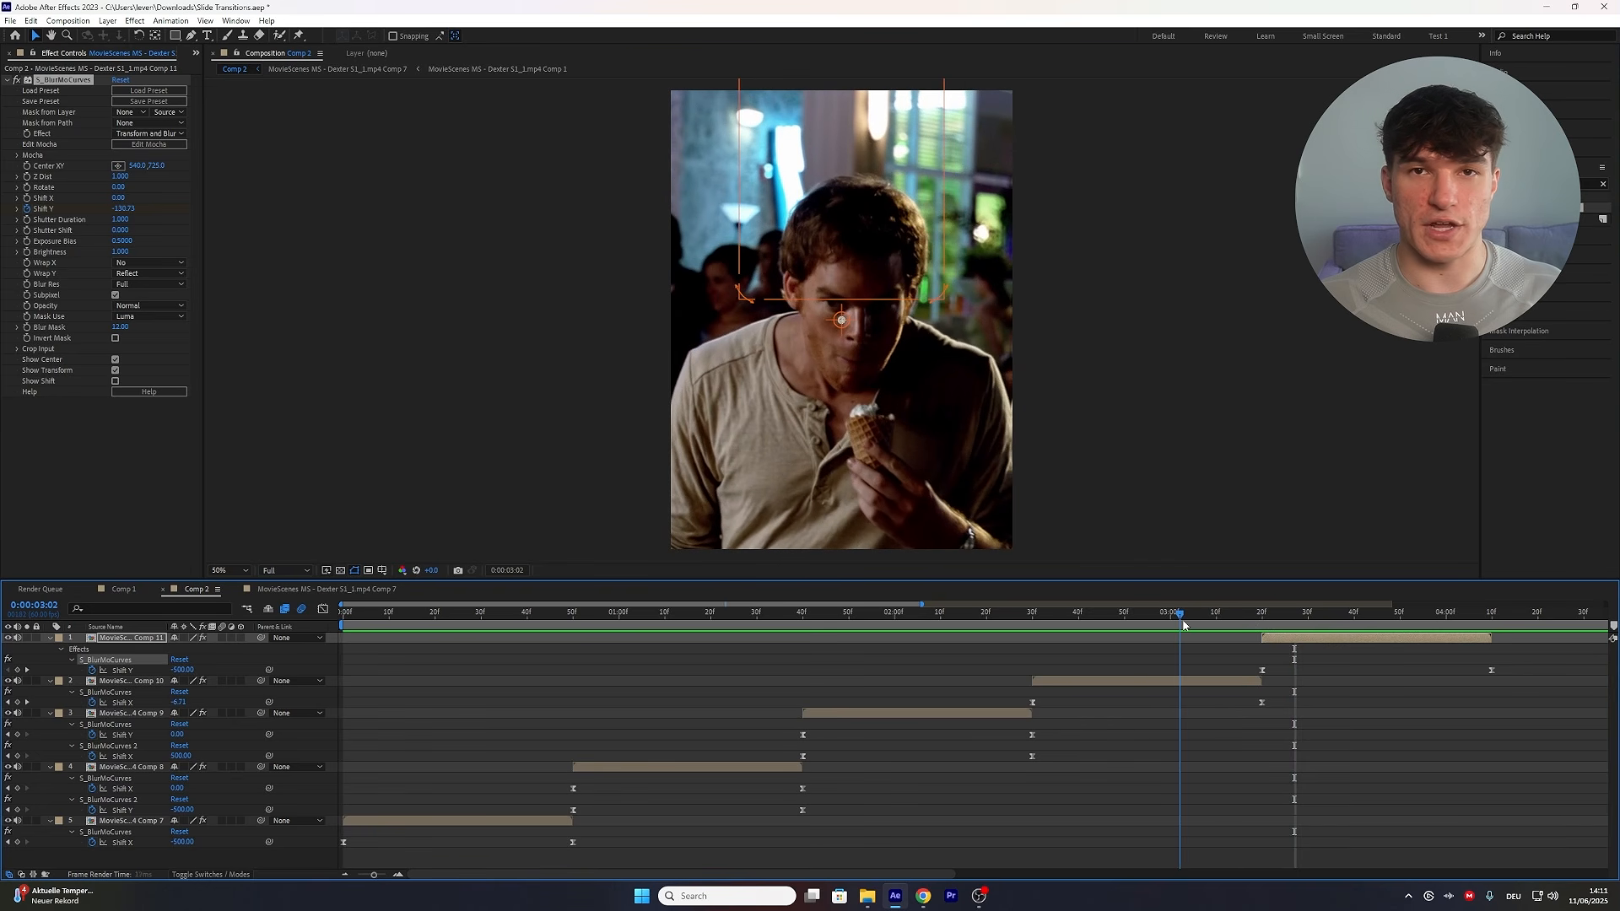
Add a second S_BlurMoCurves effect to the fourth clip and keyframe its Shift Y at 0 at the clip's start.
left_click(1178, 683)
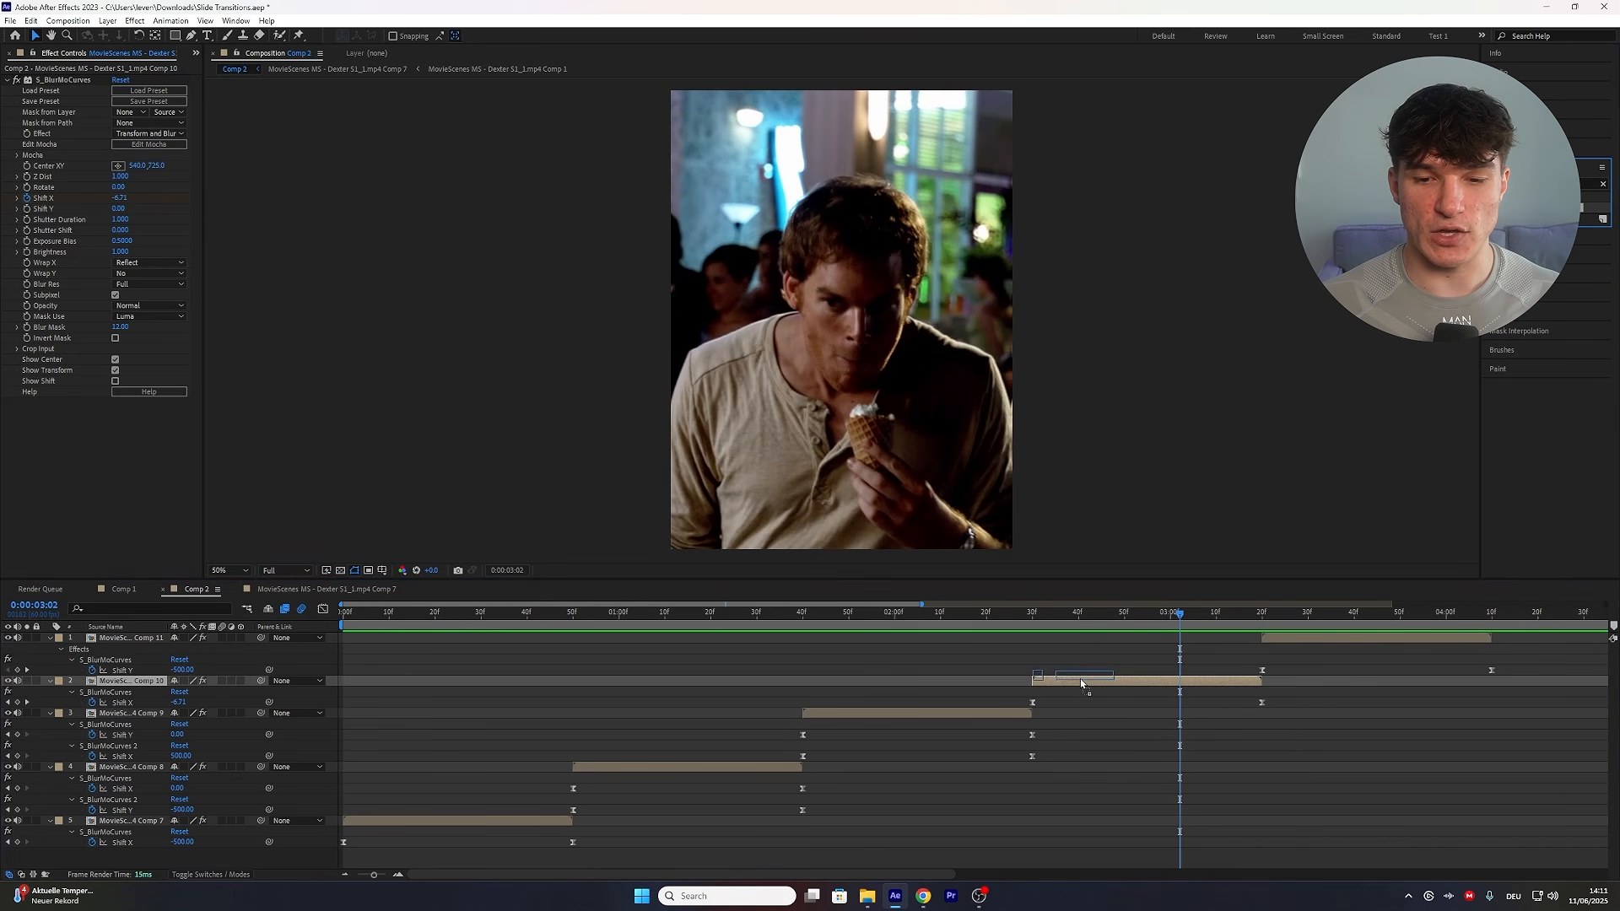
key("ctrl+d")
key("i")
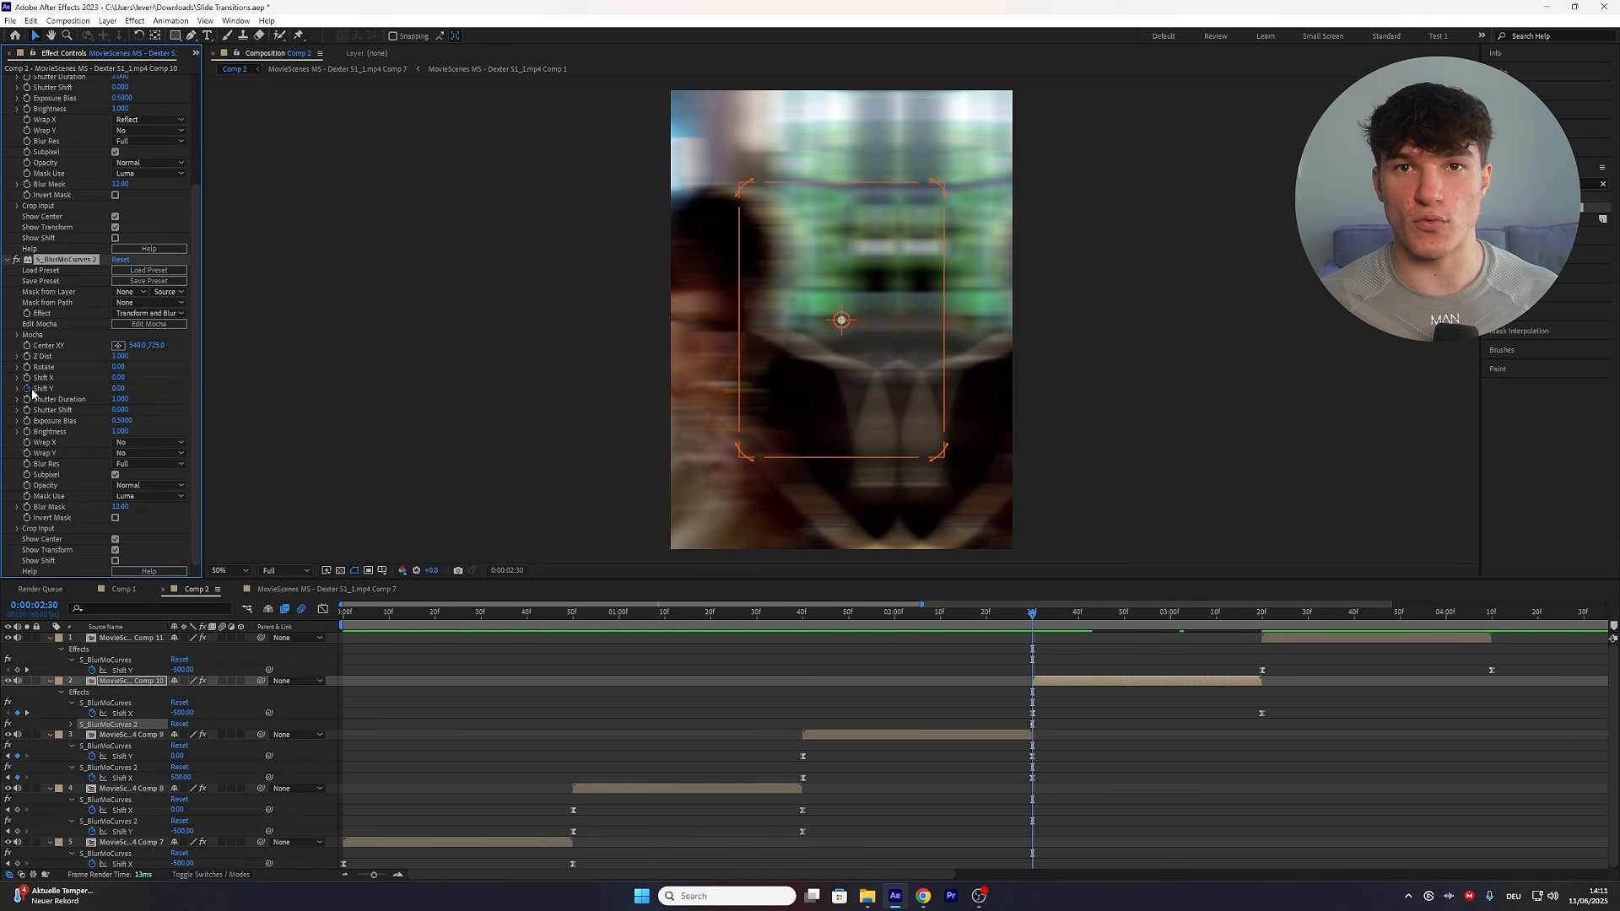
Set the fourth clip's second S_BlurMoCurves to Wrap Y Reflect and keyframe its Shift Y at 500 at the clip's end.
left_click(149, 453)
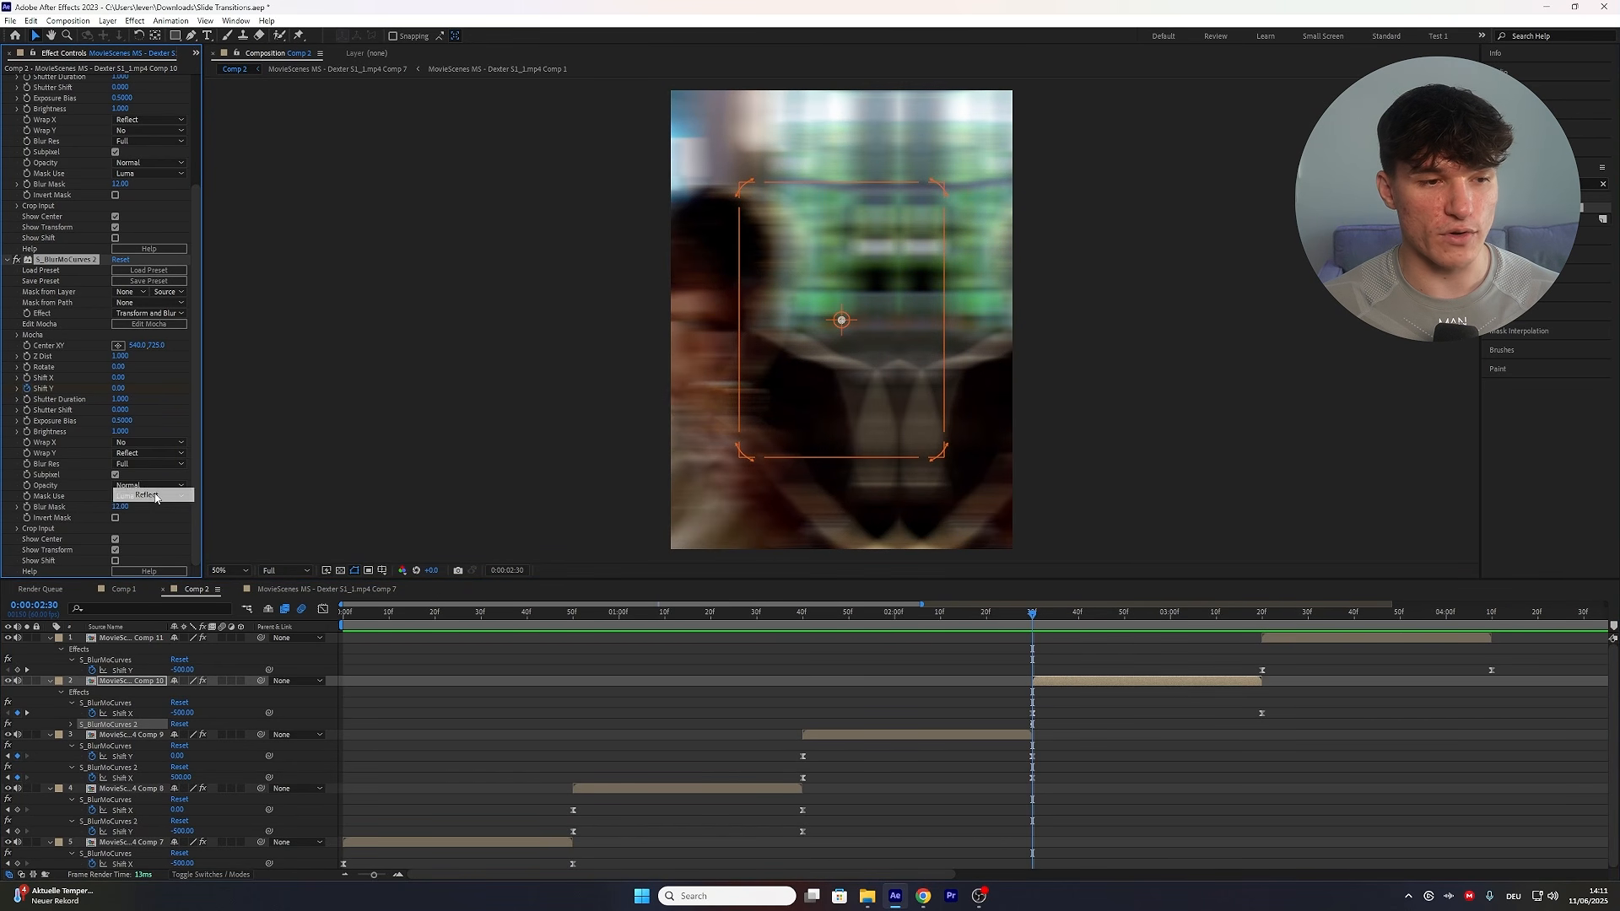
left_click(135, 493)
left_click(1034, 619)
left_click_drag(1035, 619, 1258, 662)
left_click(138, 380)
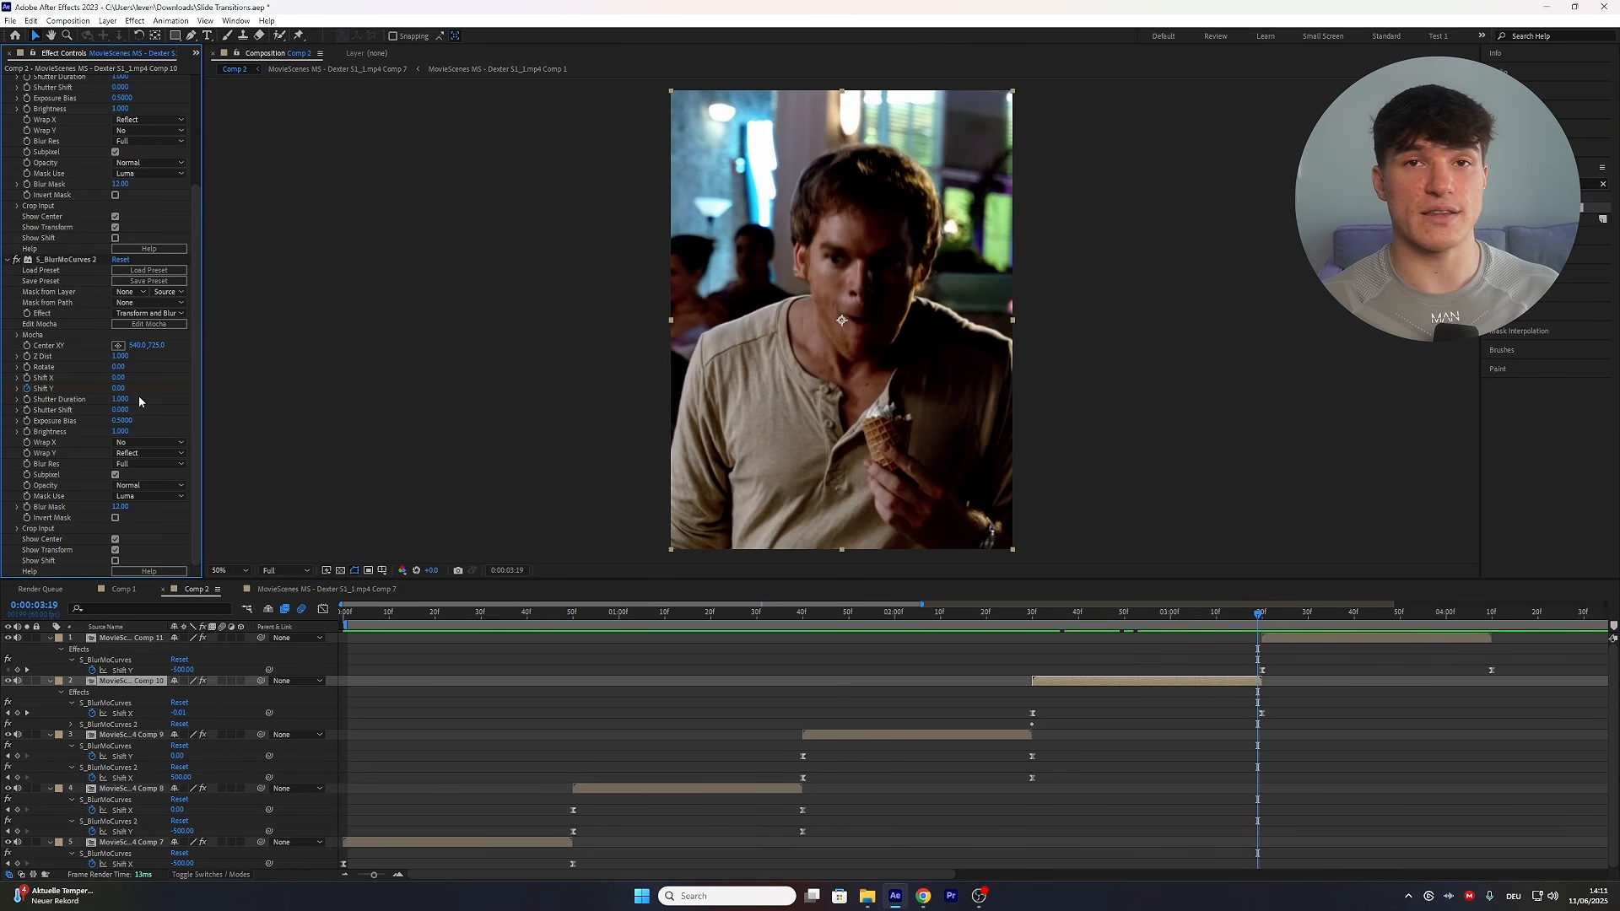
left_click(119, 388)
type("500")
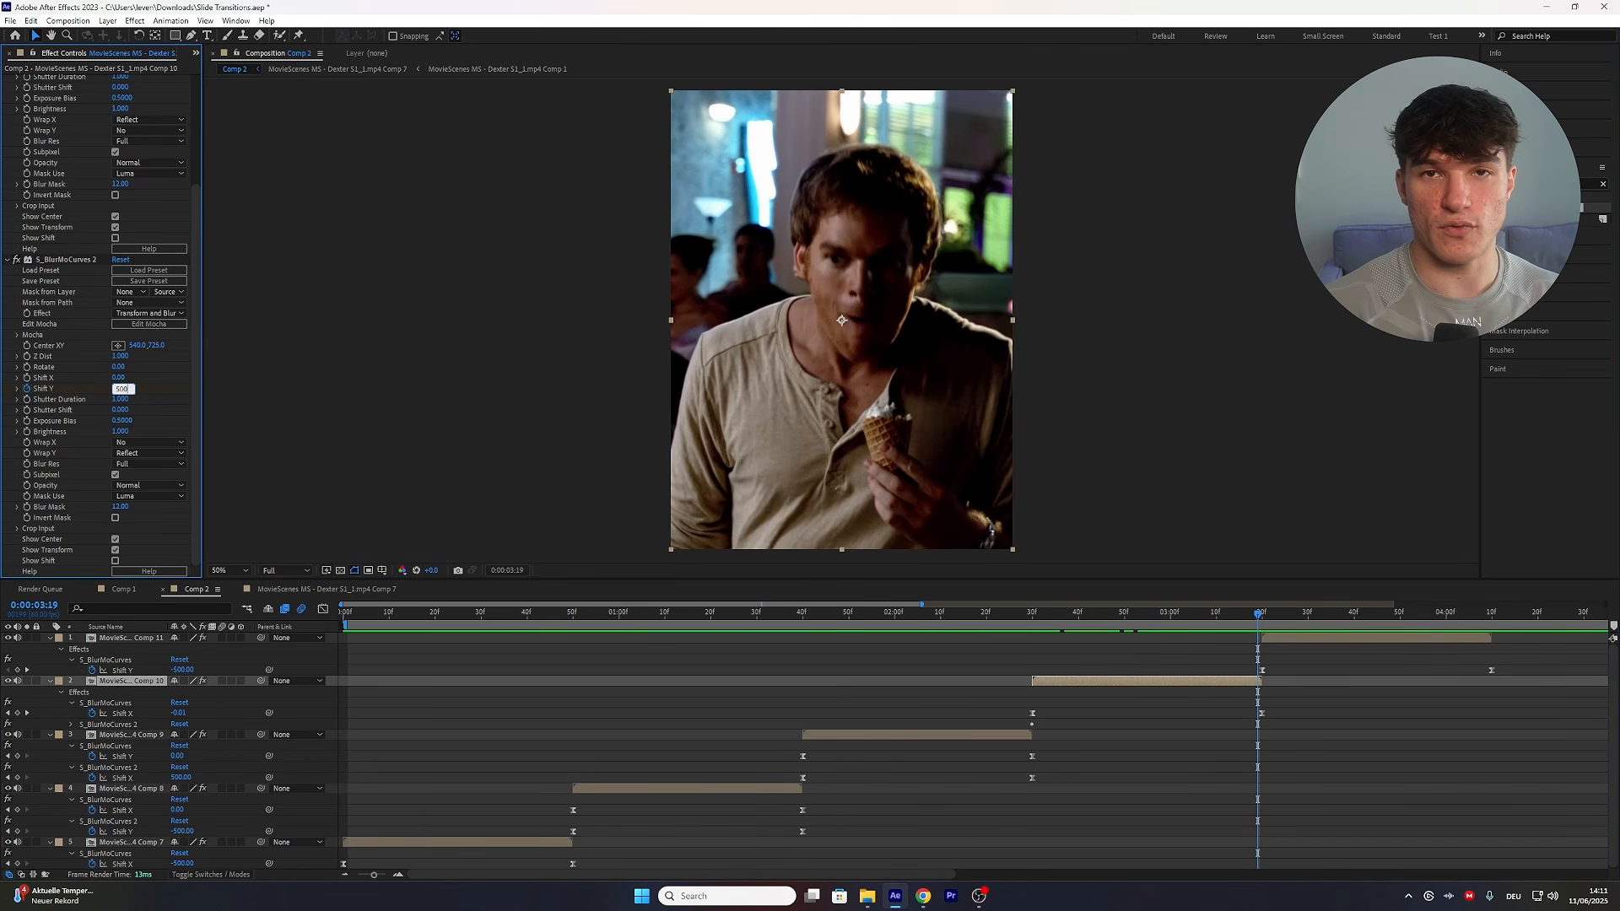
key("Return")
key("u")
left_click_drag(1258, 723, 1263, 723)
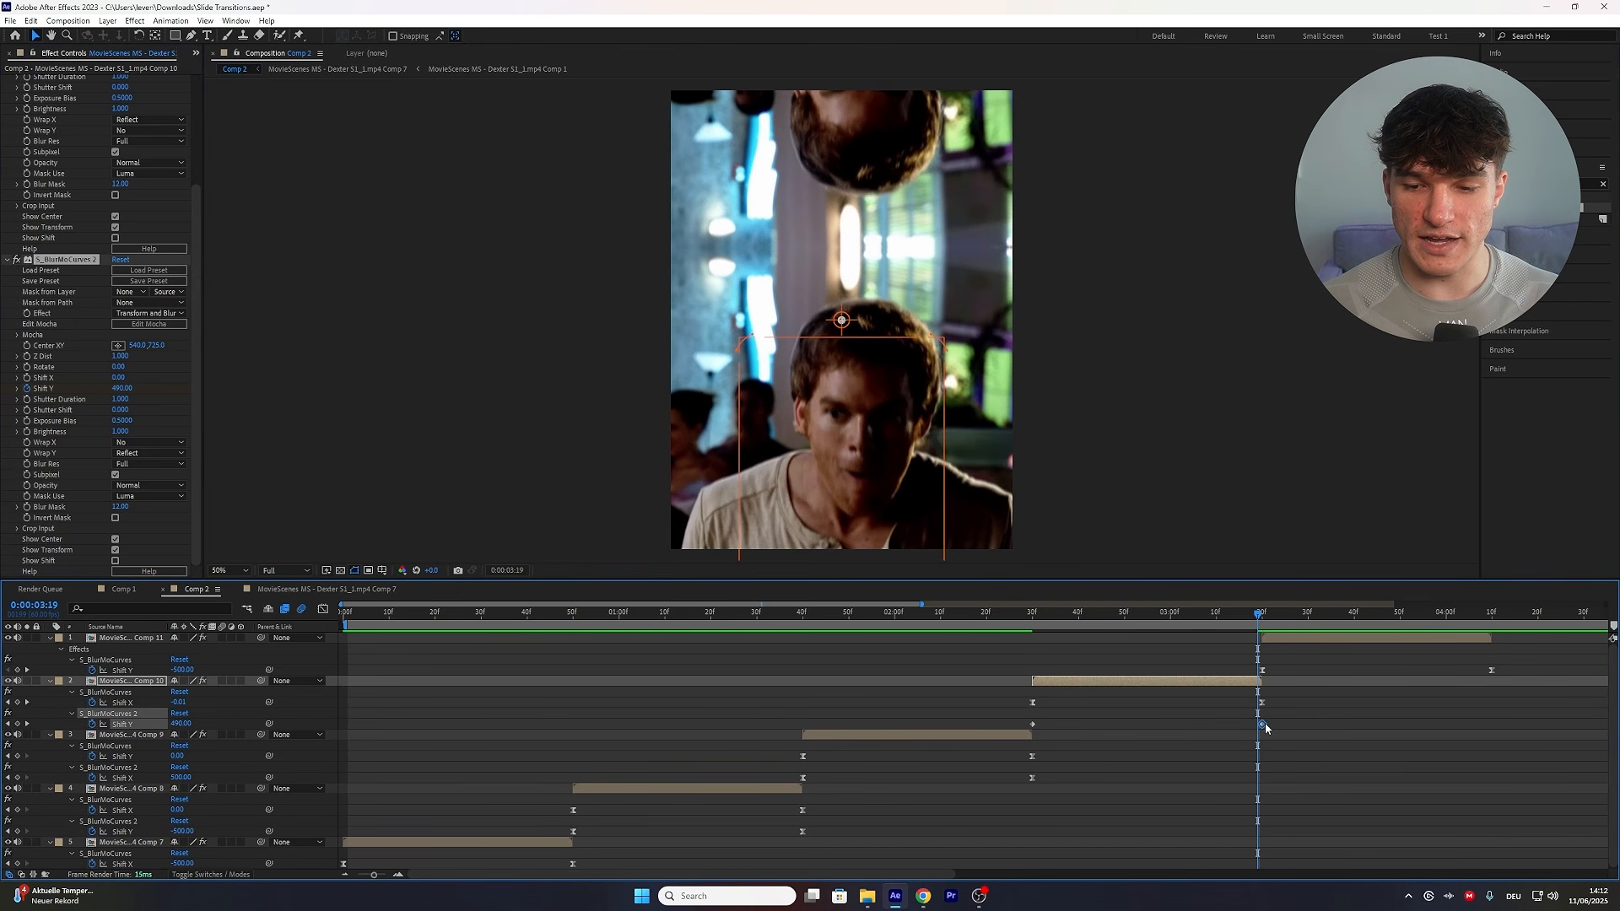
Easy Ease the fourth clip's Shift Y keyframes and reshape their curve to stay flat at first and rise steeply at the end.
right_click(1032, 724)
mouse_move(1050, 718)
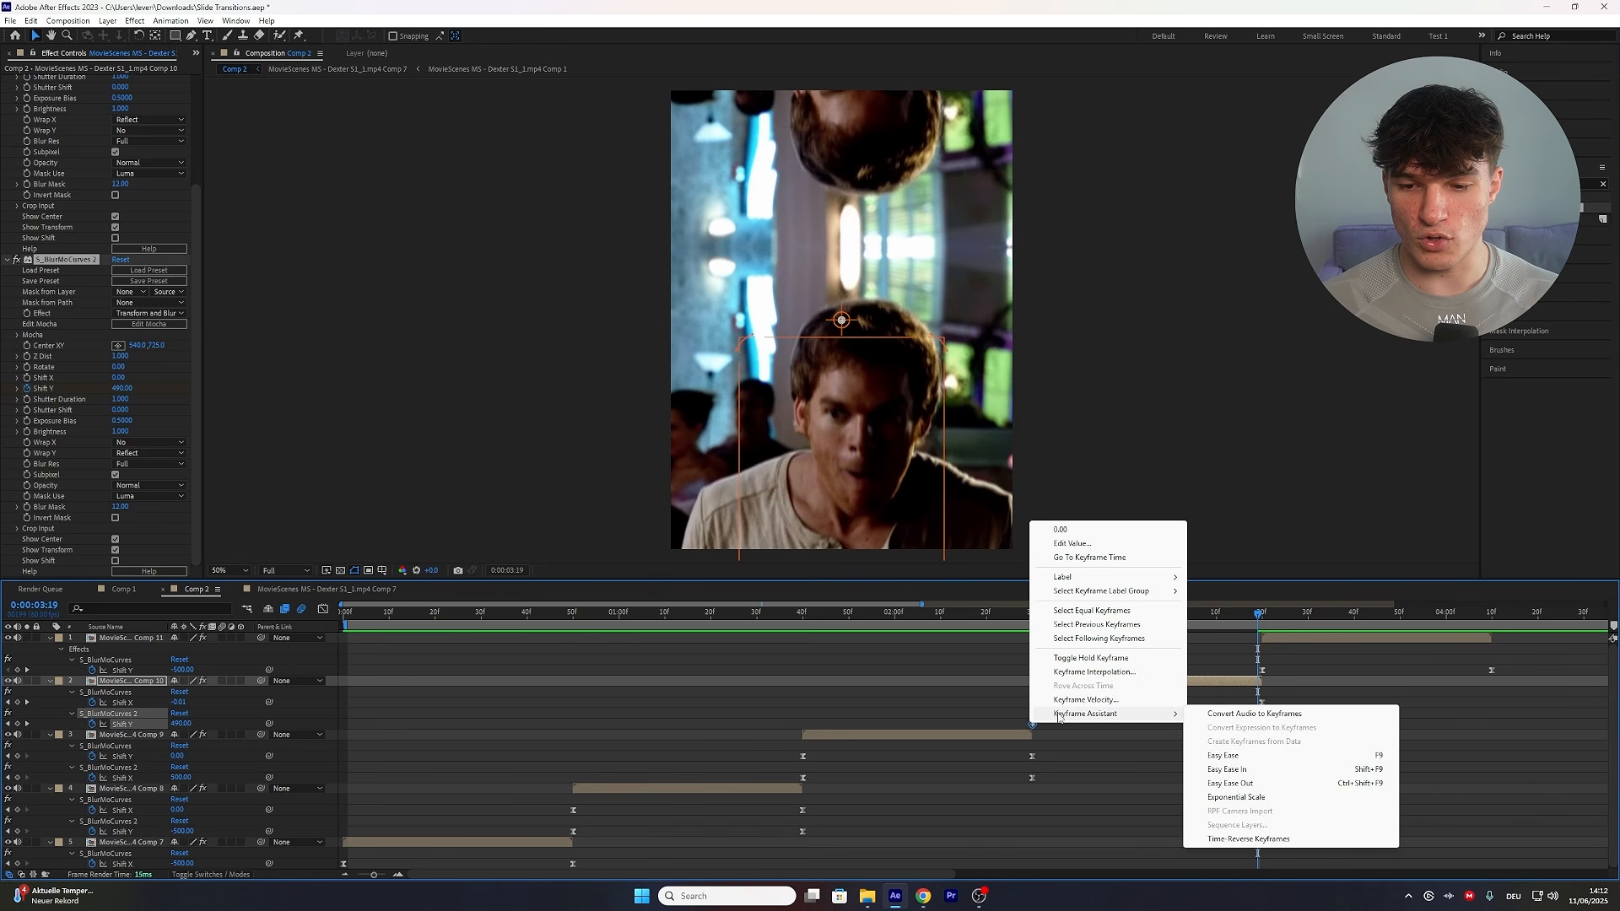
left_click(1240, 755)
left_click(323, 609)
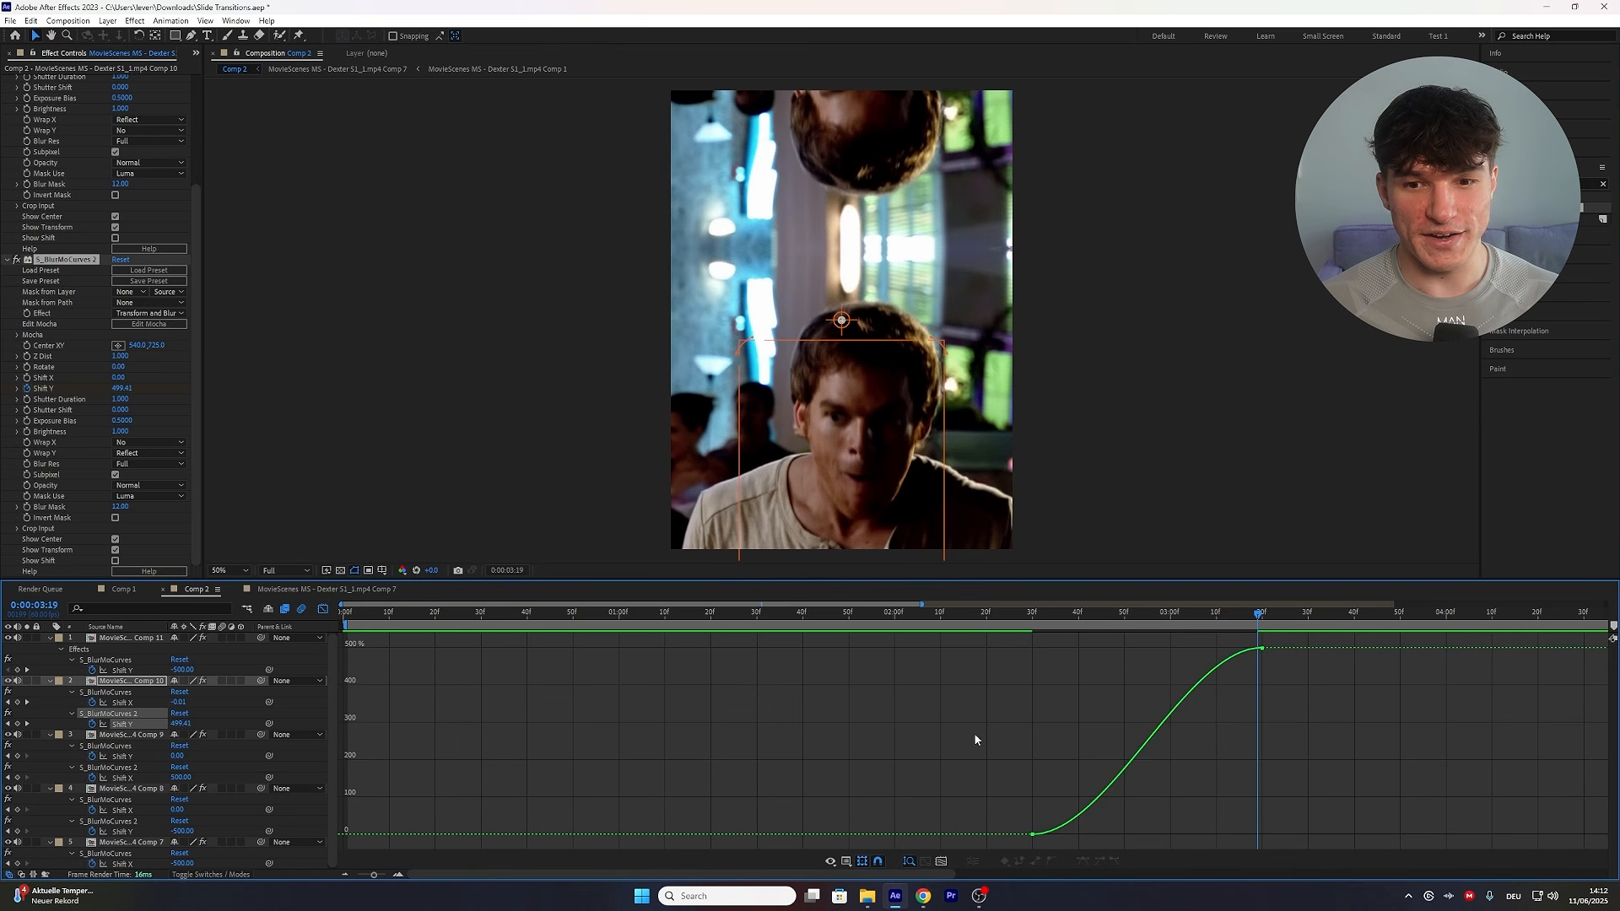
left_click(1033, 835)
left_click_drag(1108, 835, 1237, 835)
left_click_drag(1184, 652, 1327, 799)
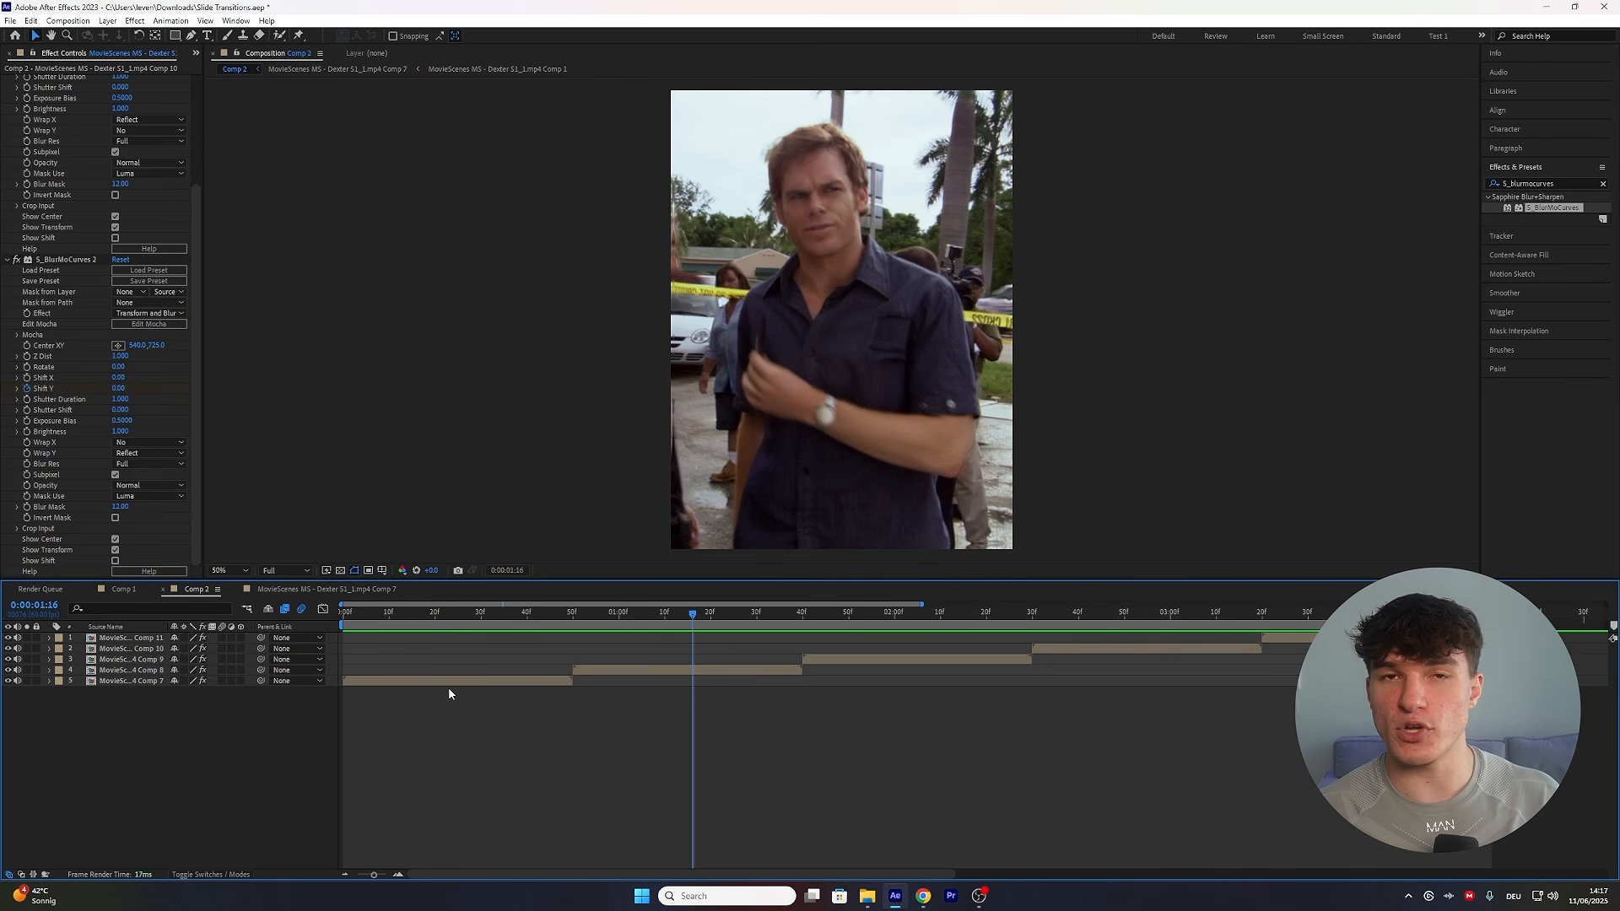
Pre-compose each of the five clips separately, moving all attributes into the new composition.
left_click(460, 682)
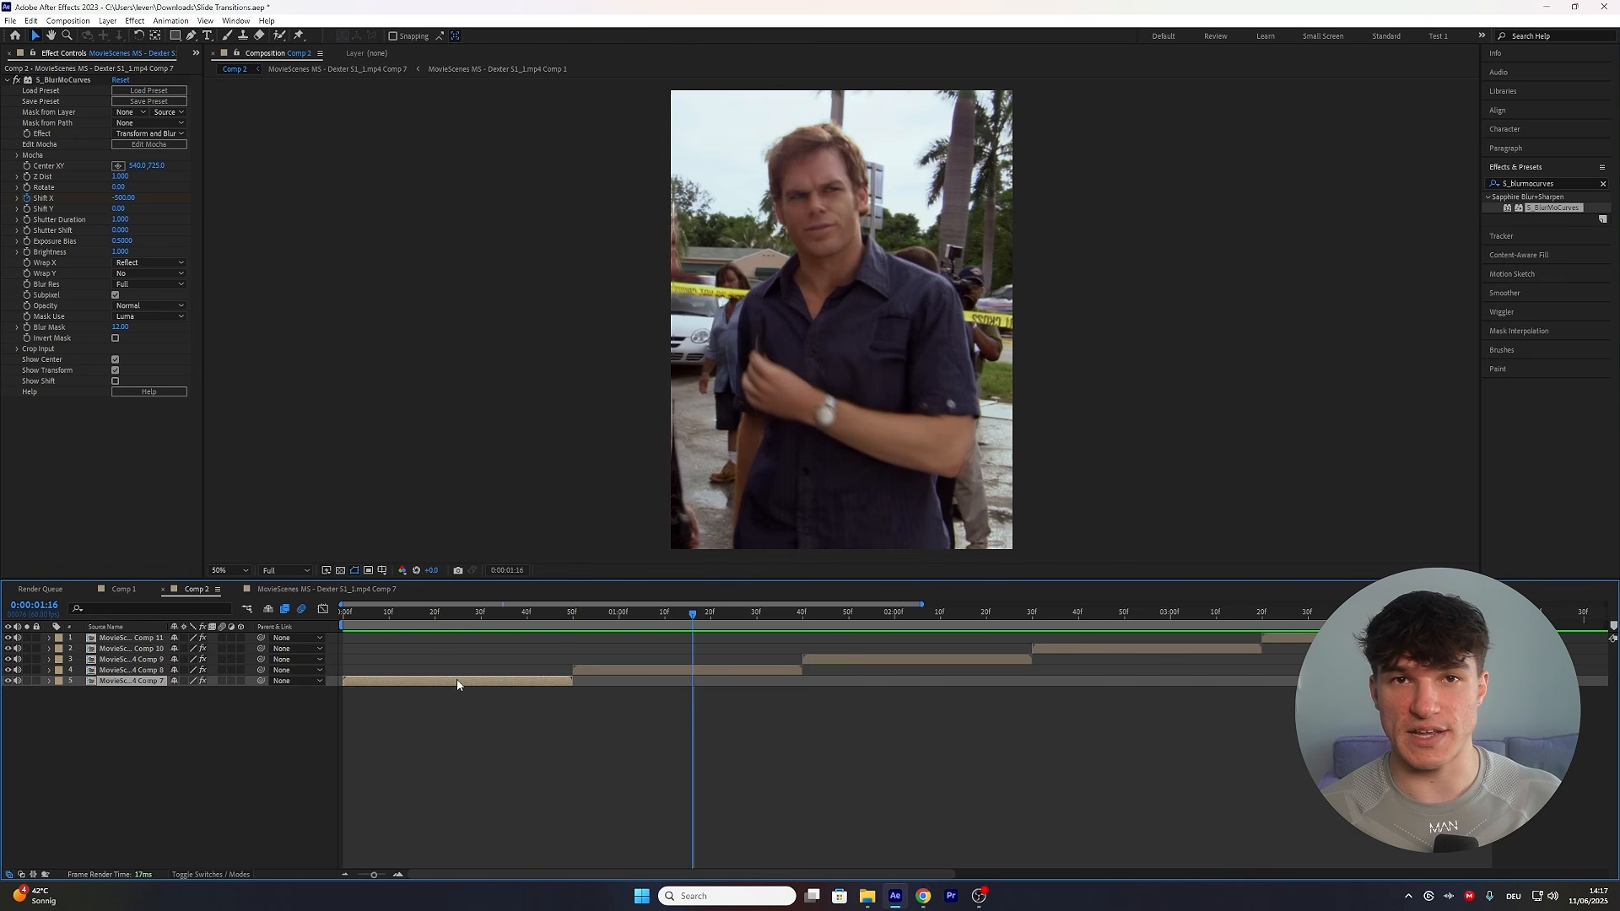
right_click(453, 685)
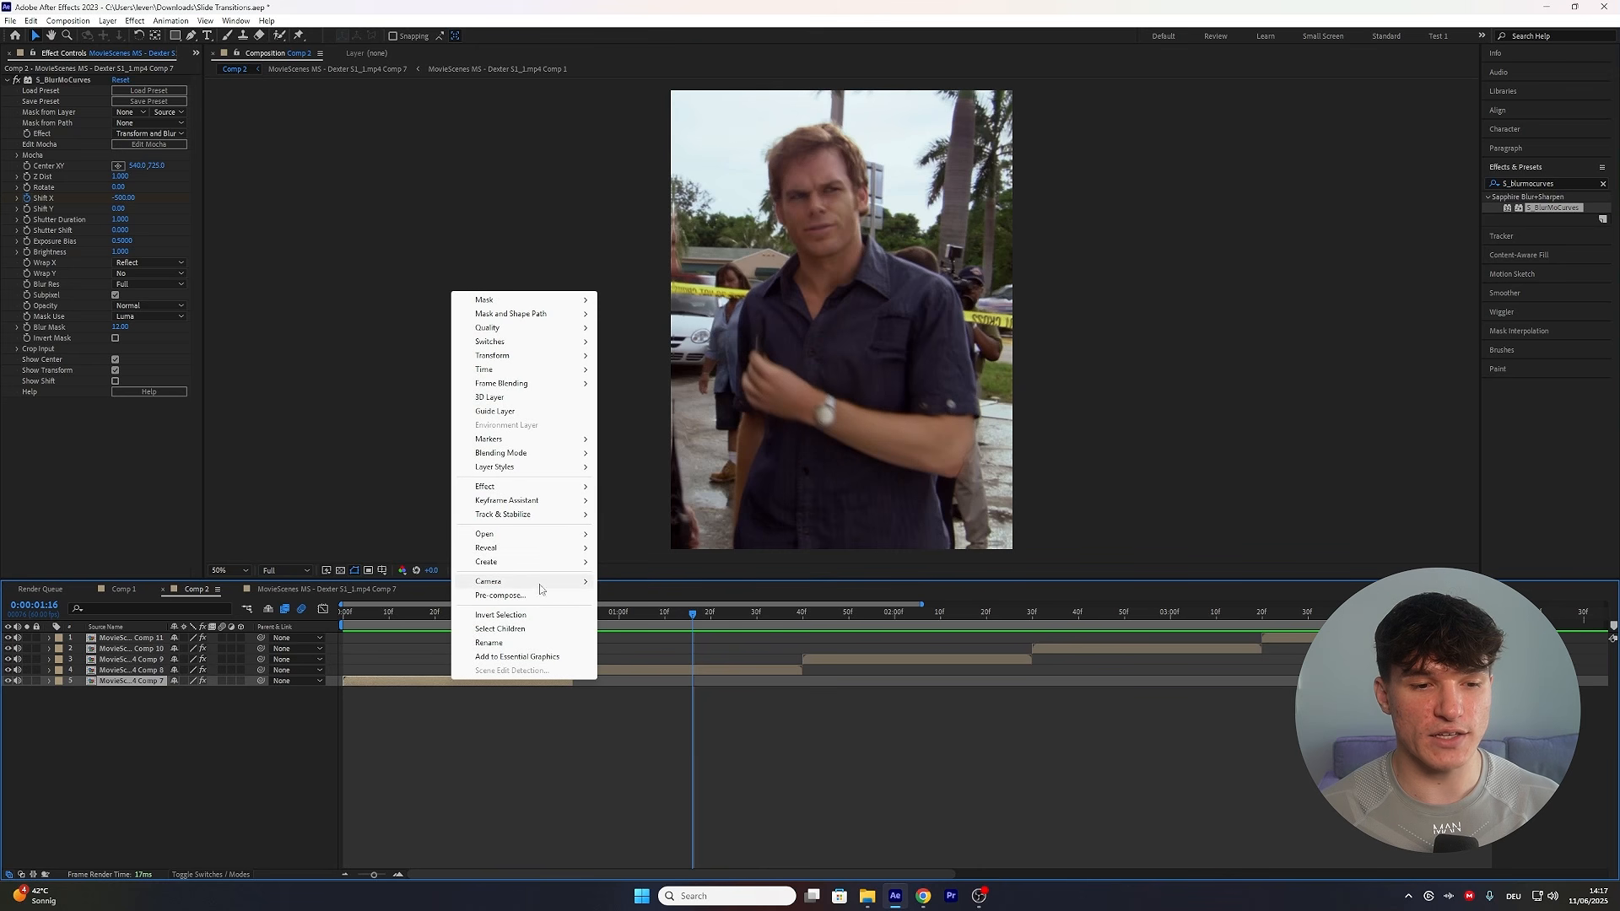
left_click(480, 591)
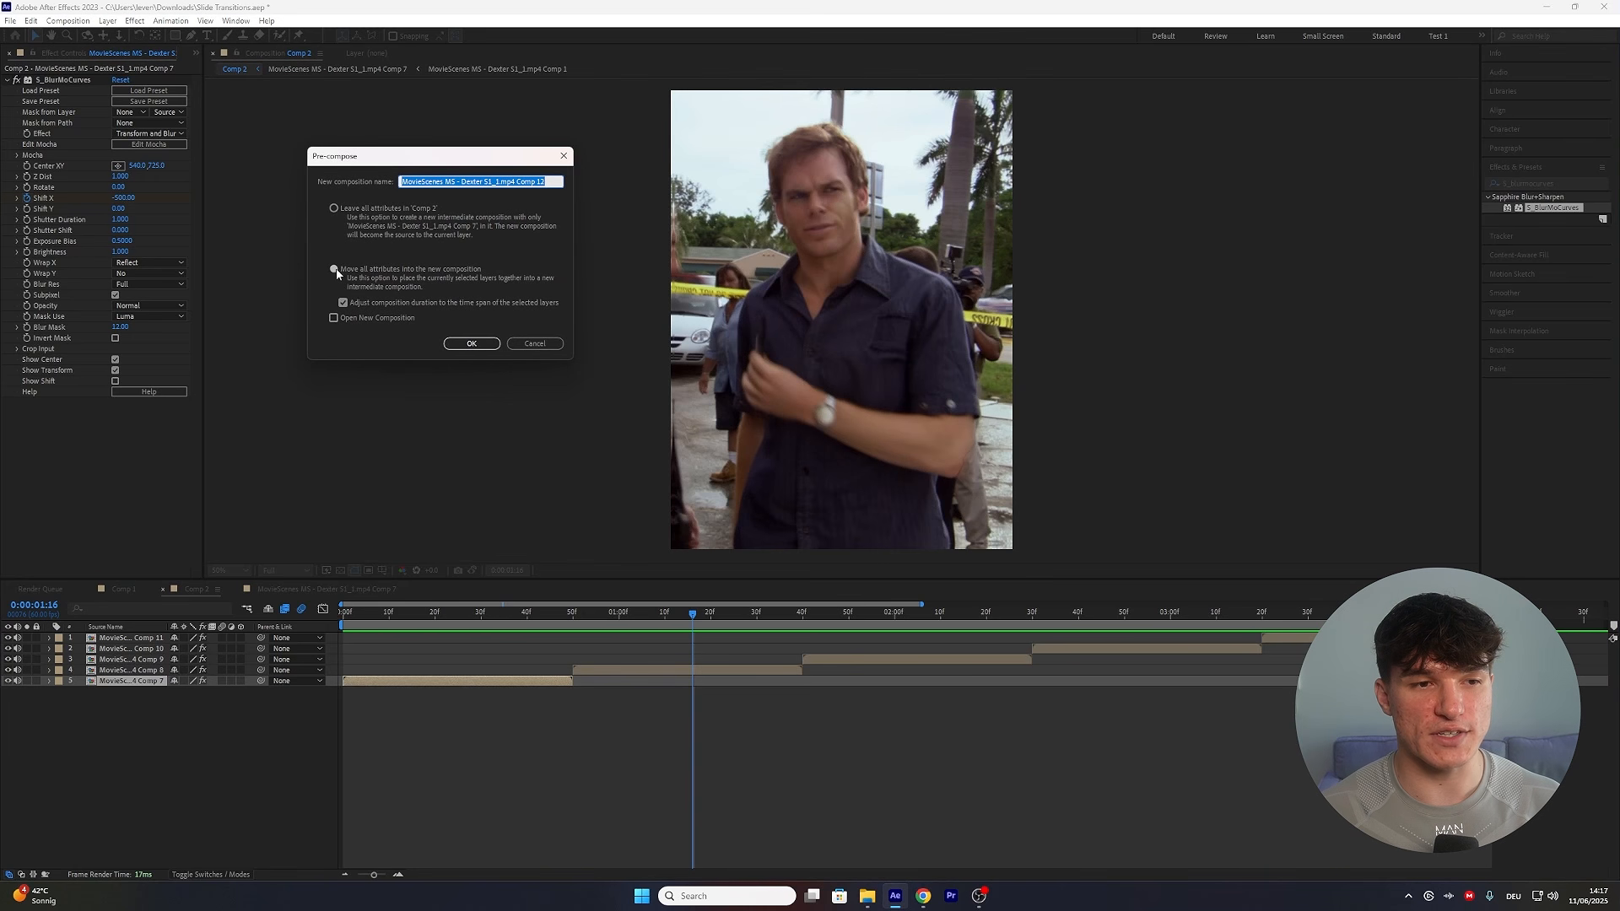
left_click(471, 341)
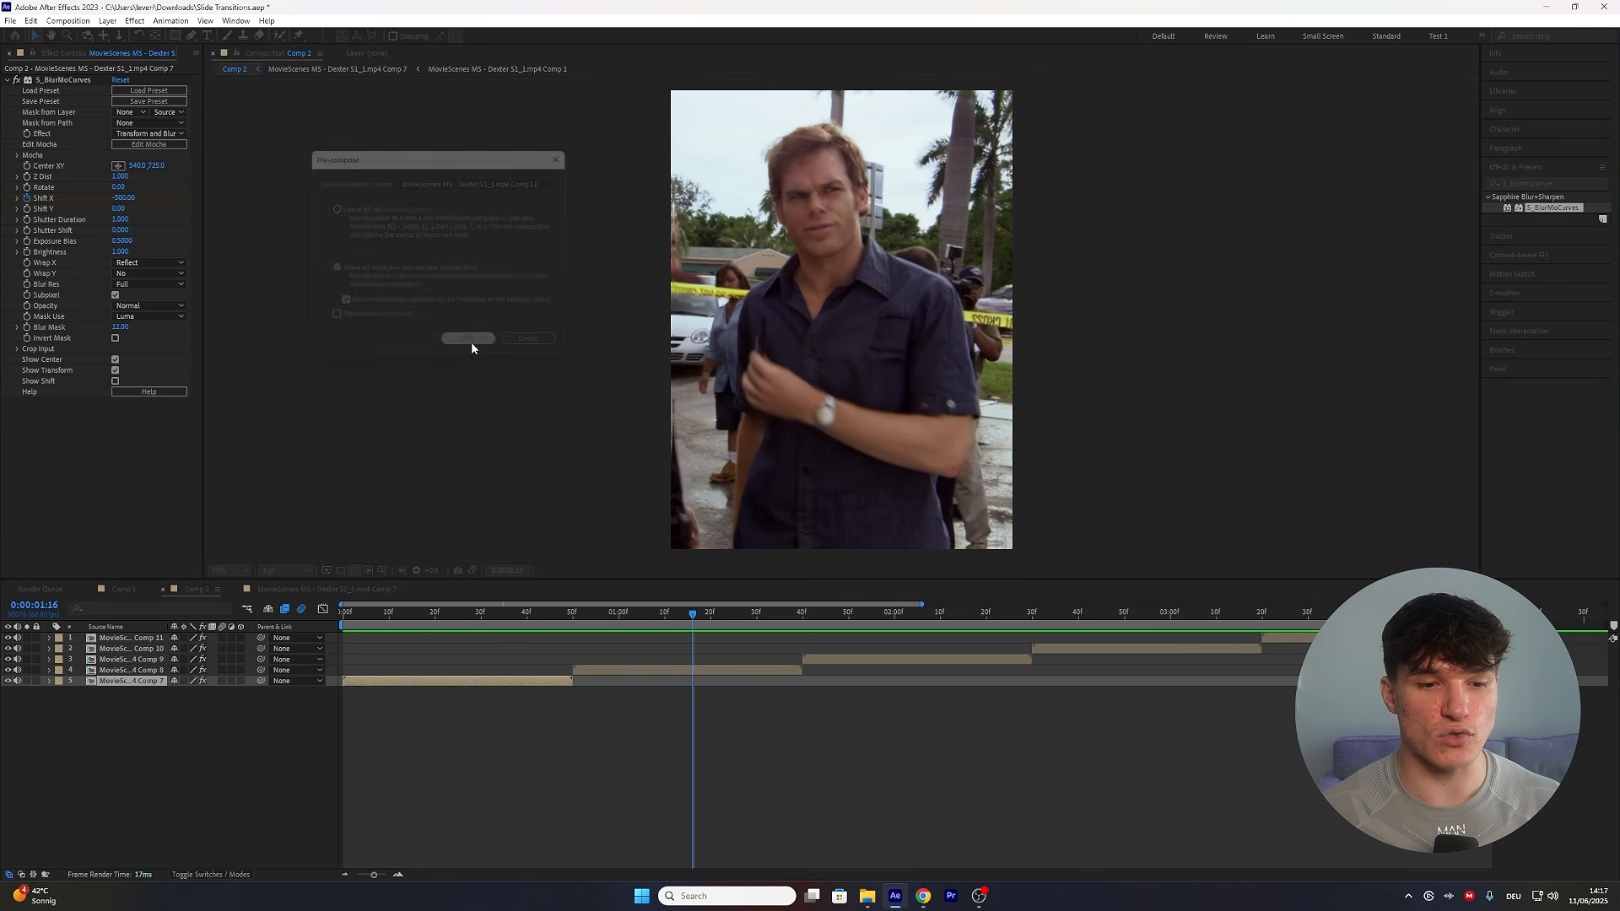
left_click(635, 668)
key("ctrl+shift+c")
left_click(470, 343)
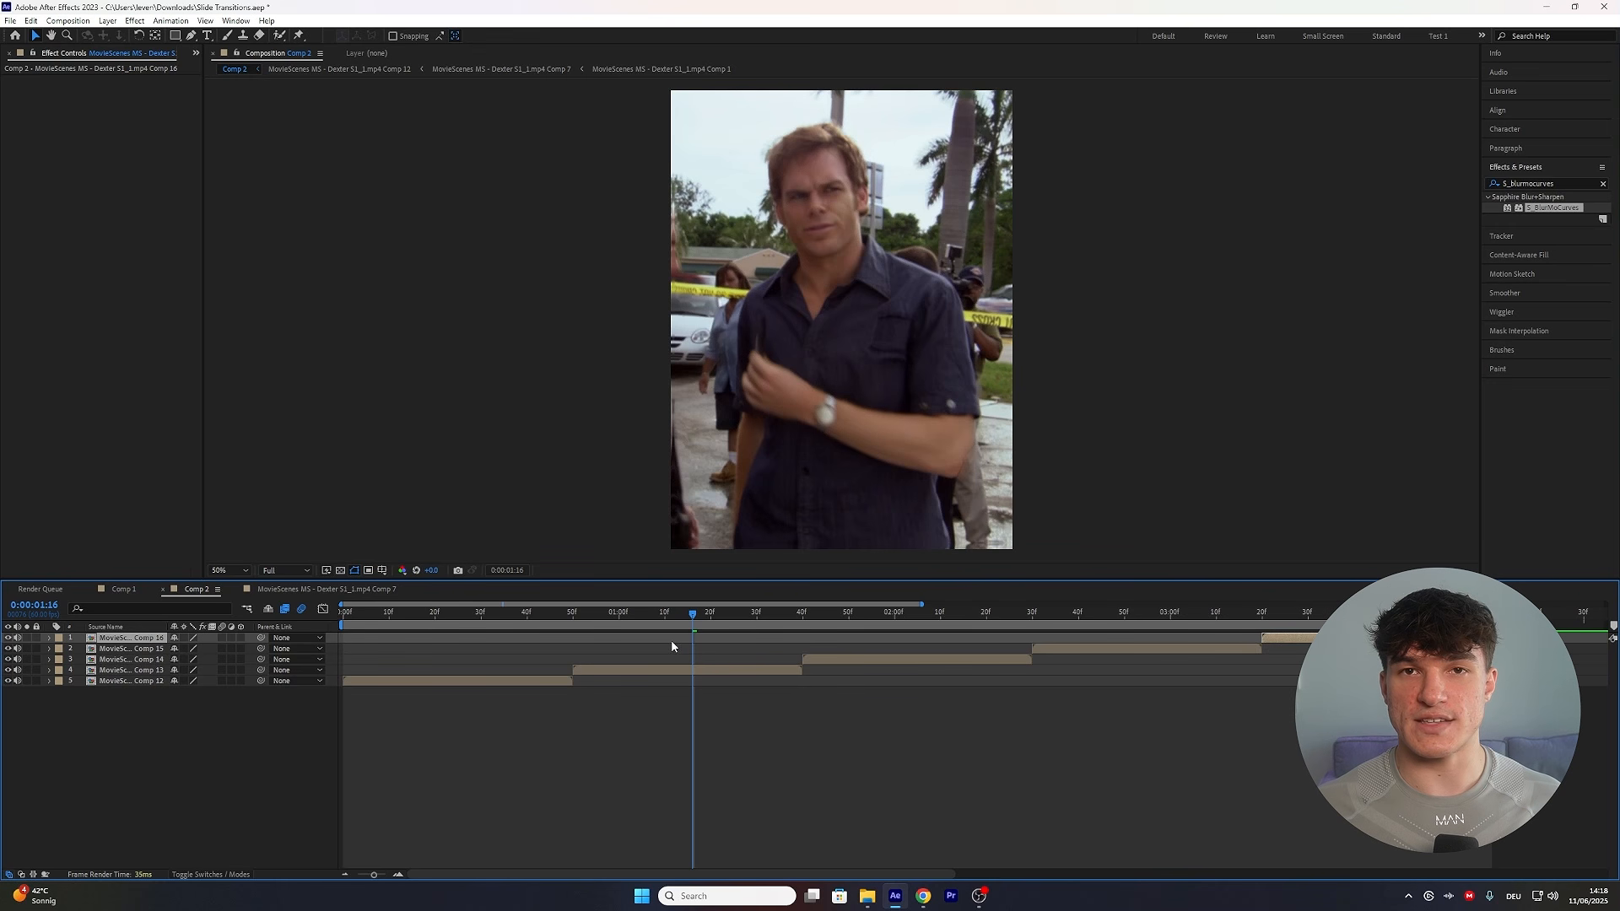
Add S_BlurMoCurves to the first pre-composed clip and keyframe its Z Dist at 0.5 at the clip's start.
left_click(504, 682)
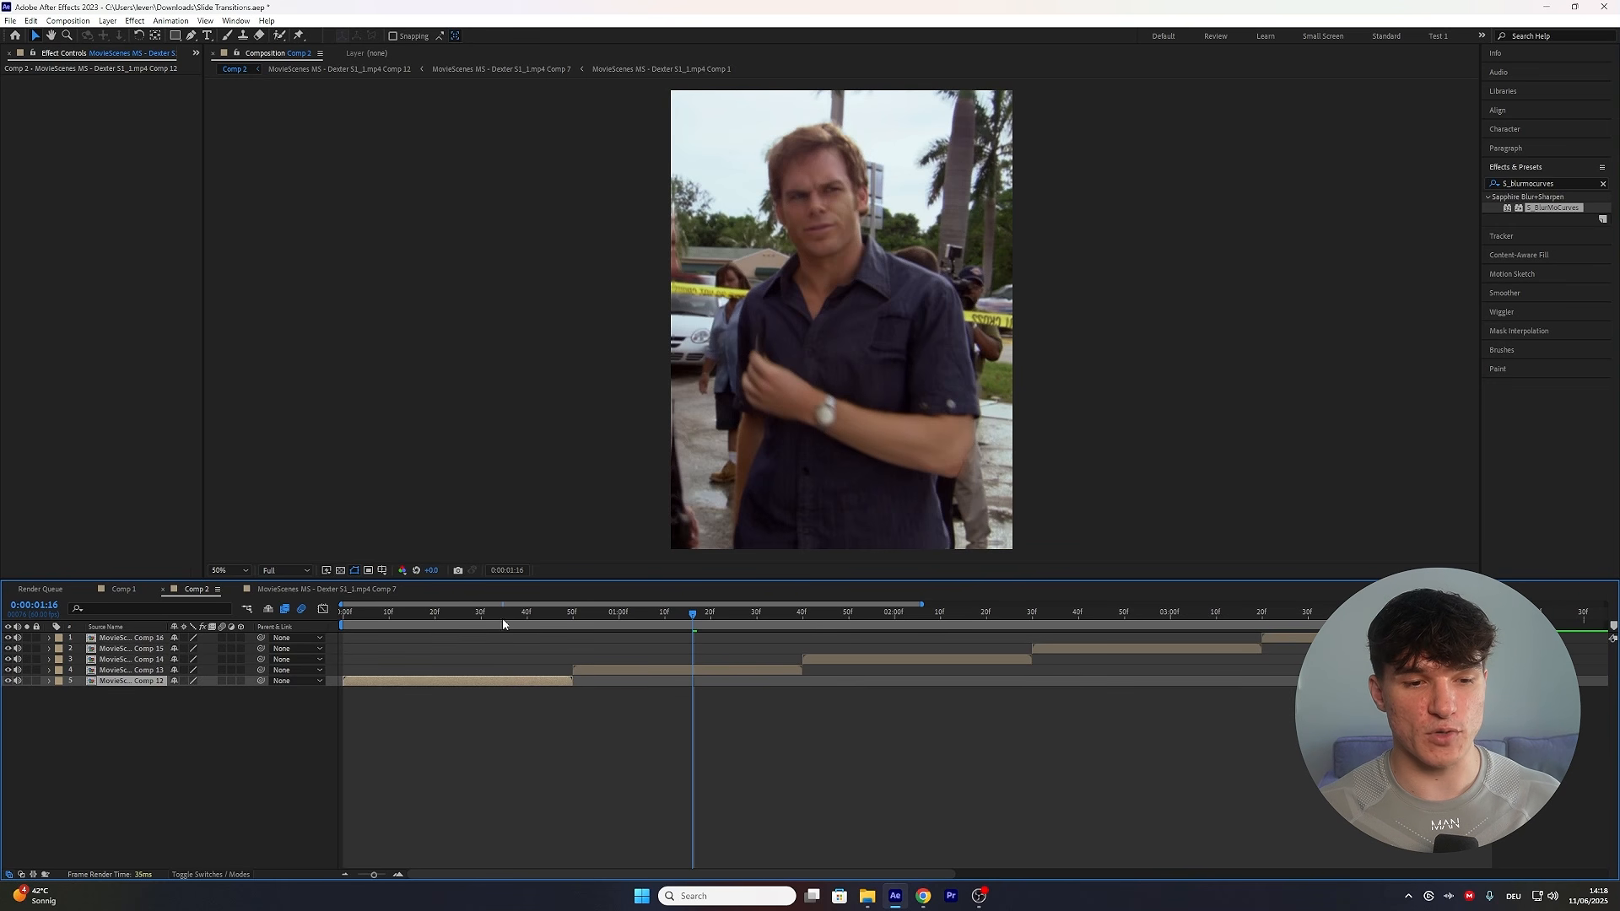
left_click_drag(503, 624, 487, 624)
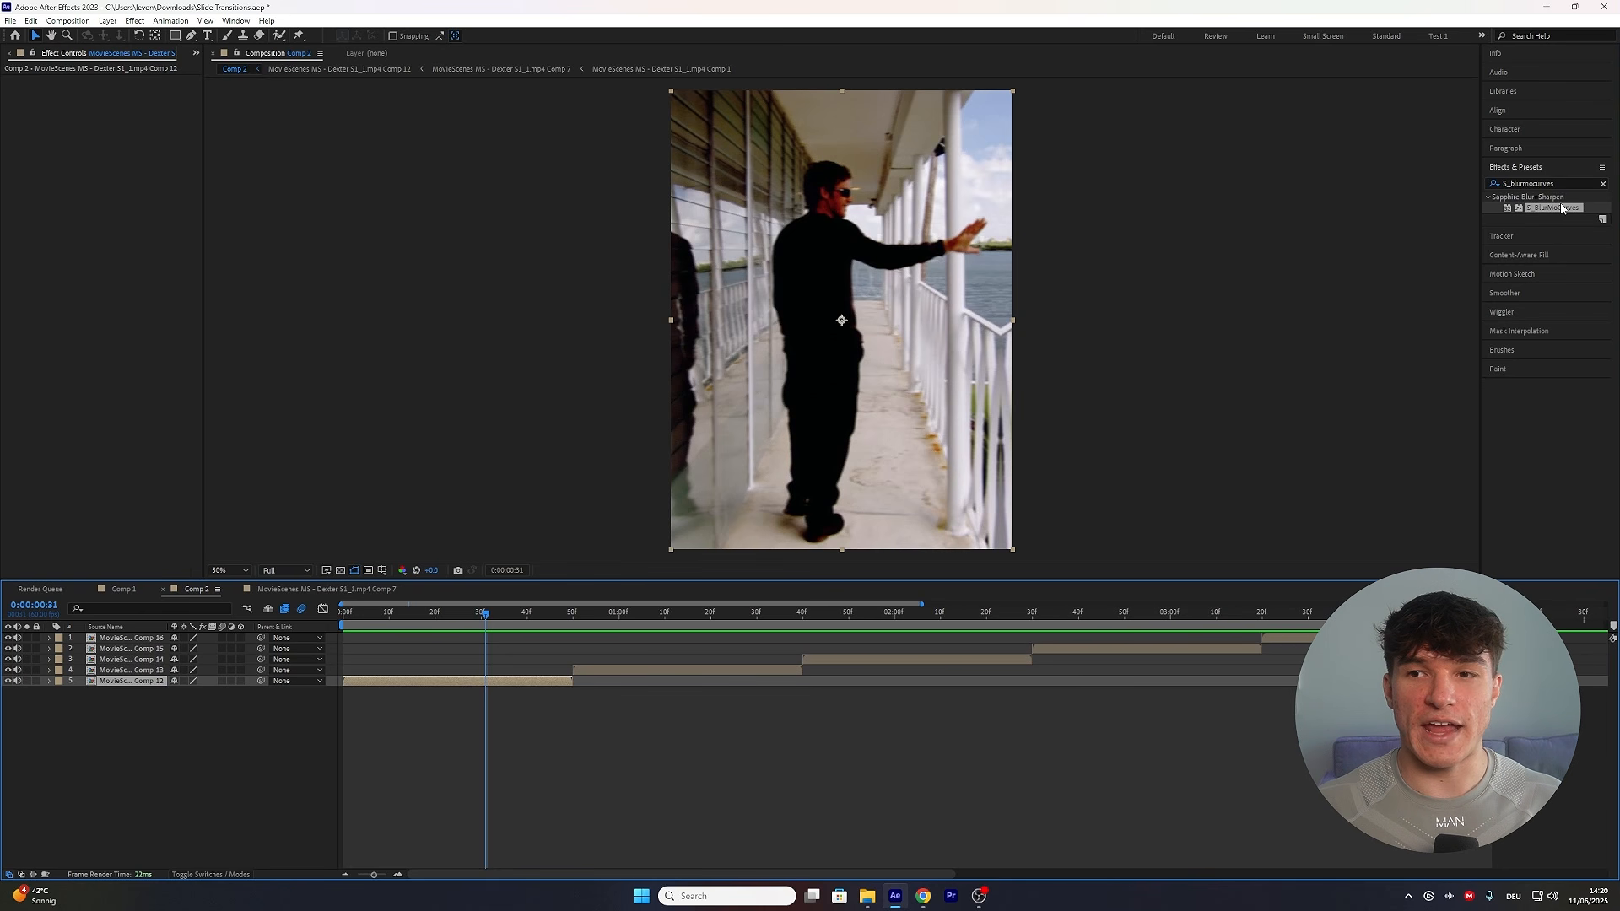
left_click_drag(1561, 207, 481, 682)
left_click_drag(485, 613, 341, 619)
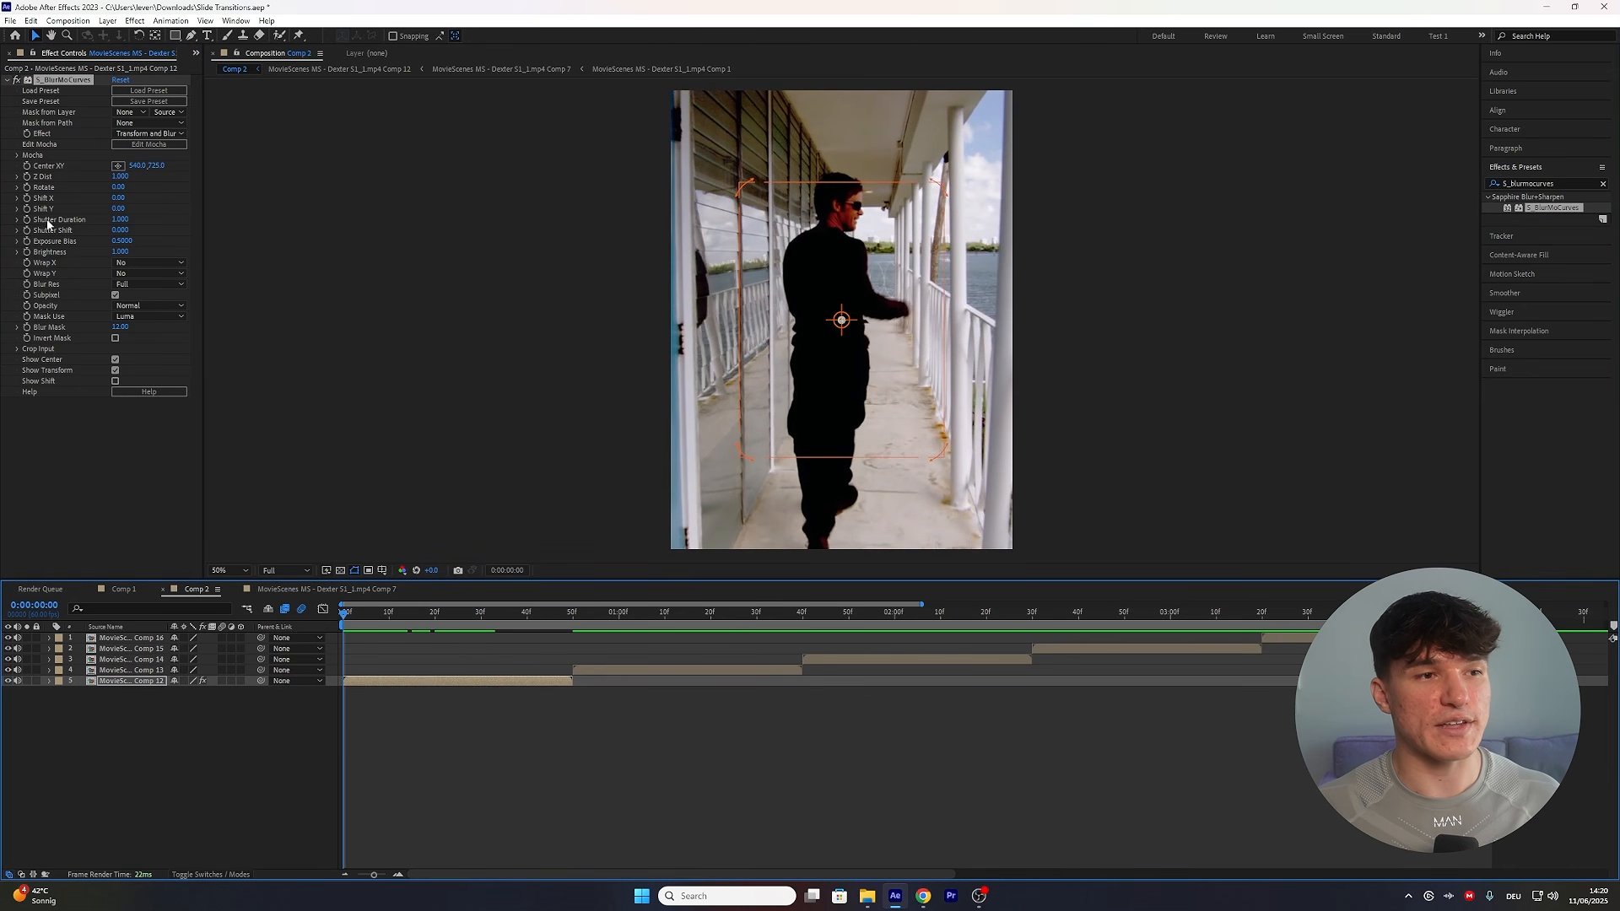
left_click(27, 177)
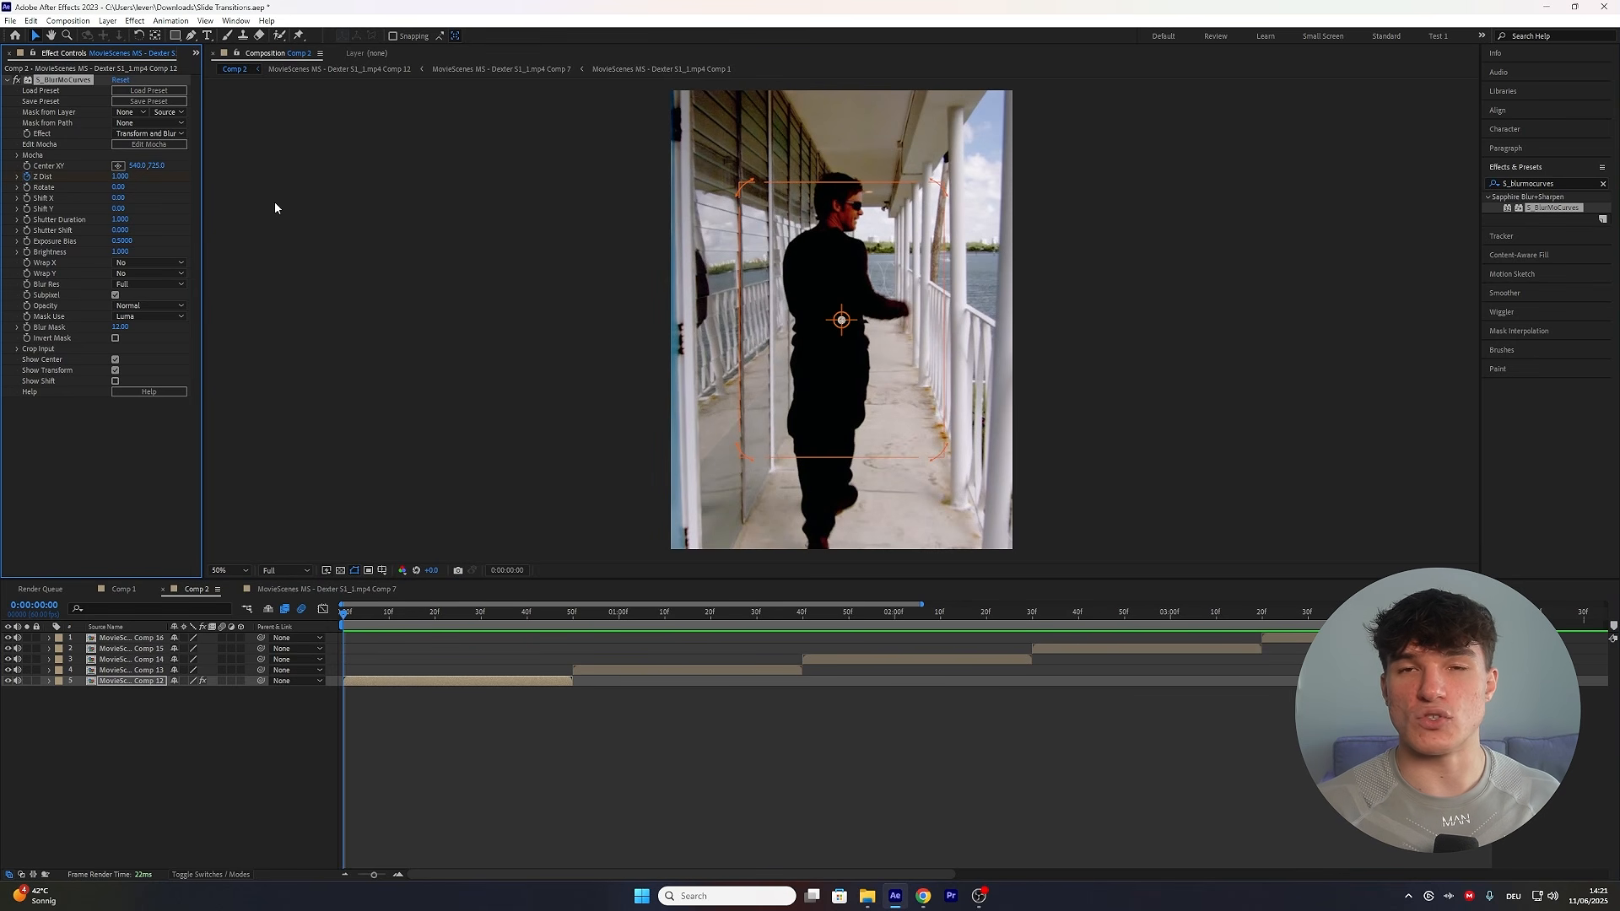
left_click(119, 176)
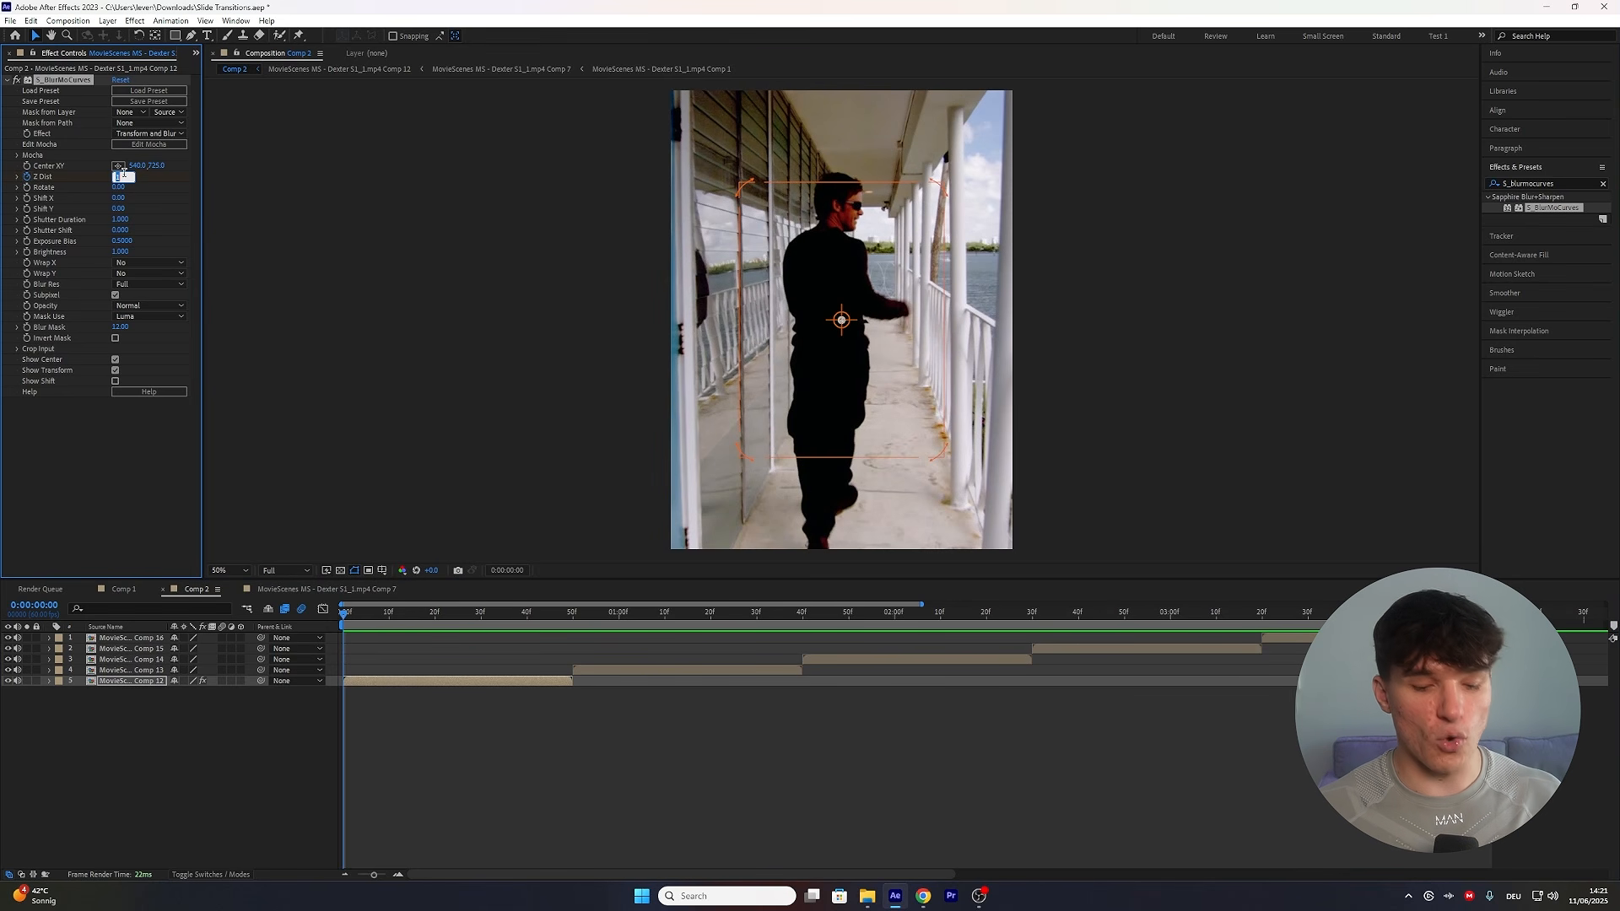
type("0.5")
key("Return")
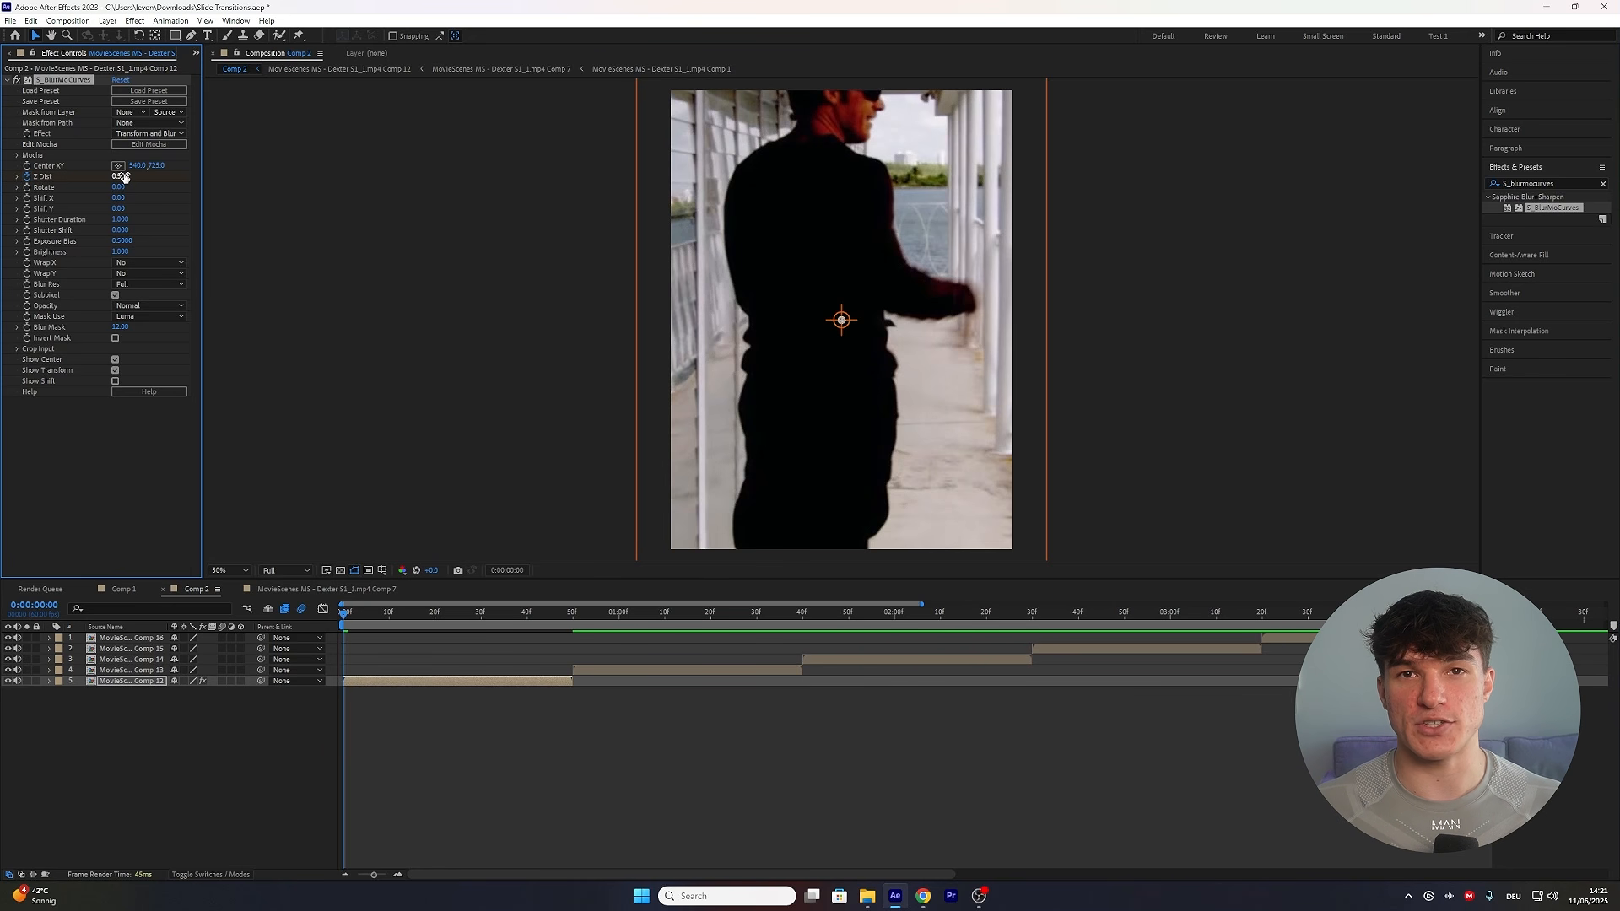
Keyframe the first clip's Z Dist at 1 at the end of the clip.
key("u")
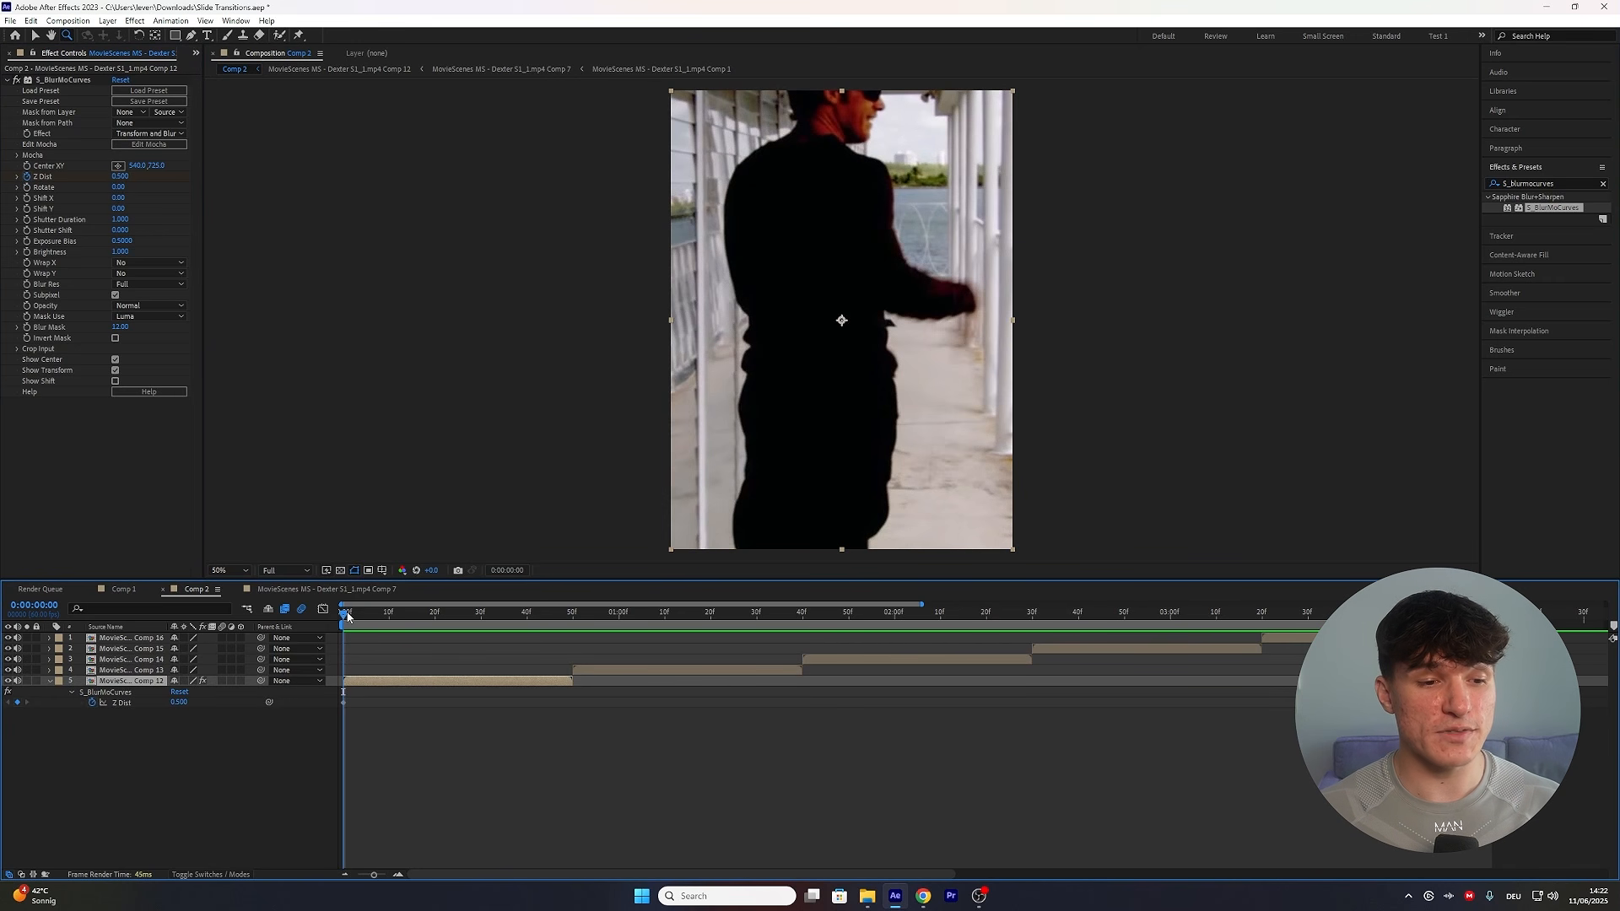
left_click_drag(348, 616, 565, 615)
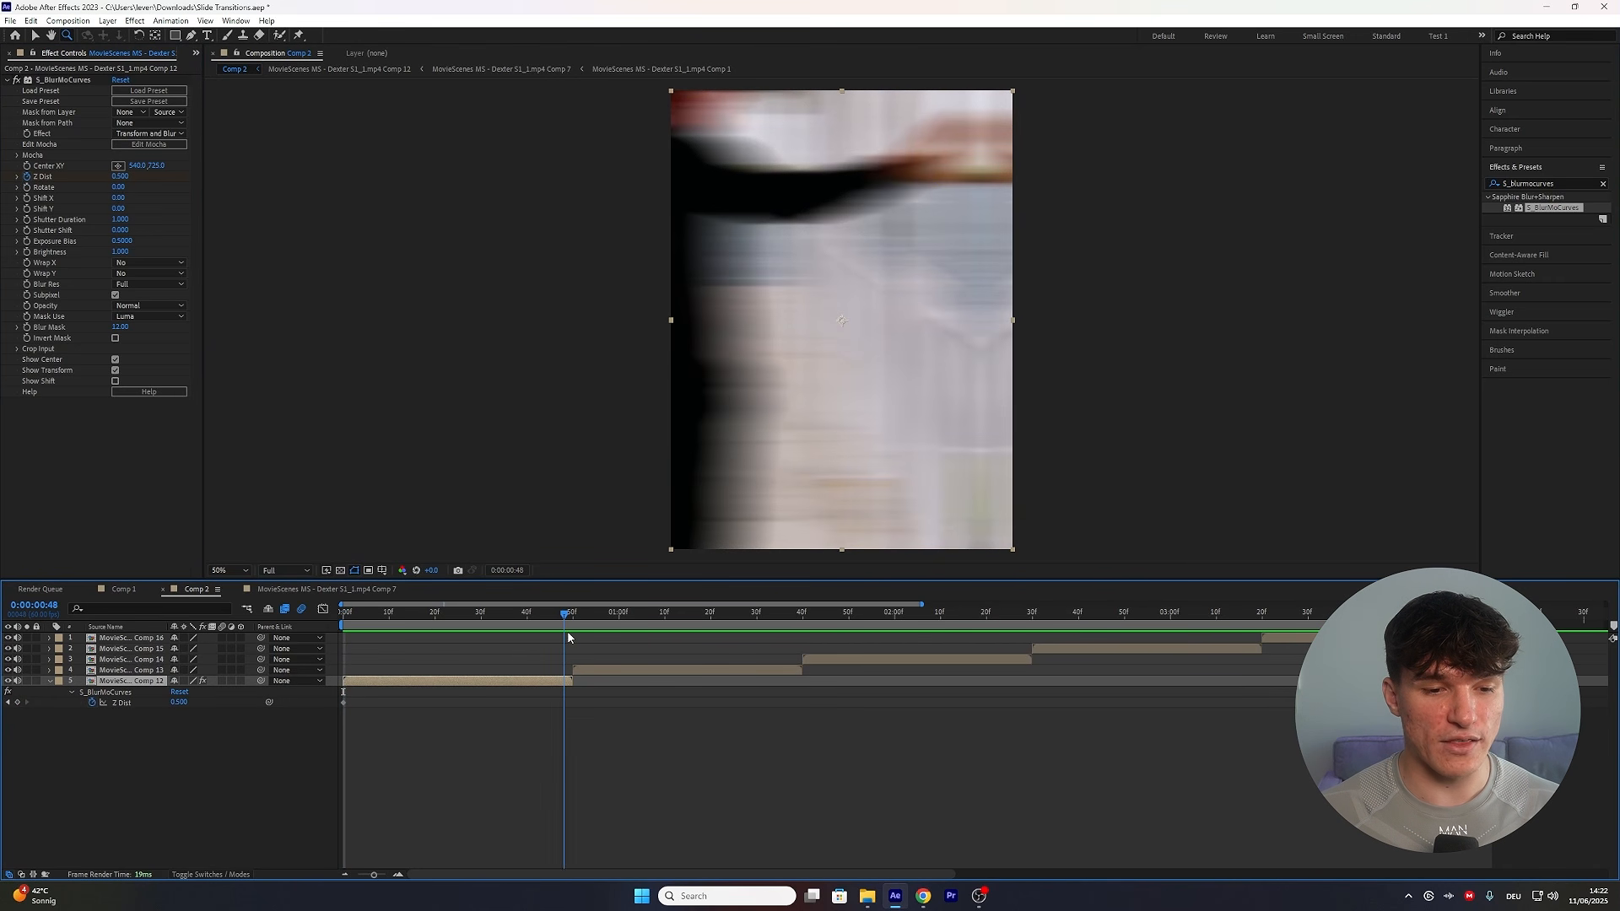
left_click(119, 178)
type("1")
left_click(435, 761)
Easy Ease the first clip's Z Dist keyframes and reshape their curve to rise steeply at both ends and flatten in the middle.
left_click_drag(561, 705, 342, 707)
right_click(343, 703)
mouse_move(387, 698)
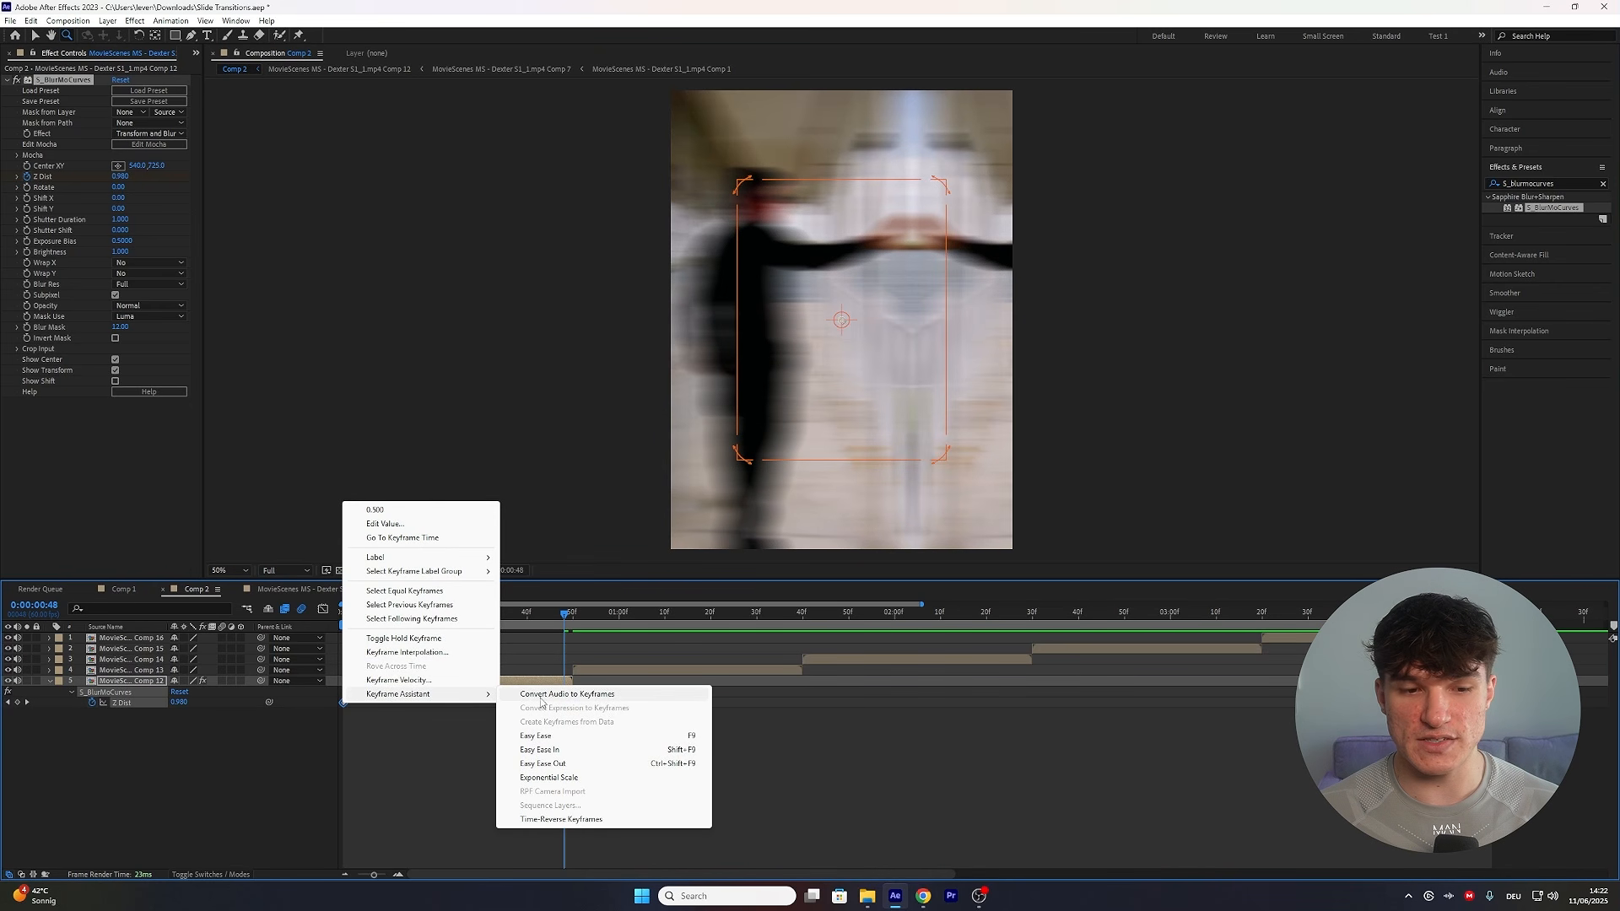
left_click(540, 736)
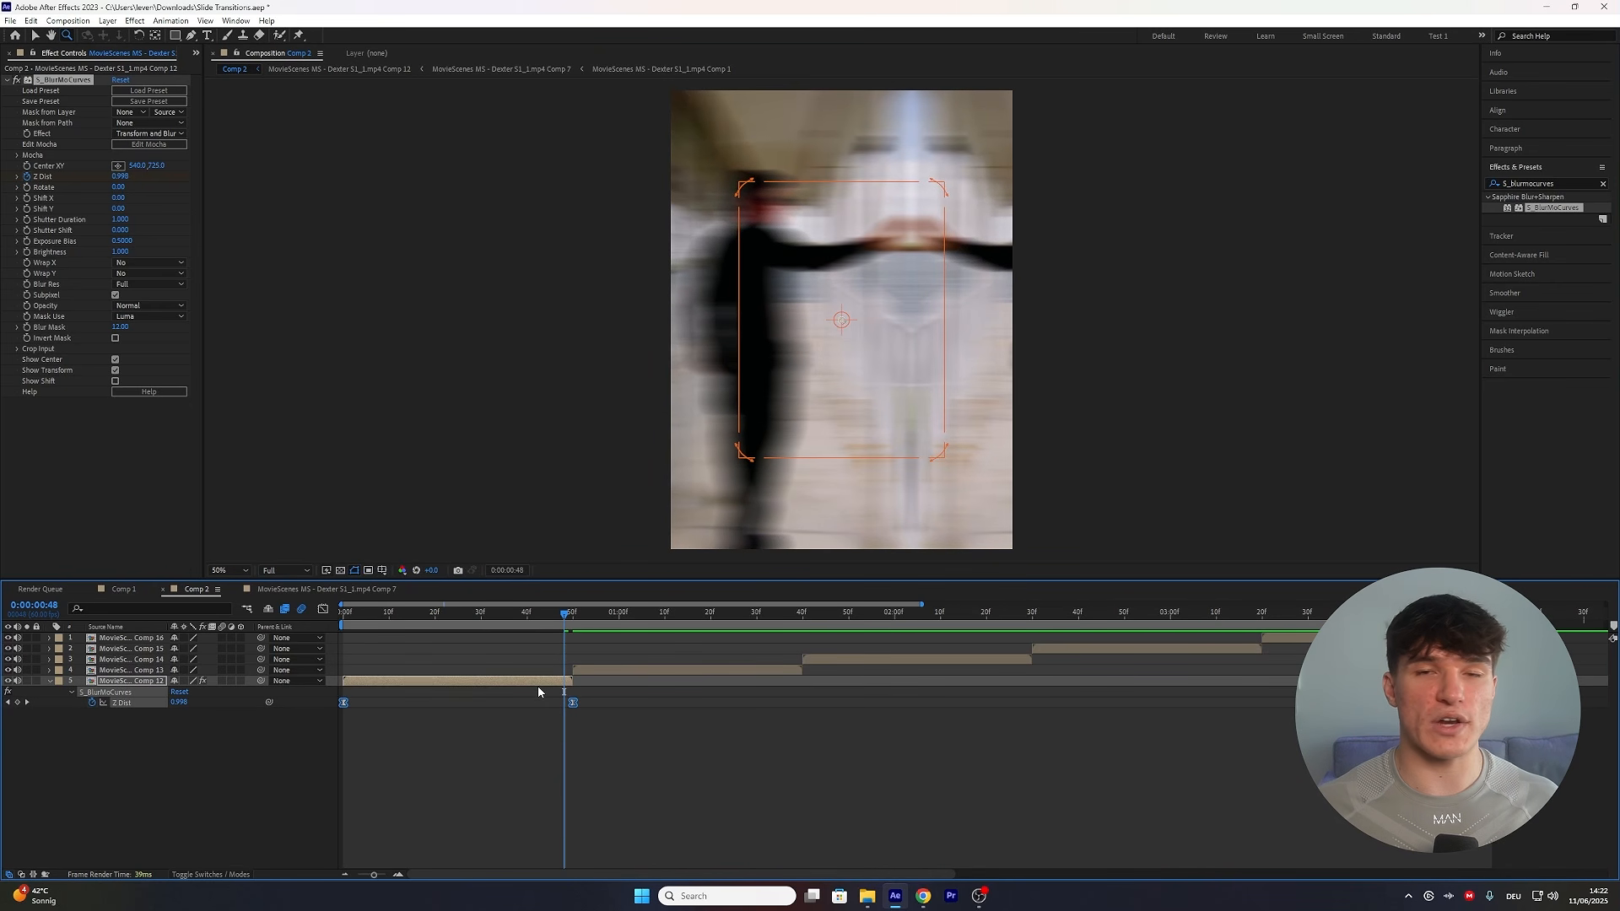
left_click(323, 608)
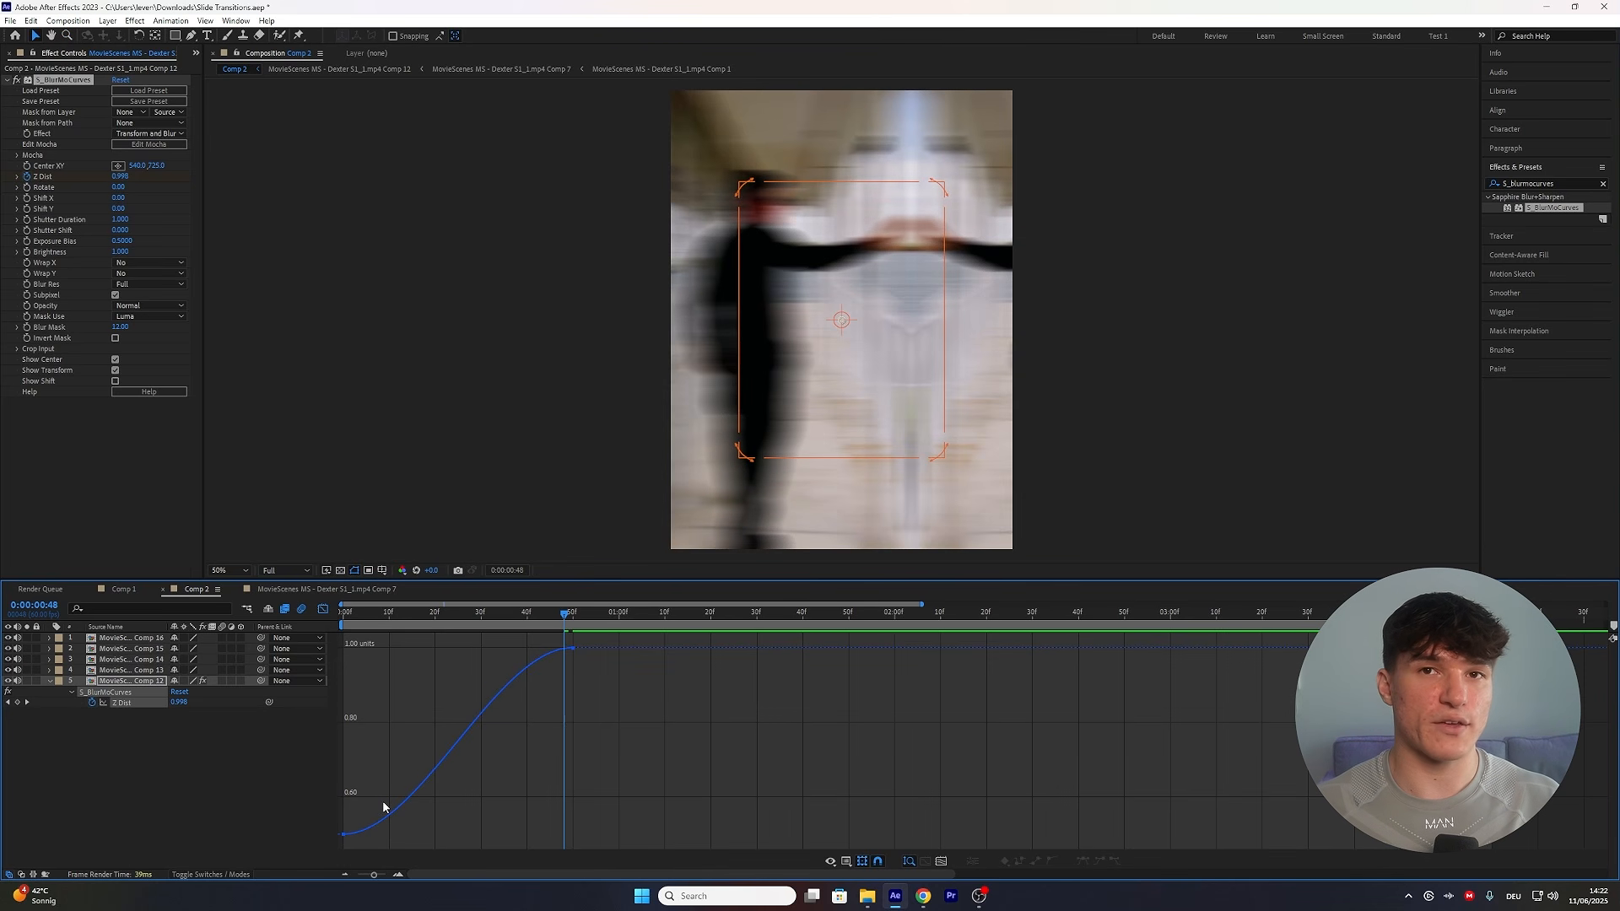
left_click(346, 834)
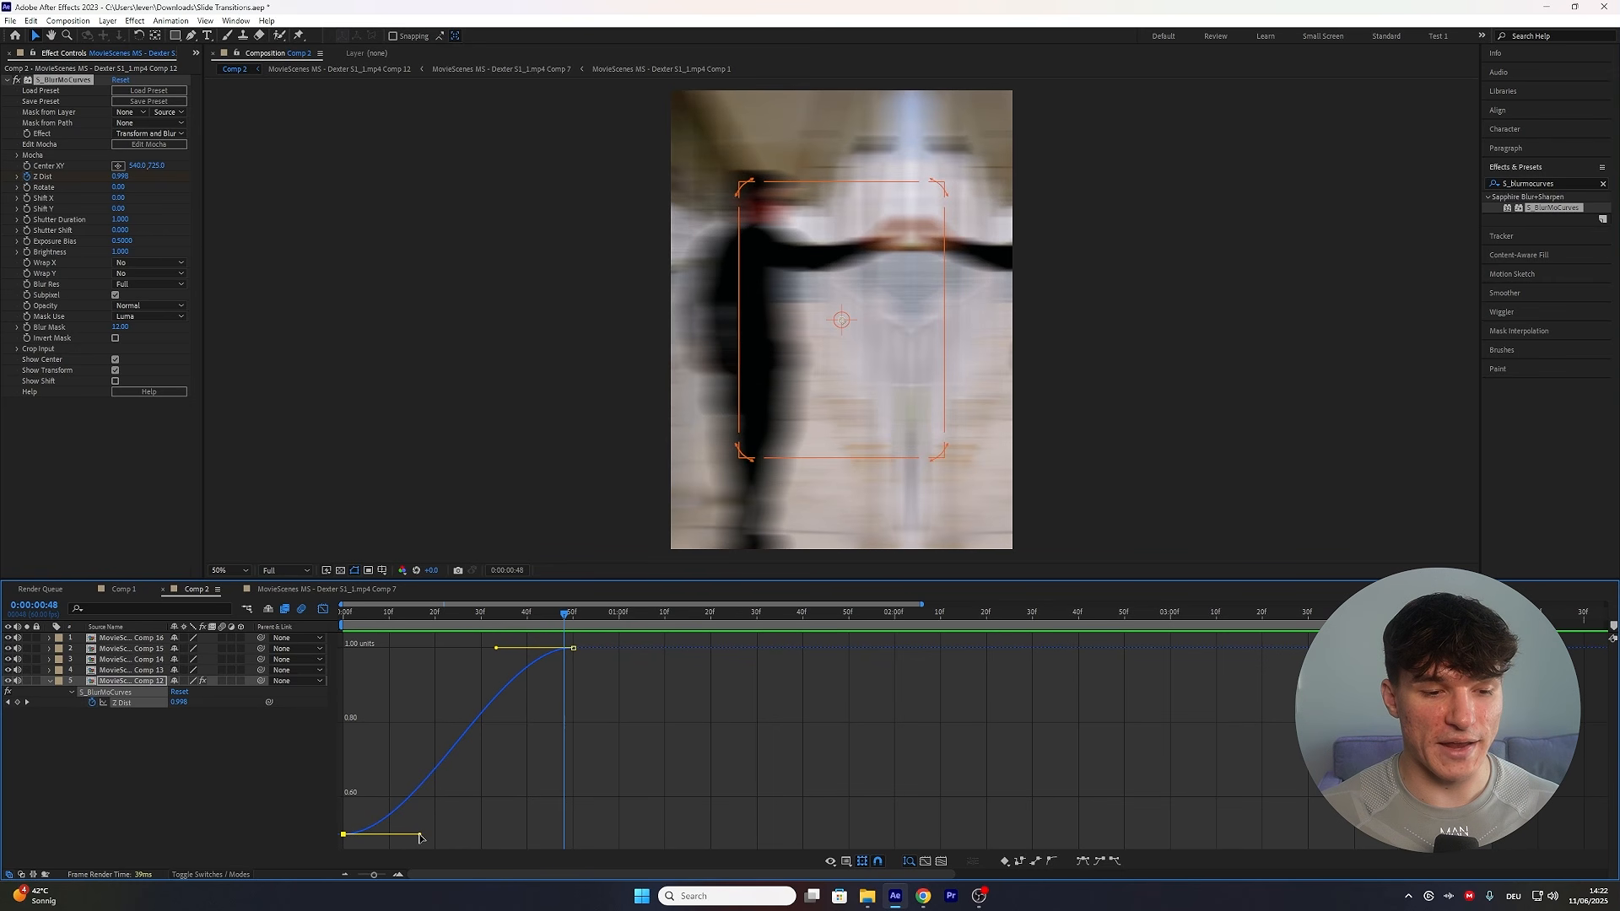
left_click_drag(420, 836, 376, 706)
left_click_drag(496, 649, 538, 784)
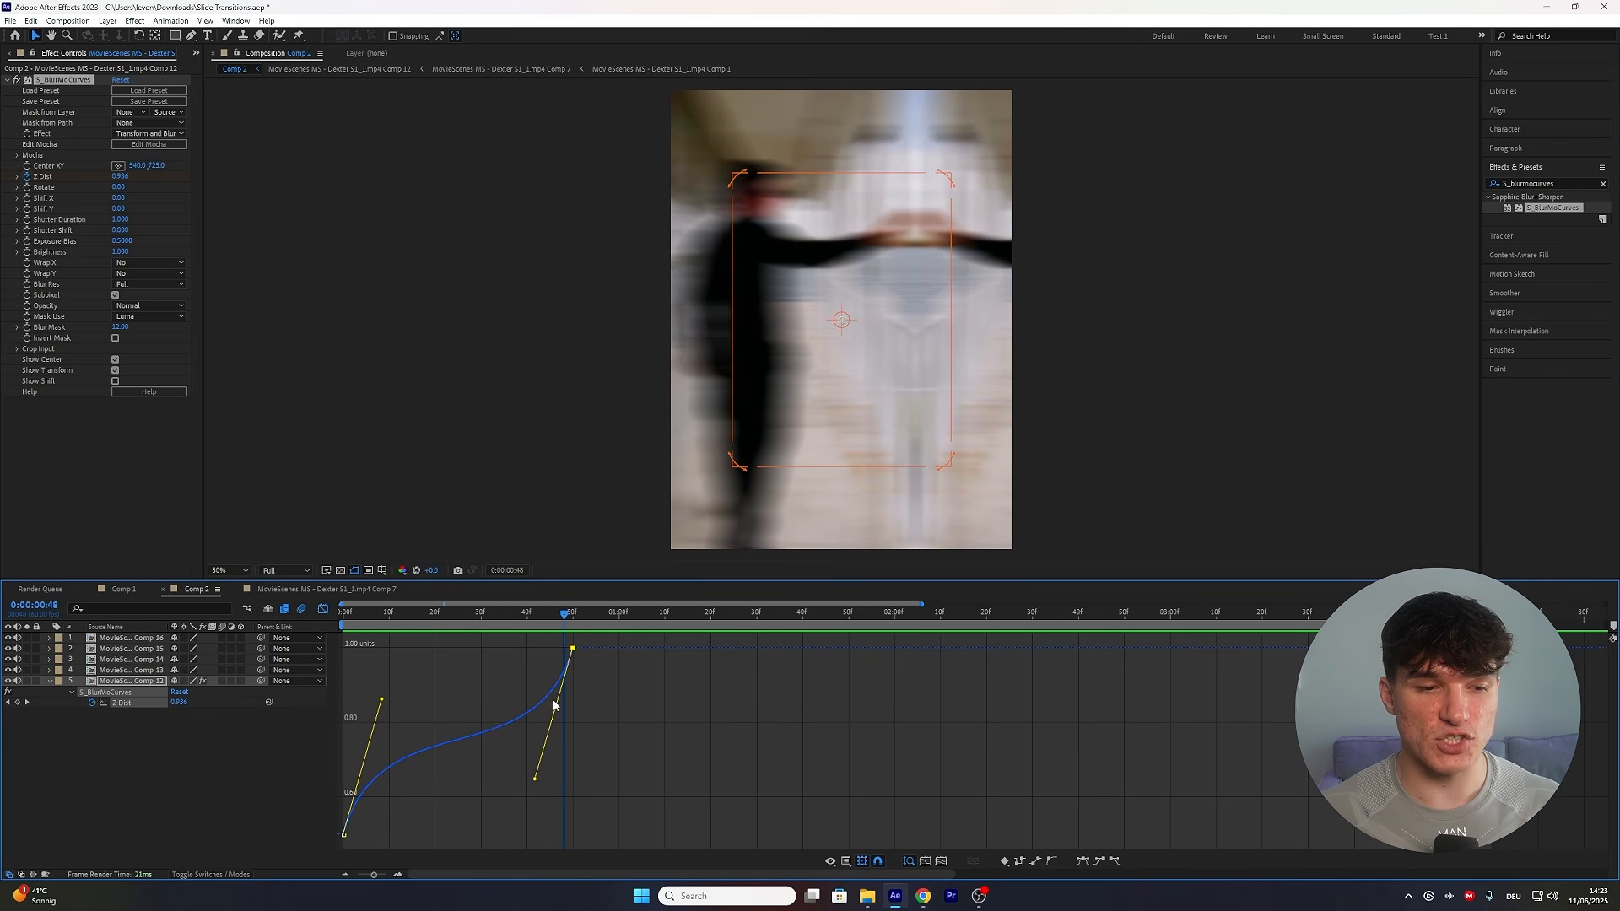
left_click(324, 610)
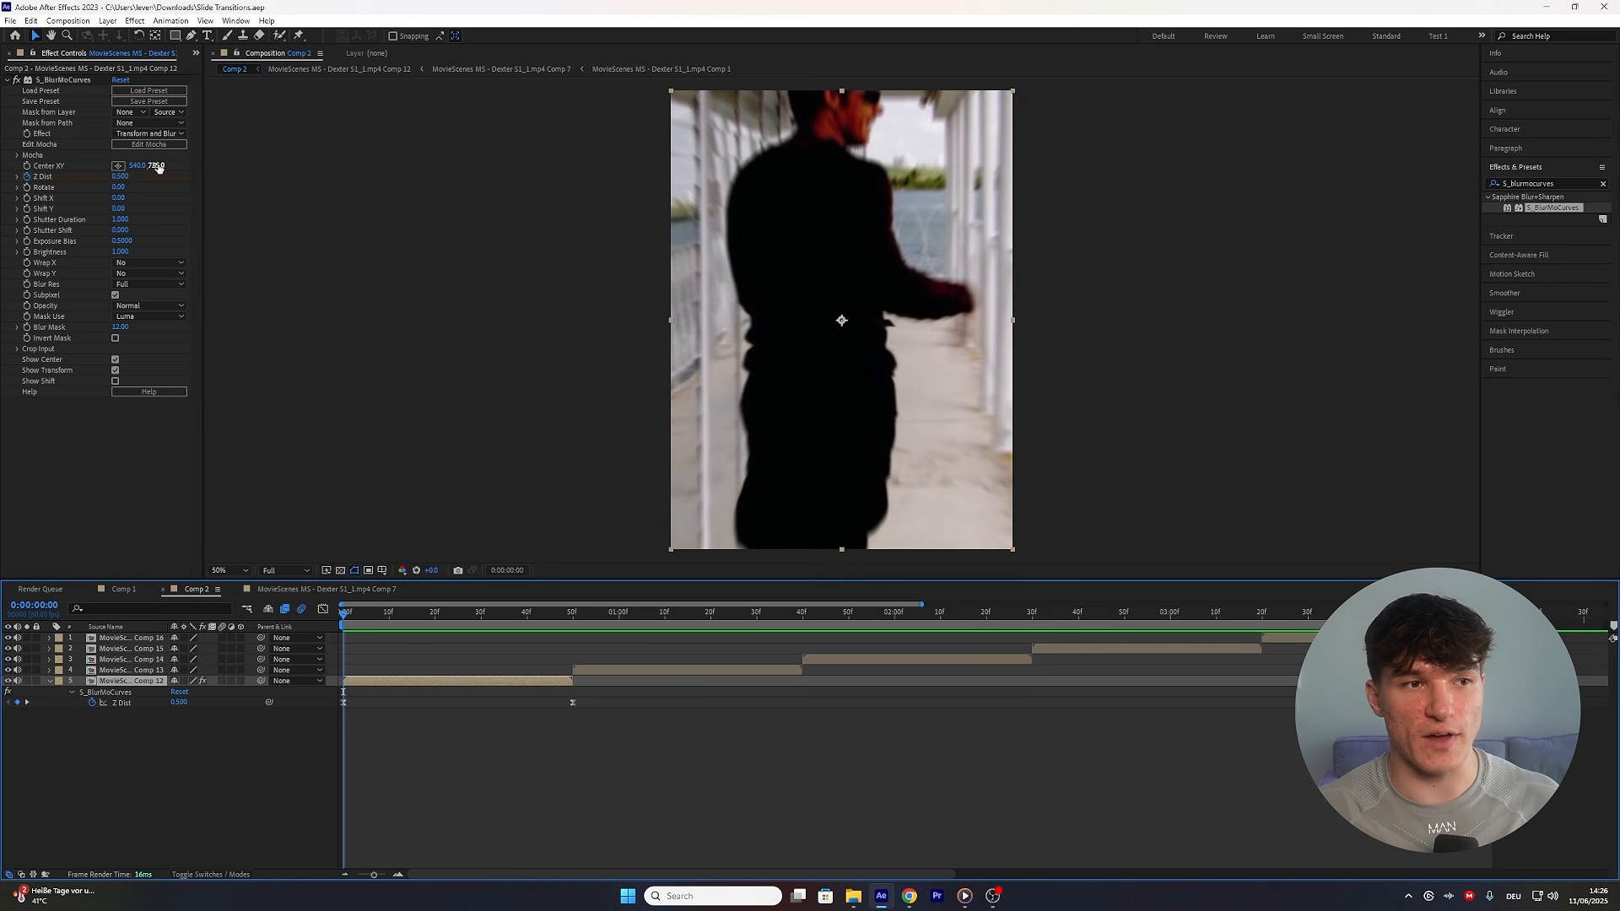
Set the vertical Center XY value of the first clip's S_BlurMoCurves to 430 to reframe the zoom on the subject's head.
left_click_drag(157, 167, 31, 167)
left_click(158, 166)
type("430")
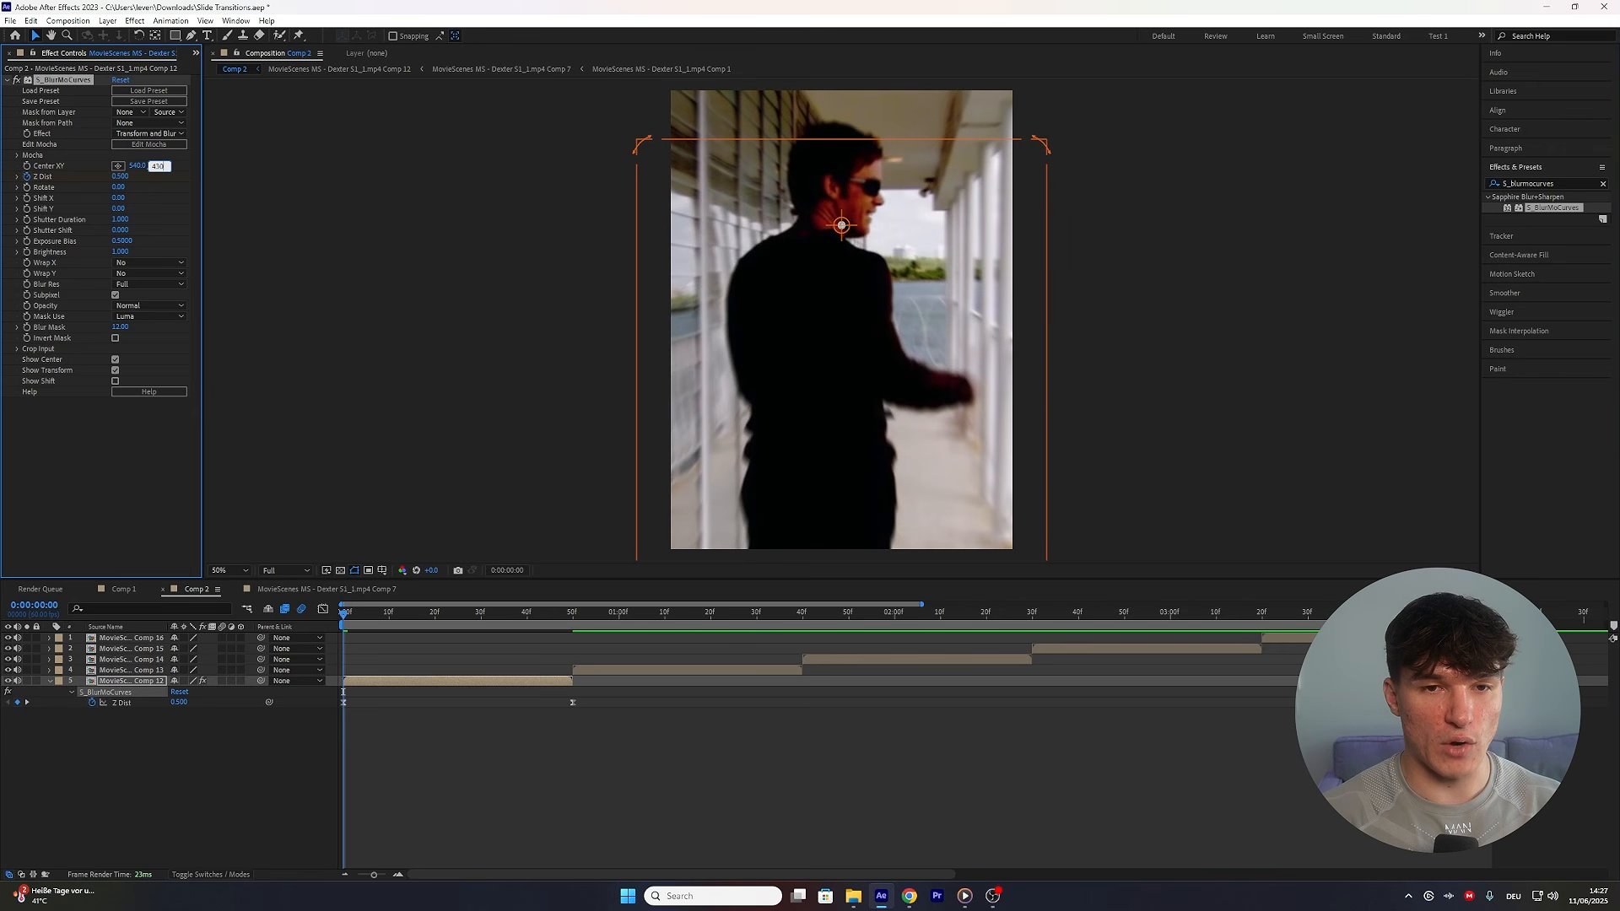
key("Return")
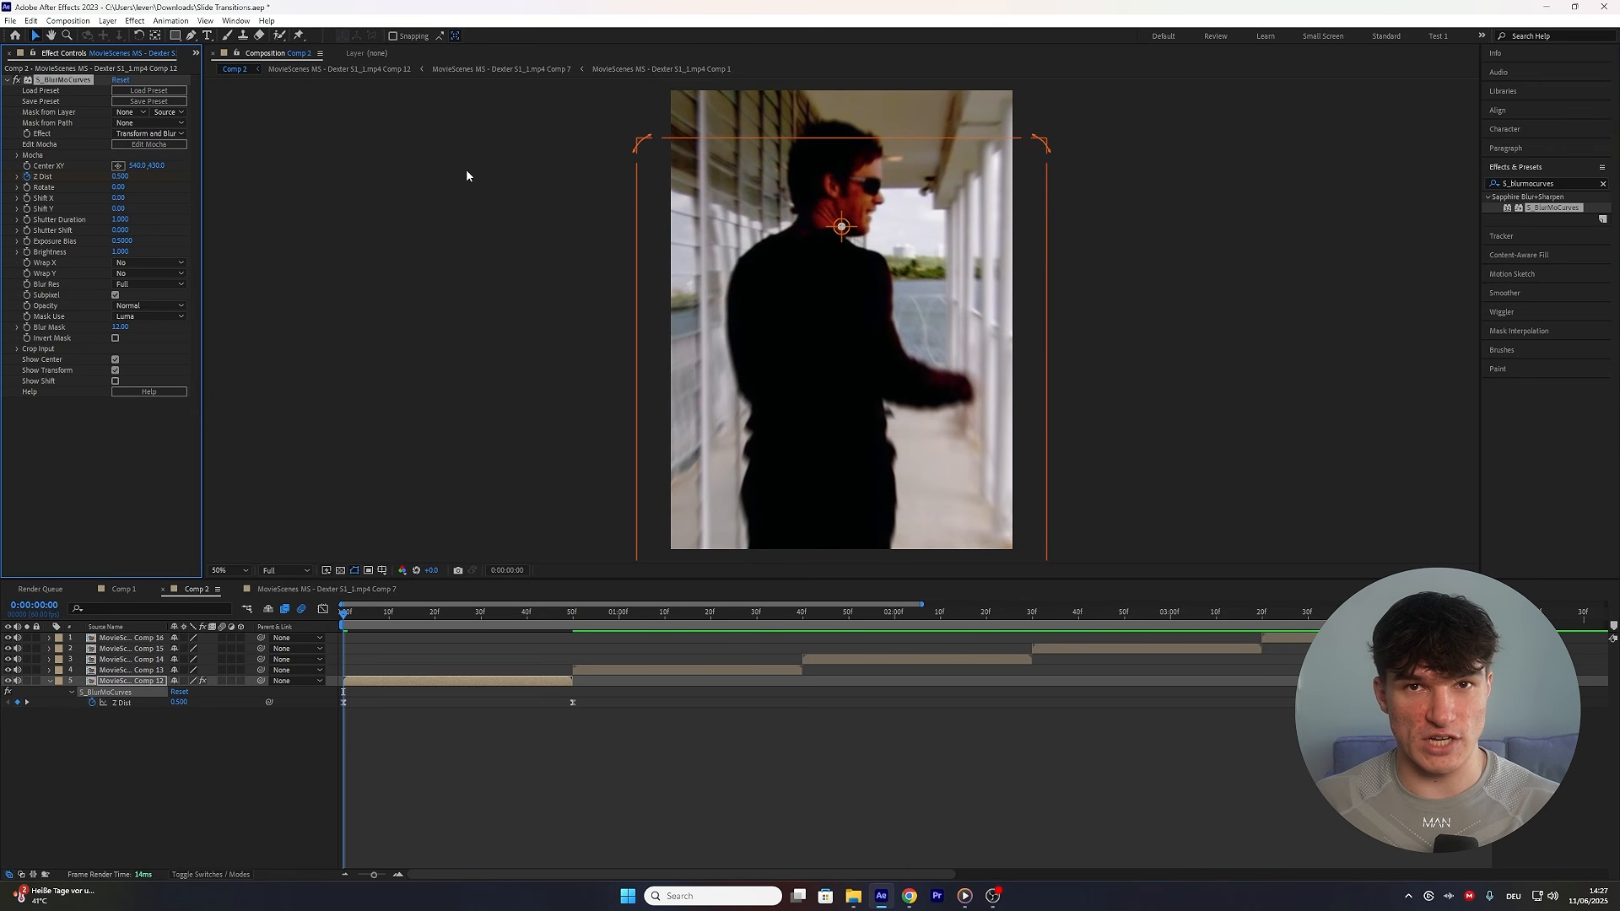
left_click(387, 578)
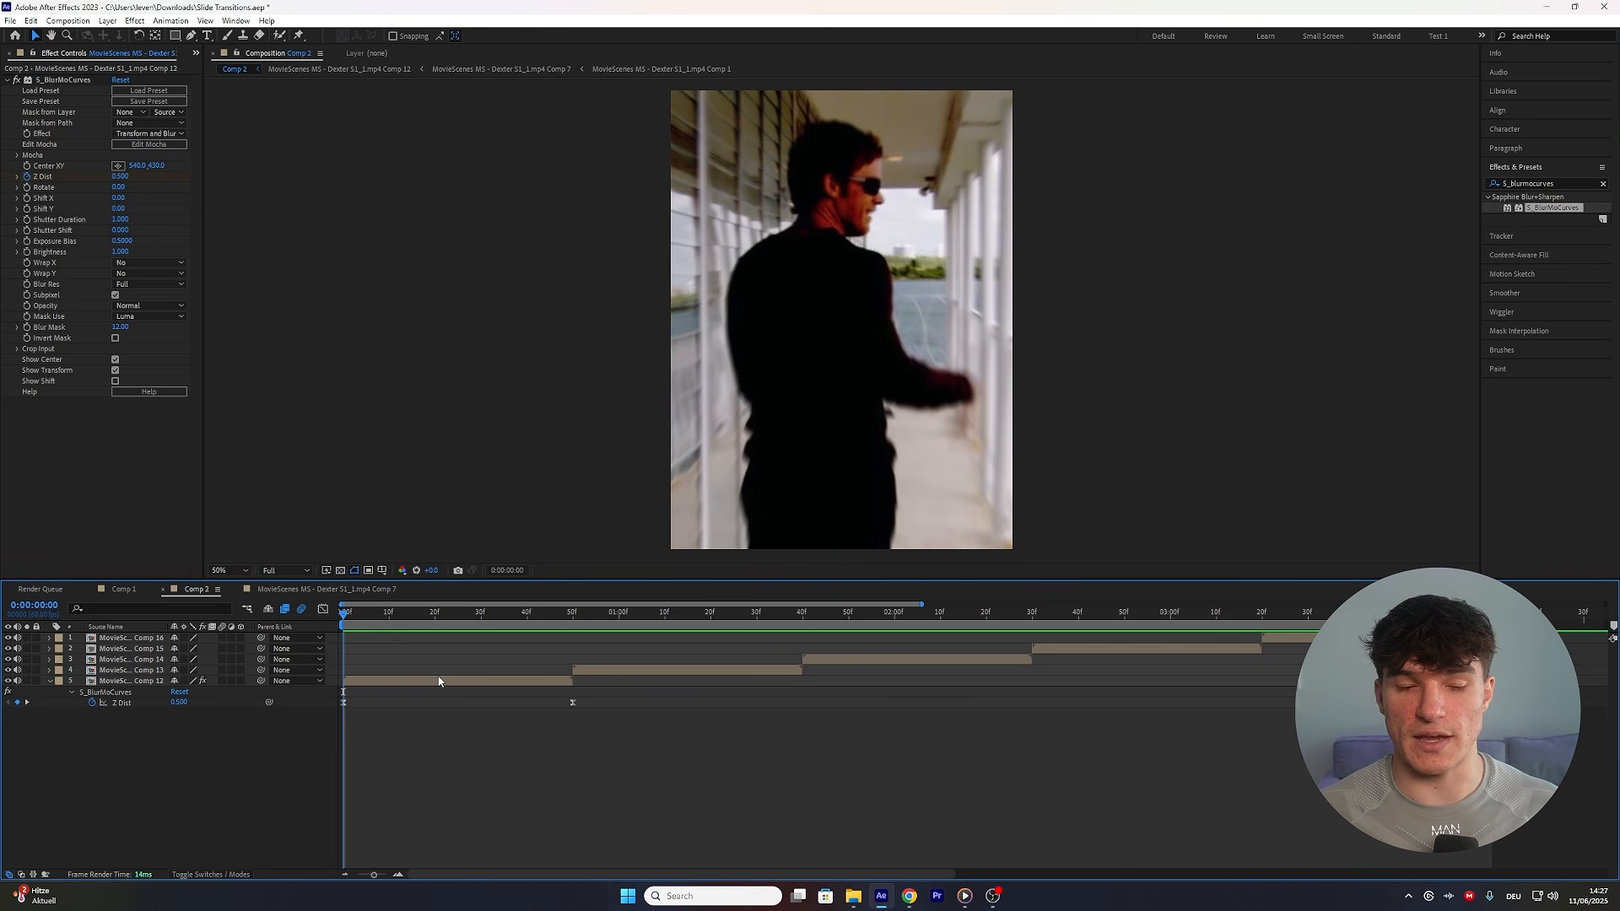
Copy the first clip's S_BlurMoCurves onto the other four clips, pasting it at each clip's start, and inspect the first transition.
left_click_drag(603, 680, 344, 719)
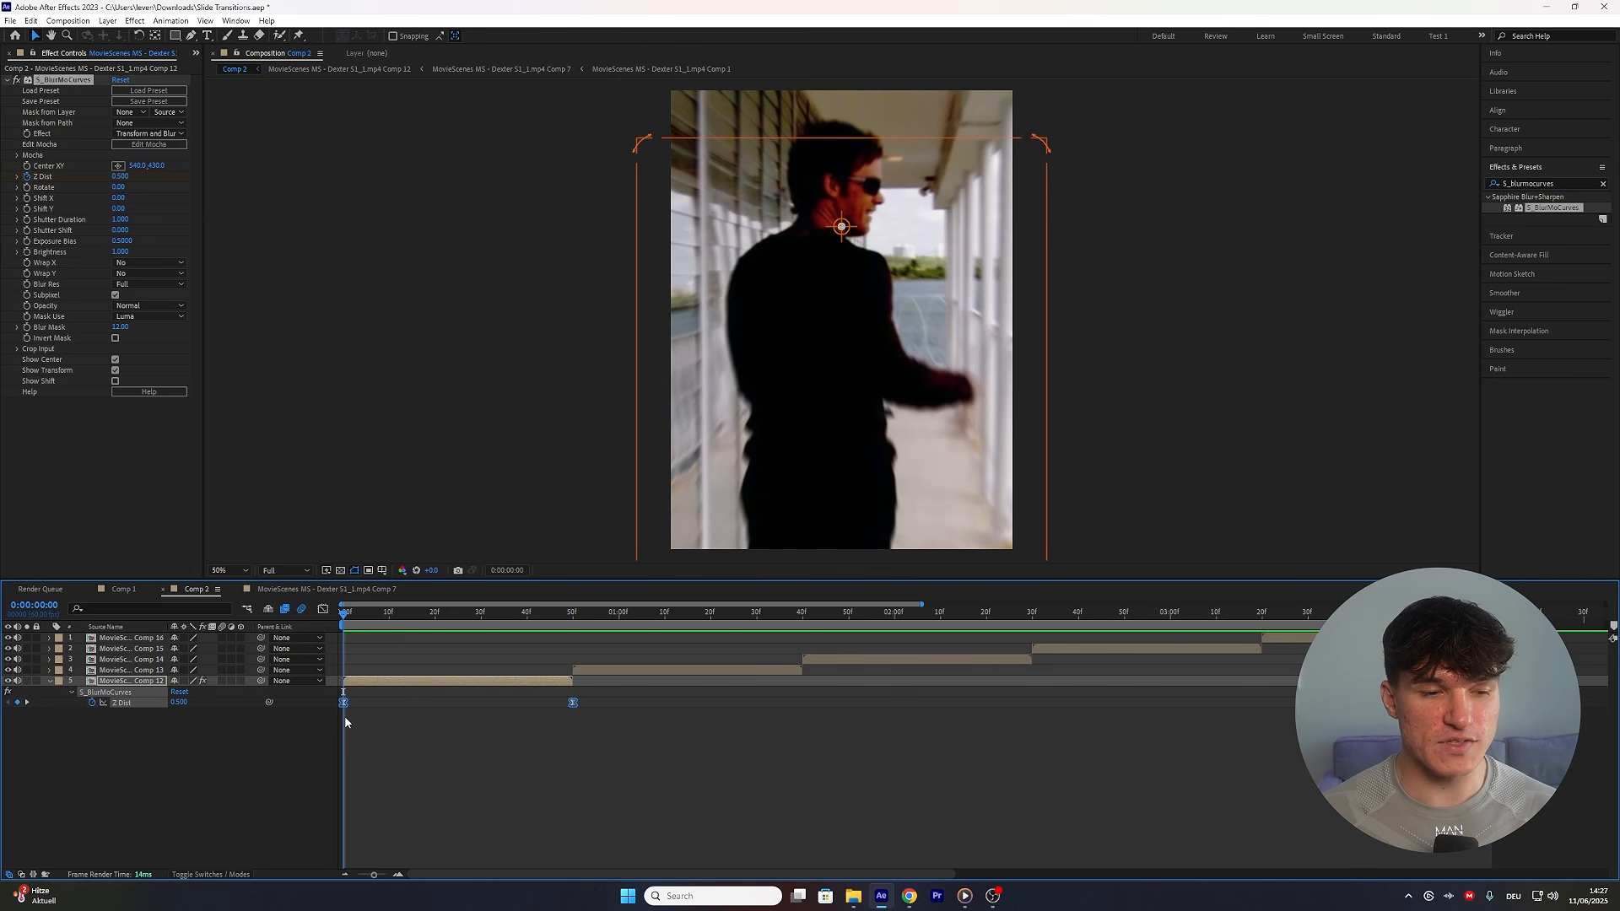
left_click(68, 83)
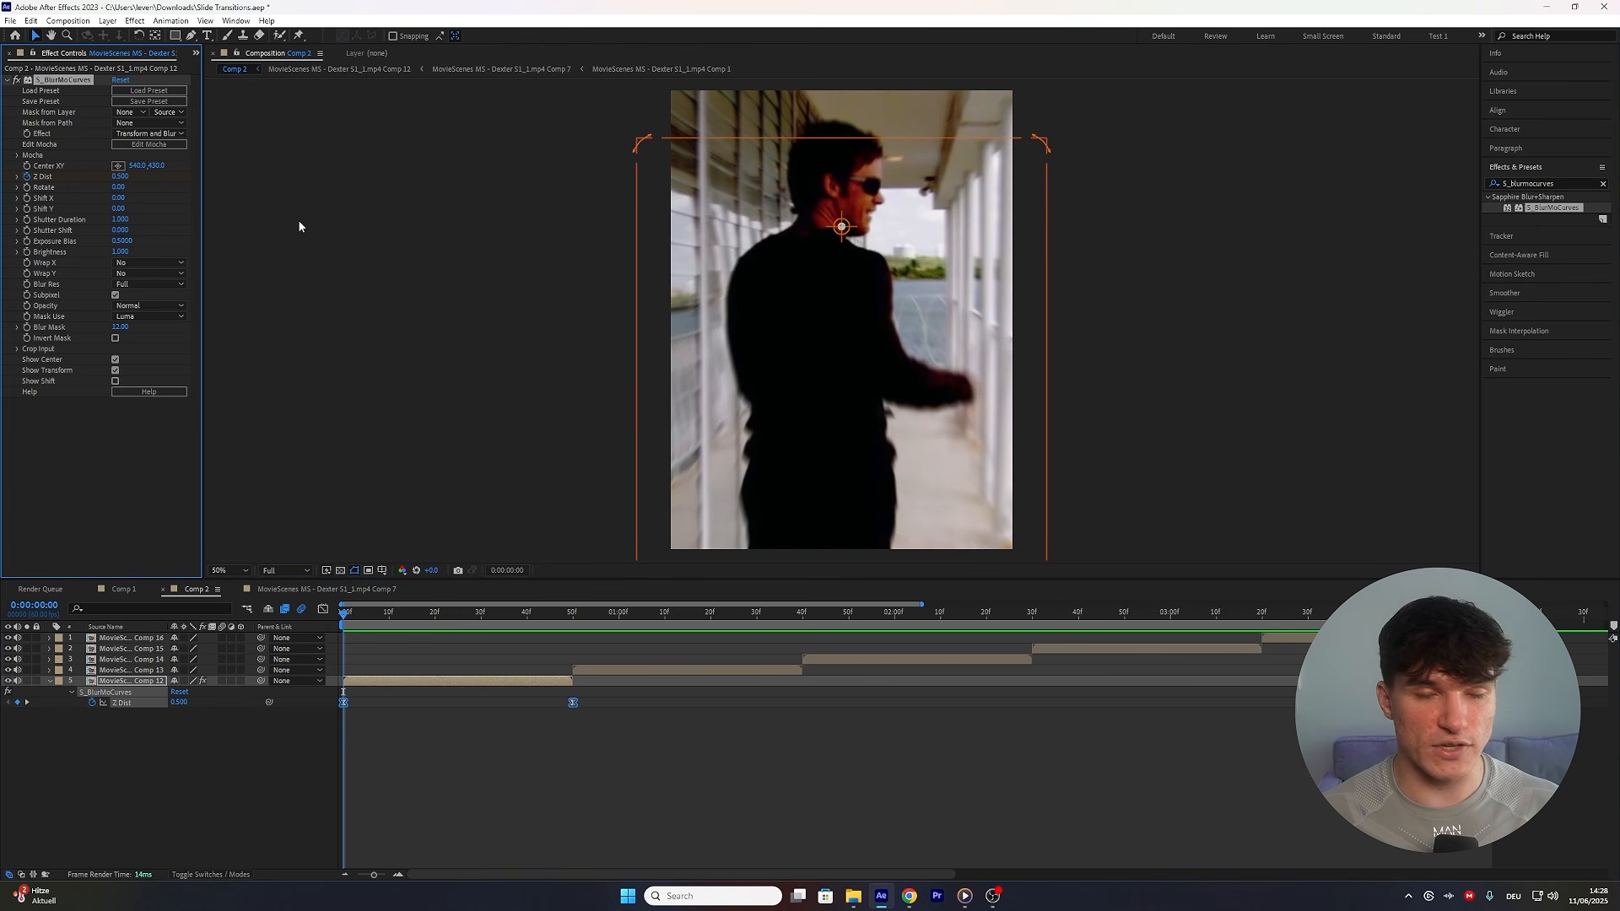
left_click(364, 620)
left_click_drag(363, 620, 575, 625)
left_click(582, 670)
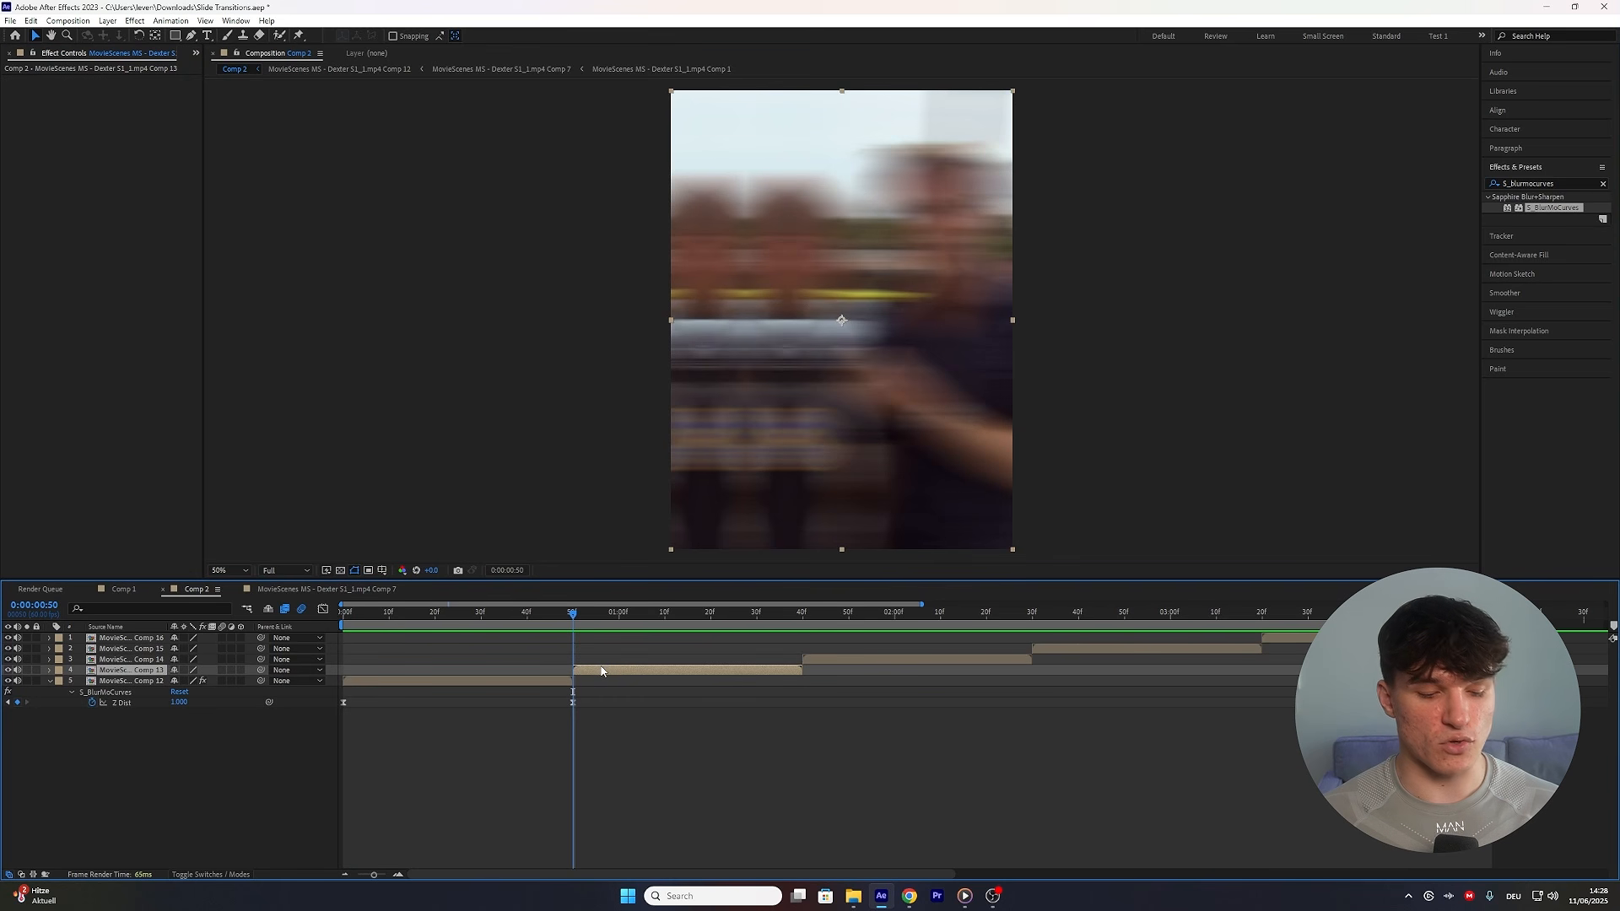
key("ctrl+v")
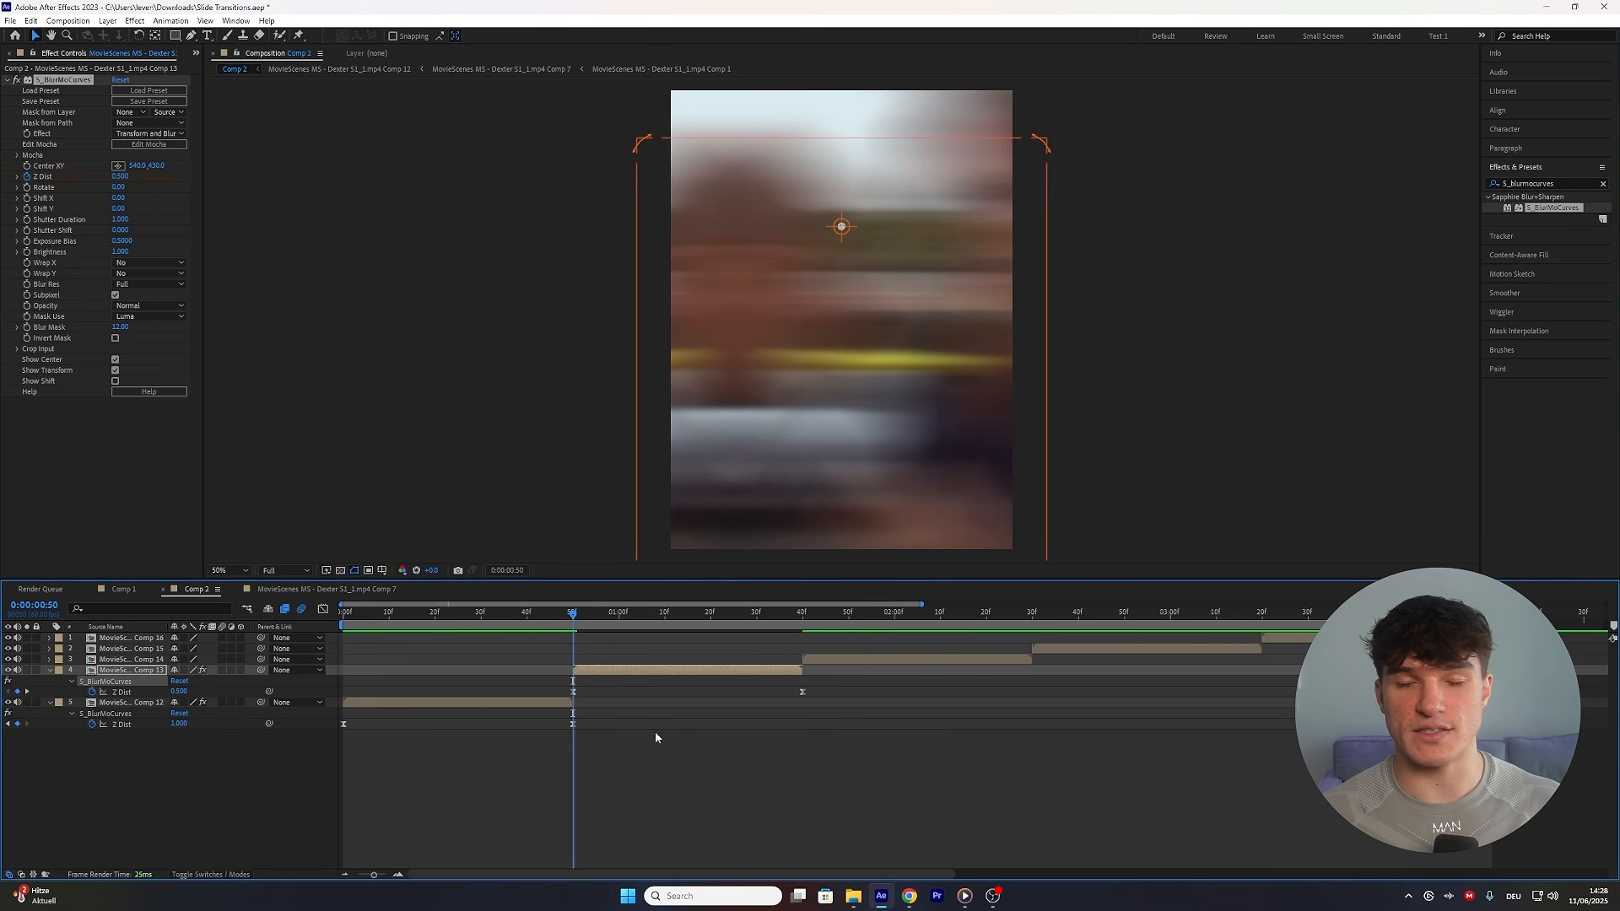
left_click_drag(622, 623, 802, 644)
left_click(807, 658)
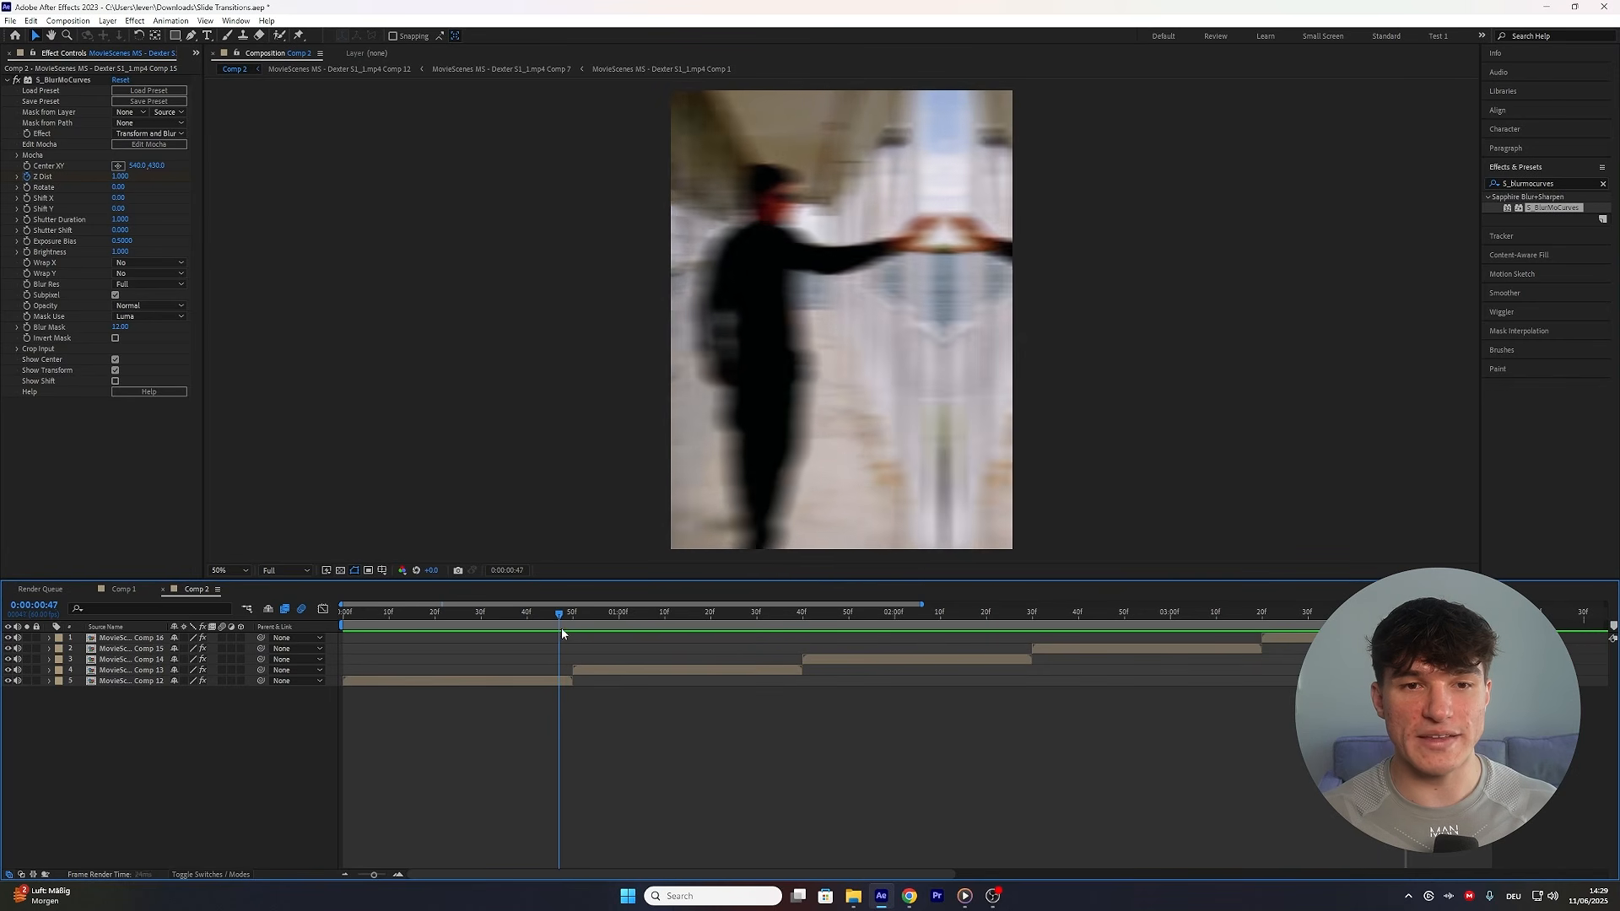
left_click_drag(561, 628, 568, 631)
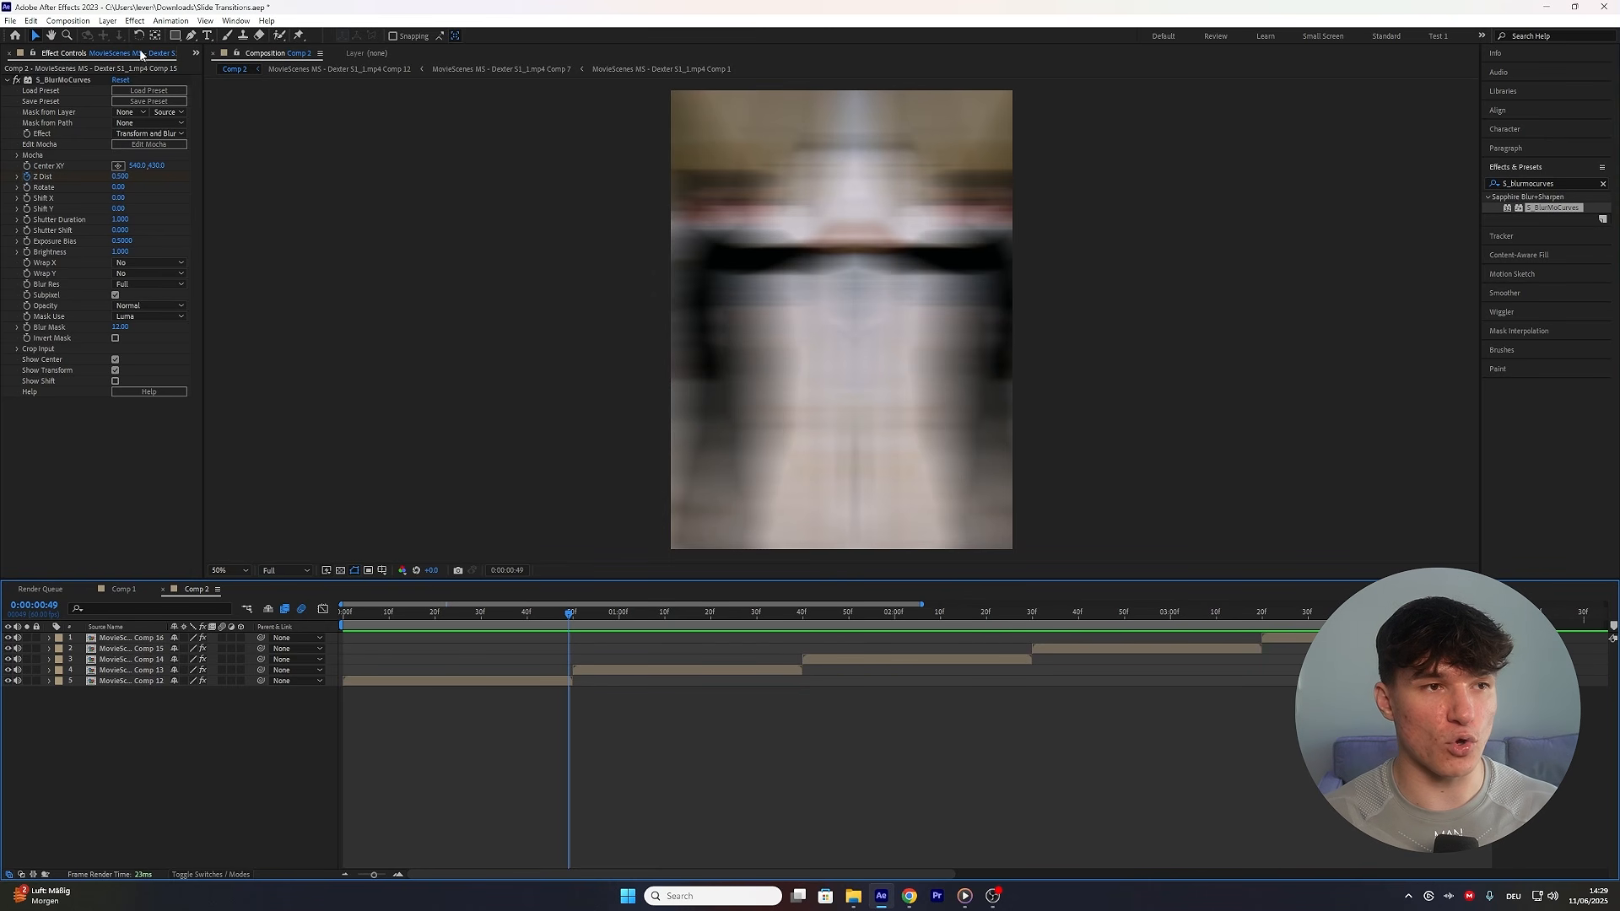
Add an adjustment layer and trim it to span 10 frames either side of the first cut, from 0:00:00:40 to 0:00:01:00.
left_click(107, 20)
mouse_move(127, 31)
left_click(380, 119)
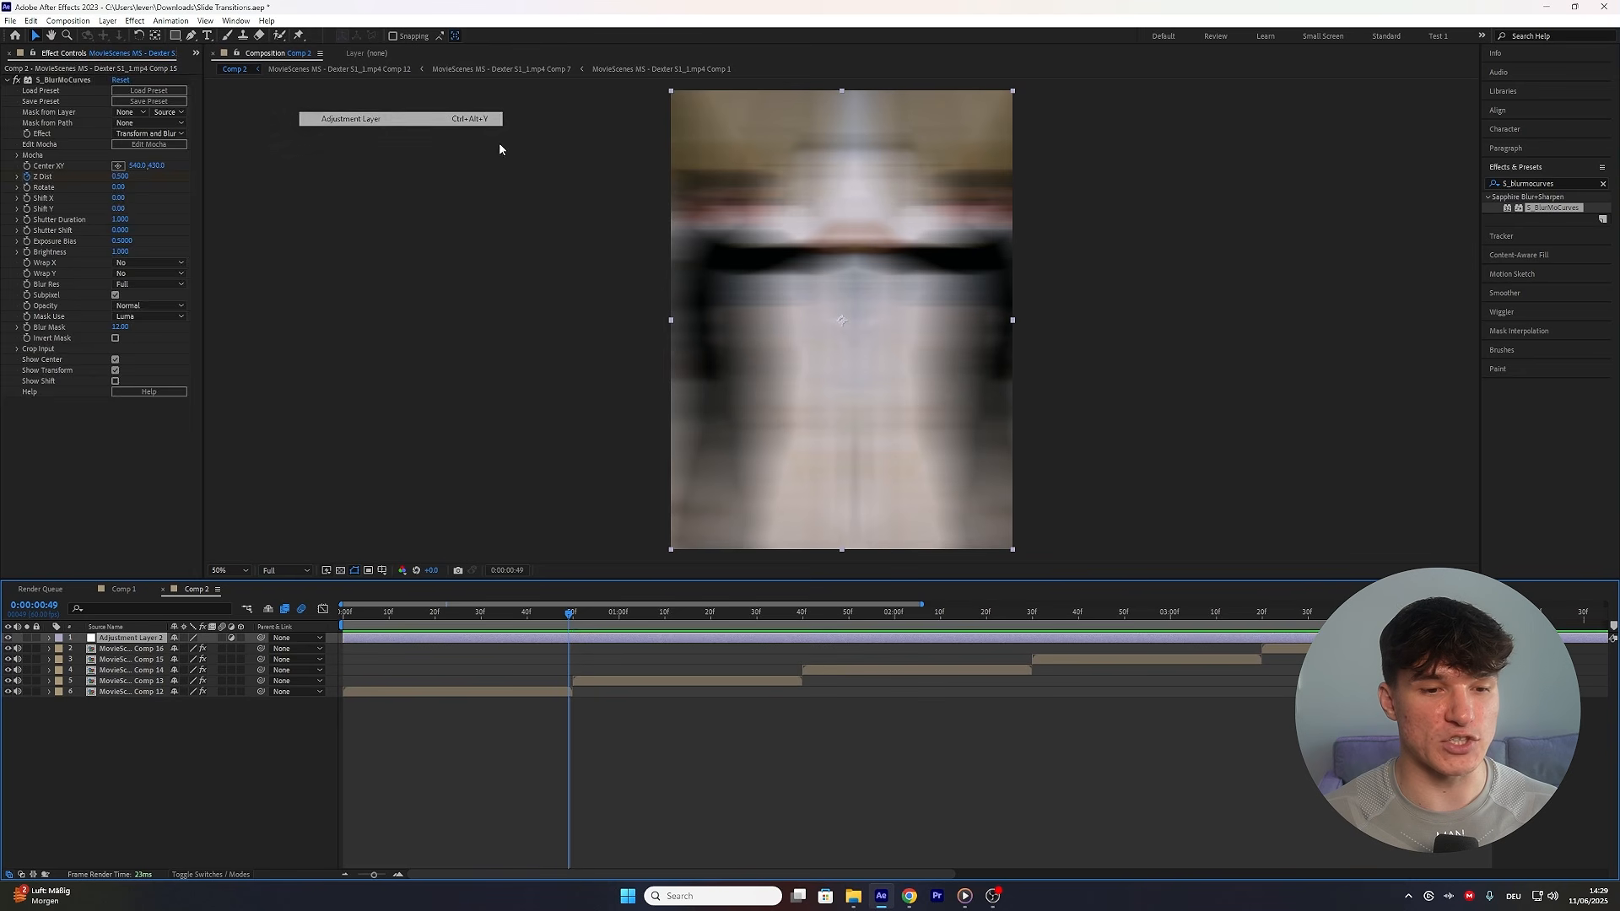
left_click(529, 629)
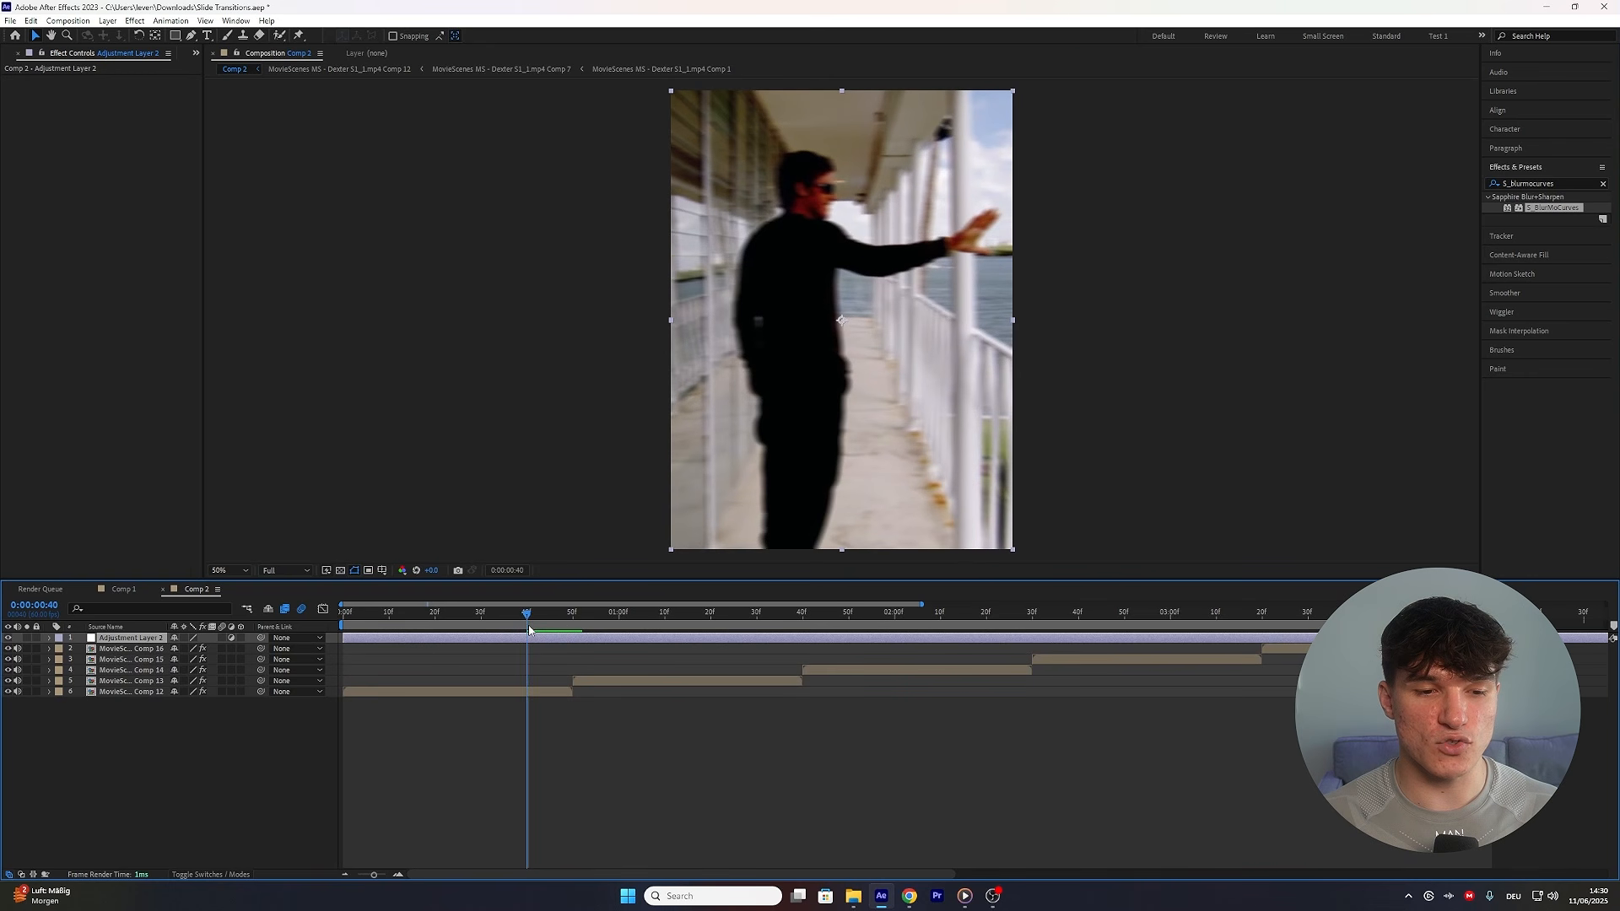
key("ctrl+shift+d")
left_click_drag(615, 619, 619, 614)
key("ctrl+shift+d")
key("Delete")
left_click(490, 648)
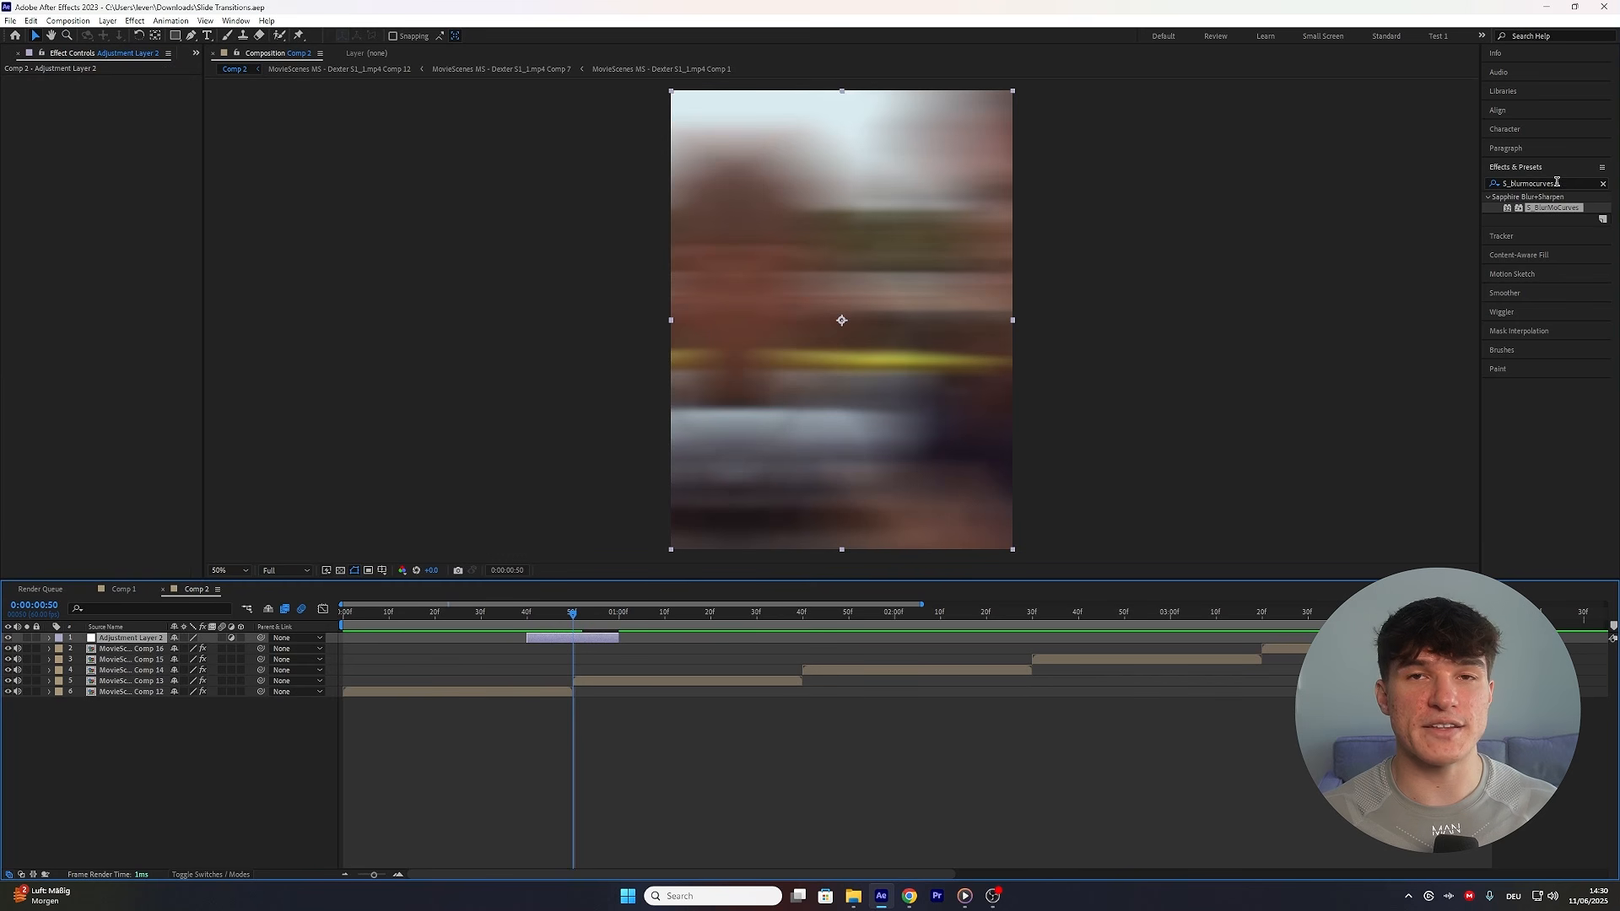
Apply BCC Directional Blur to the adjustment layer and keyframe its Blur Amount at 50 on the first cut.
left_click_drag(1555, 183, 574, 638)
type("bcc direc")
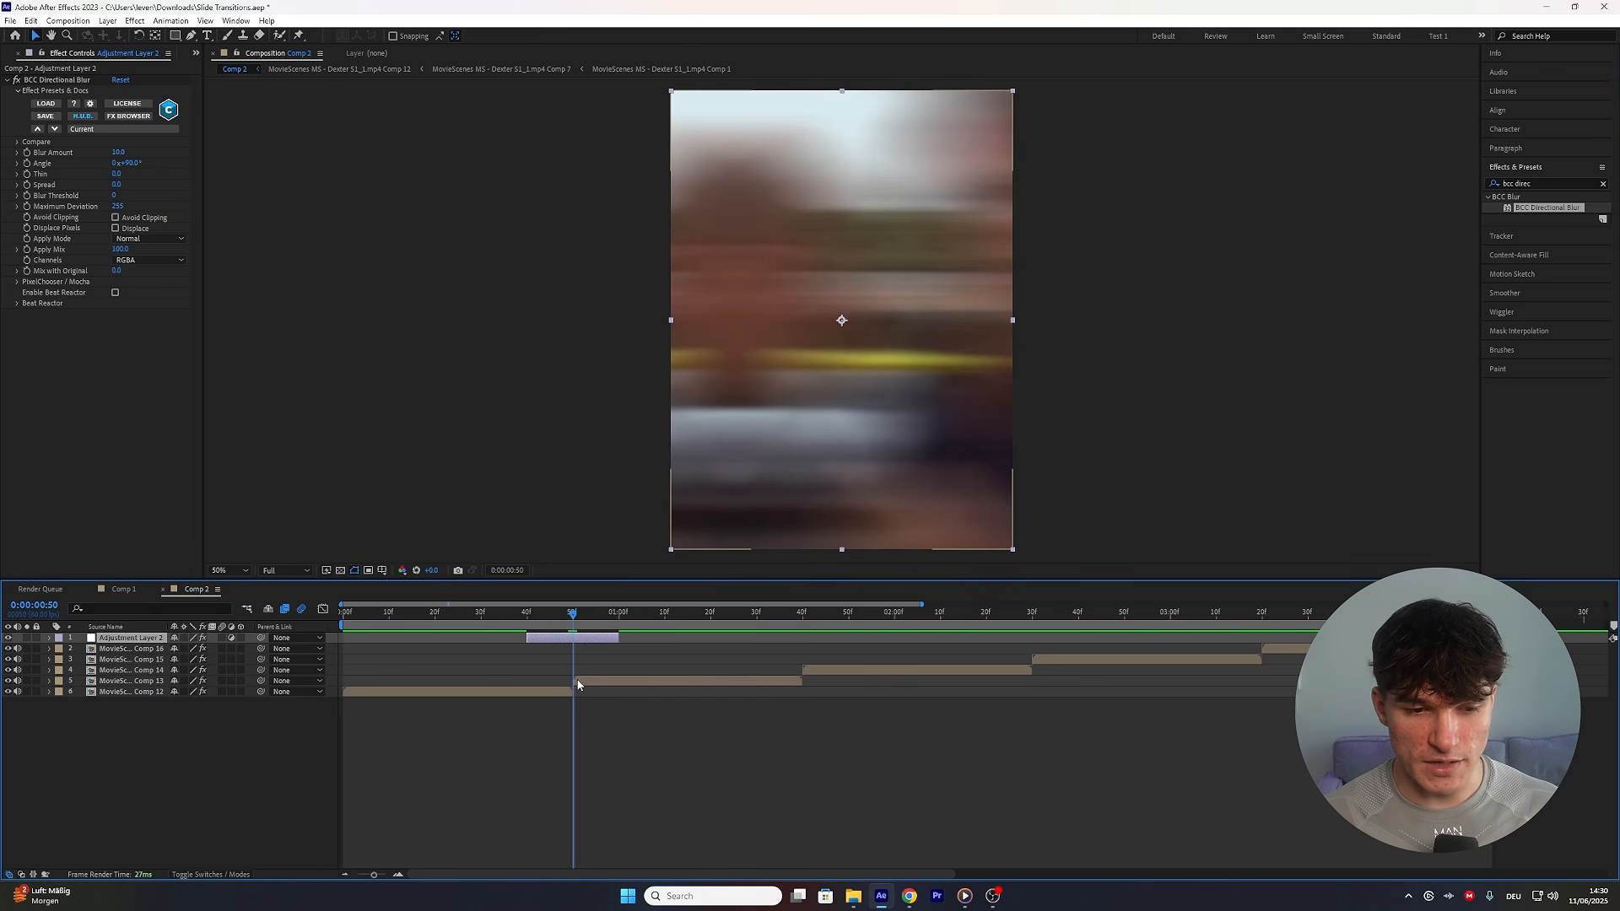
left_click(27, 152)
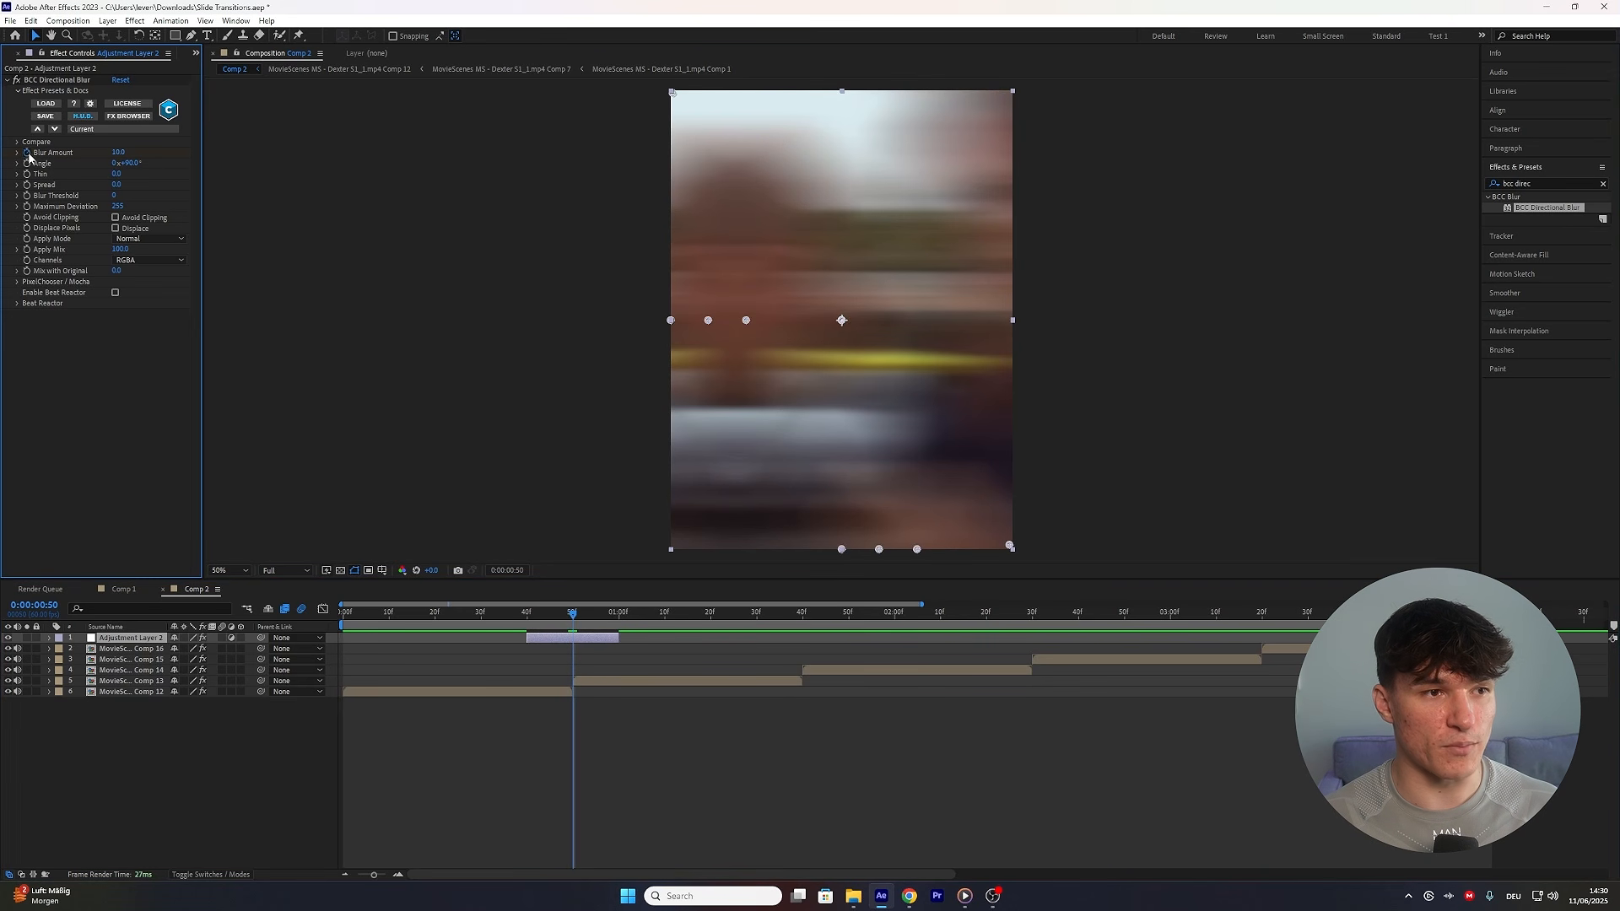
left_click(119, 152)
type("50")
key("Return")
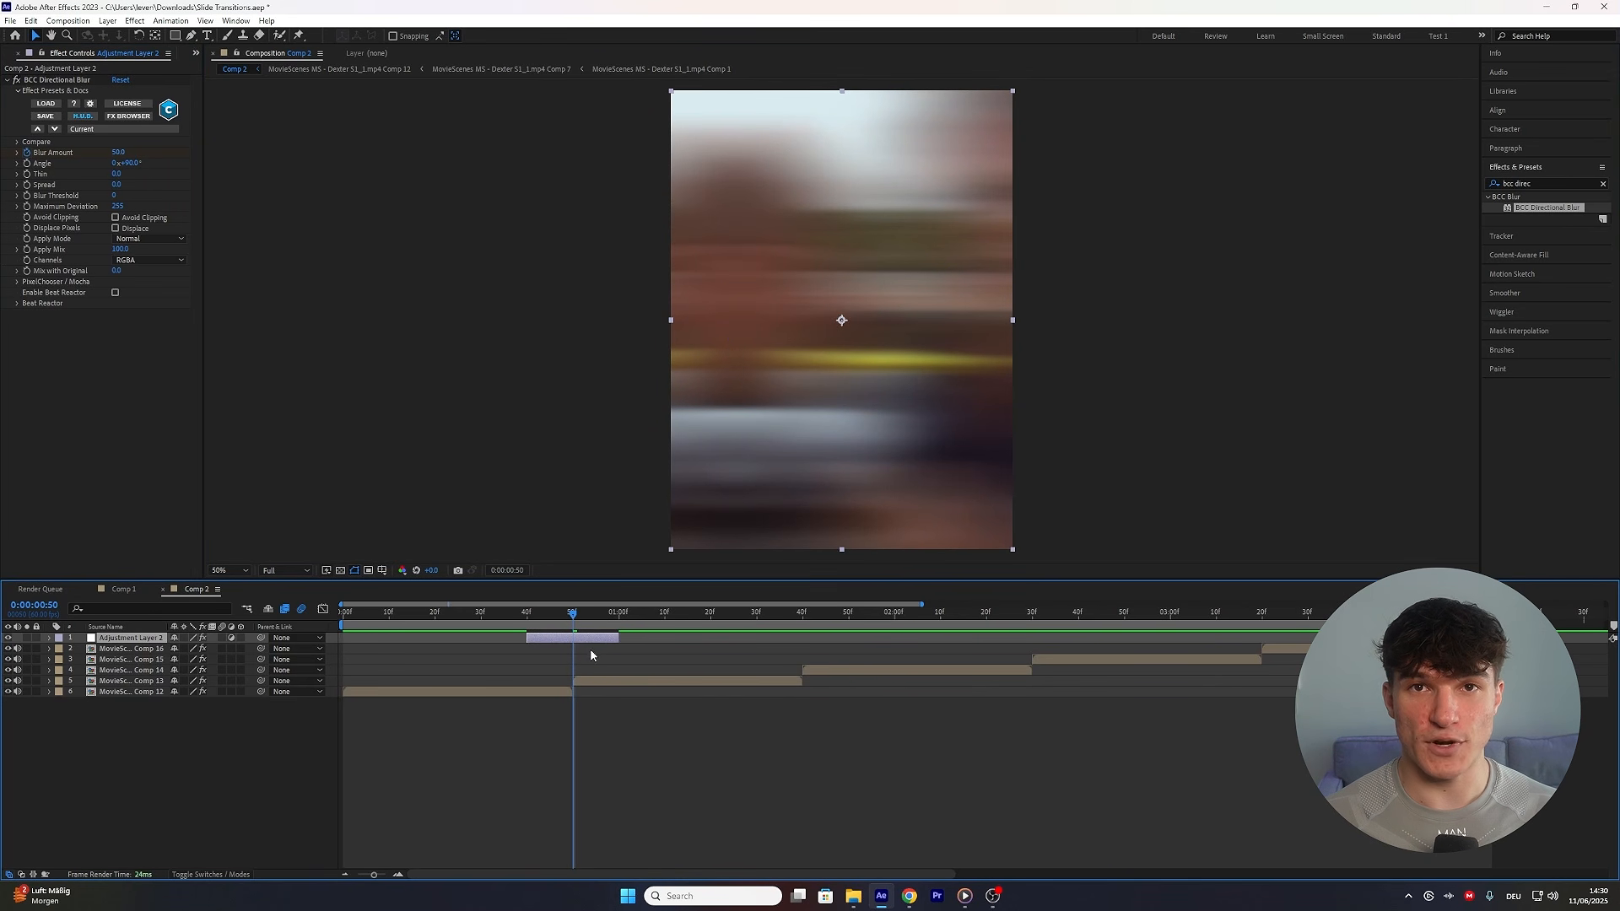
Keyframe the directional blur's Blur Amount at 0 at the start and end of the adjustment layer.
key("u")
left_click_drag(556, 624, 619, 621)
left_click(118, 152)
type("15")
key("Return")
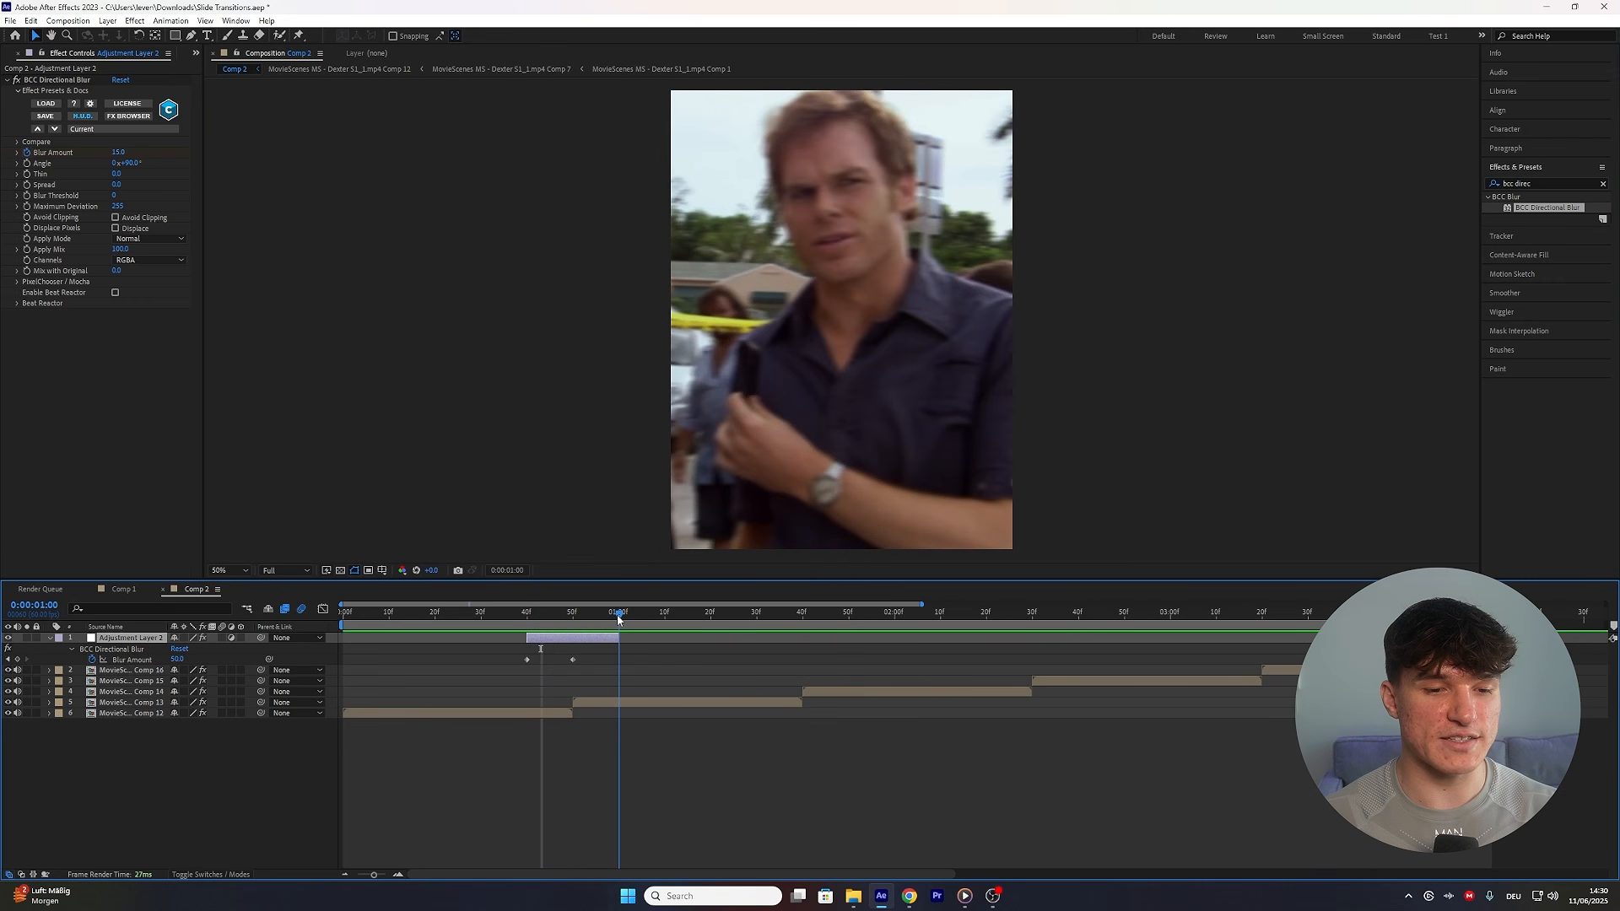
left_click(118, 152)
type("0")
key("Return")
Easy Ease the Blur Amount keyframes, reshaping their curve into a narrower, steeper peak at the cut, and preview the transition.
left_click_drag(666, 692, 506, 655)
right_click(527, 659)
mouse_move(590, 853)
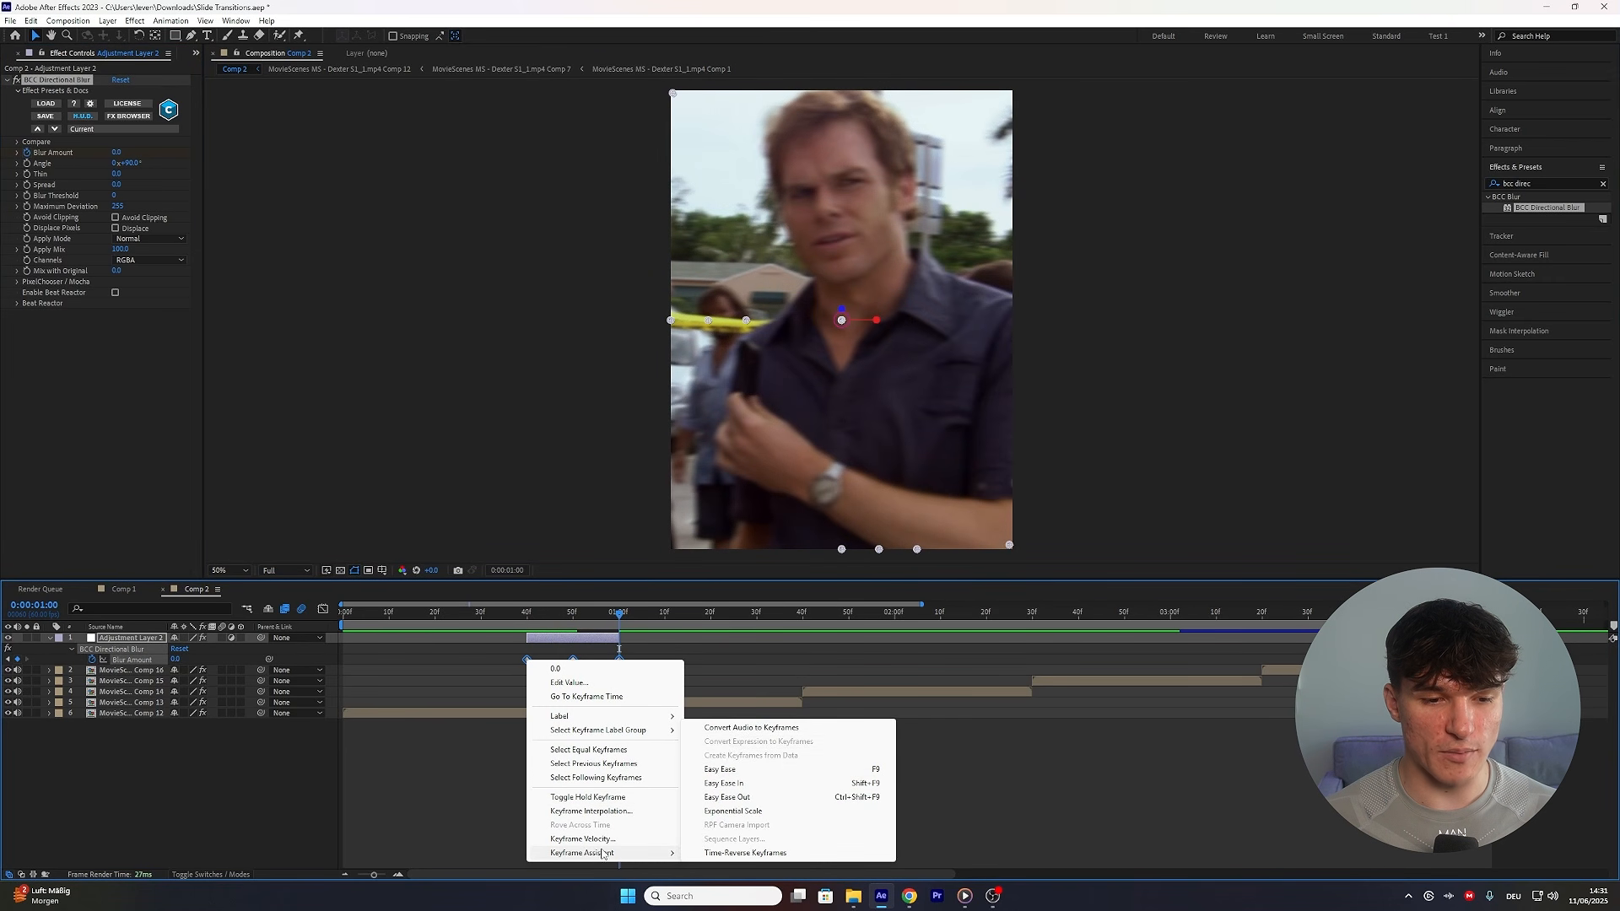
left_click(760, 756)
left_click(323, 609)
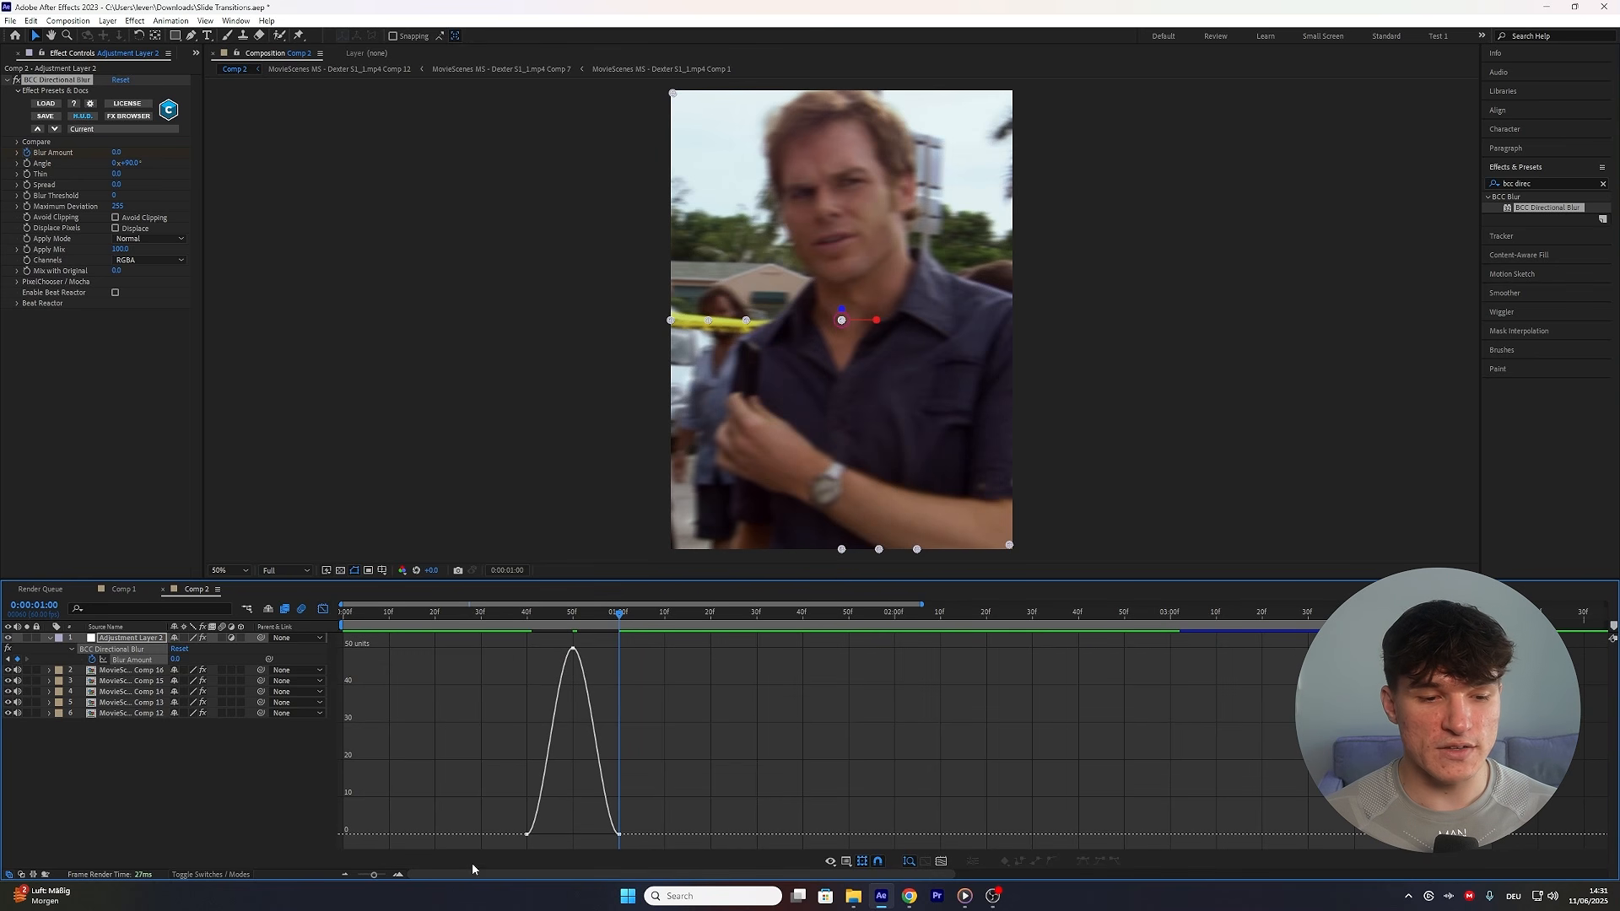
left_click_drag(376, 879, 382, 876)
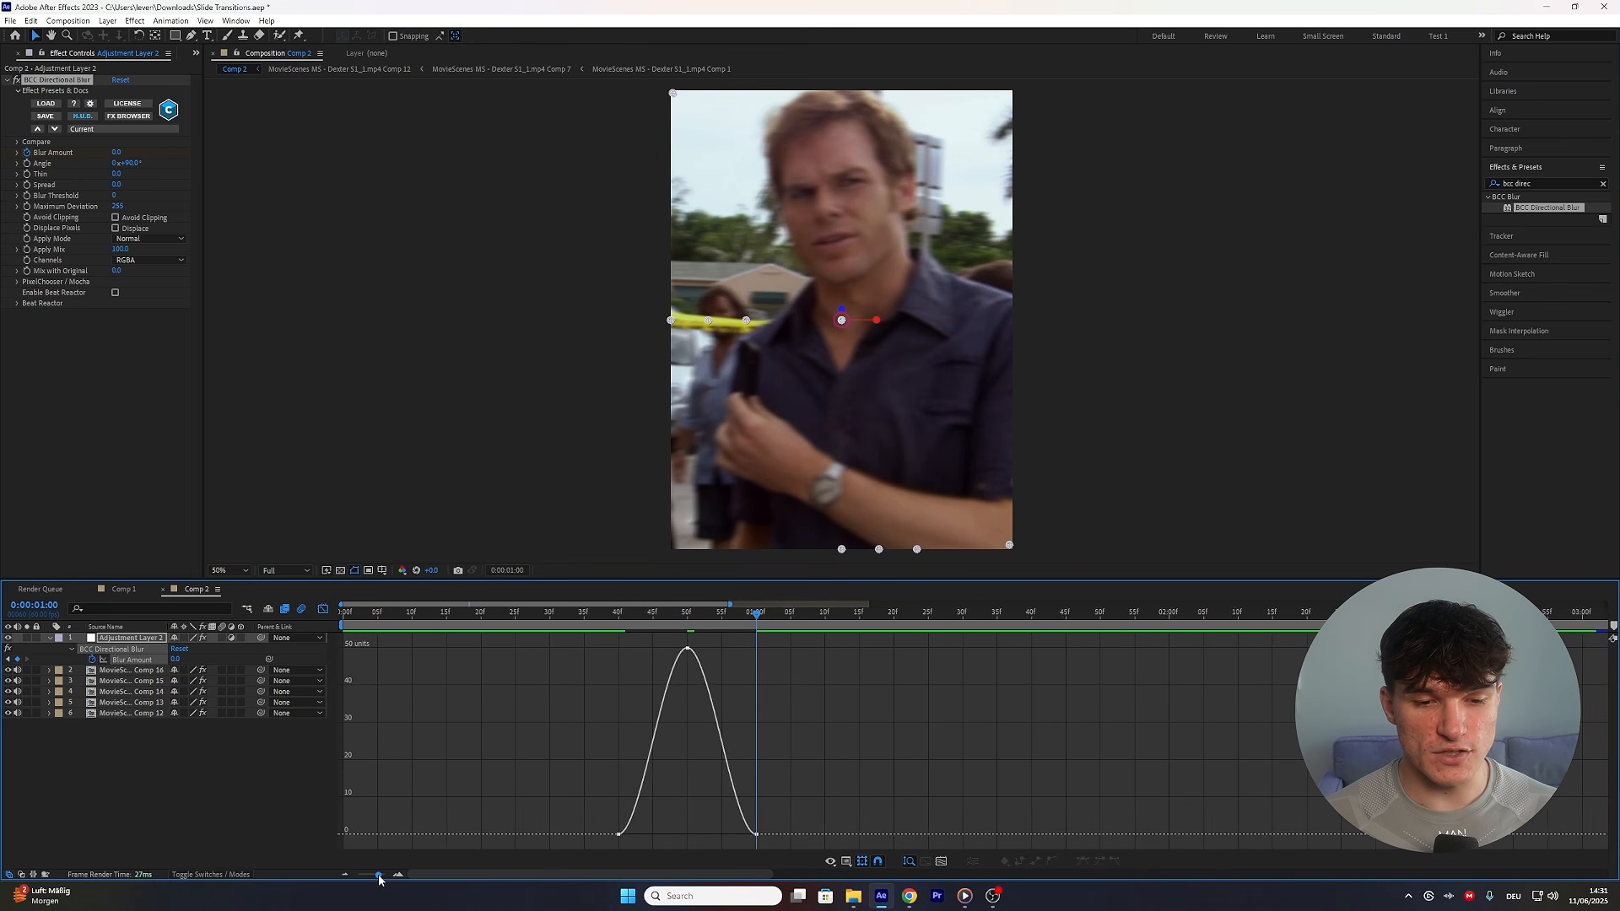
left_click(759, 834)
left_click_drag(794, 836, 890, 841)
left_click(974, 834)
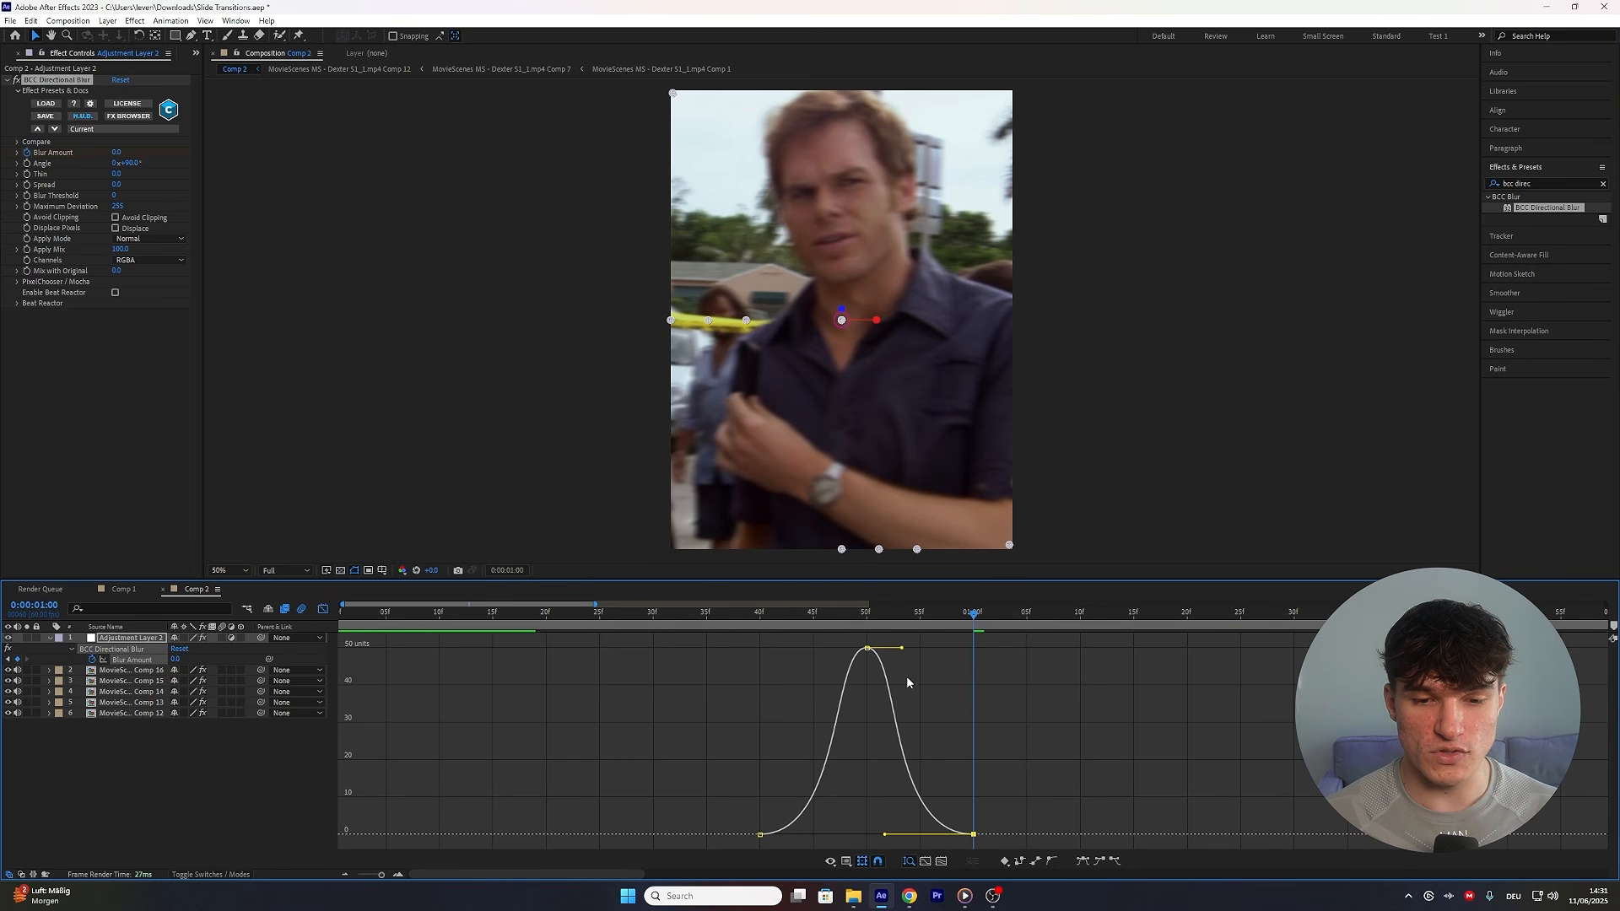
left_click(323, 609)
left_click(588, 612)
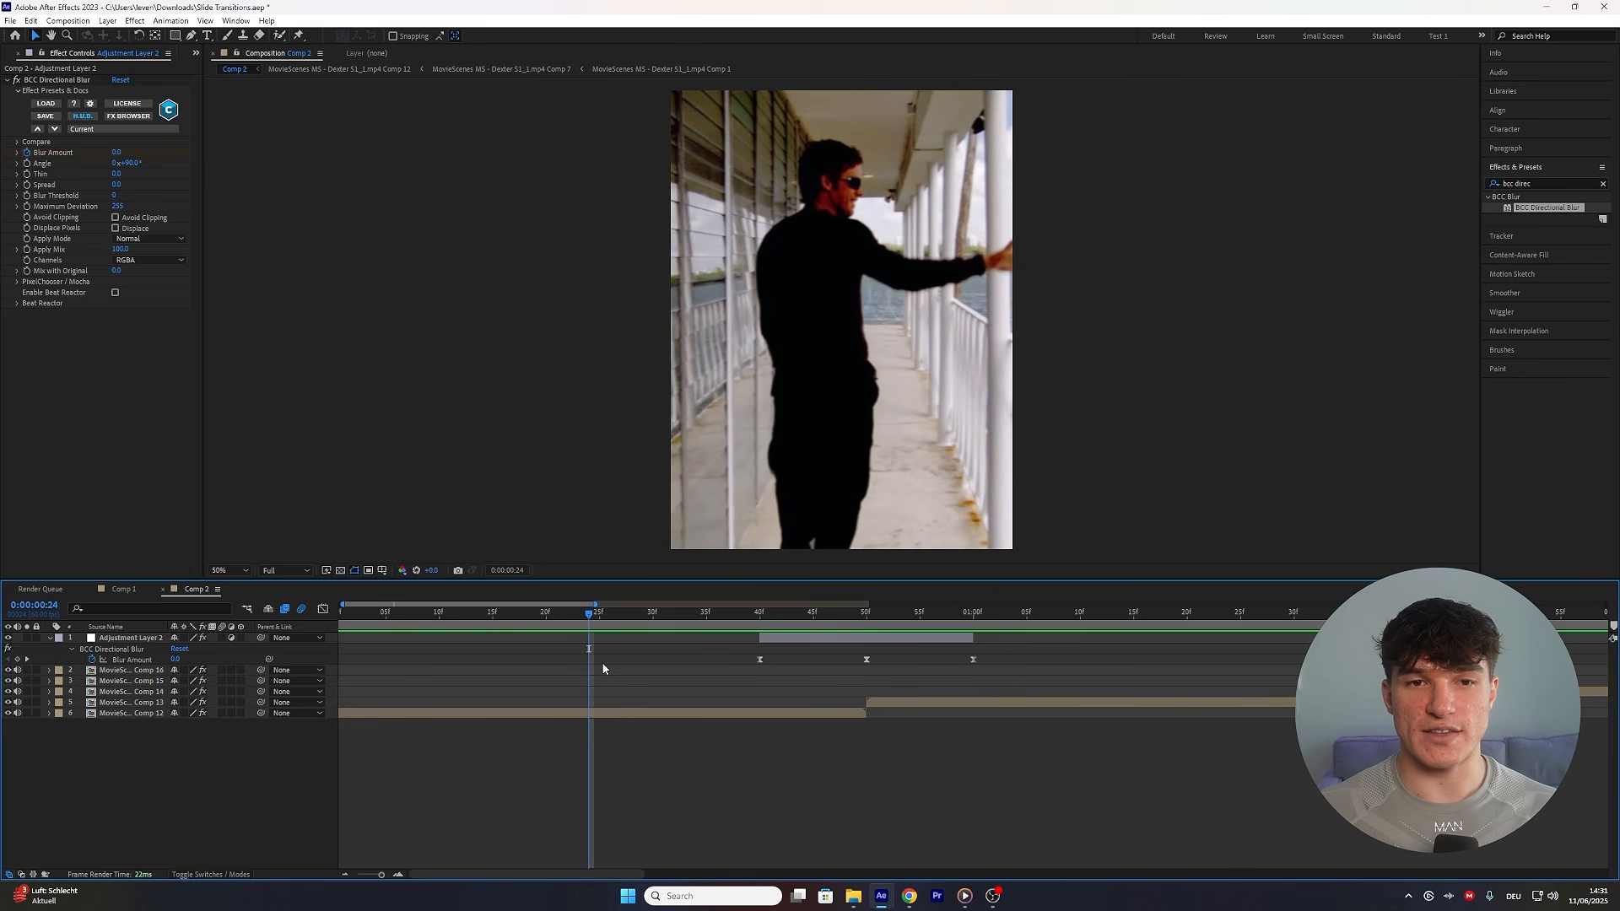
key("space")
Duplicate the directional blur adjustment layer three times, giving one copy for each remaining cut.
scroll(603, 669, "down", 3)
left_click(525, 642)
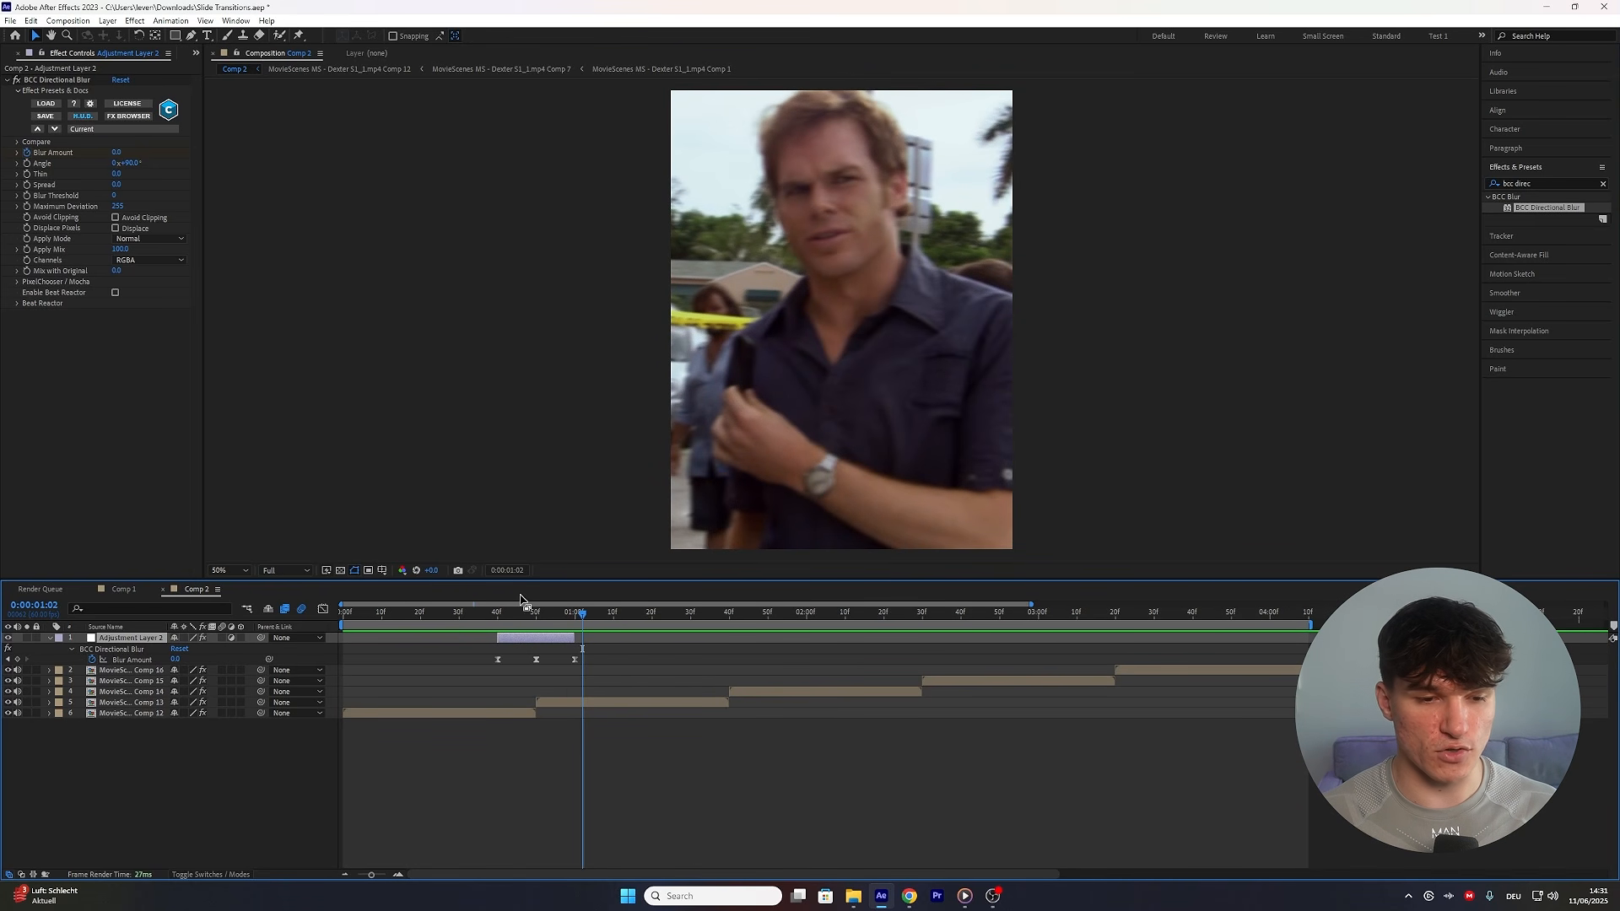
key("ctrl+d")
key("ctrl+d")
key("ctrl+d")
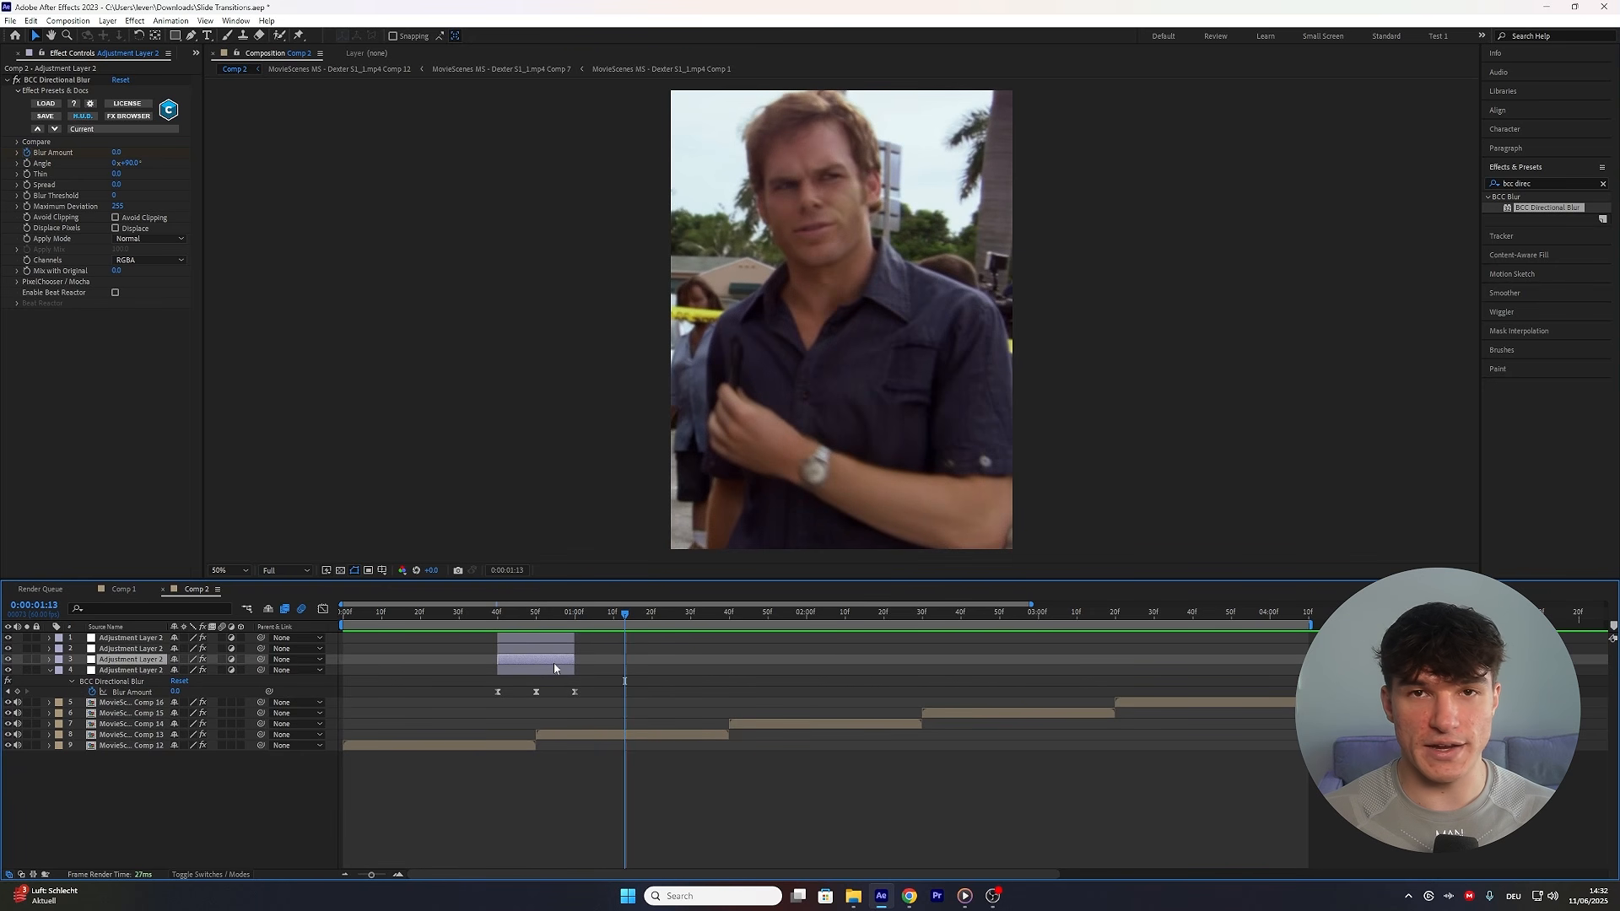
Move one duplicated adjustment layer so its middle blur keyframe sits on the second cut at 0:00:01:40.
left_click_drag(709, 616, 729, 614)
left_click(547, 669)
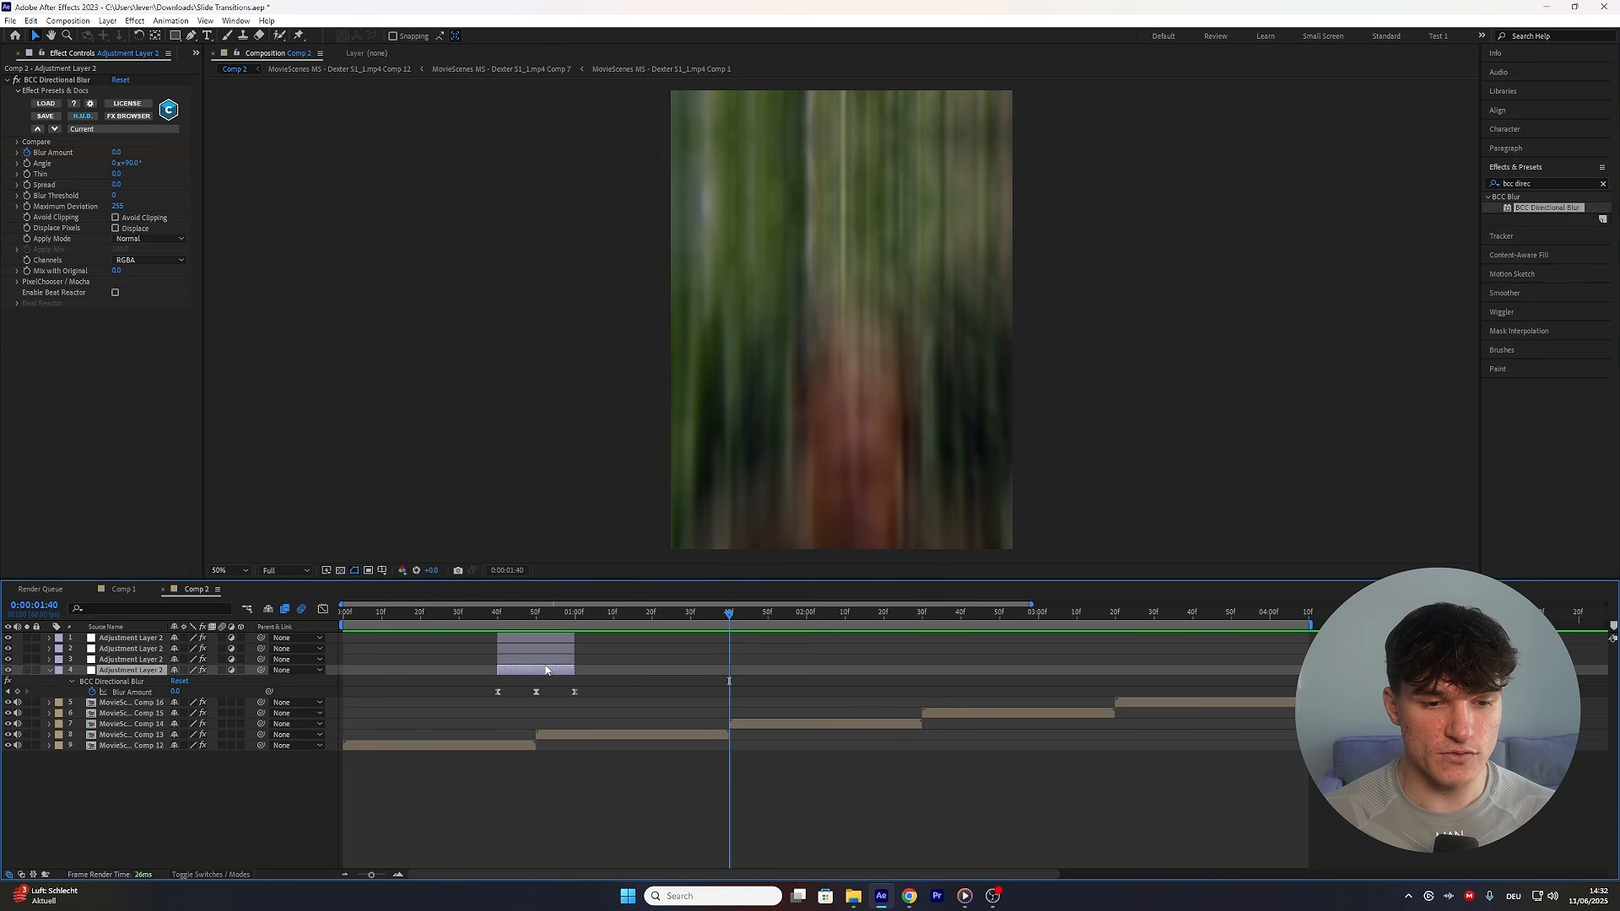
left_click(545, 661)
key("u")
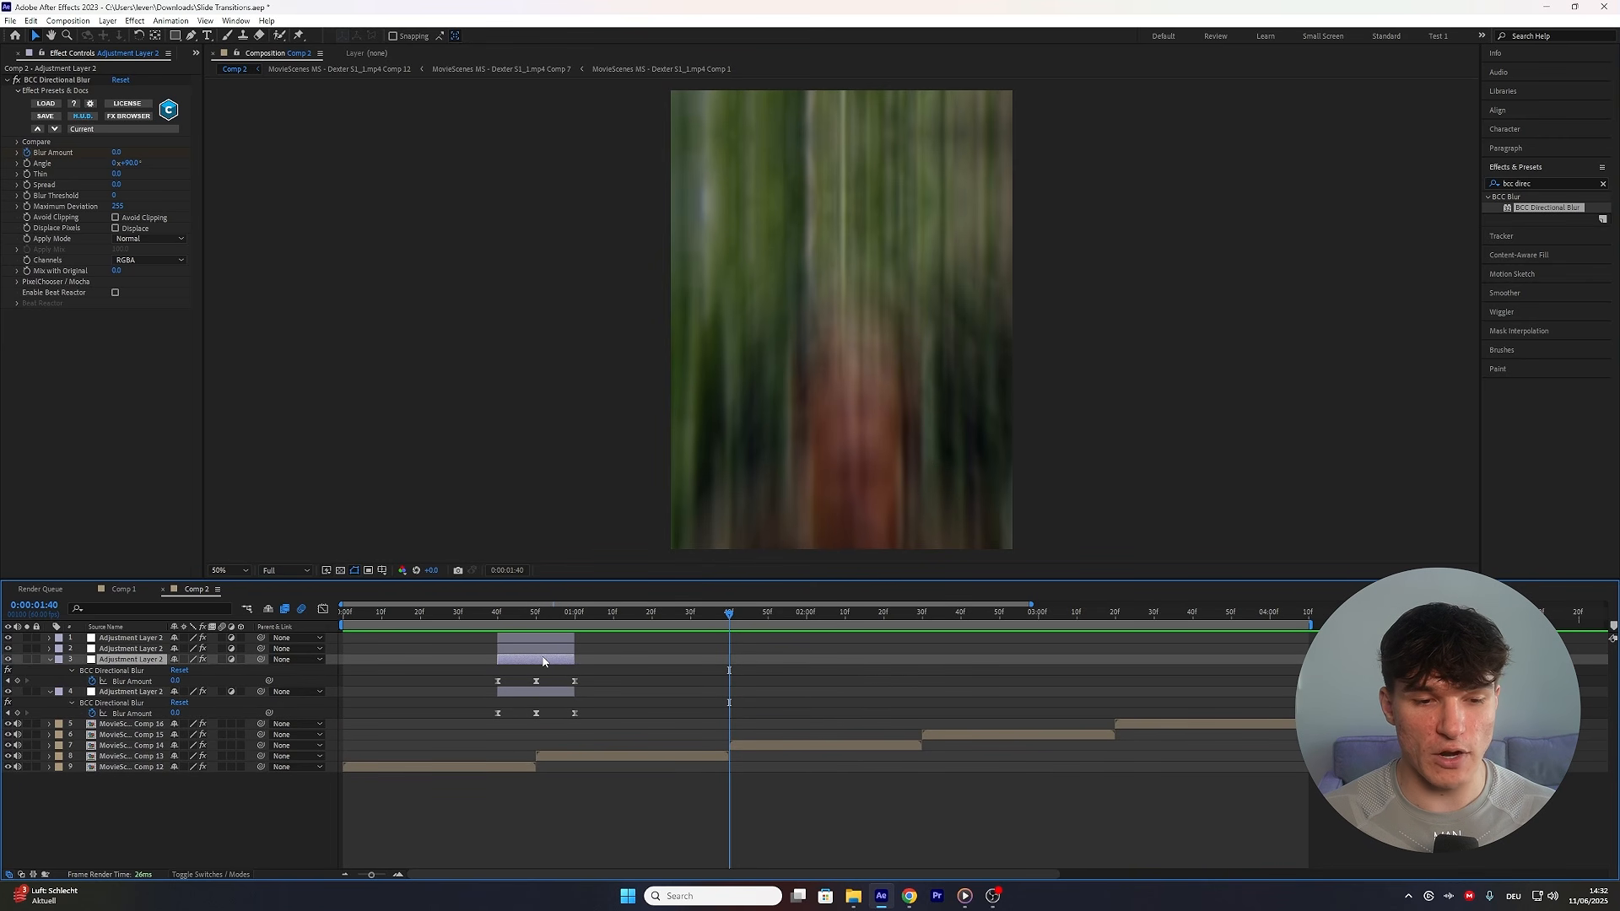
left_click_drag(544, 660, 735, 666)
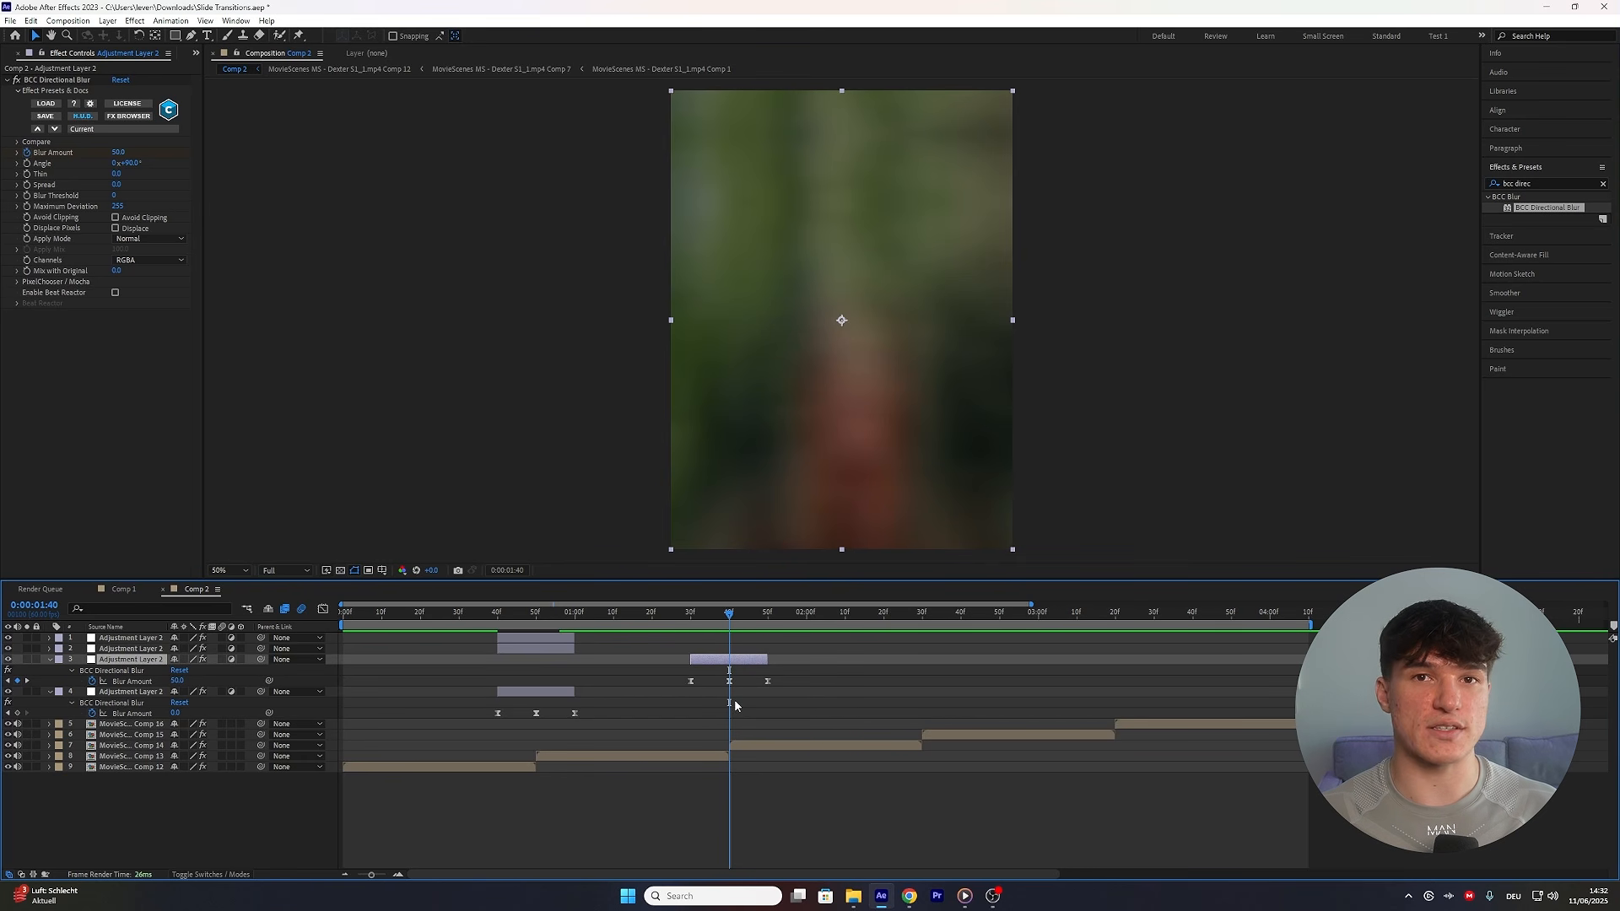
left_click_drag(723, 621, 726, 629)
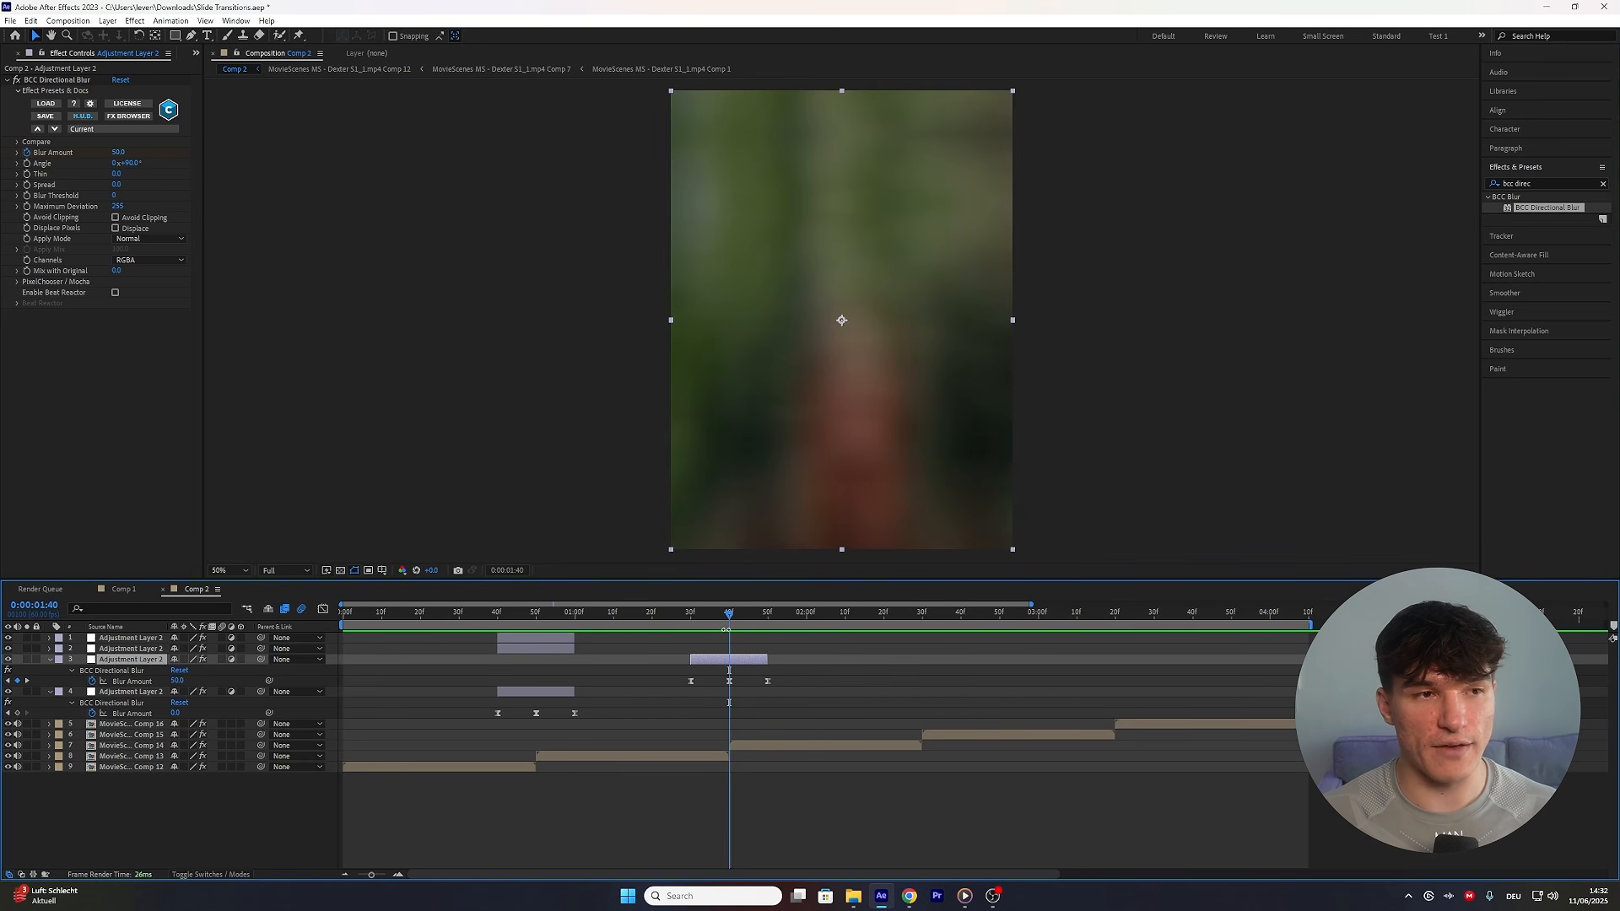
Set the directional blur Angle of the second cut's adjustment layer to -180° to match the vertical slide.
left_click(131, 163)
type("-18")
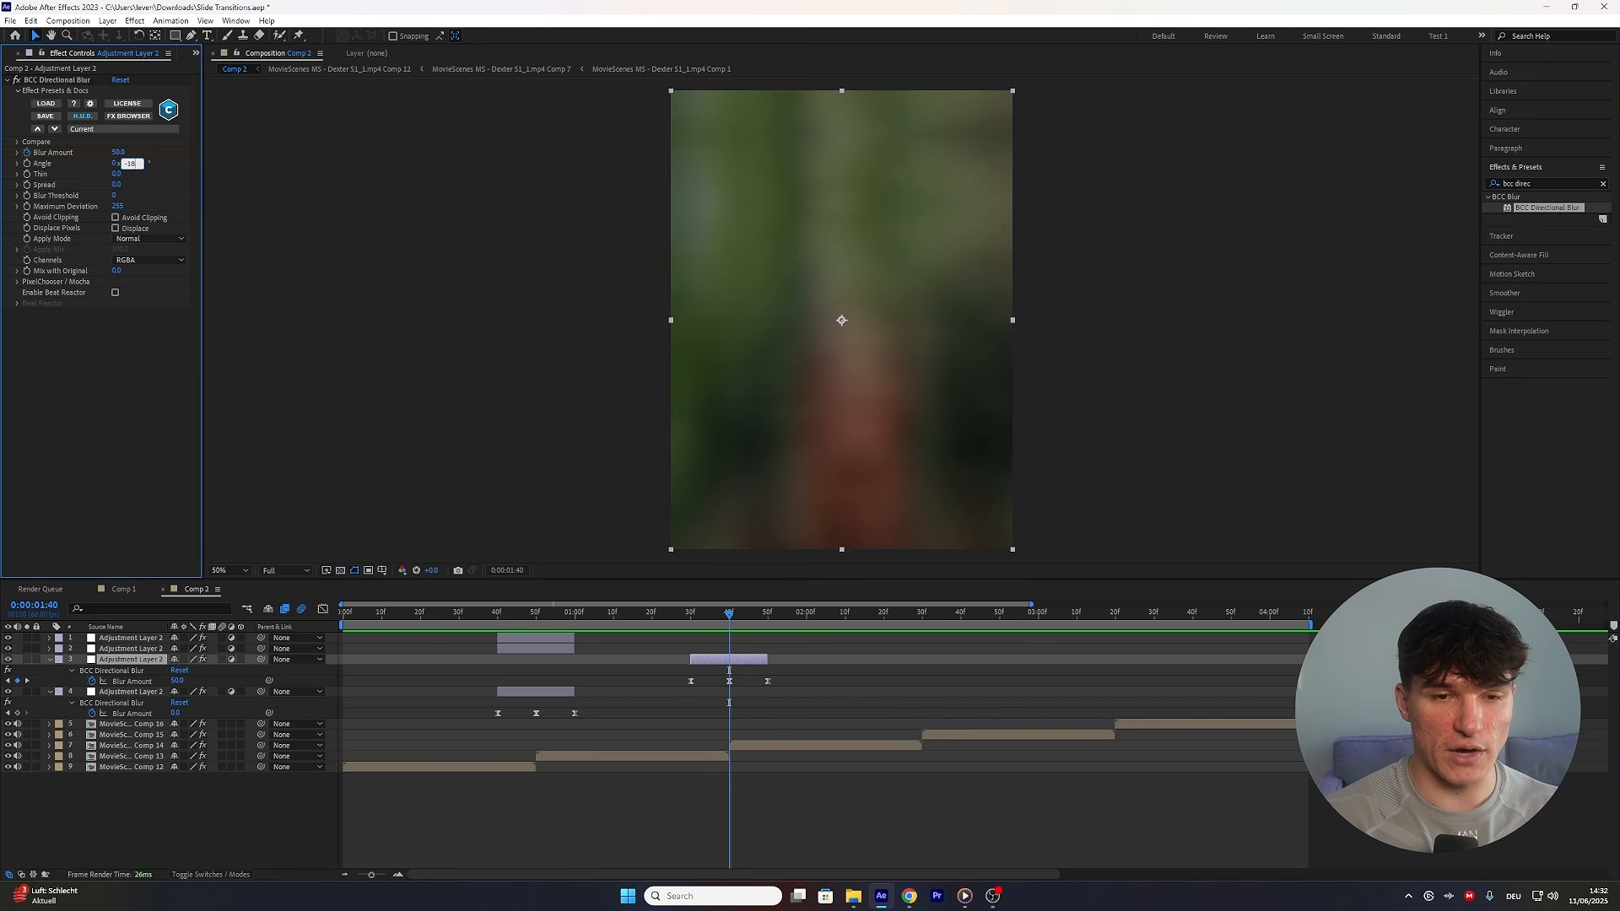
type("0")
left_click(770, 647)
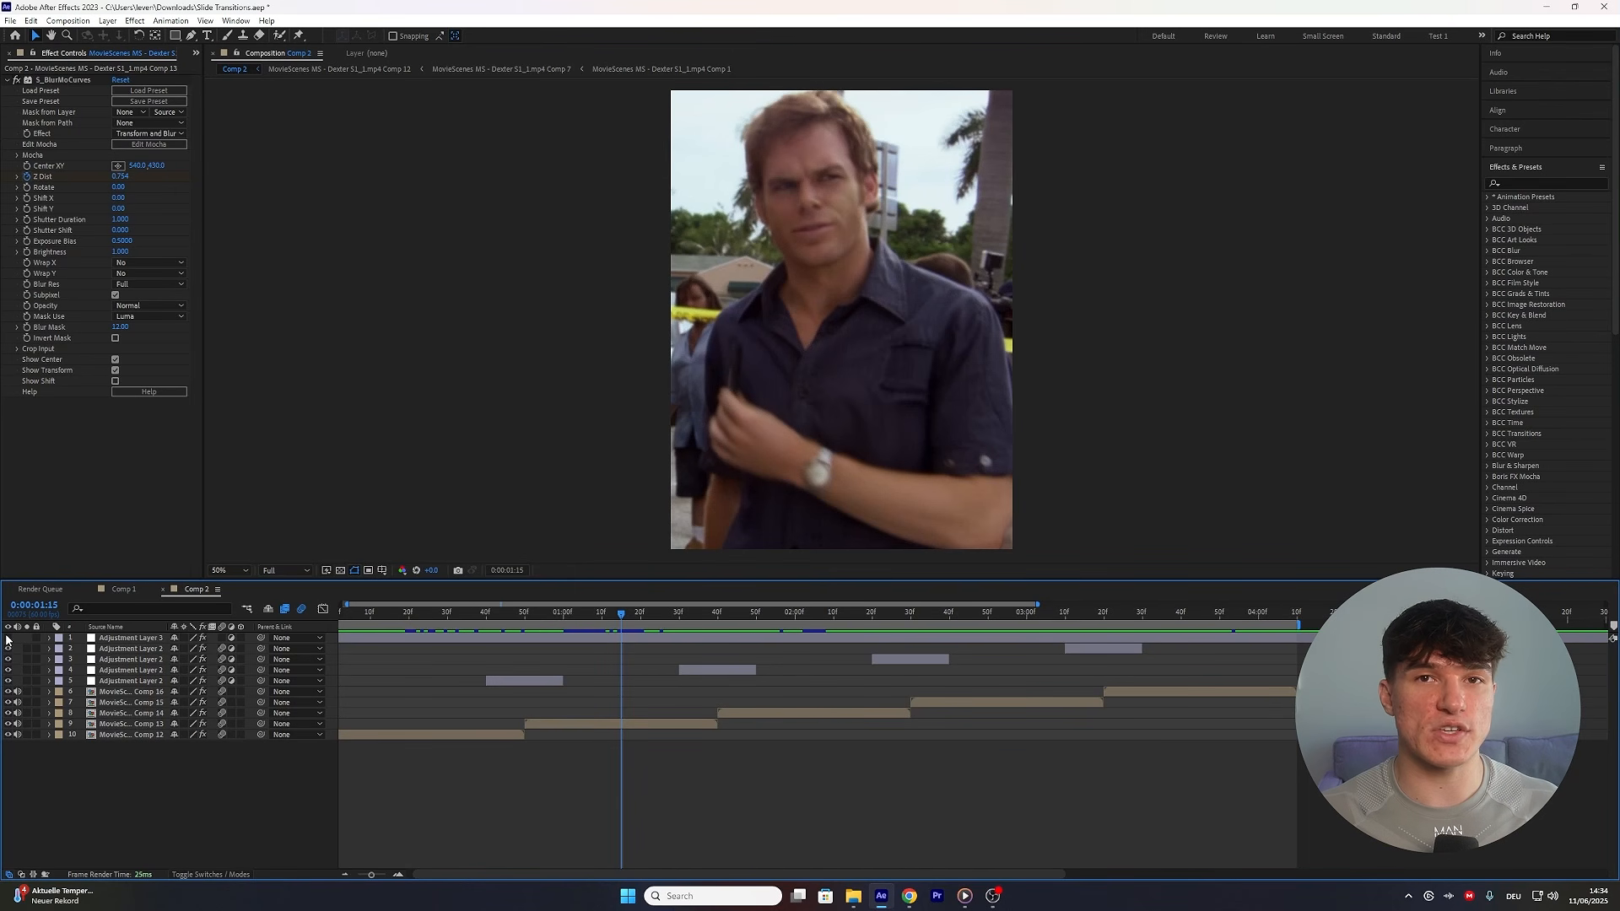
Turn on the visibility of the full-length adjustment layer above all the clips to show its color correction.
left_click(8, 638)
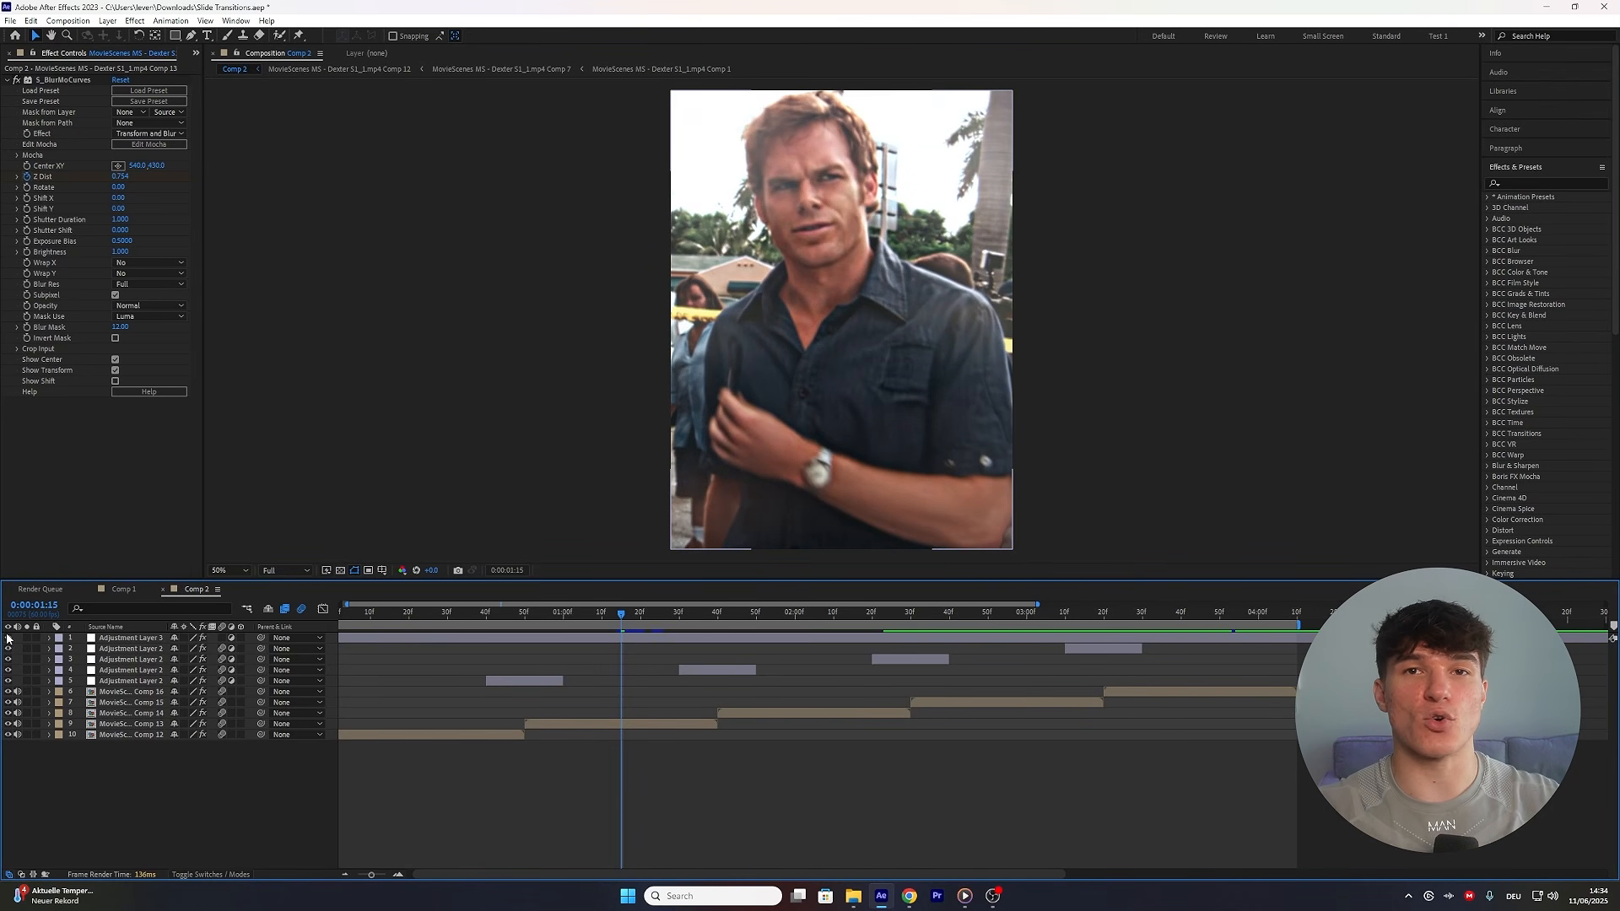